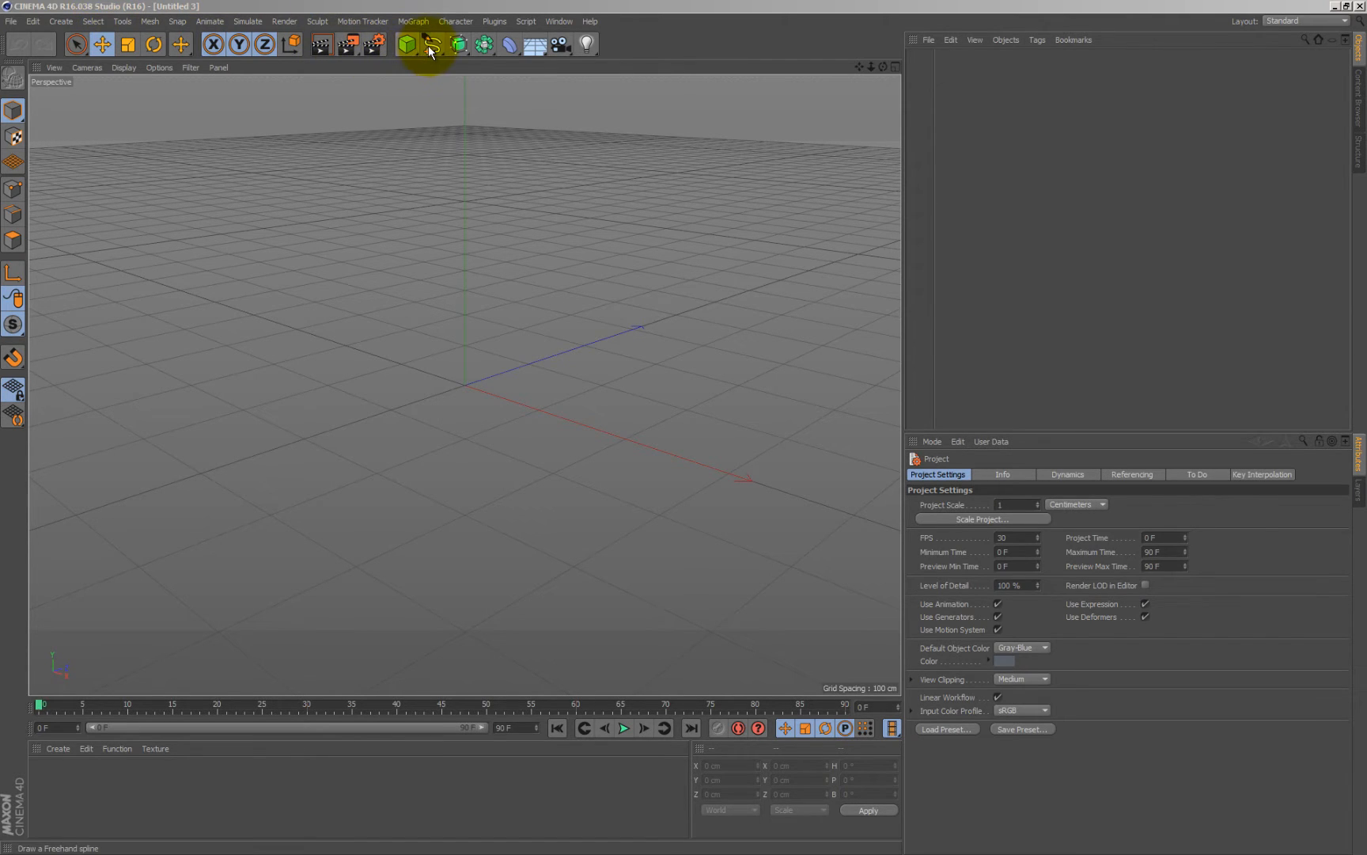
# Create an Arc spline and a Lathe object, and nest the arc under the Lathe
pyautogui.moveTo(431, 44)
pyautogui.mouseDown()
pyautogui.moveTo(537, 98)
pyautogui.moveTo(487, 115)
pyautogui.mouseUp()
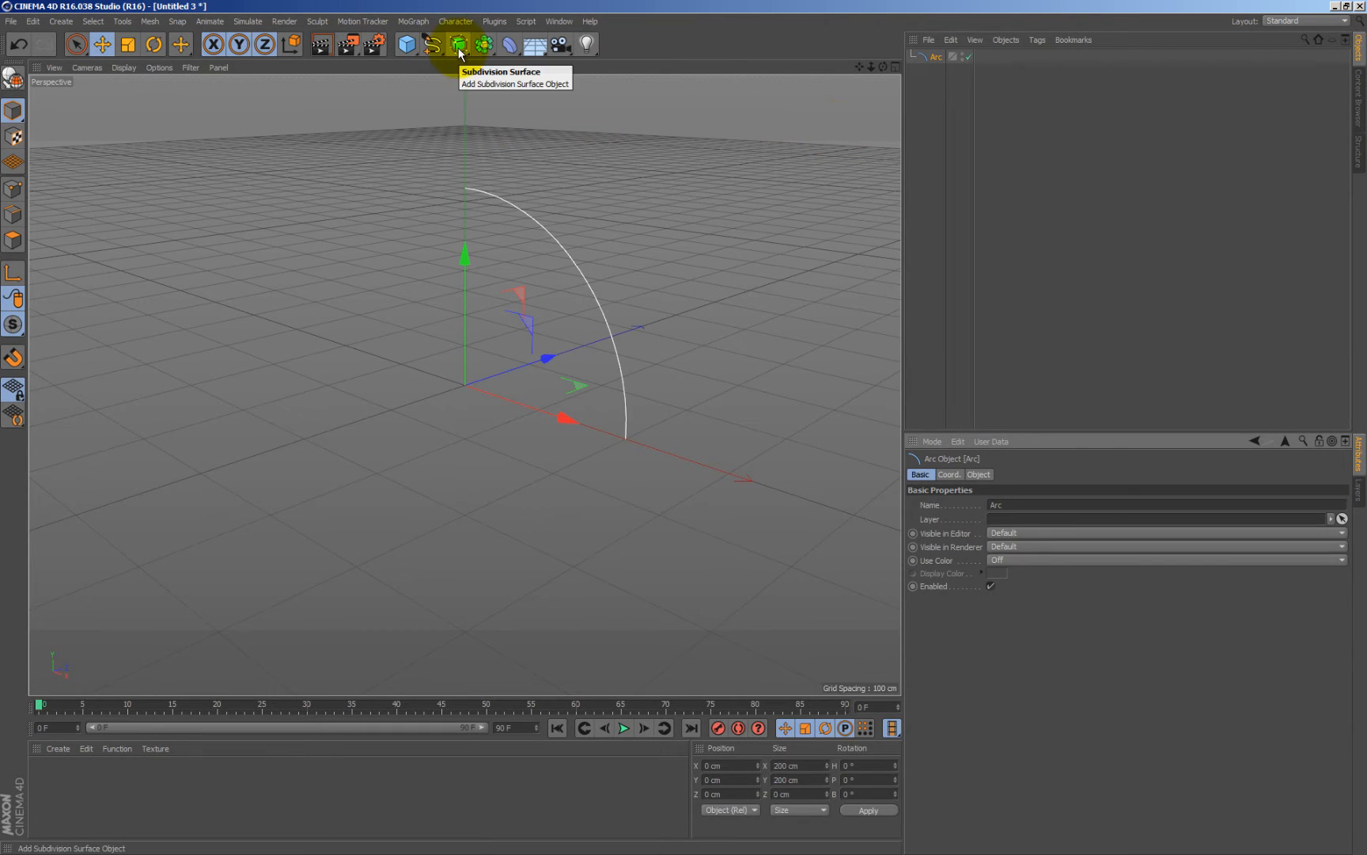
pyautogui.moveTo(459, 48); pyautogui.dragTo(551, 90)
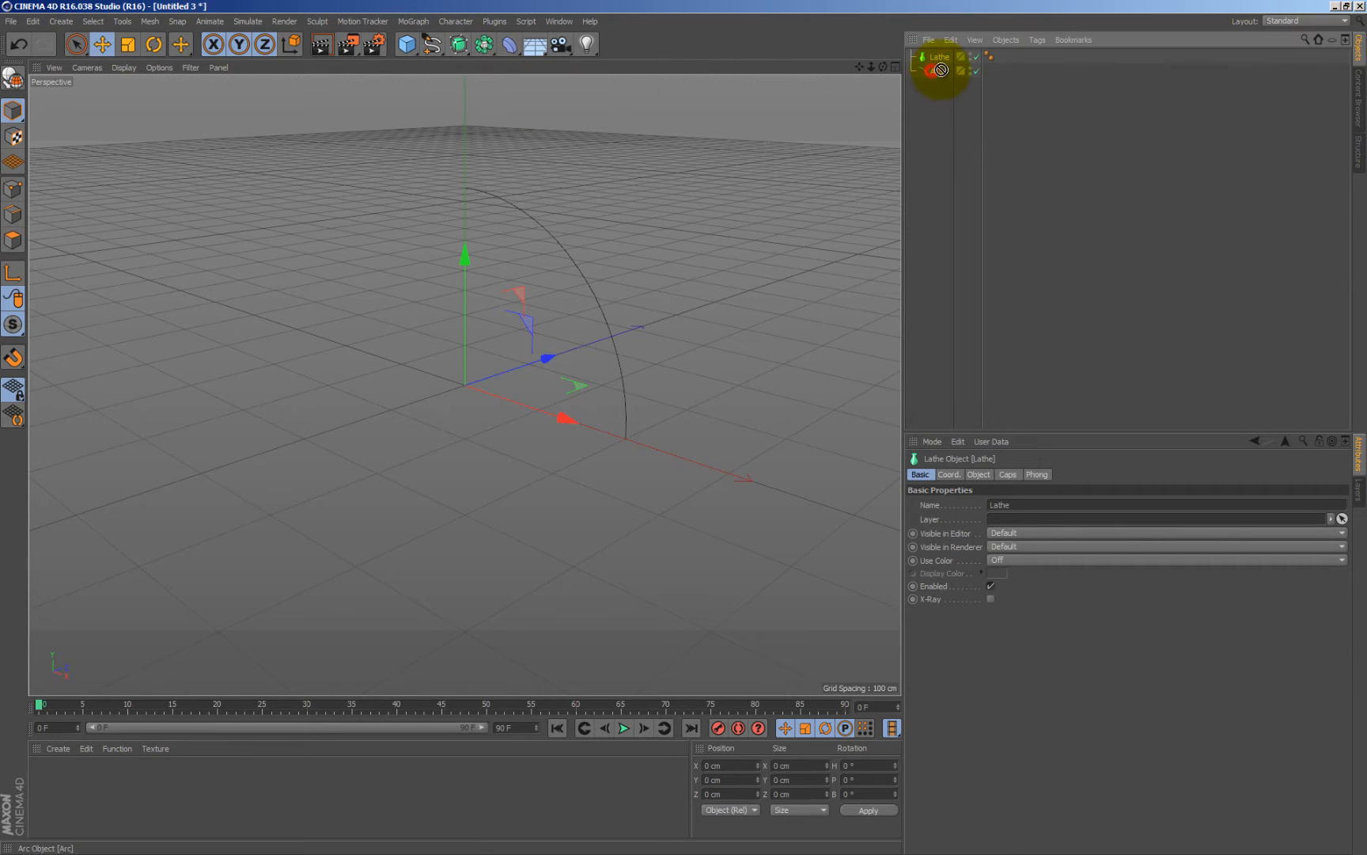
pyautogui.moveTo(940, 63); pyautogui.dragTo(942, 62)
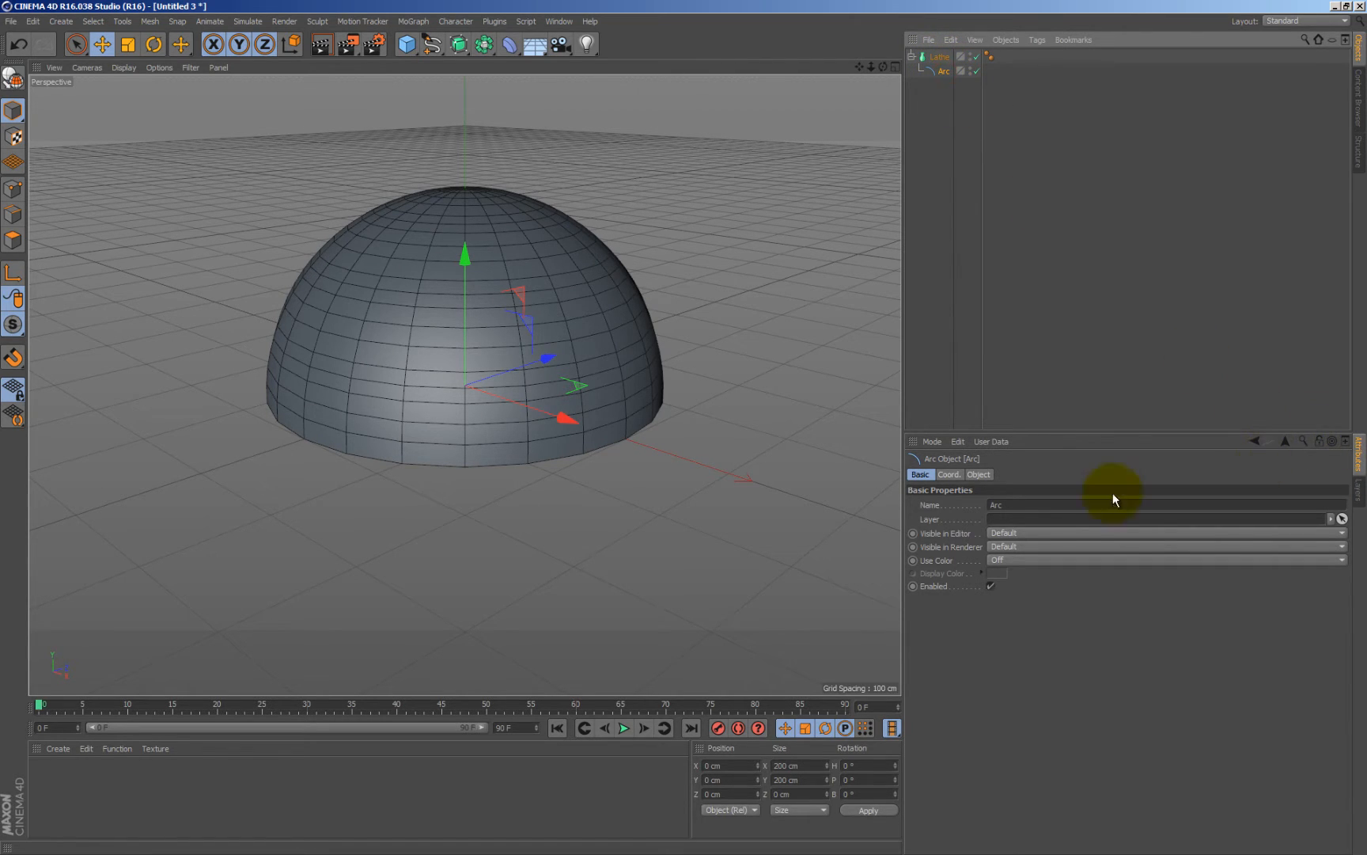
# Set the arc's end angle to -90° and its start angle to 90°
pyautogui.click(977, 473)
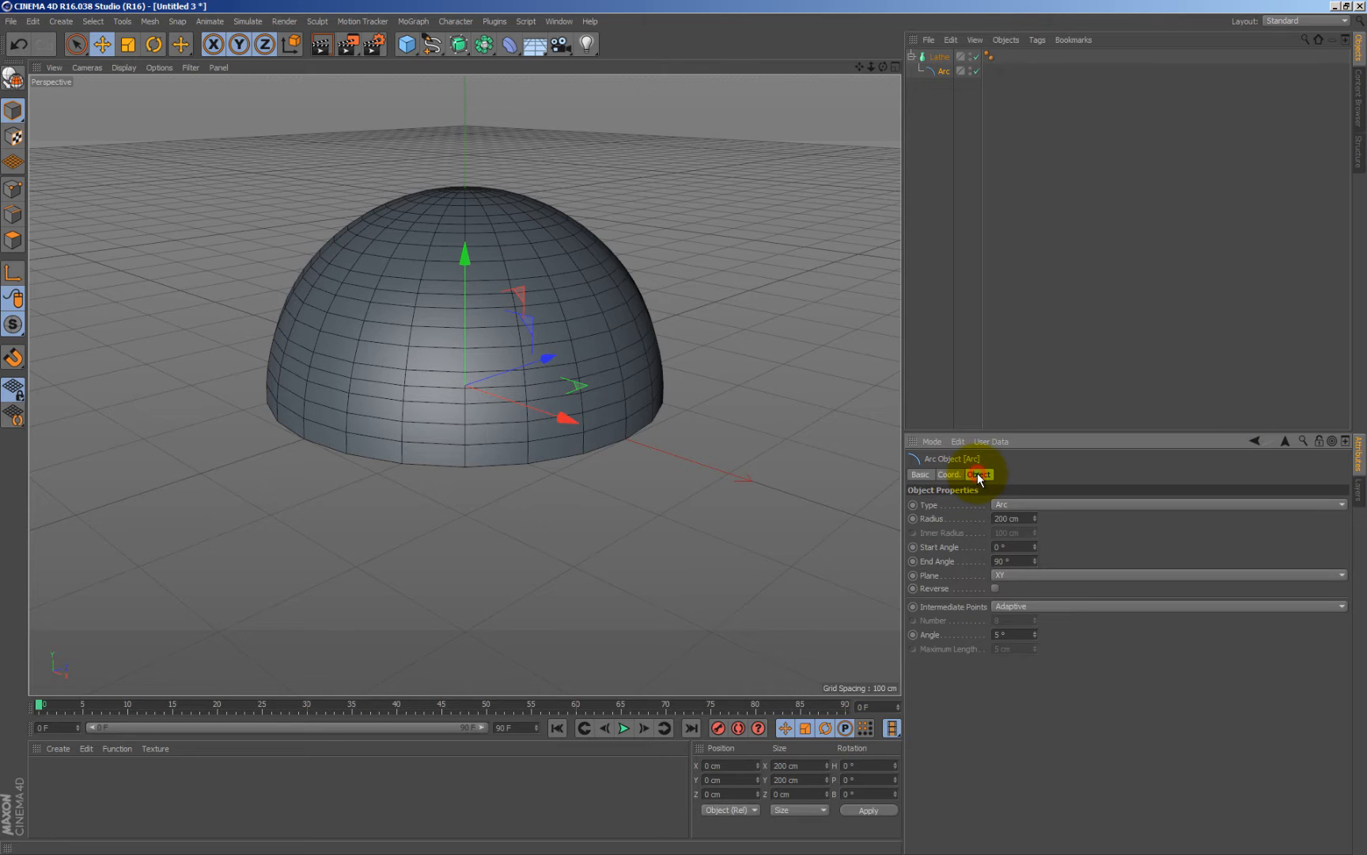
pyautogui.moveTo(1035, 546); pyautogui.dragTo(1036, 559)
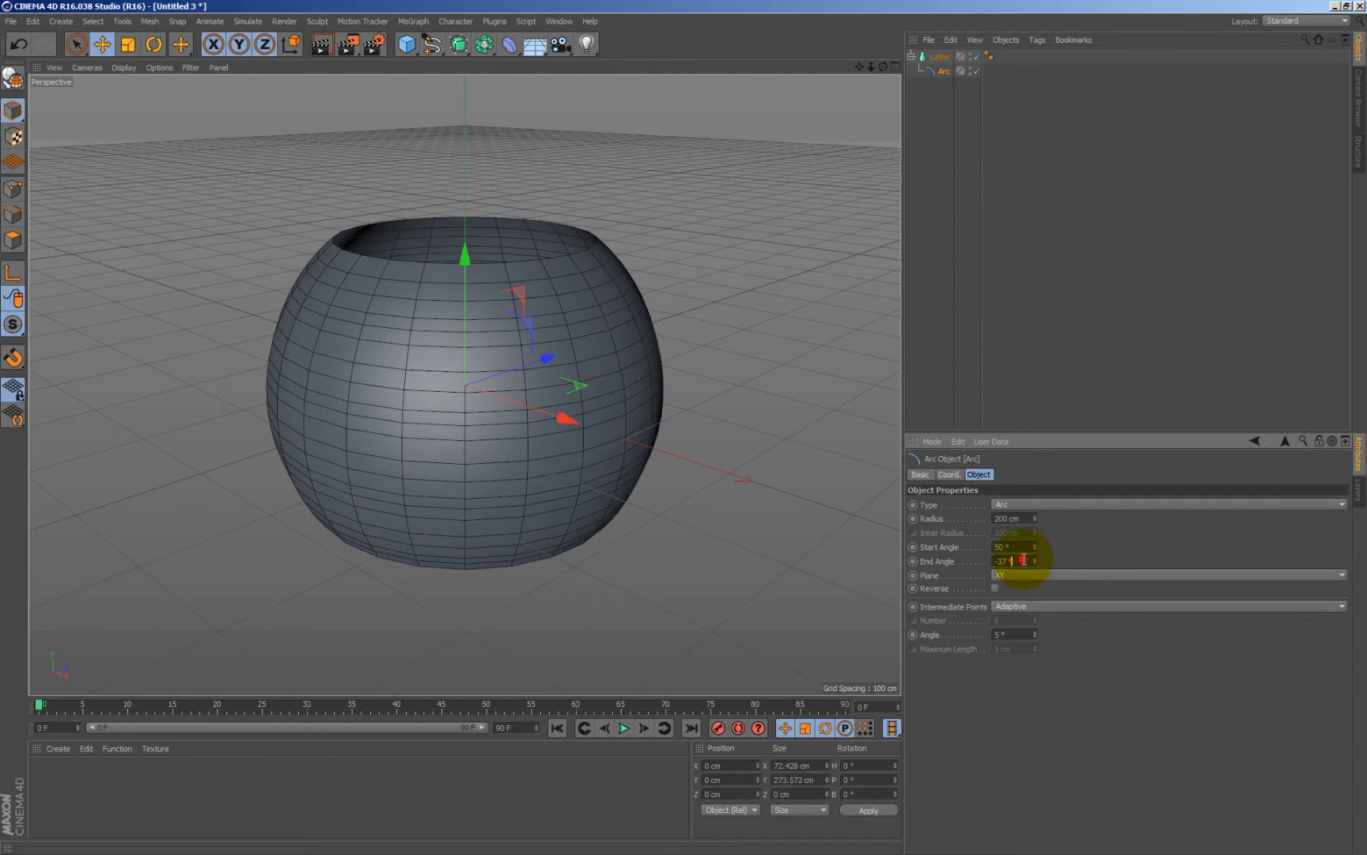
pyautogui.click(1023, 560)
pyautogui.write('-90')
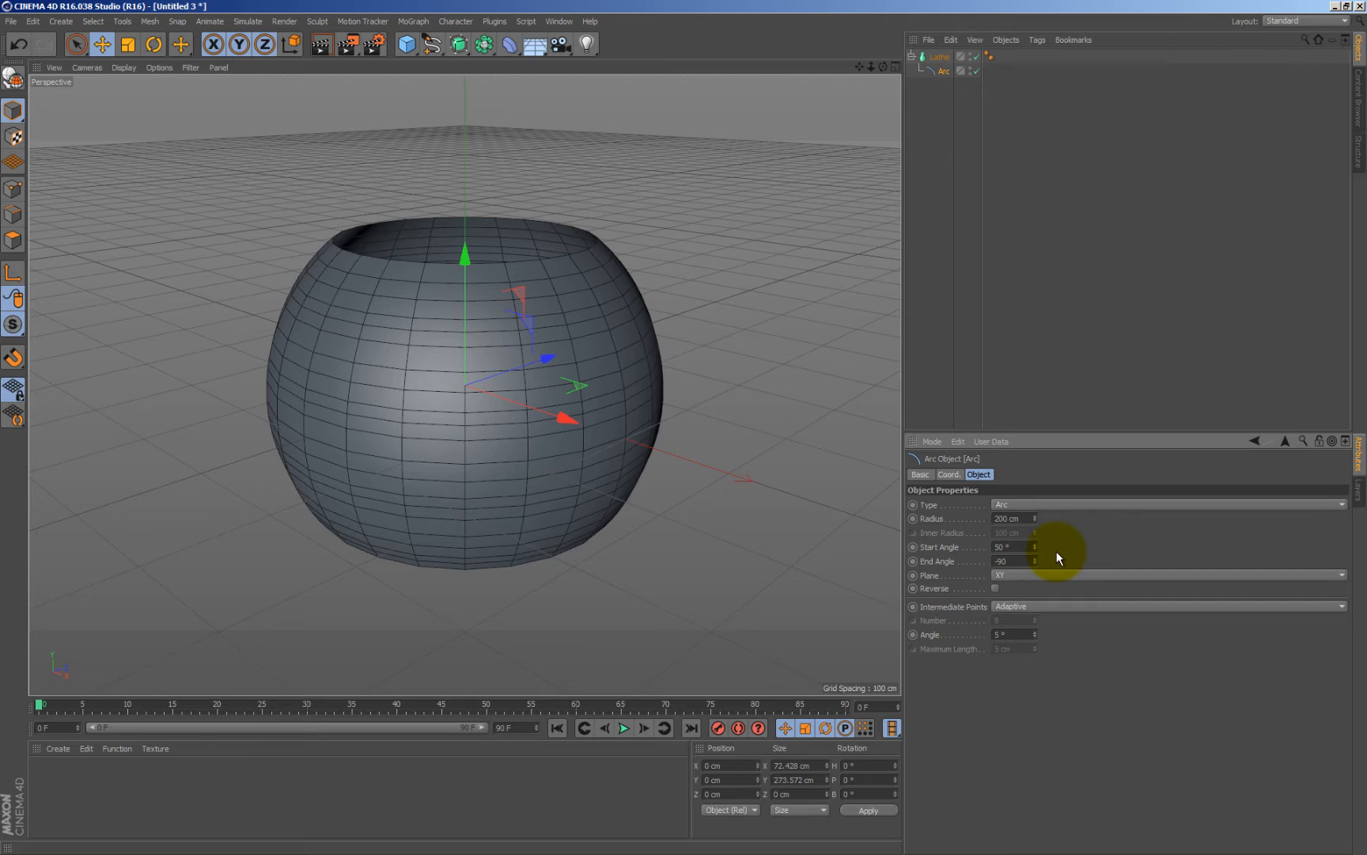
pyautogui.press('Return')
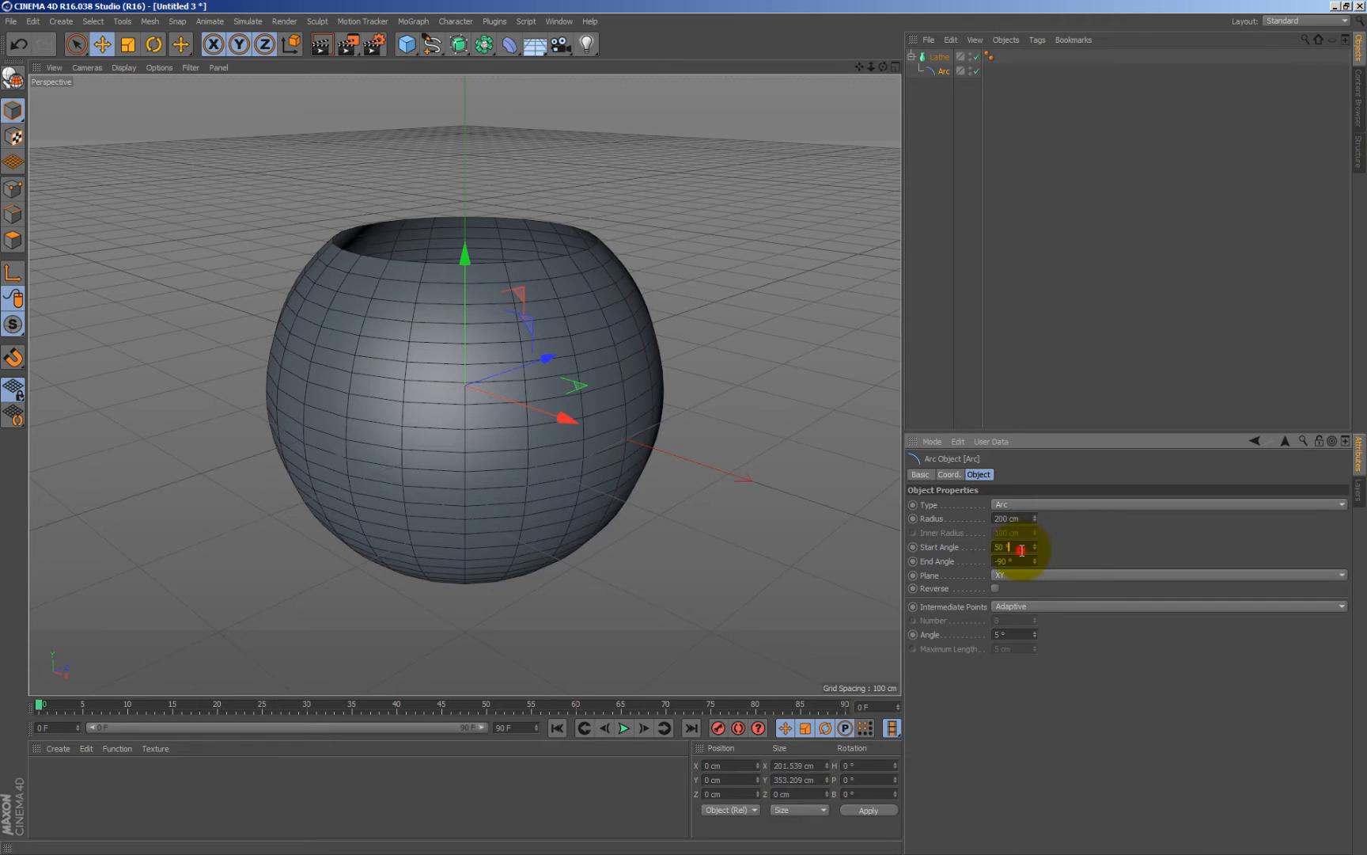
pyautogui.click(1021, 548)
pyautogui.write('90')
pyautogui.press('Return')
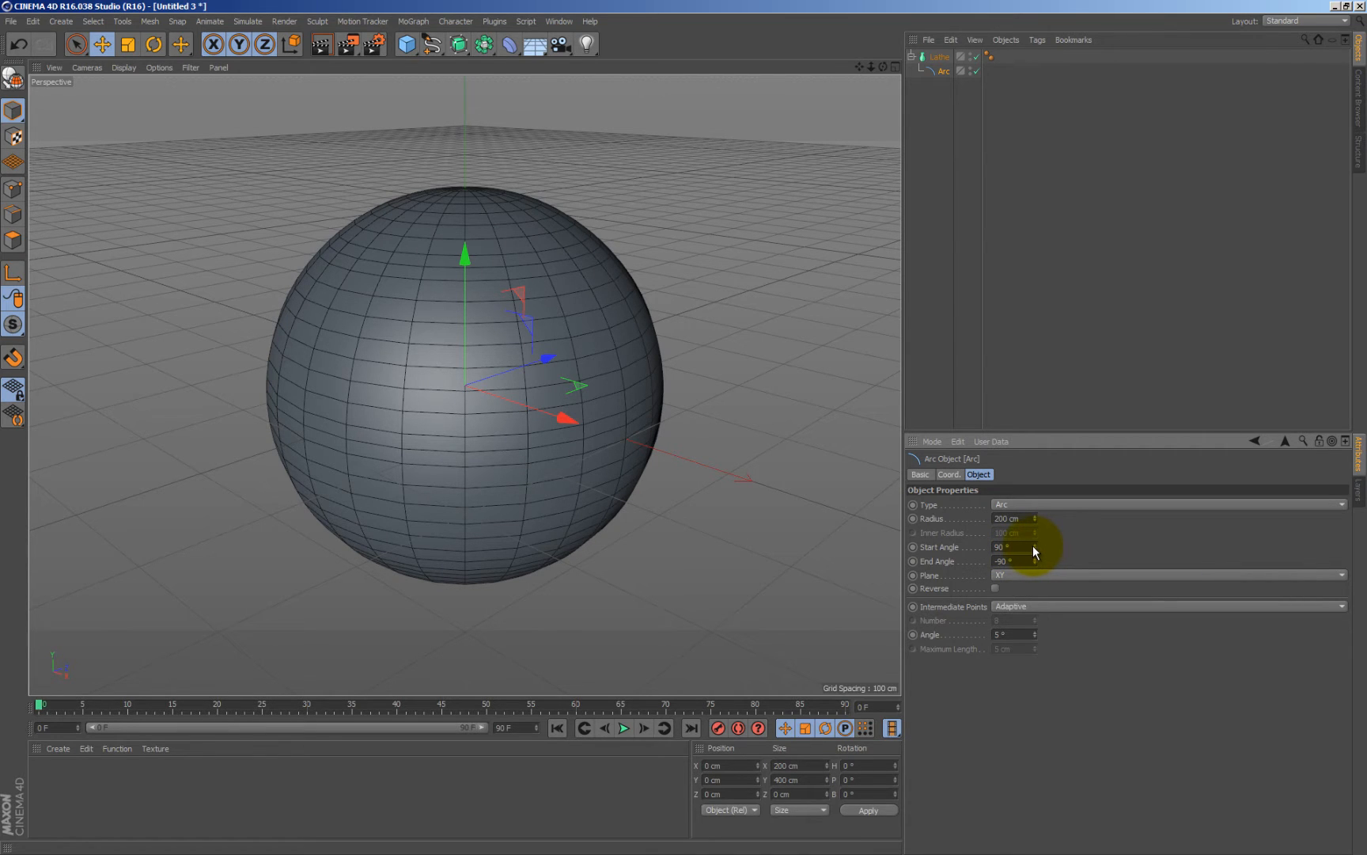
# Make the arc a Ring with a 24° start angle and 187 cm inner radius, and render the view
pyautogui.moveTo(1032, 546); pyautogui.dragTo(1034, 548)
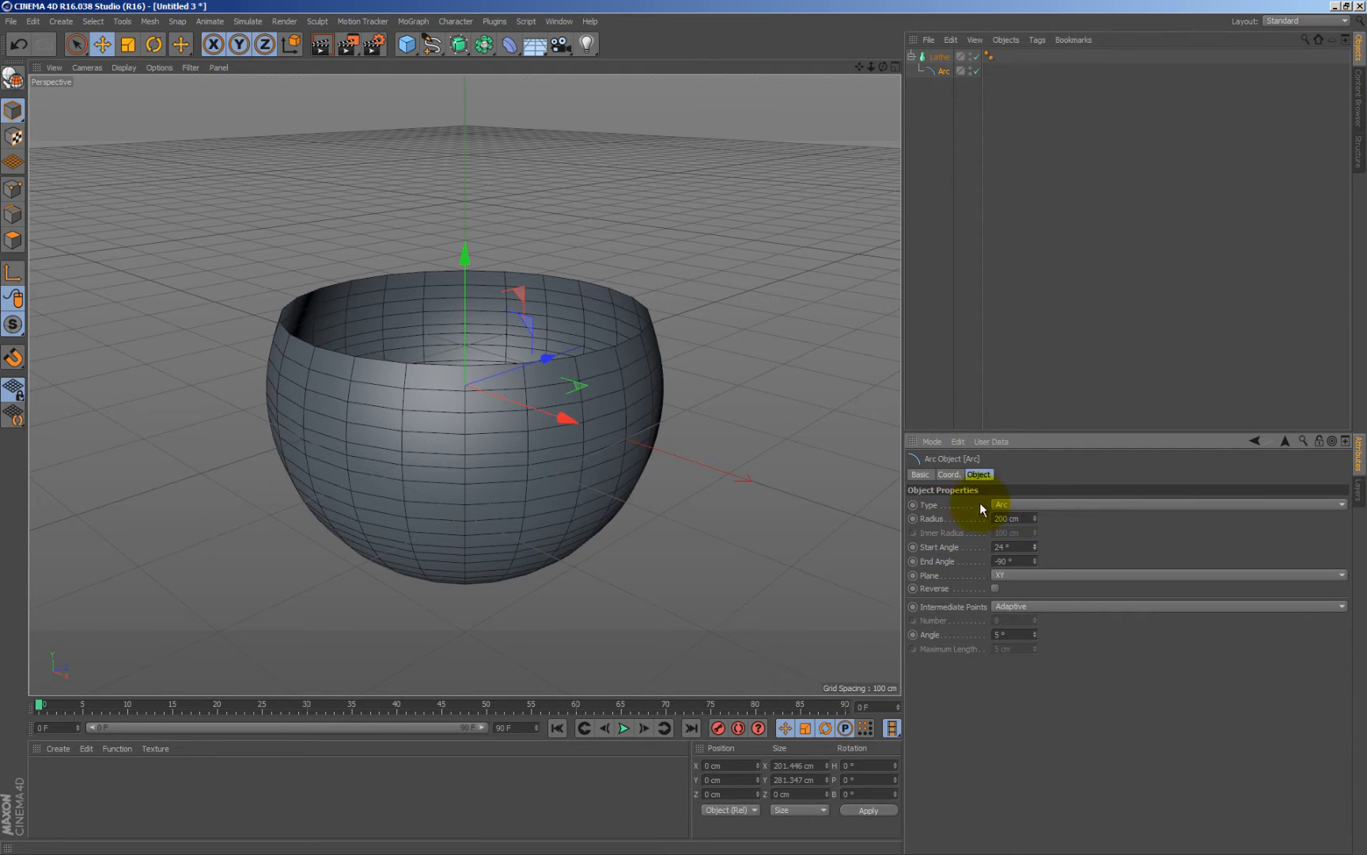
pyautogui.click(1024, 502)
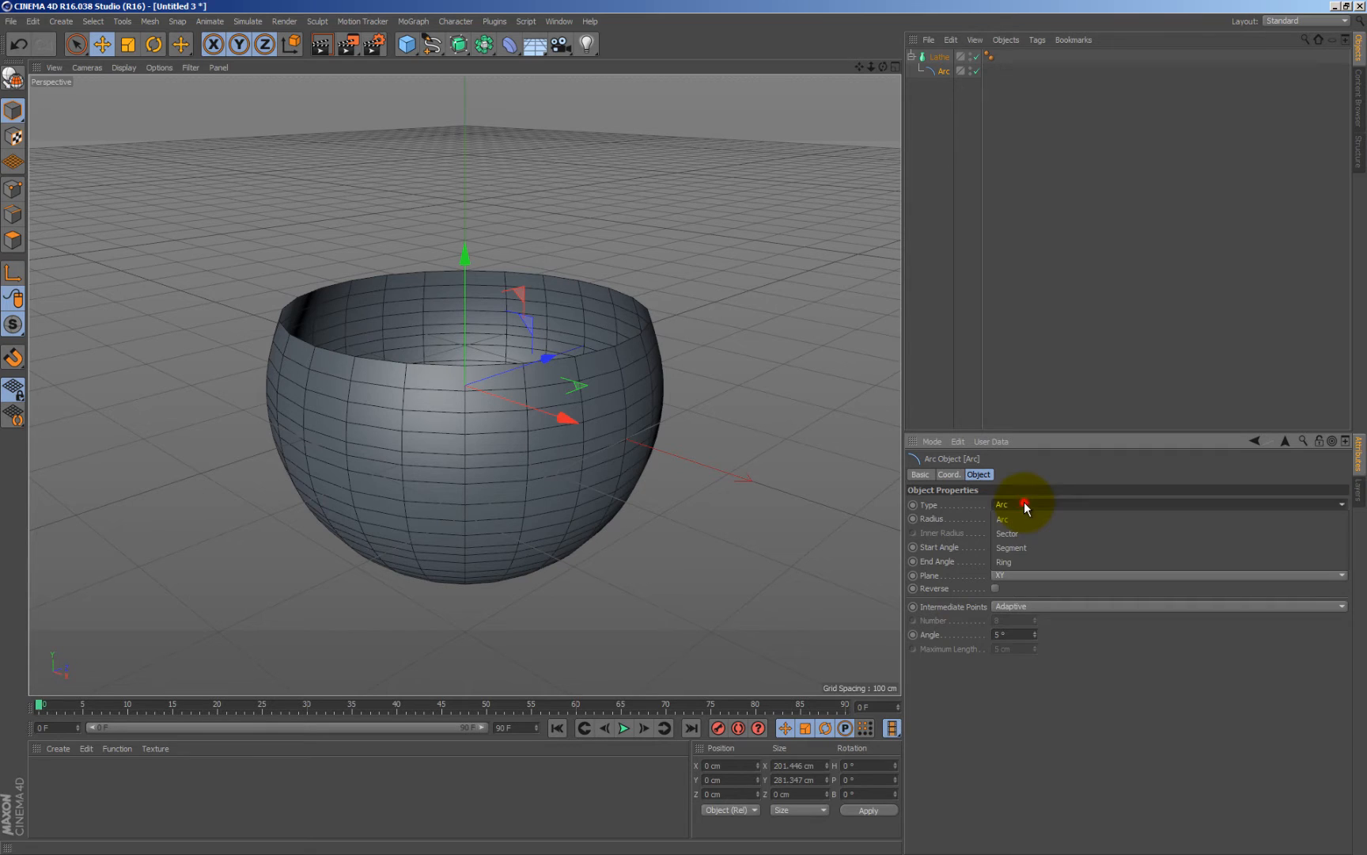
pyautogui.click(1033, 558)
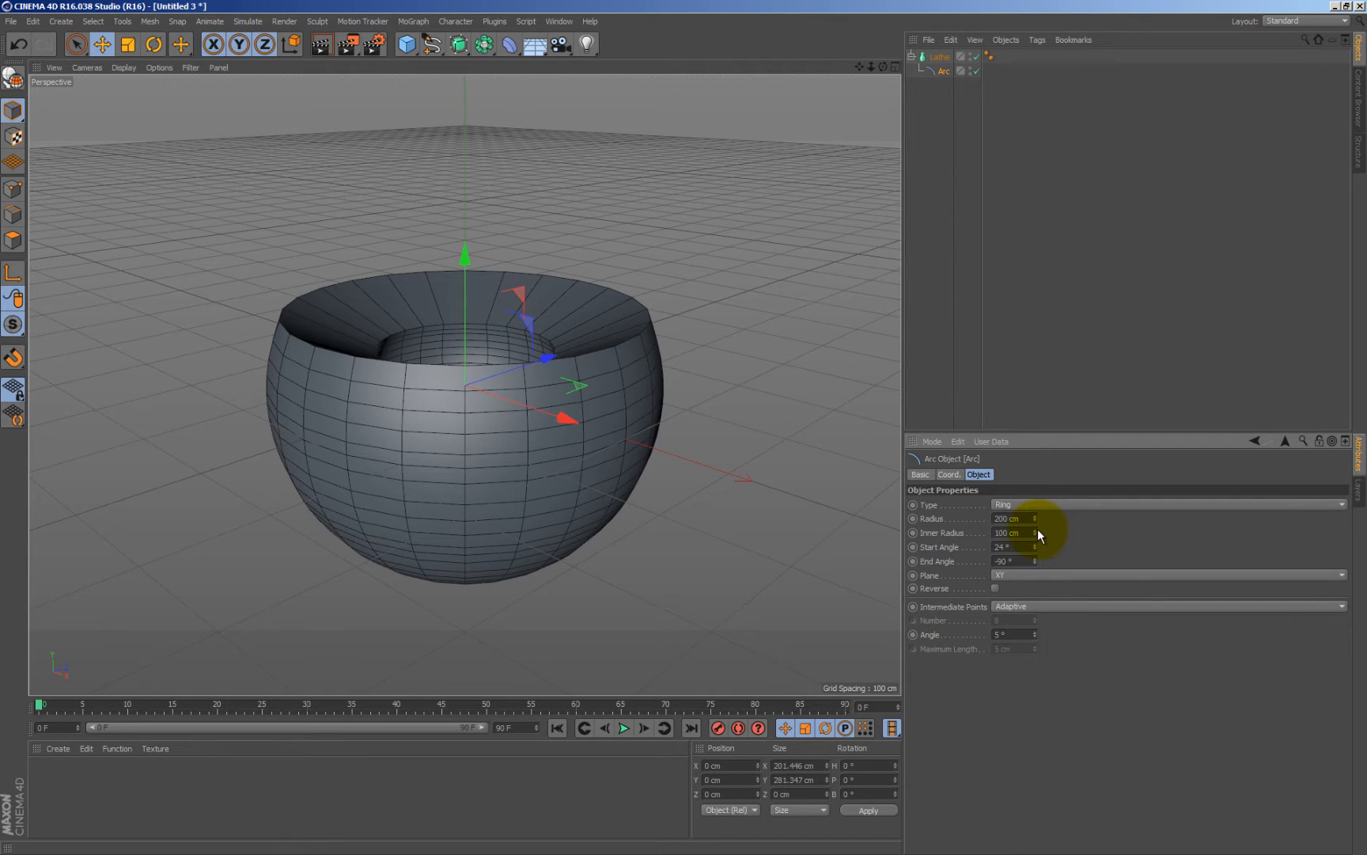
pyautogui.moveTo(1035, 531); pyautogui.dragTo(1035, 532)
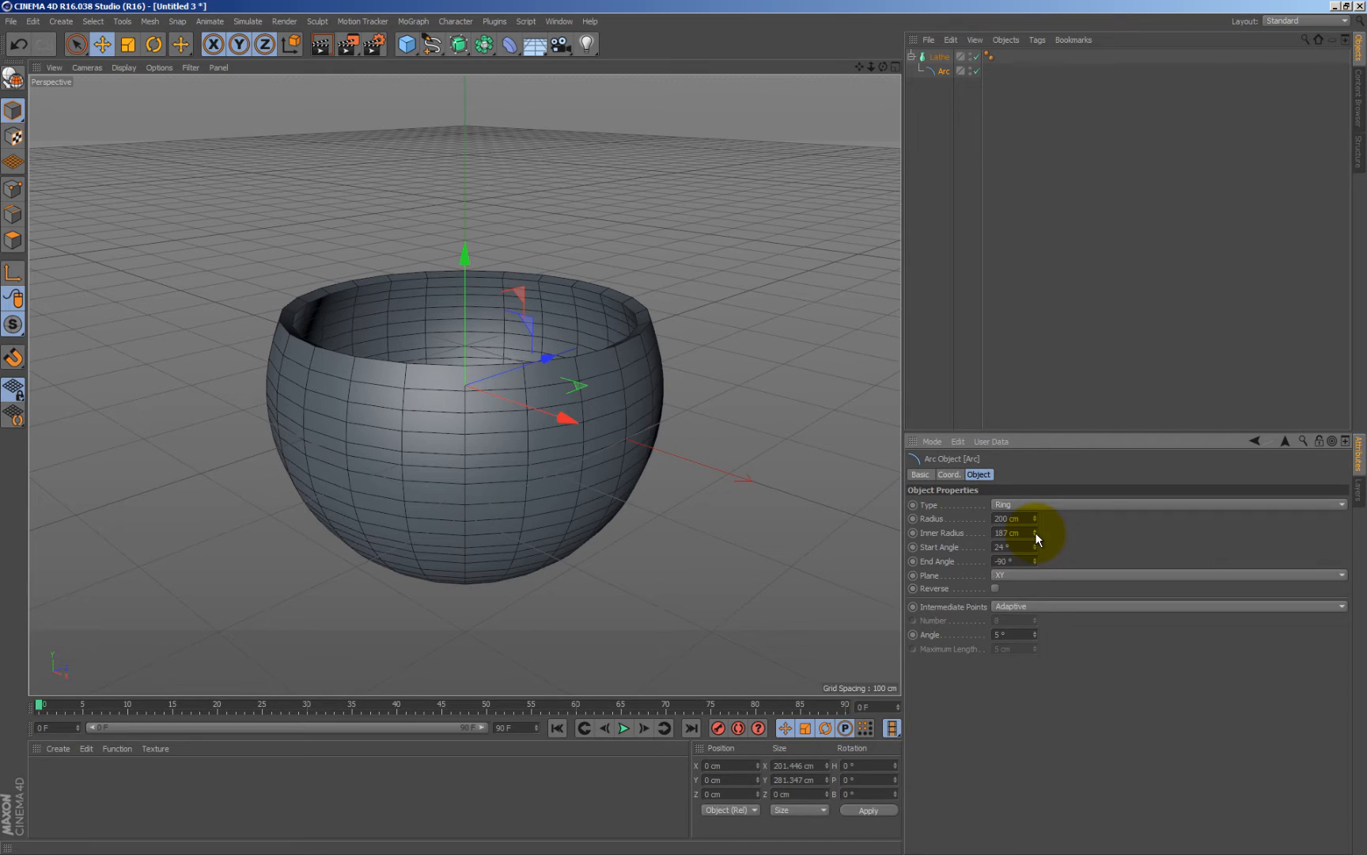
pyautogui.click(320, 45)
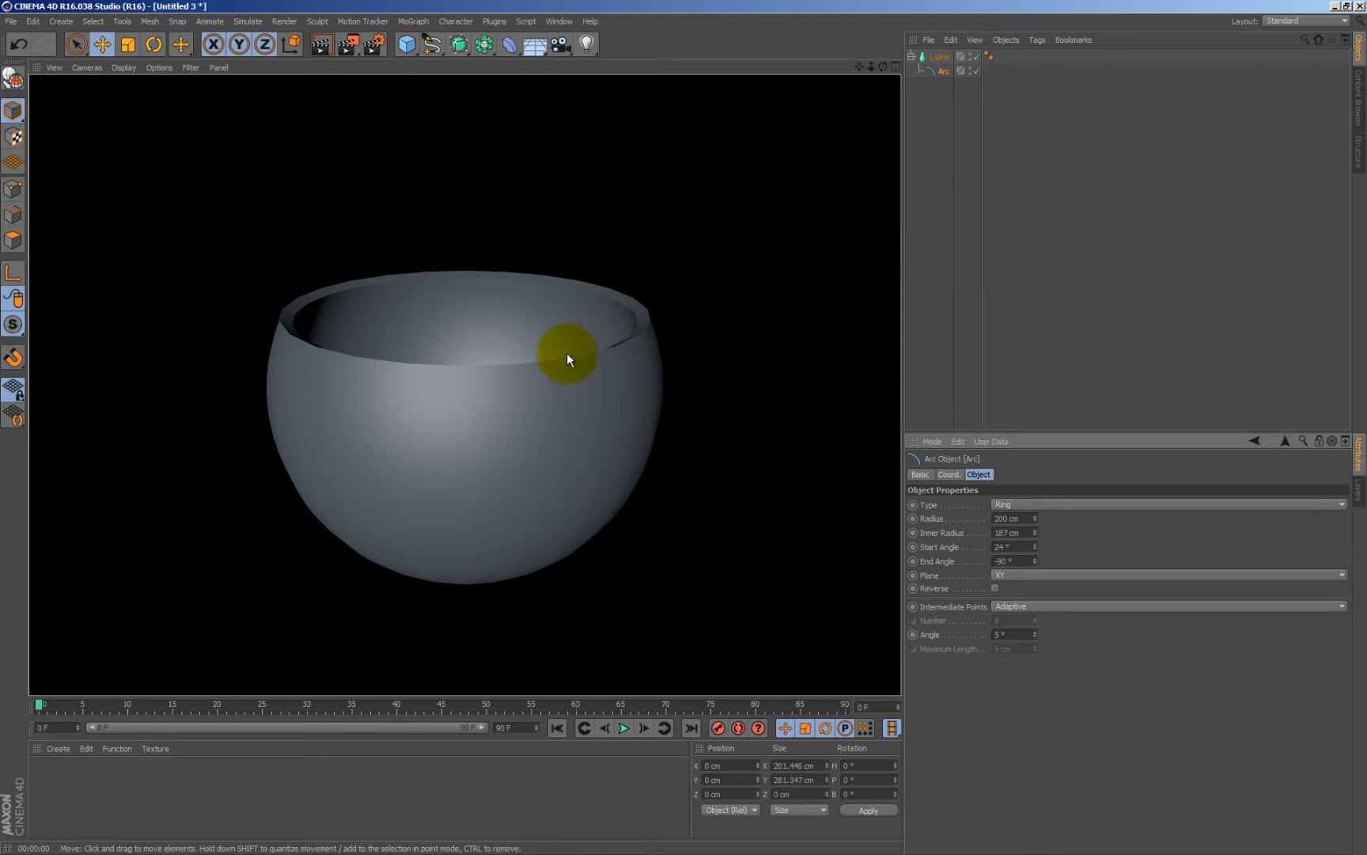
# Raise the Lathe object's subdivision to 100 and render the view
pyautogui.click(942, 57)
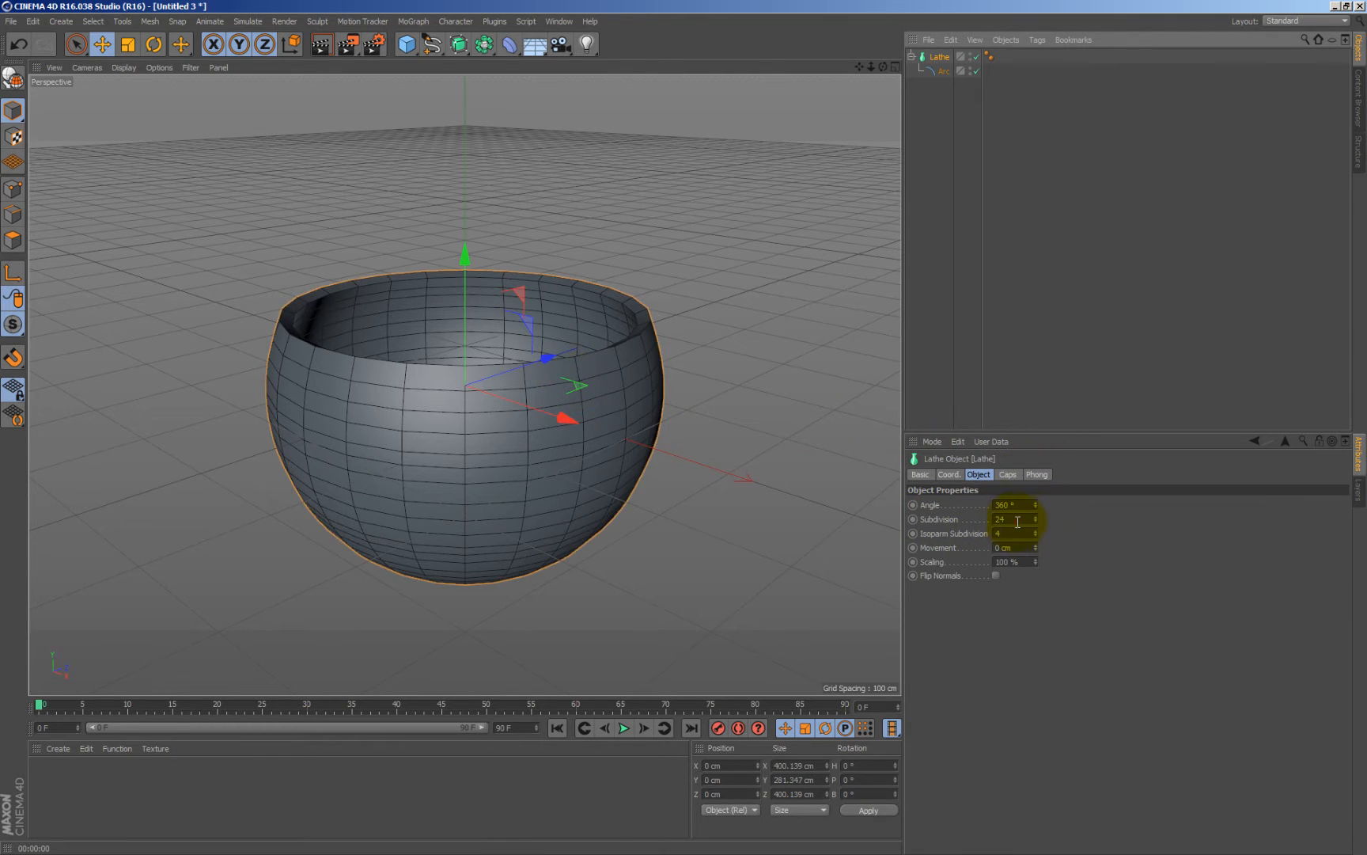
pyautogui.doubleClick(1017, 521)
pyautogui.write('100')
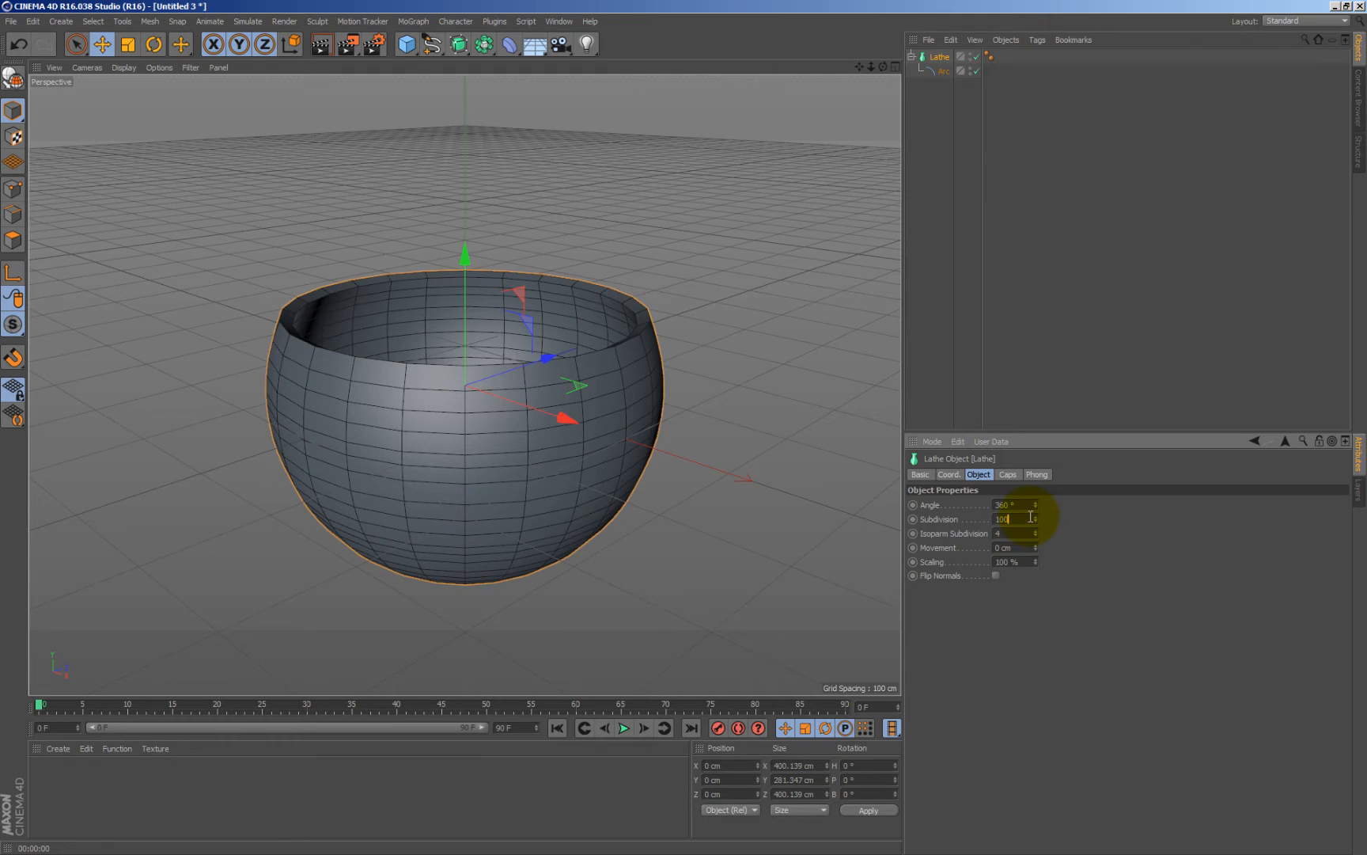
pyautogui.press('Return')
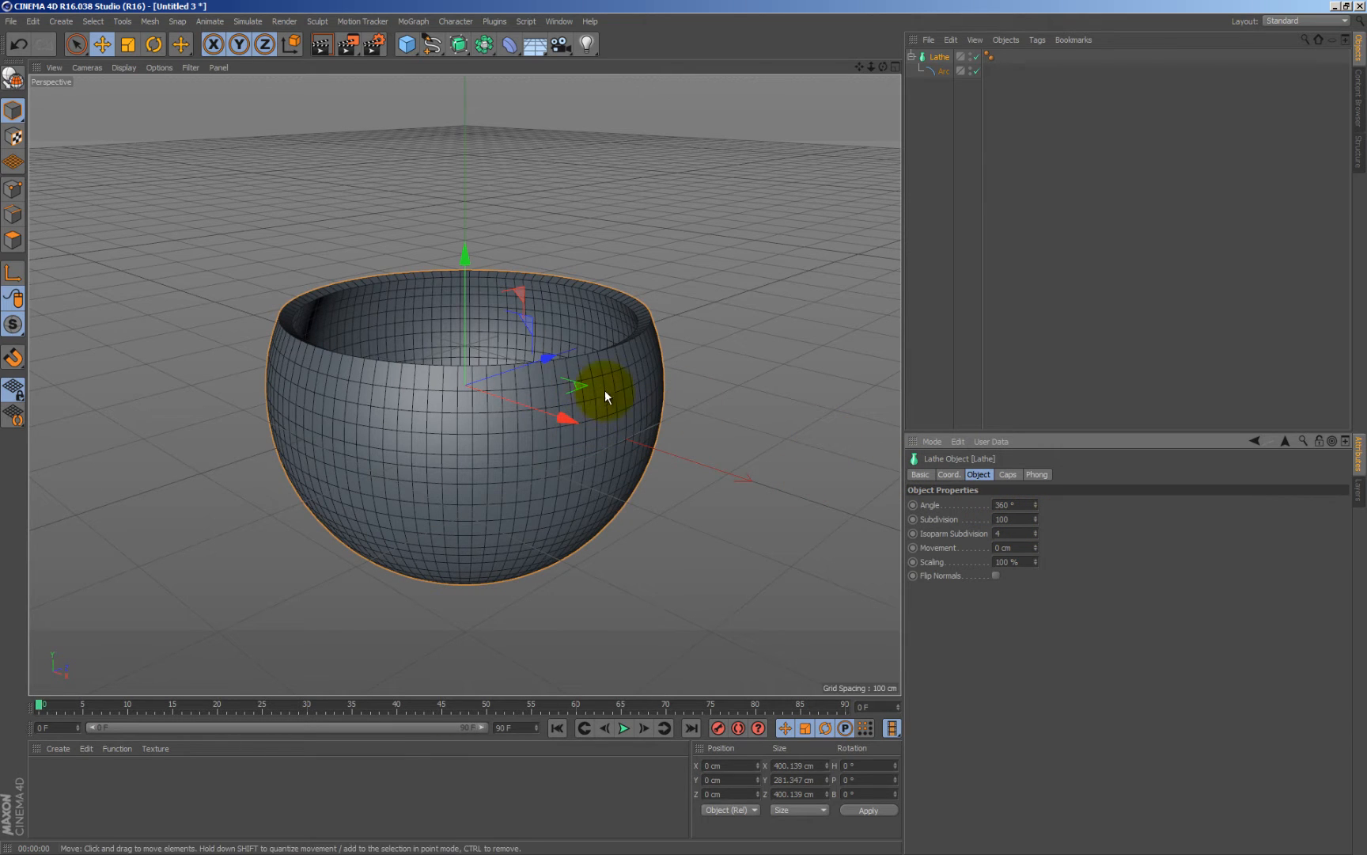
pyautogui.click(320, 49)
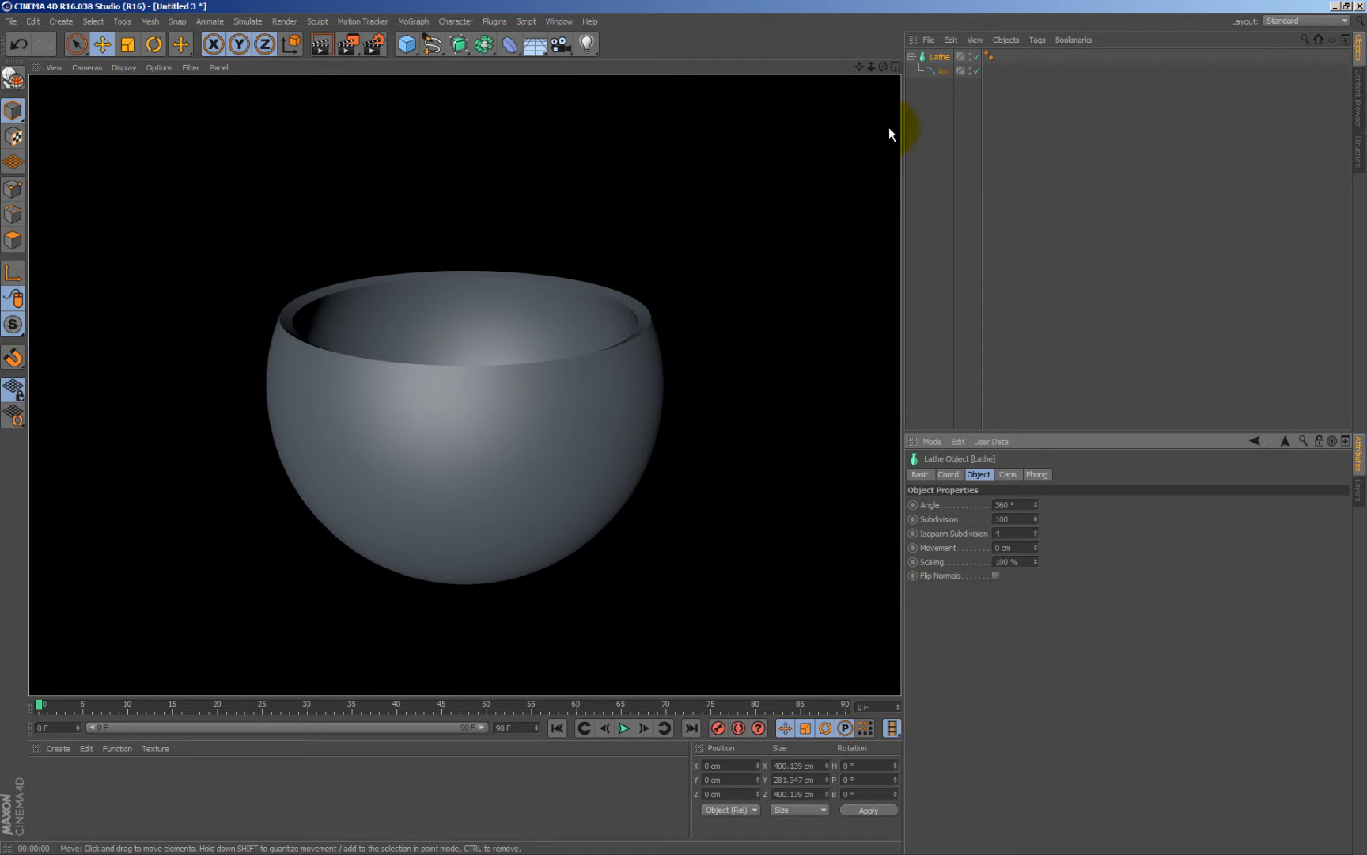
# Set the arc's start angle to -90° at frame 0 and keyframe it
pyautogui.click(941, 71)
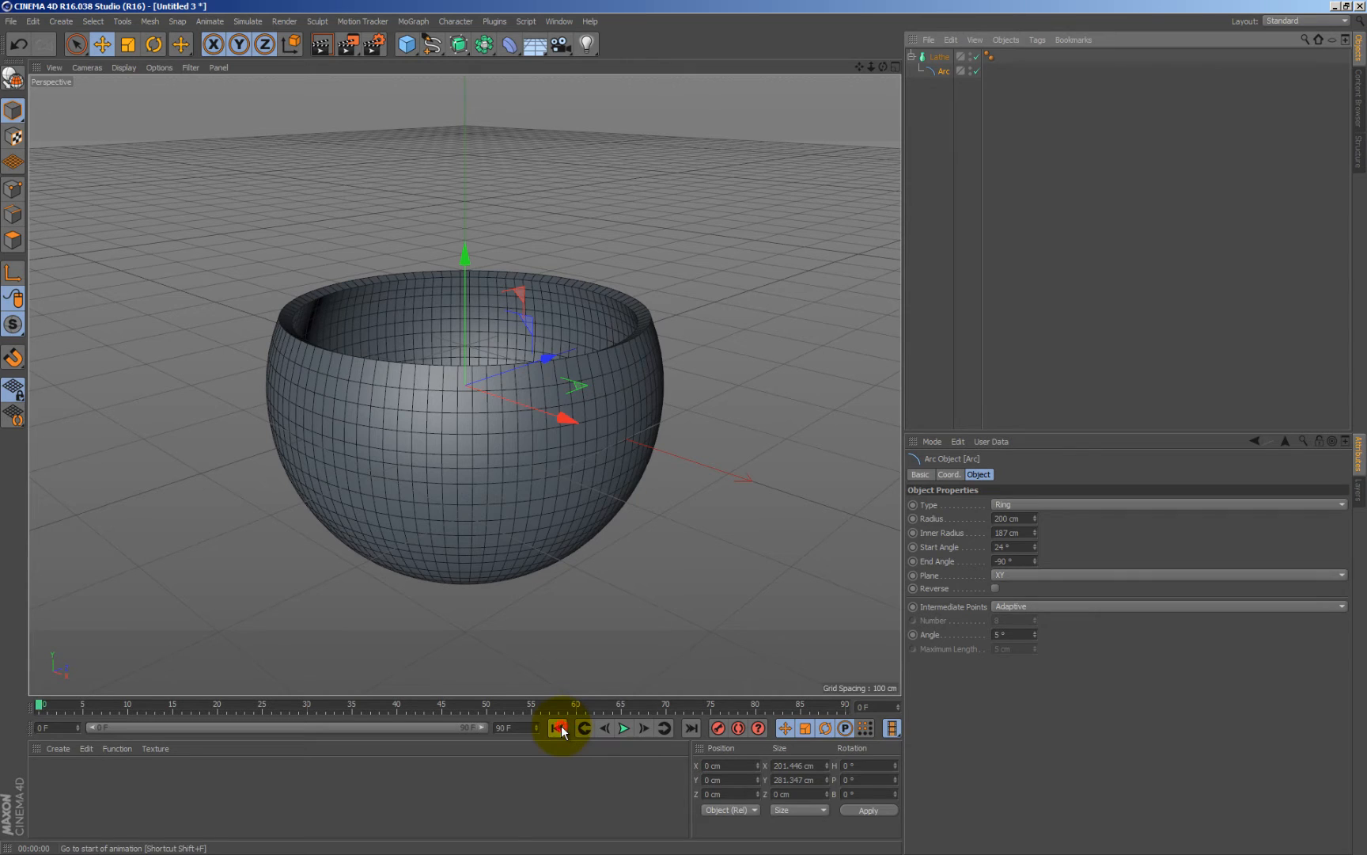
pyautogui.click(559, 727)
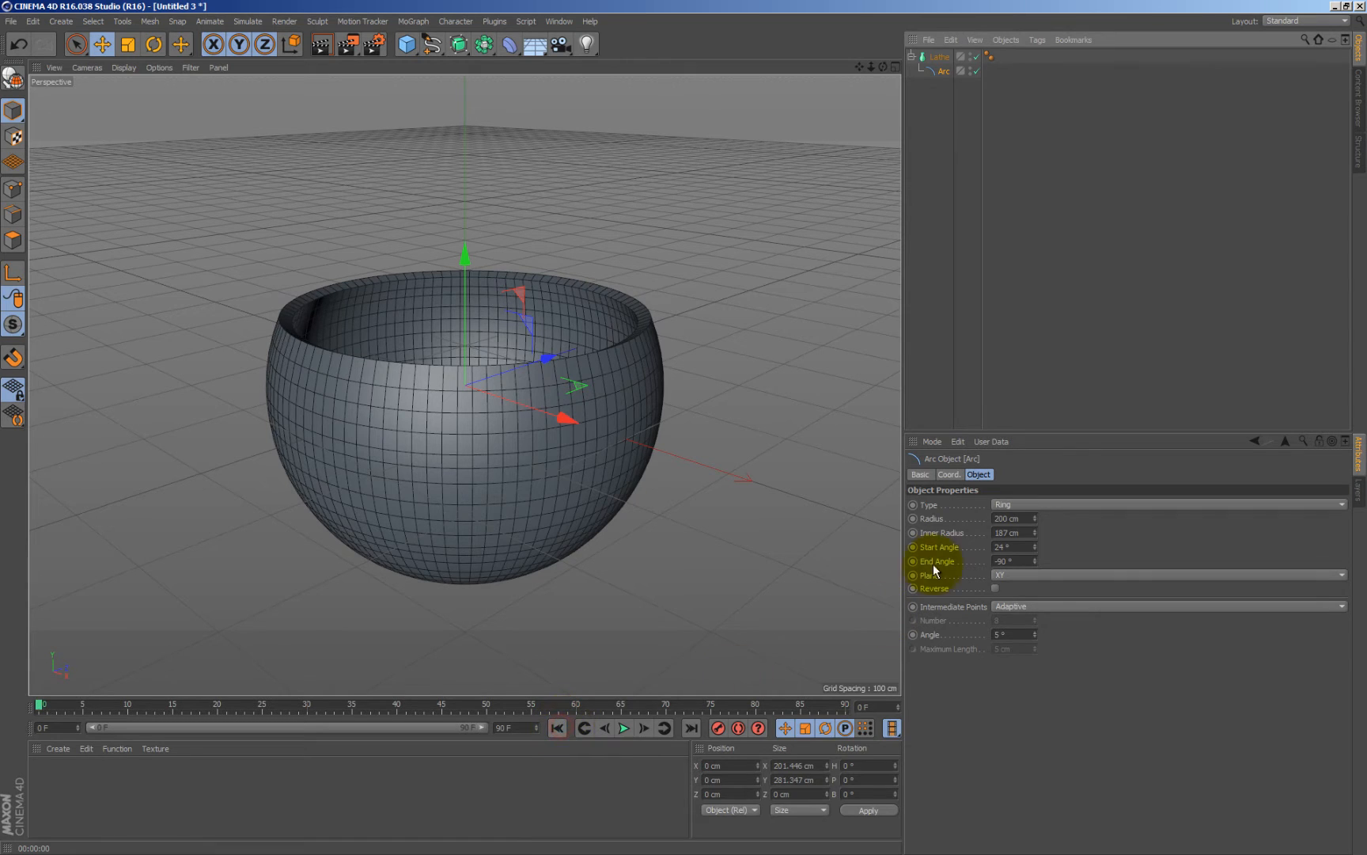
pyautogui.doubleClick(1001, 545)
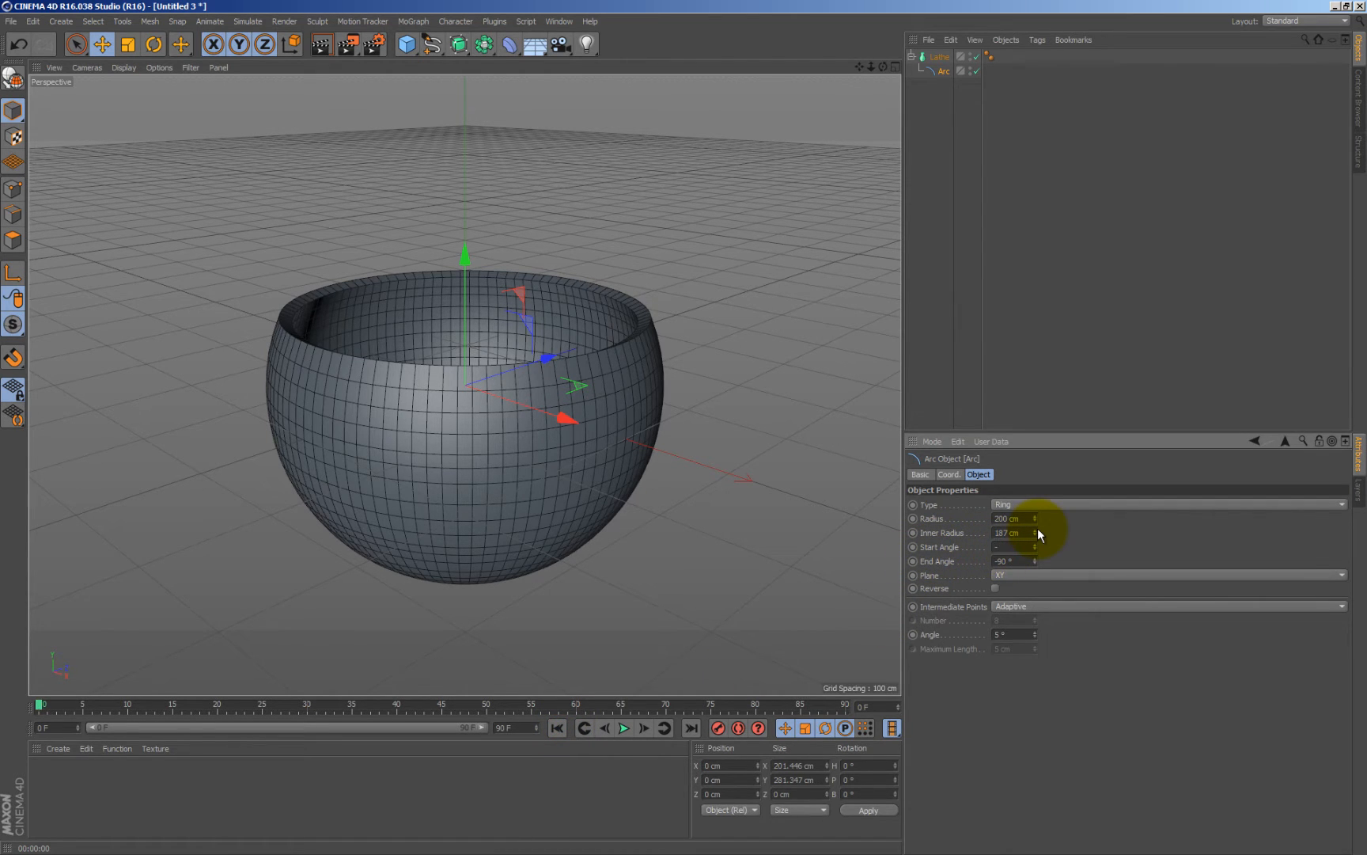
pyautogui.write('-90')
pyautogui.press('Return')
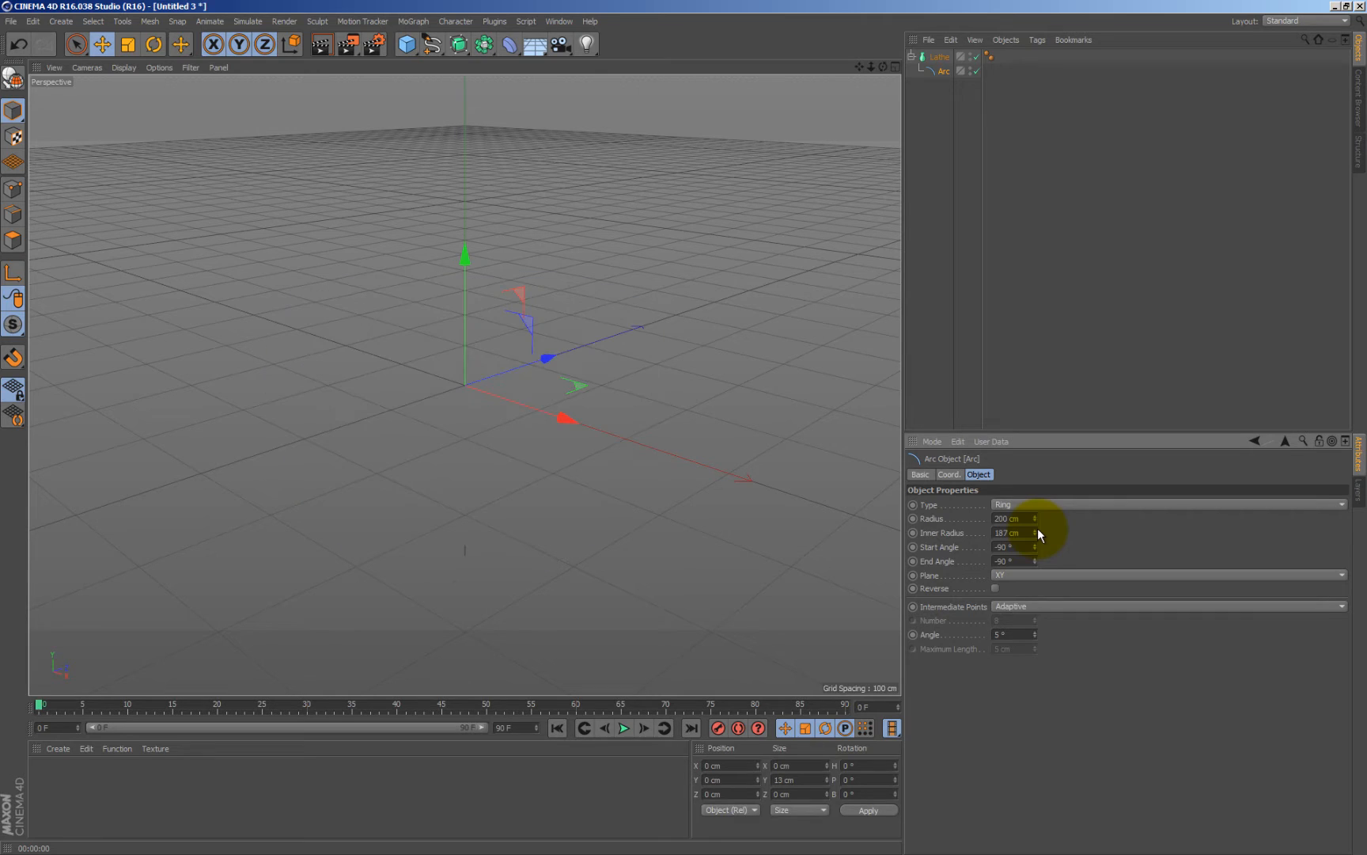
pyautogui.keyDown('ctrl'); pyautogui.click(912, 547); pyautogui.keyUp('ctrl')
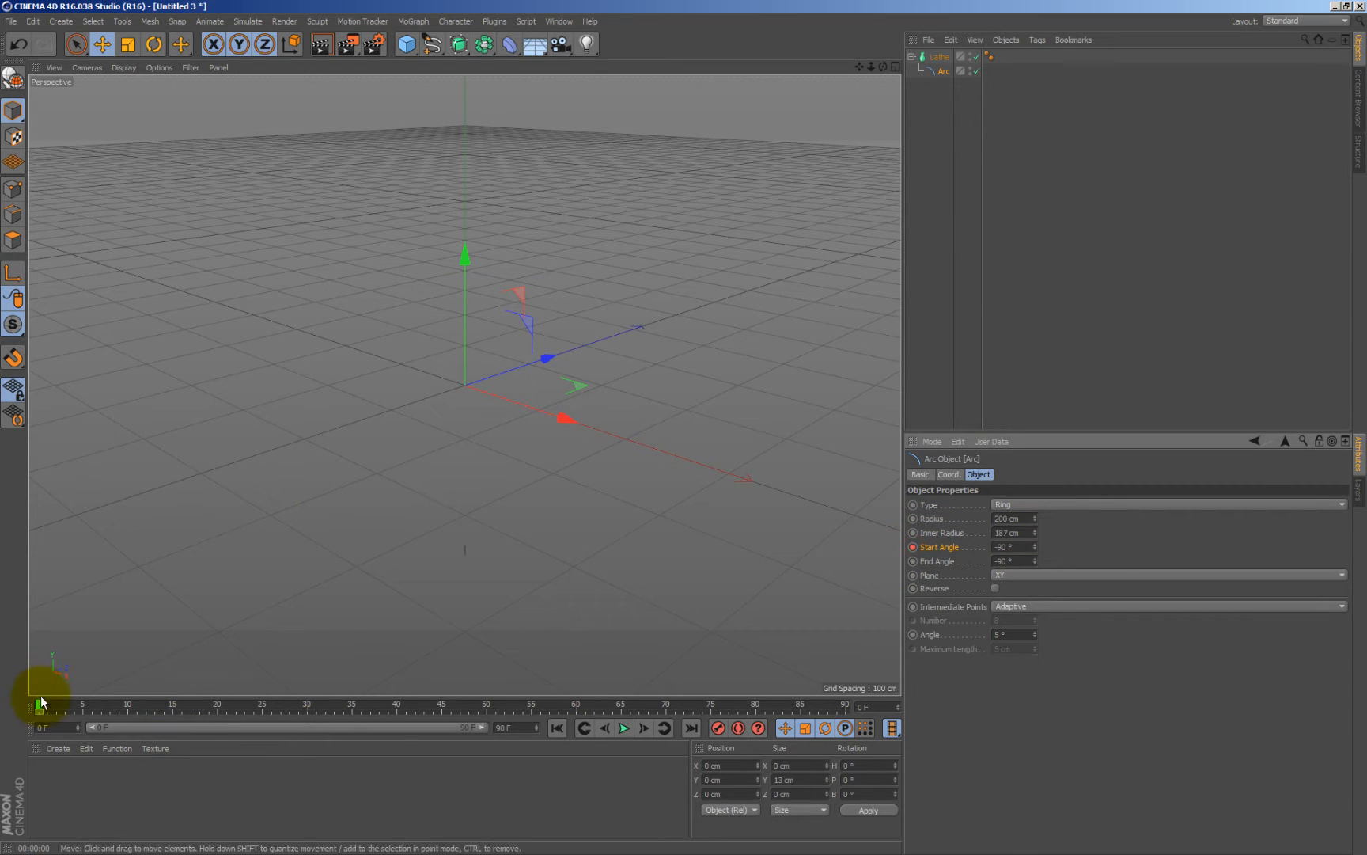
# Set the arc's start angle to 90° at frame 50 and keyframe it
pyautogui.moveTo(37, 703); pyautogui.dragTo(486, 704)
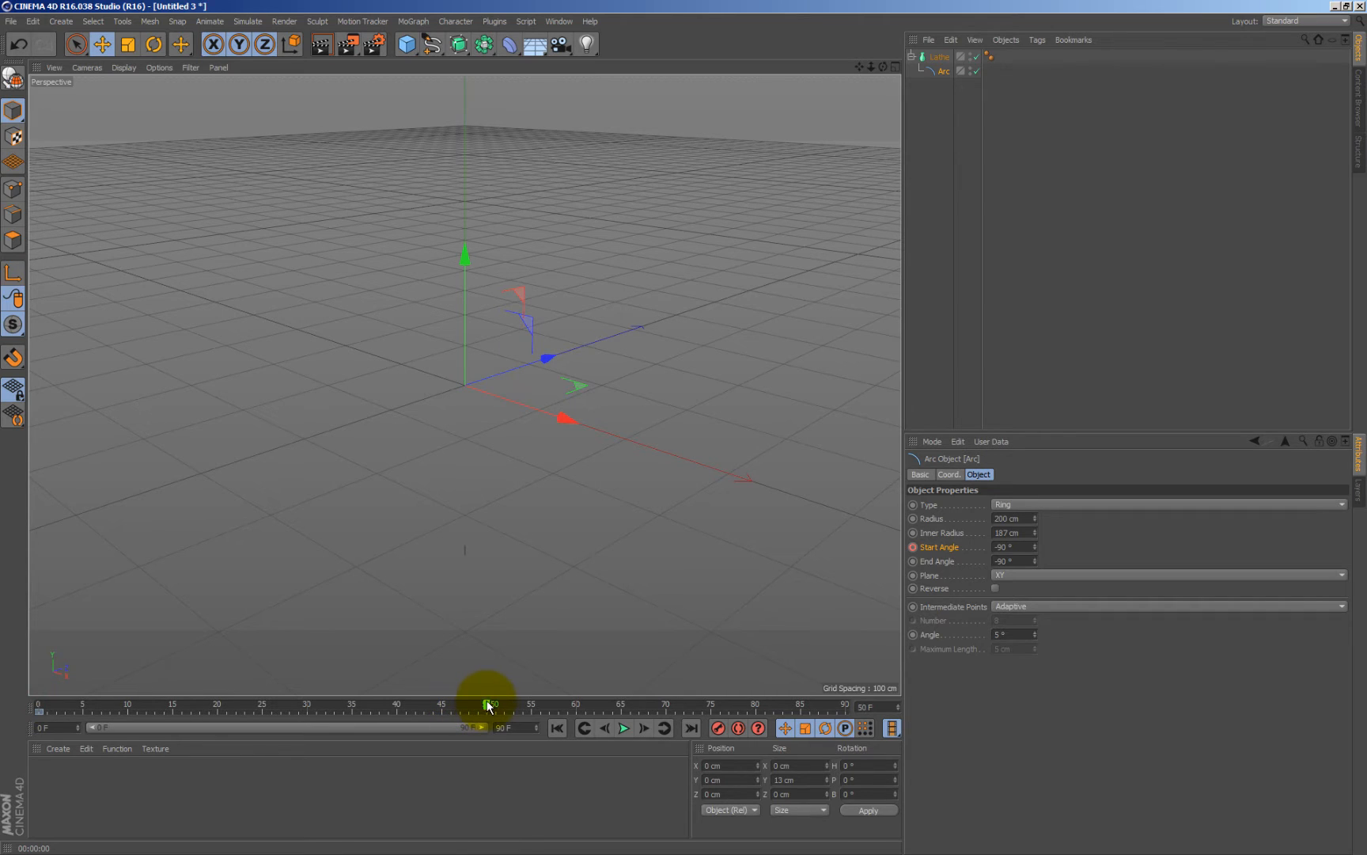
pyautogui.click(1014, 544)
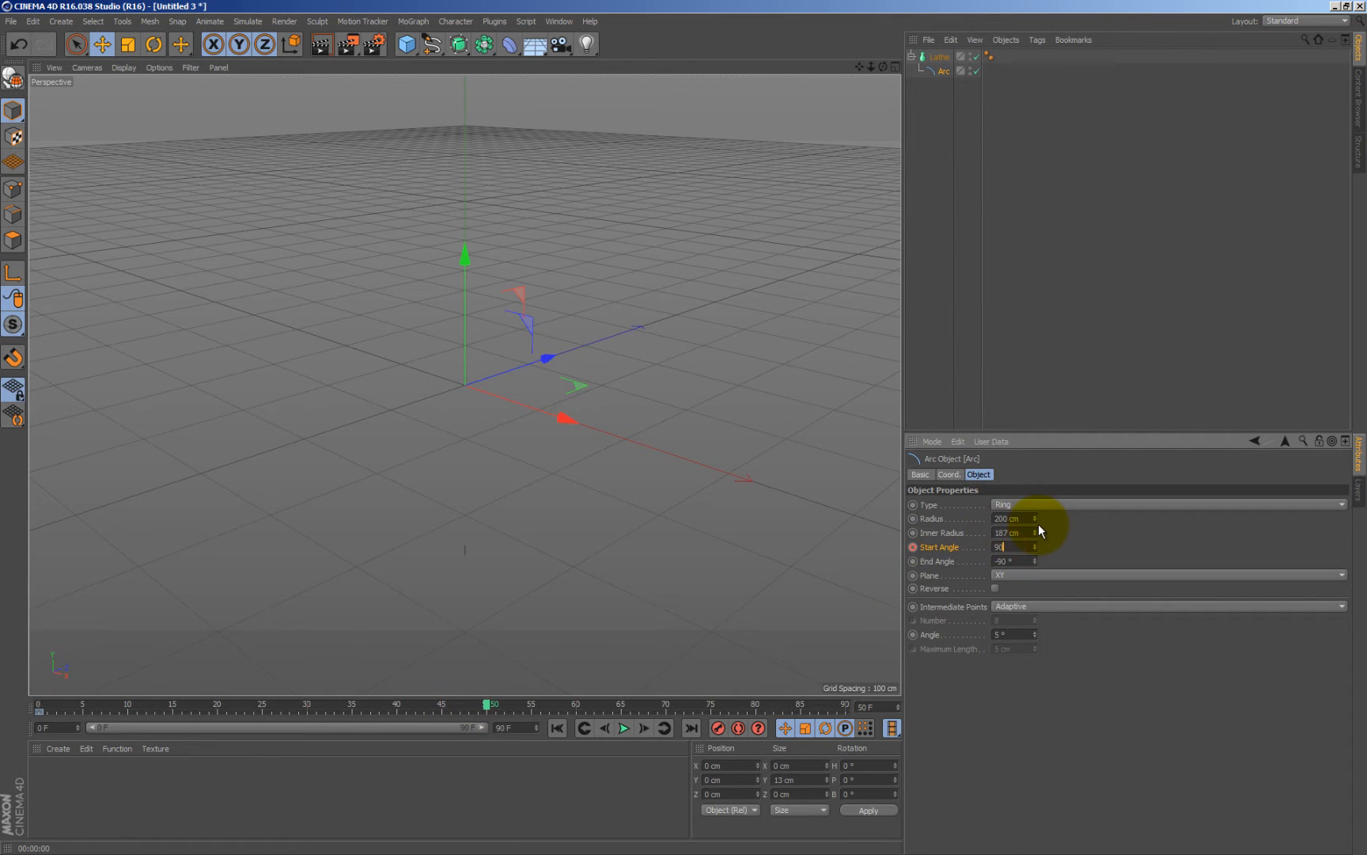
pyautogui.write('90')
pyautogui.press('Return')
pyautogui.click(914, 548)
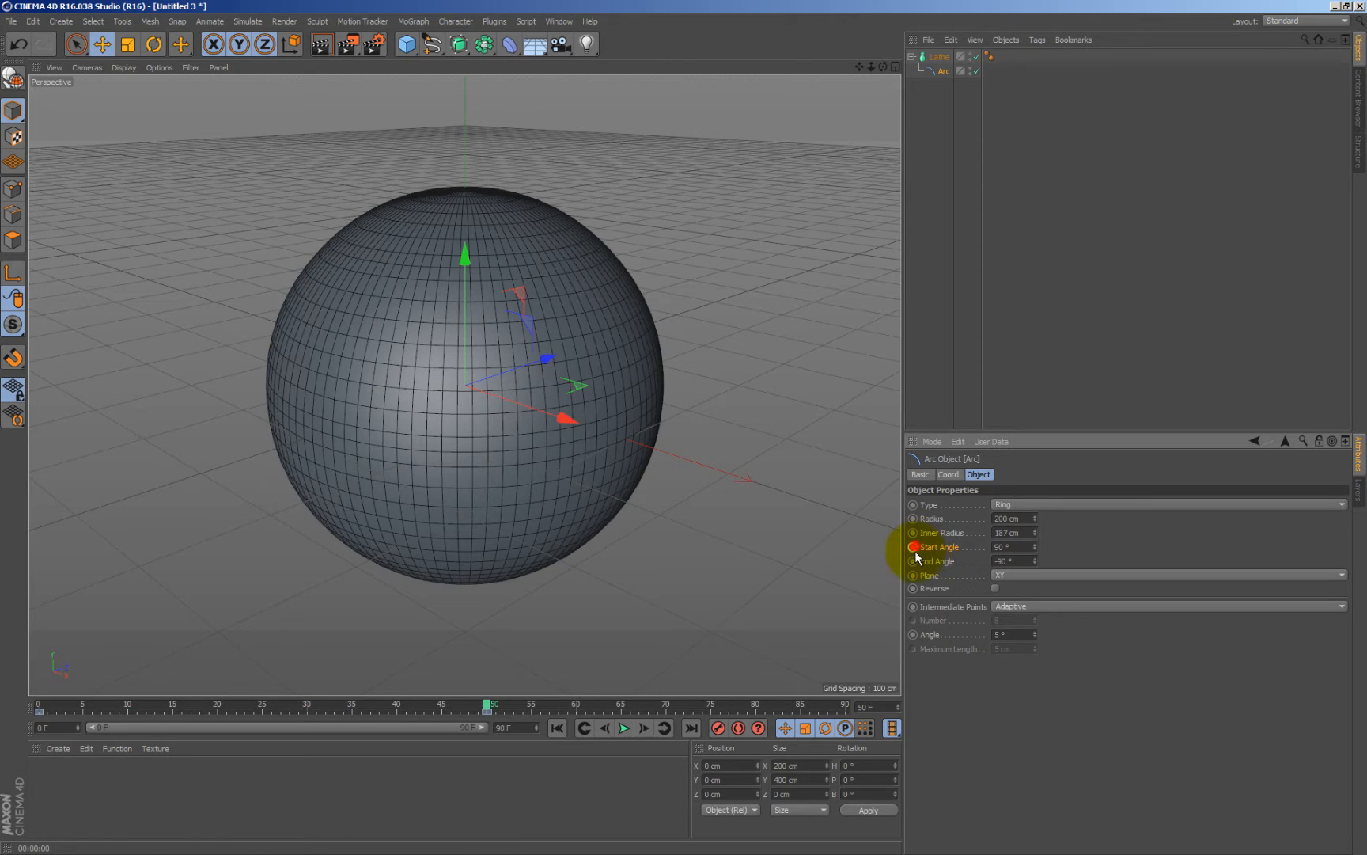
# Play the start angle animation from the first frame, and move the playhead to frame 27
pyautogui.click(557, 727)
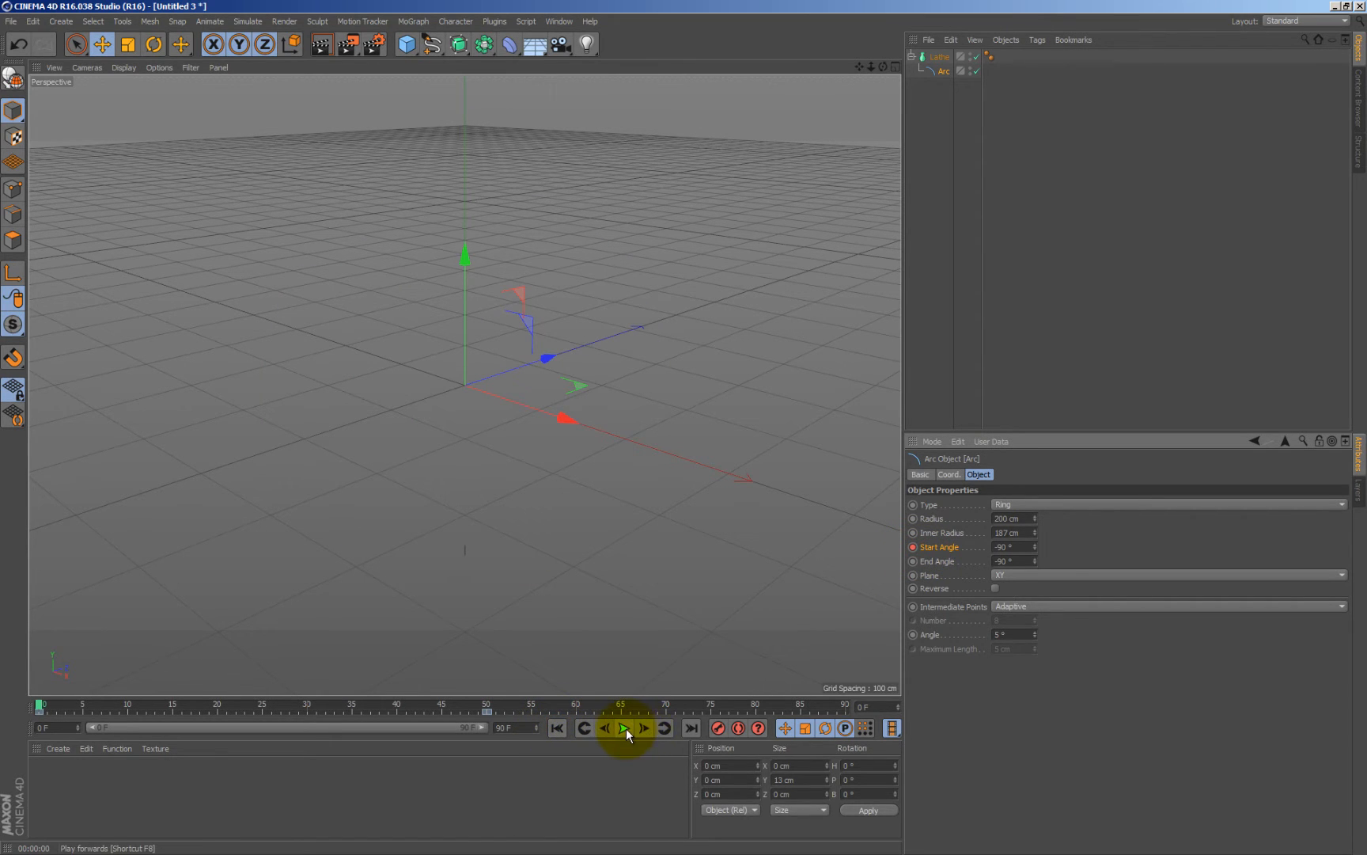
pyautogui.click(625, 728)
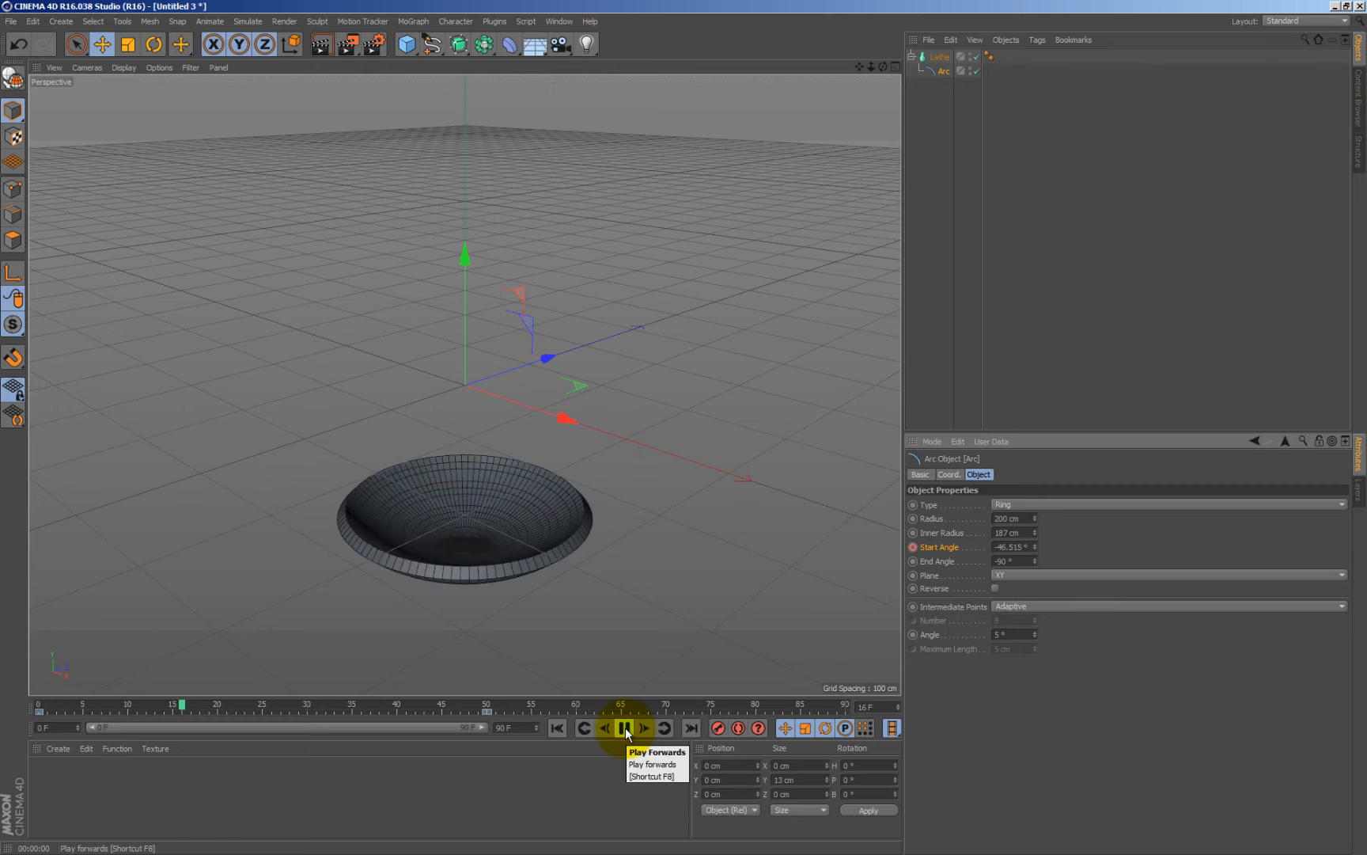
pyautogui.click(625, 728)
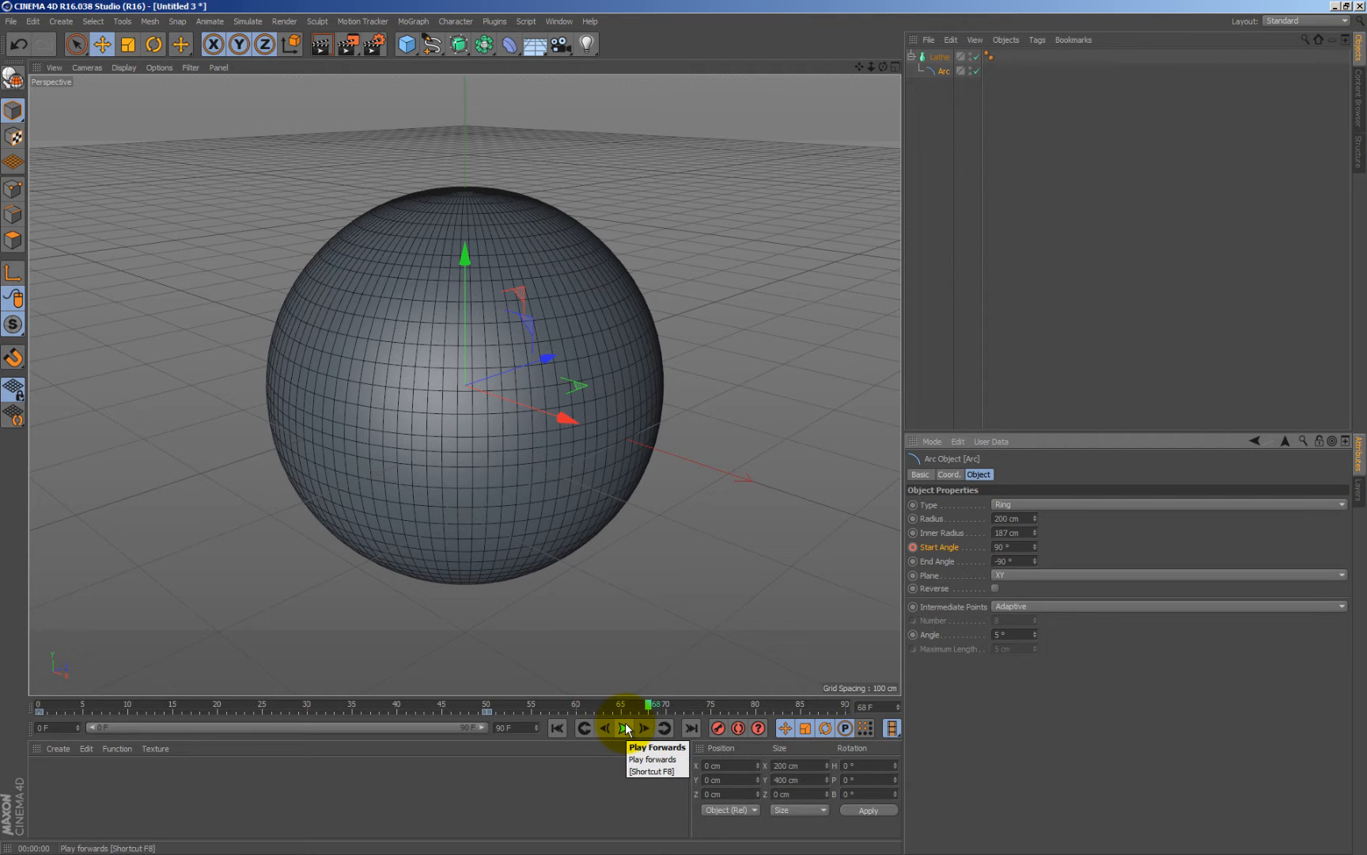
pyautogui.moveTo(649, 703); pyautogui.dragTo(282, 704)
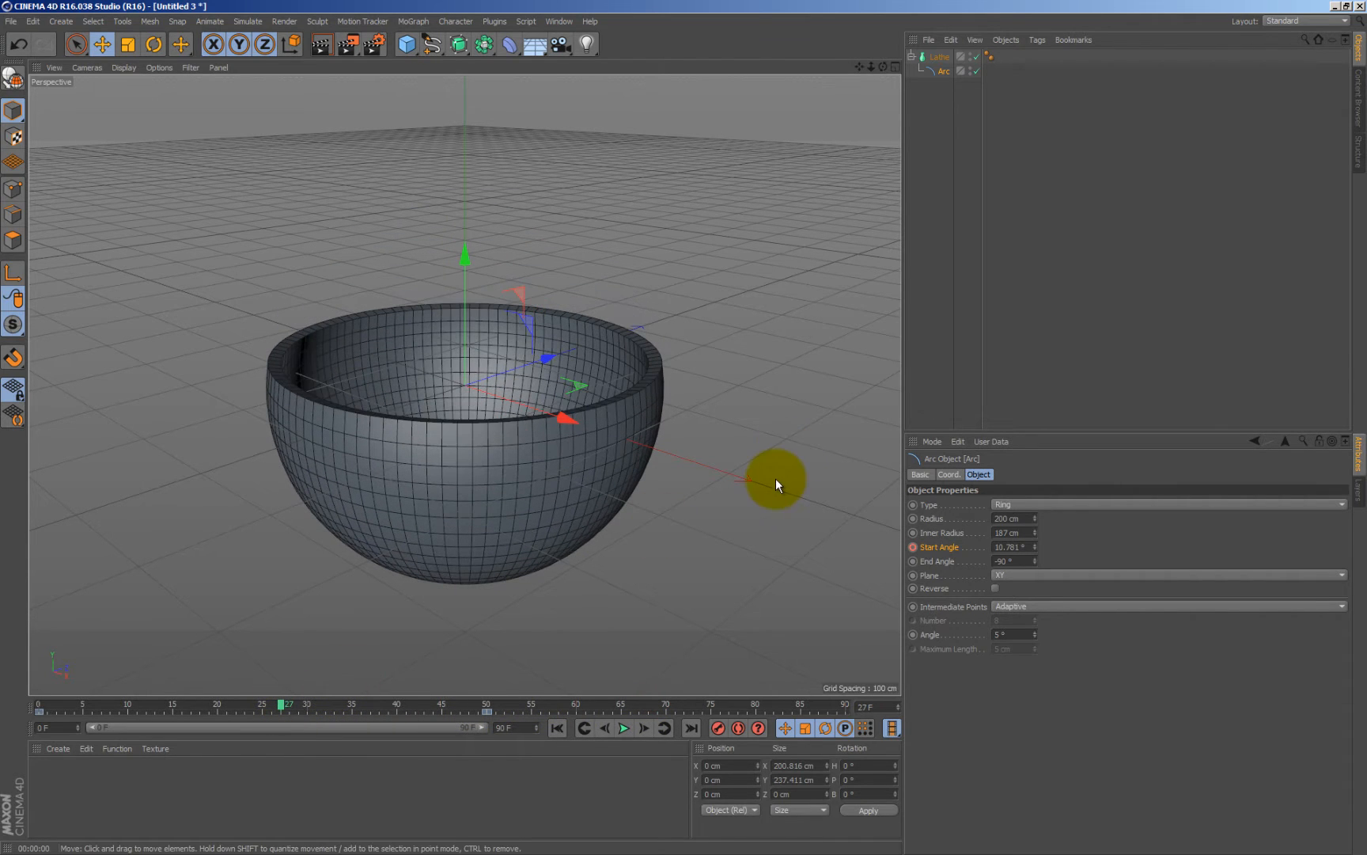
# Duplicate the Lathe with its arc and uniformly scale the copy up to about 438 cm wide
pyautogui.click(940, 61)
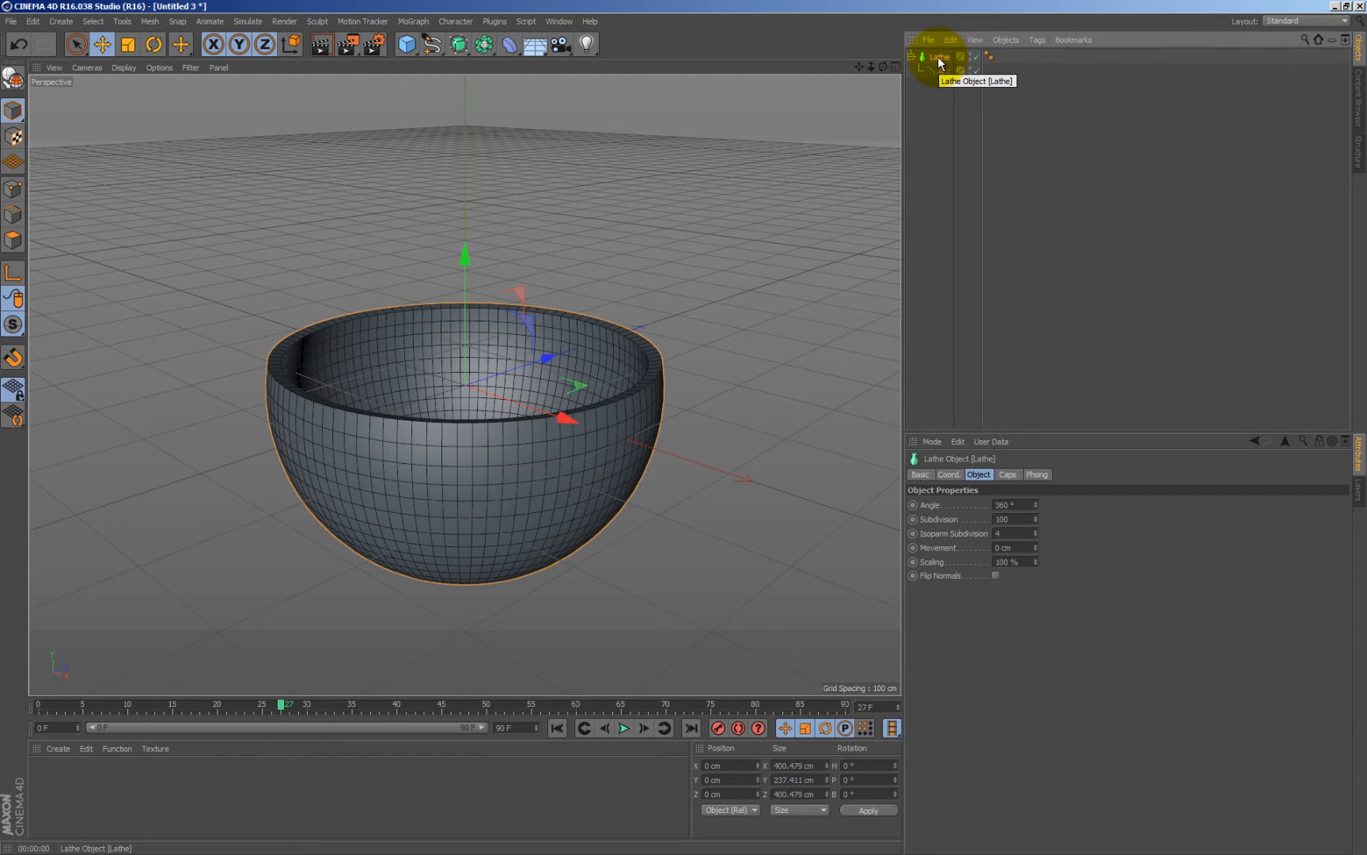
pyautogui.keyDown('ctrl'); pyautogui.moveTo(940, 60); pyautogui.dragTo(940, 85); pyautogui.keyUp('ctrl')
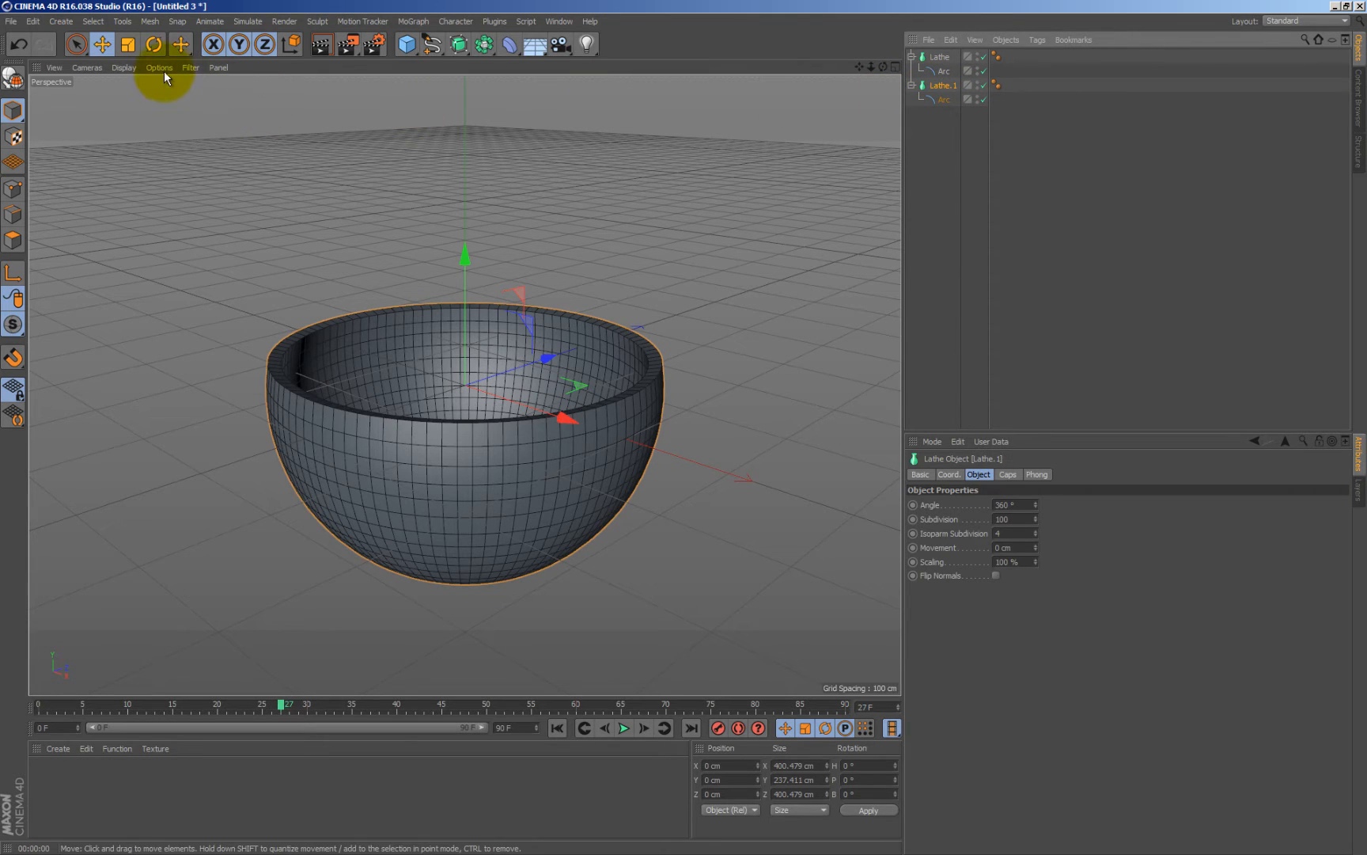
pyautogui.click(127, 47)
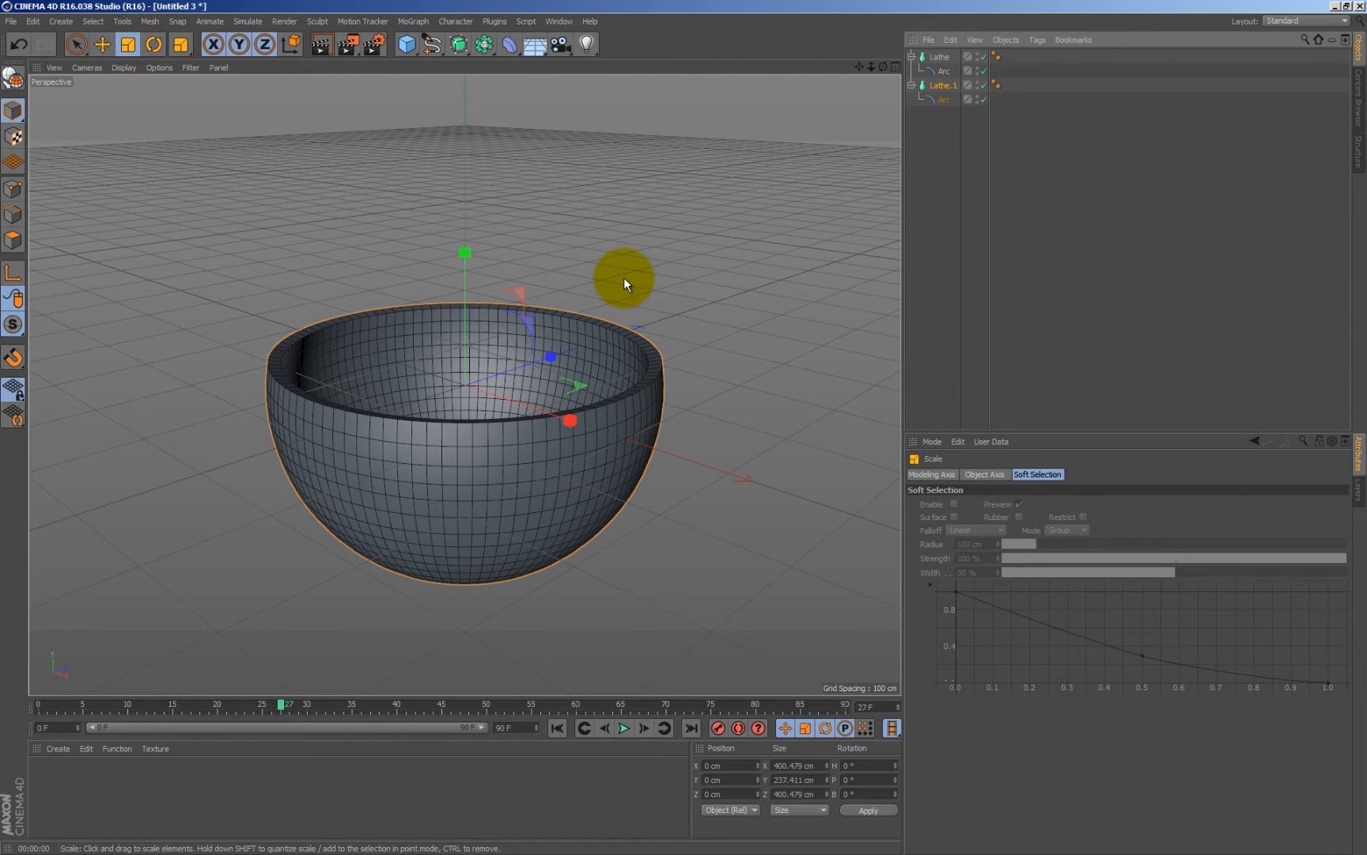
pyautogui.moveTo(623, 277); pyautogui.dragTo(683, 267)
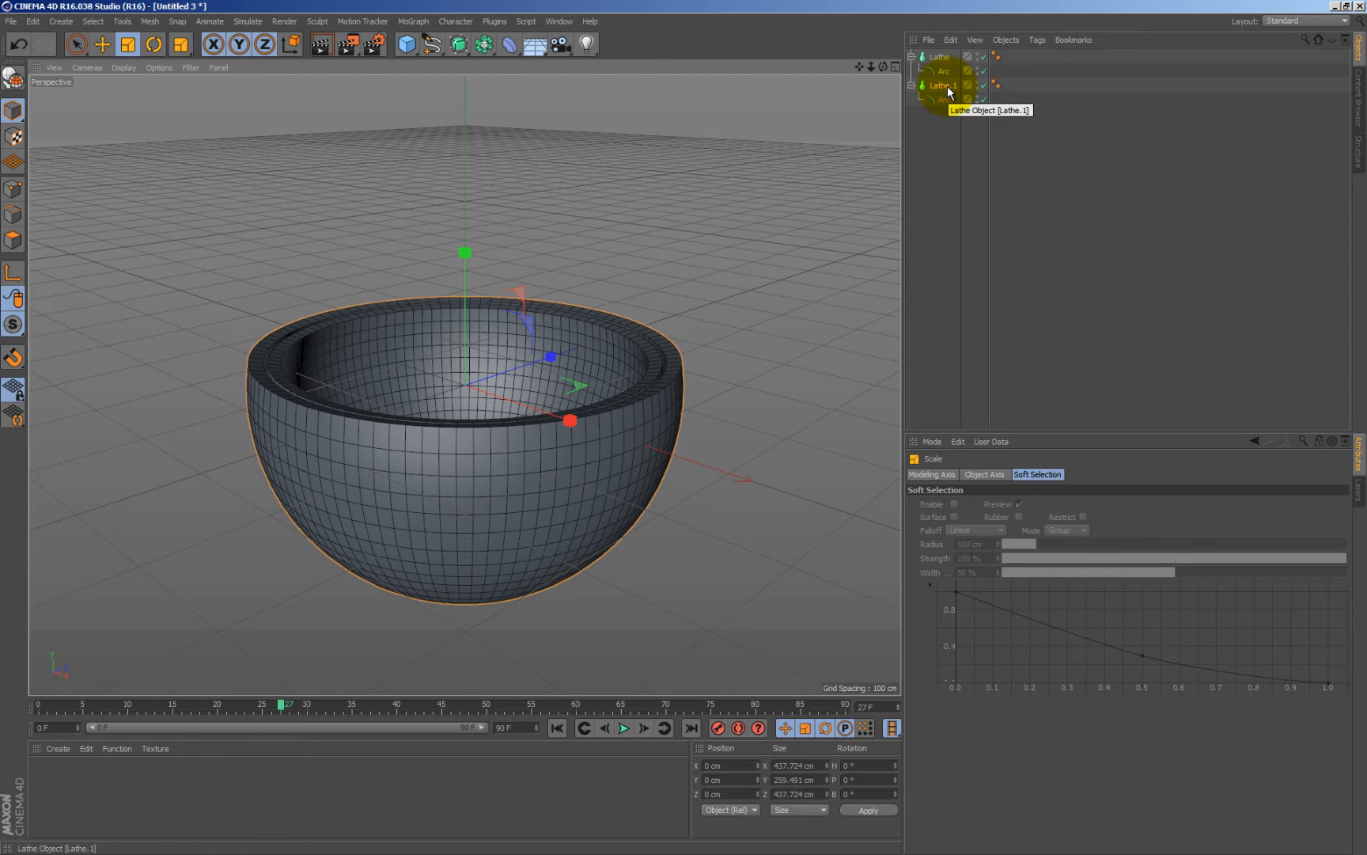
# Duplicate the enlarged outer Lathe and uniformly scale the new copy up to about 478 cm wide
pyautogui.keyDown('ctrl'); pyautogui.moveTo(949, 93); pyautogui.dragTo(952, 126); pyautogui.keyUp('ctrl')
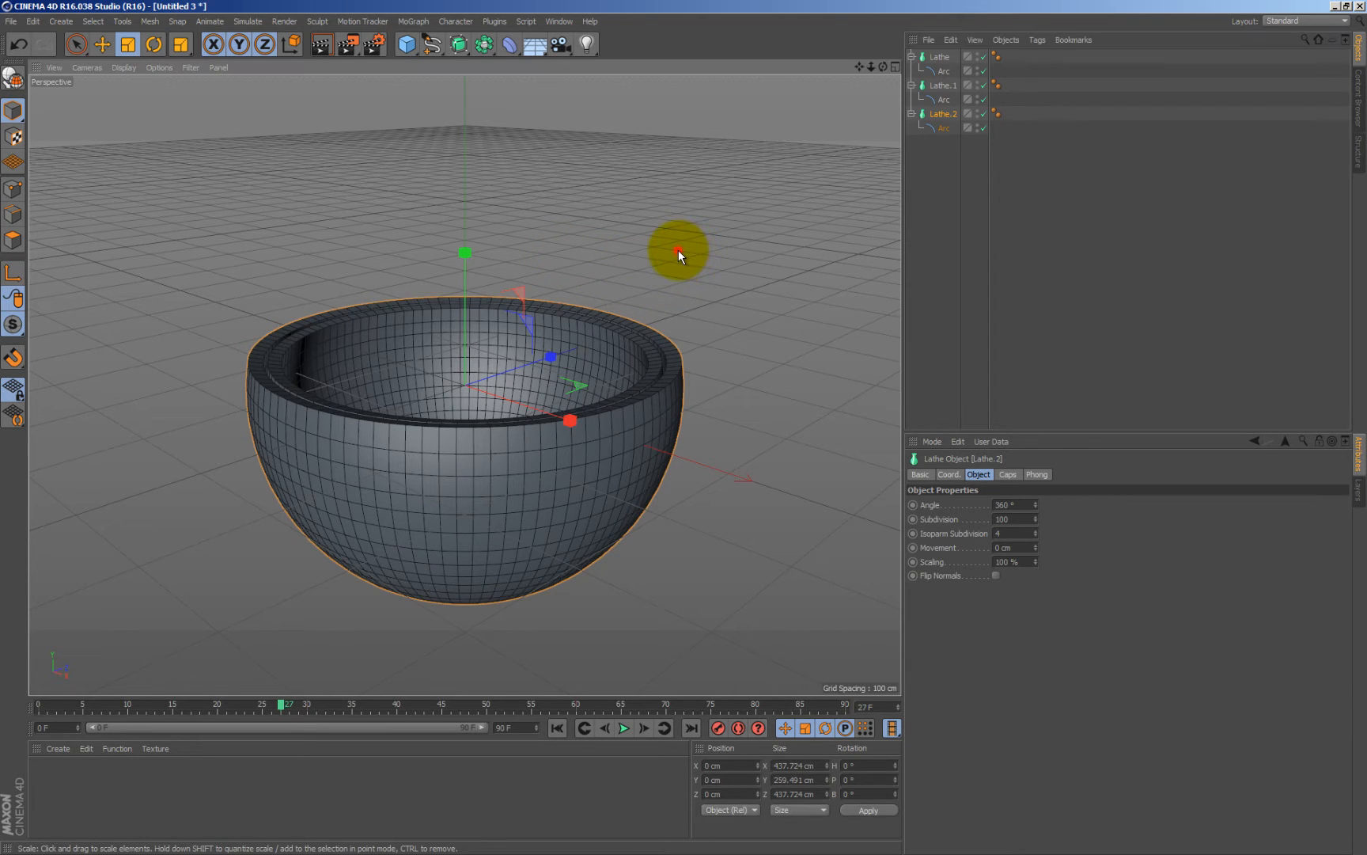
pyautogui.moveTo(678, 250); pyautogui.dragTo(739, 244)
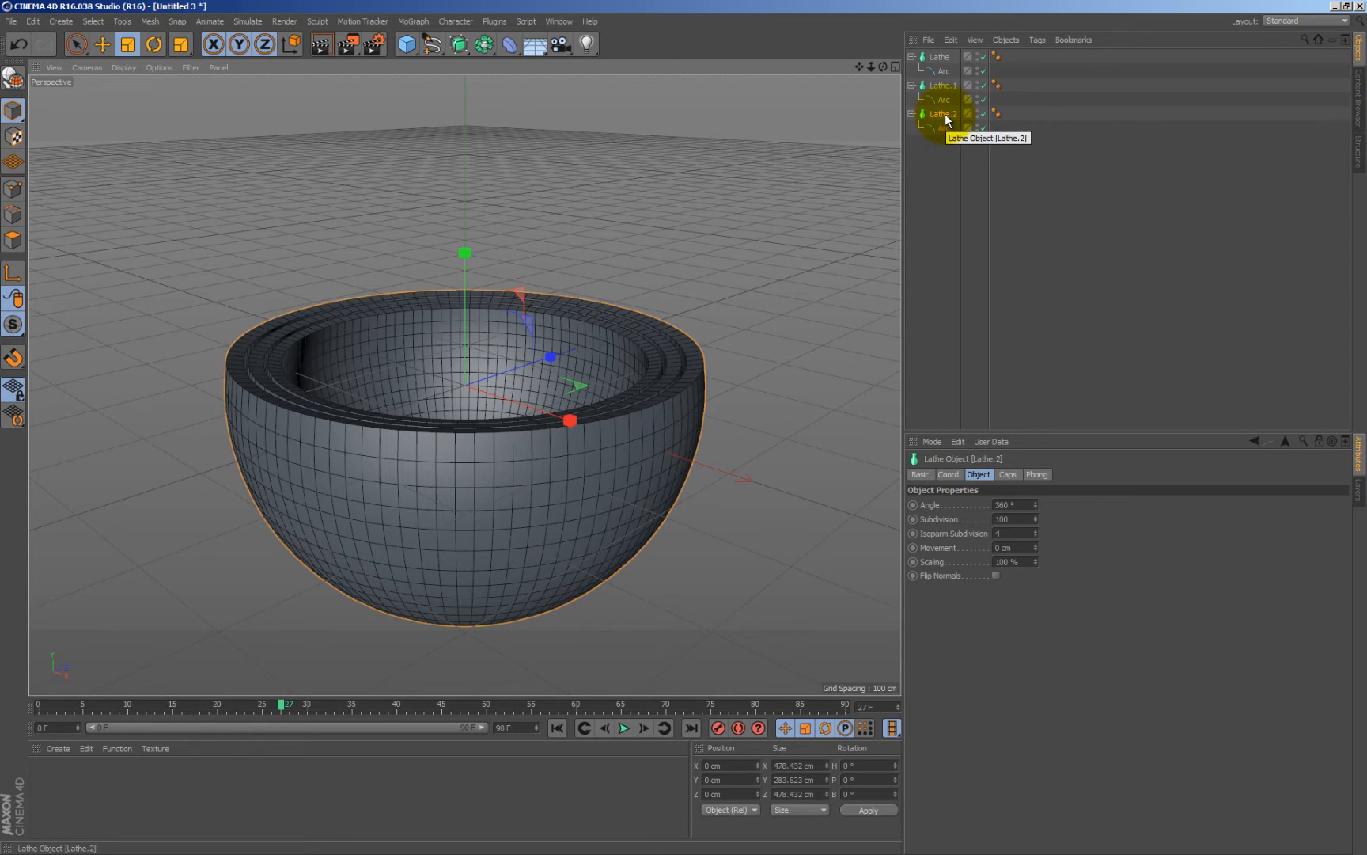
# Duplicate the outermost Lathe with its arc and uniformly scale the copy up to about 523 cm wide
pyautogui.moveTo(946, 117); pyautogui.dragTo(941, 143)
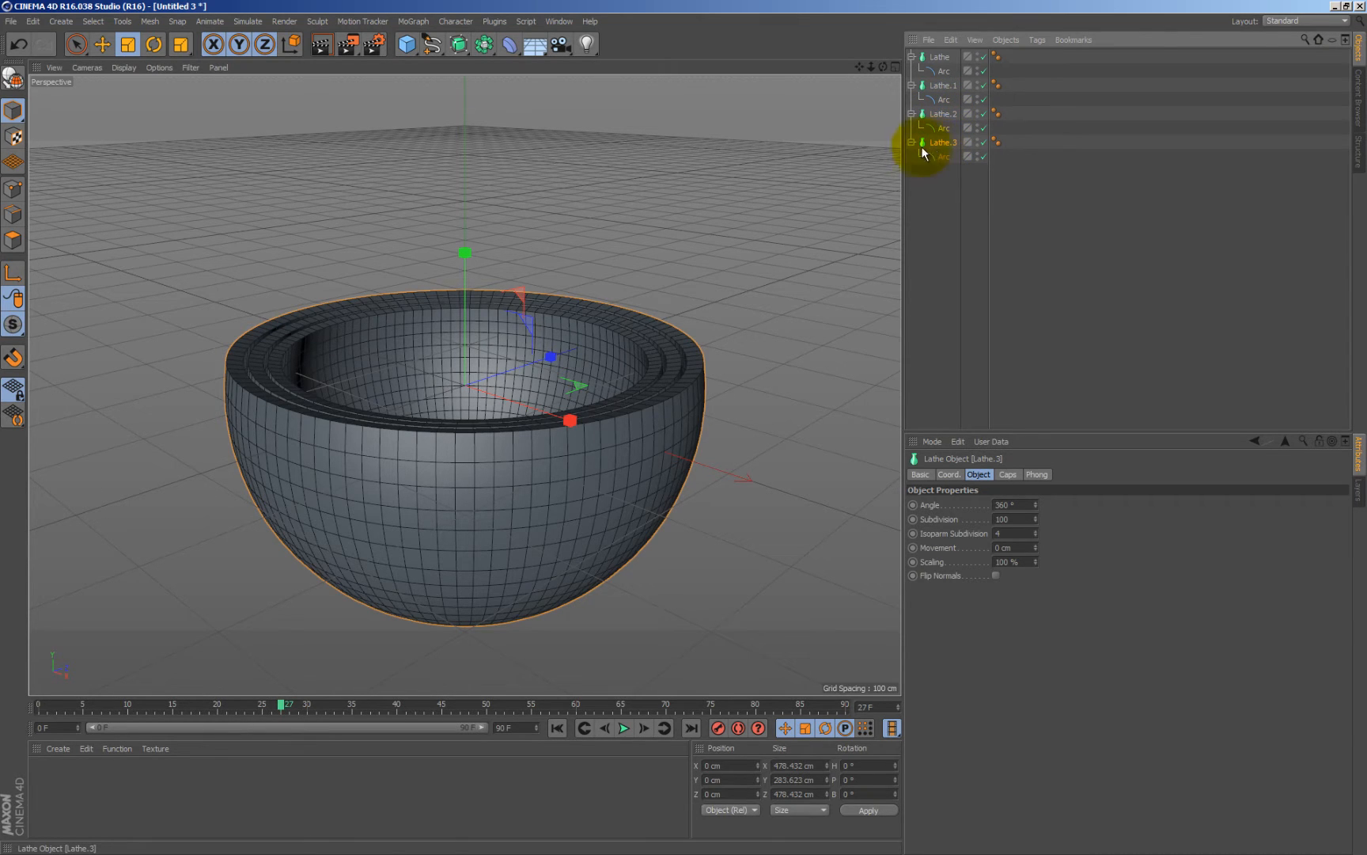
pyautogui.moveTo(692, 274); pyautogui.dragTo(751, 264)
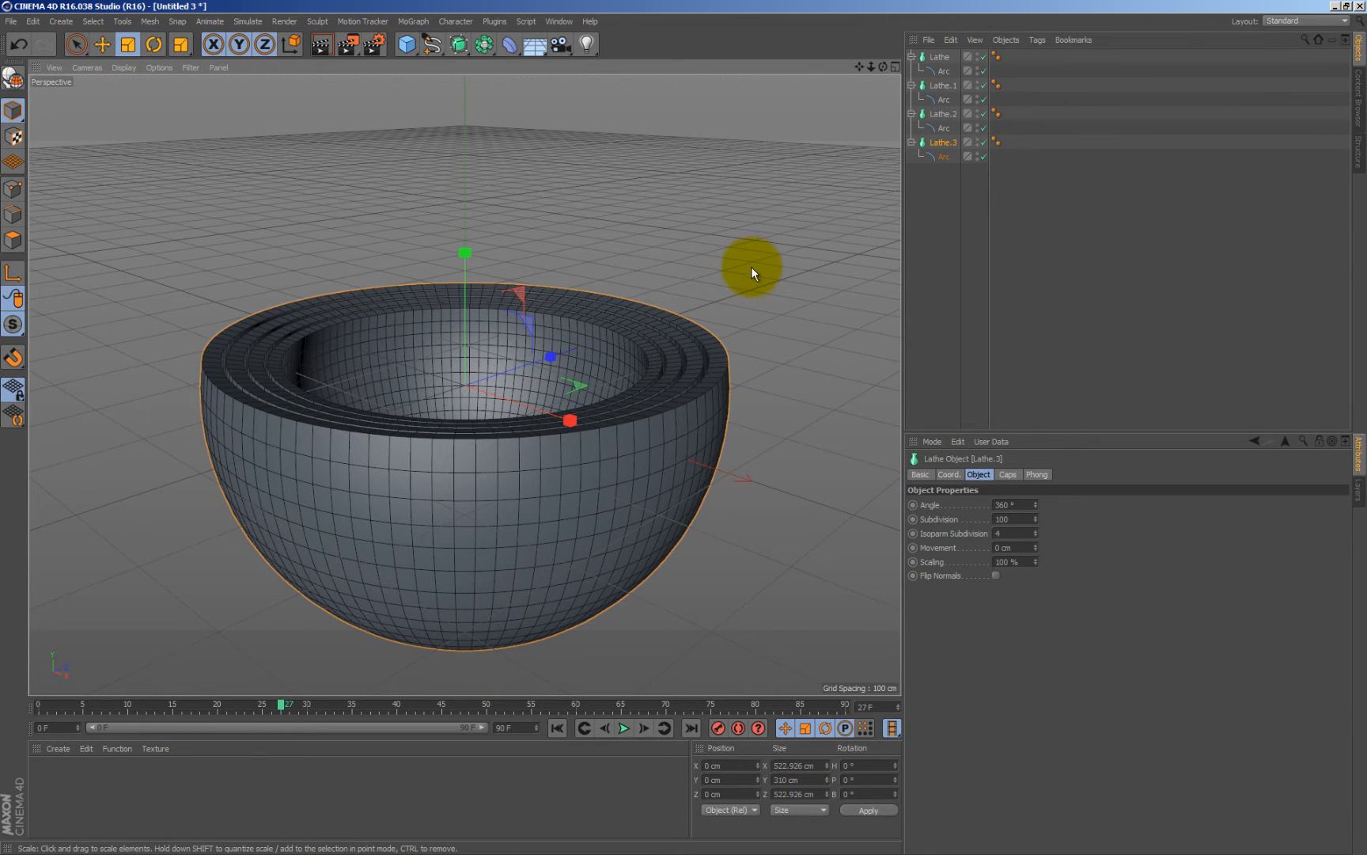
# Play the nested shells' growth from the first frame, rewind, and scrub to frame 19
pyautogui.click(557, 727)
pyautogui.click(623, 727)
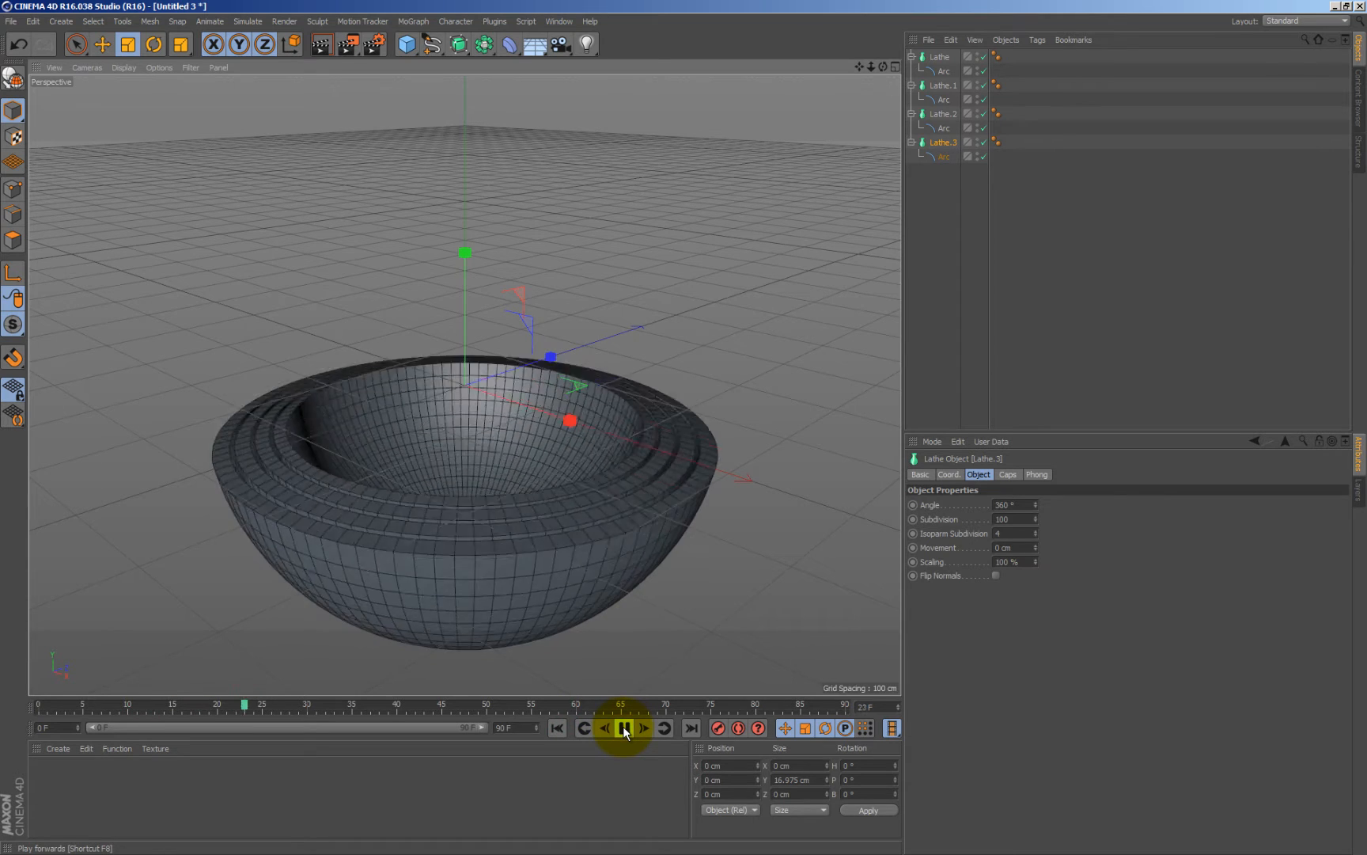
pyautogui.click(623, 727)
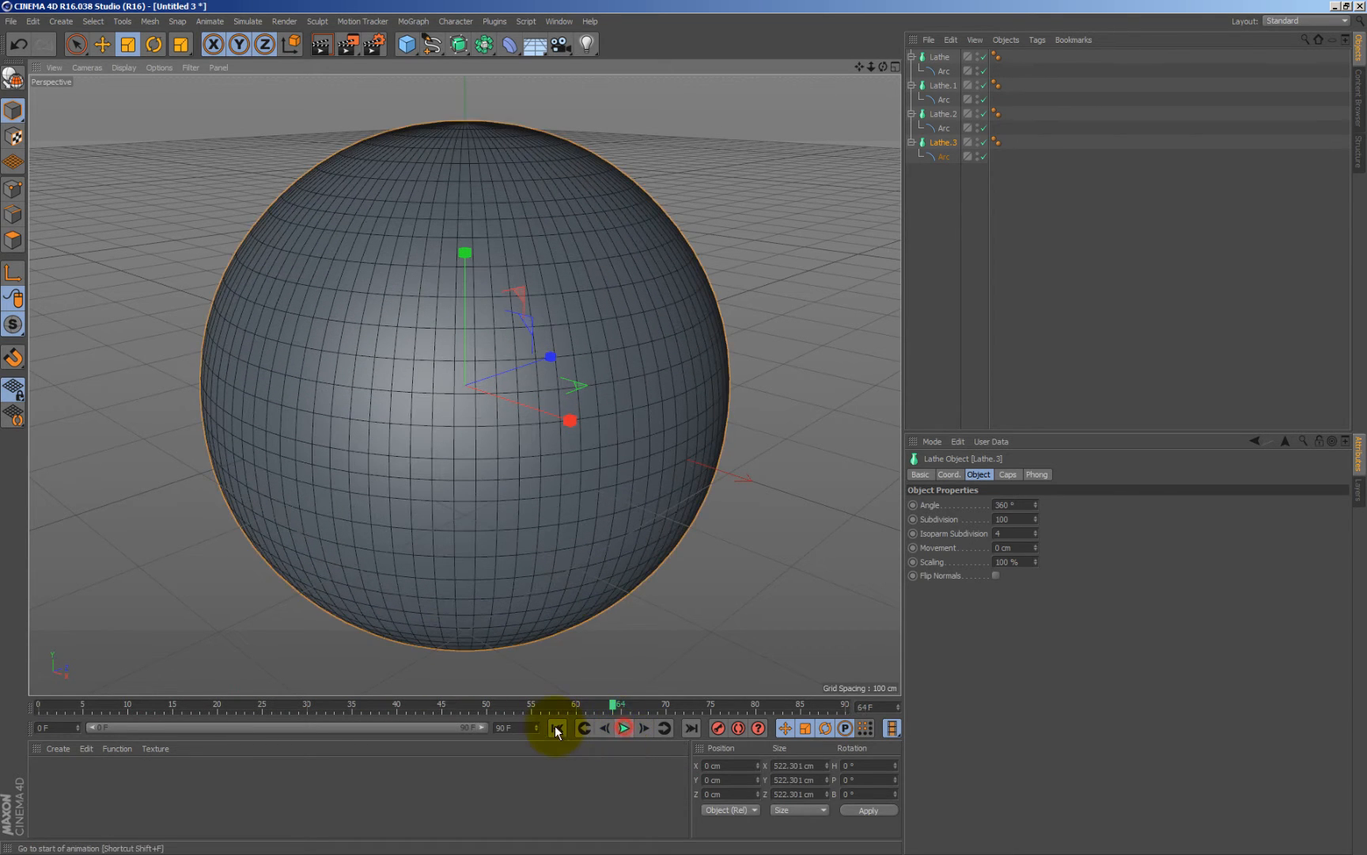
pyautogui.click(557, 728)
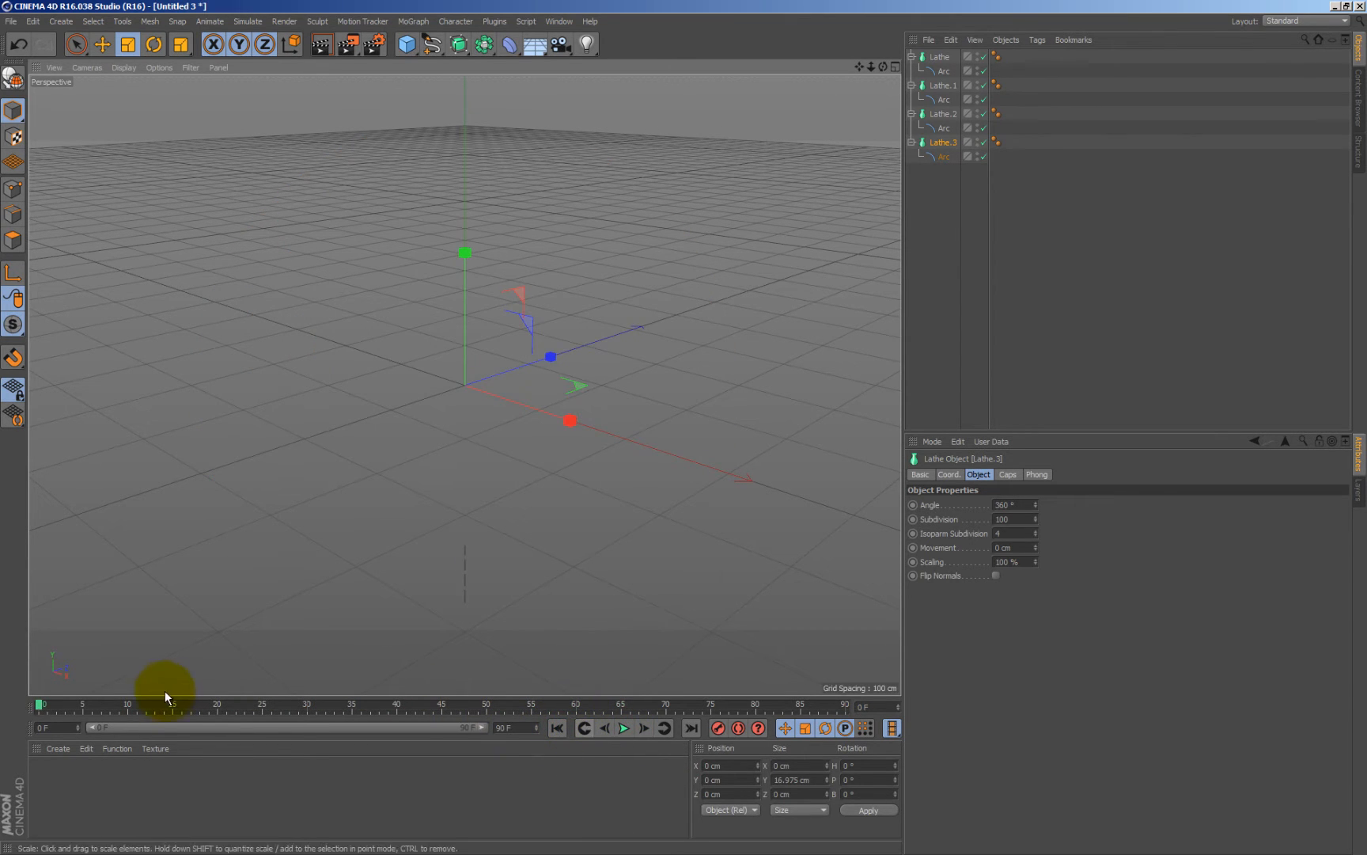
pyautogui.moveTo(53, 702); pyautogui.dragTo(209, 705)
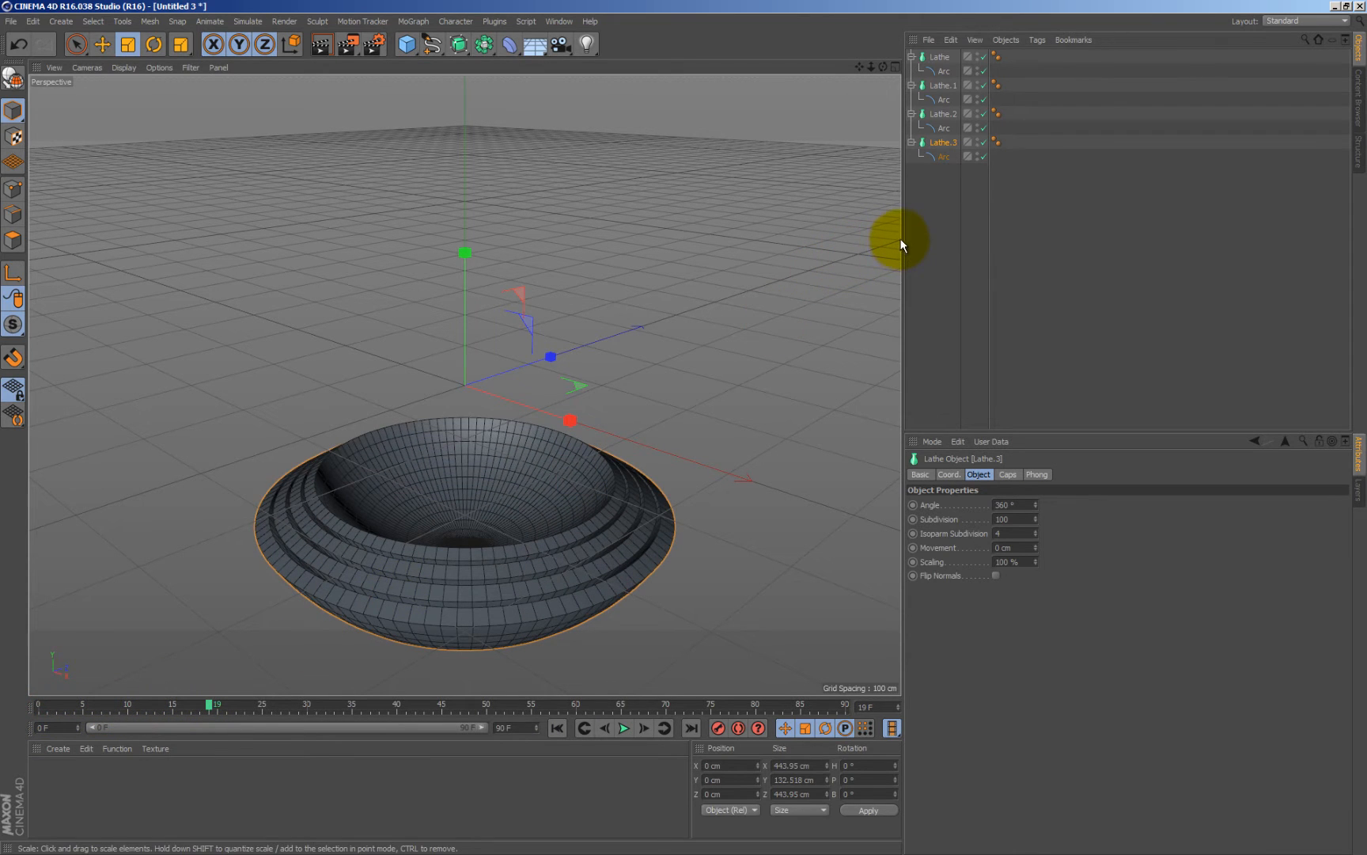
# Switch to the Animation layout and stagger the second, third and fourth arcs' keyframes to start at frames 15, 30 and 45
pyautogui.click(1293, 23)
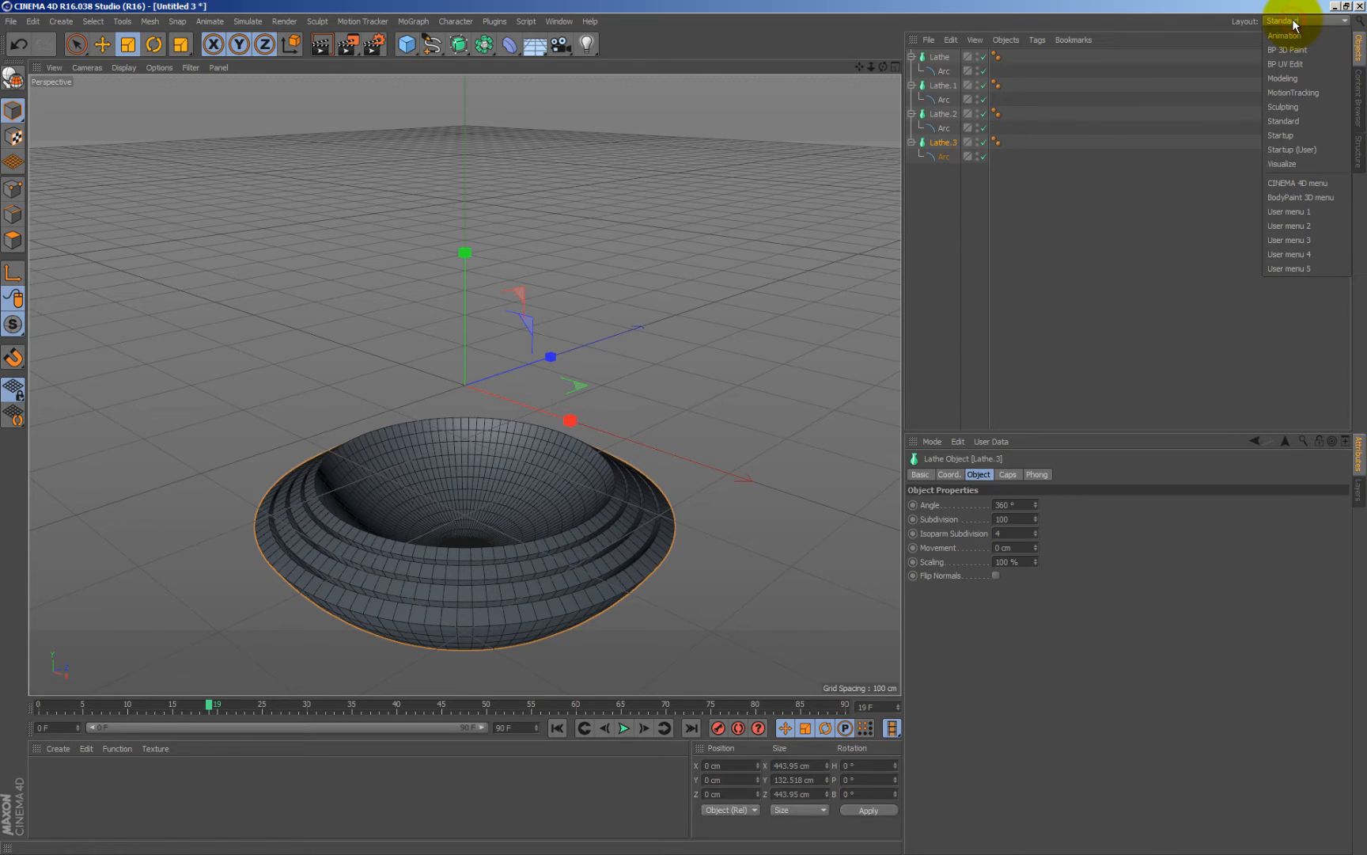
pyautogui.click(1290, 33)
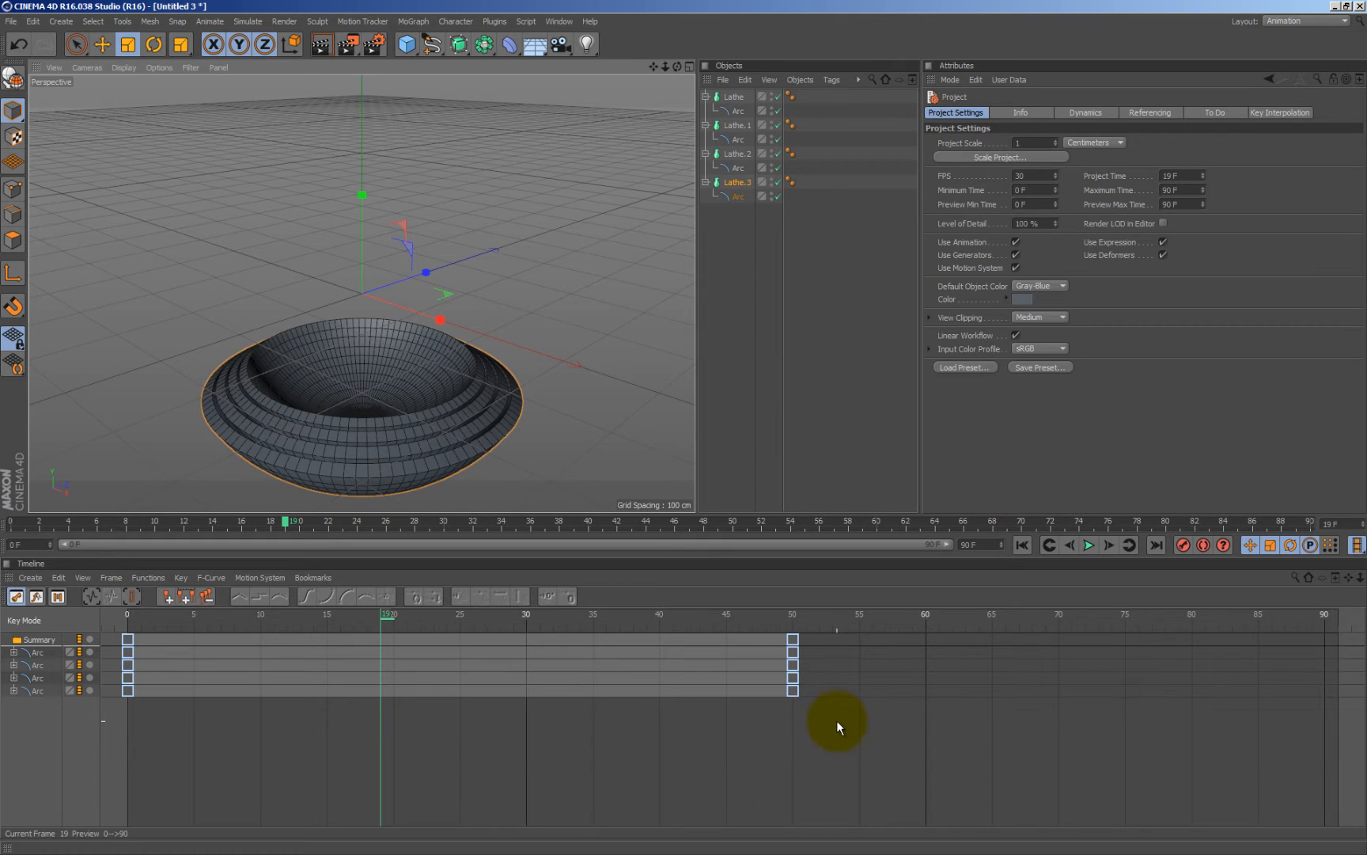
pyautogui.moveTo(838, 721); pyautogui.dragTo(327, 668)
pyautogui.moveTo(1057, 740); pyautogui.dragTo(525, 684)
pyautogui.moveTo(1248, 758); pyautogui.dragTo(728, 693)
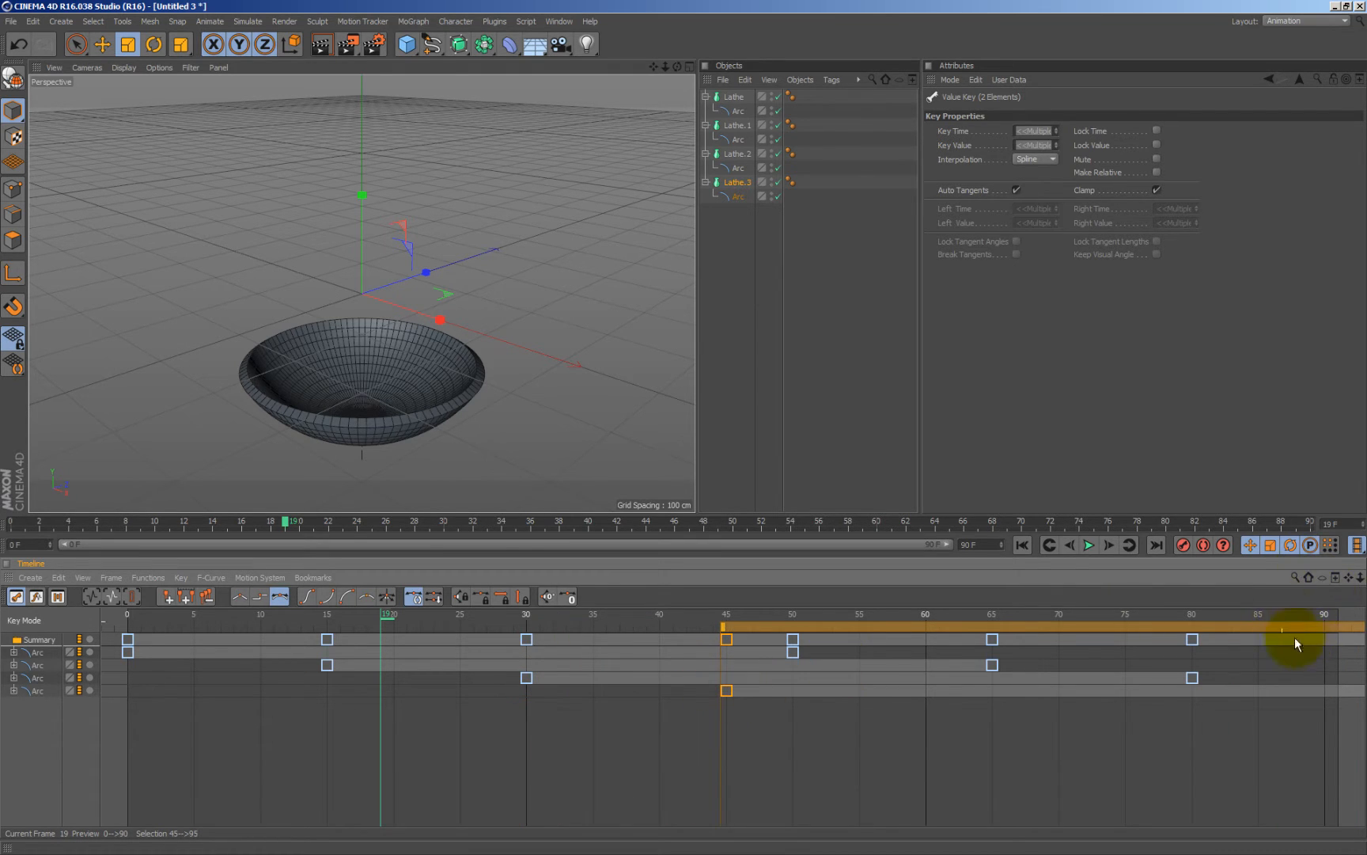
# Extend the project's end to frame 270 and stretch the preview range to the full length
pyautogui.doubleClick(981, 546)
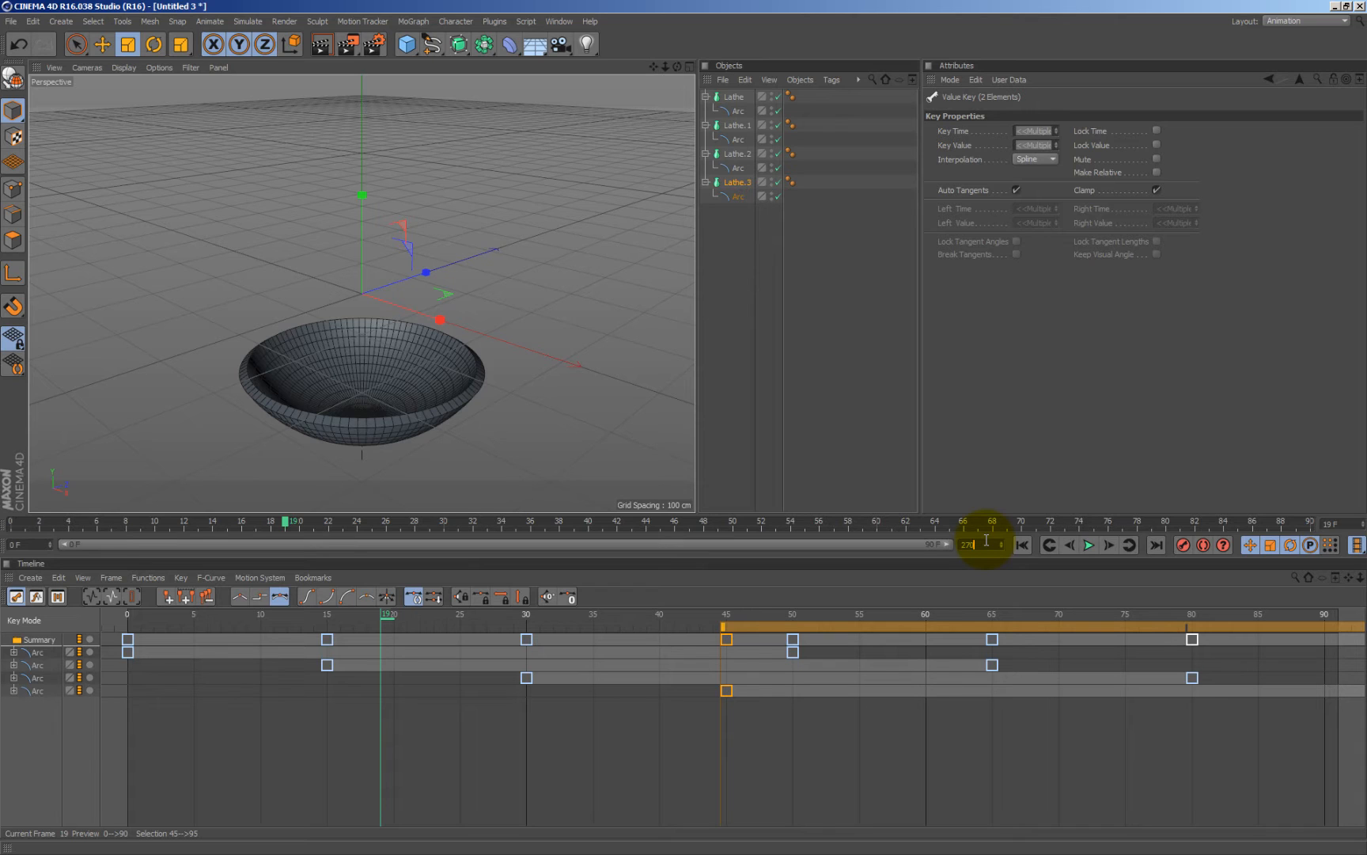
pyautogui.press('Return')
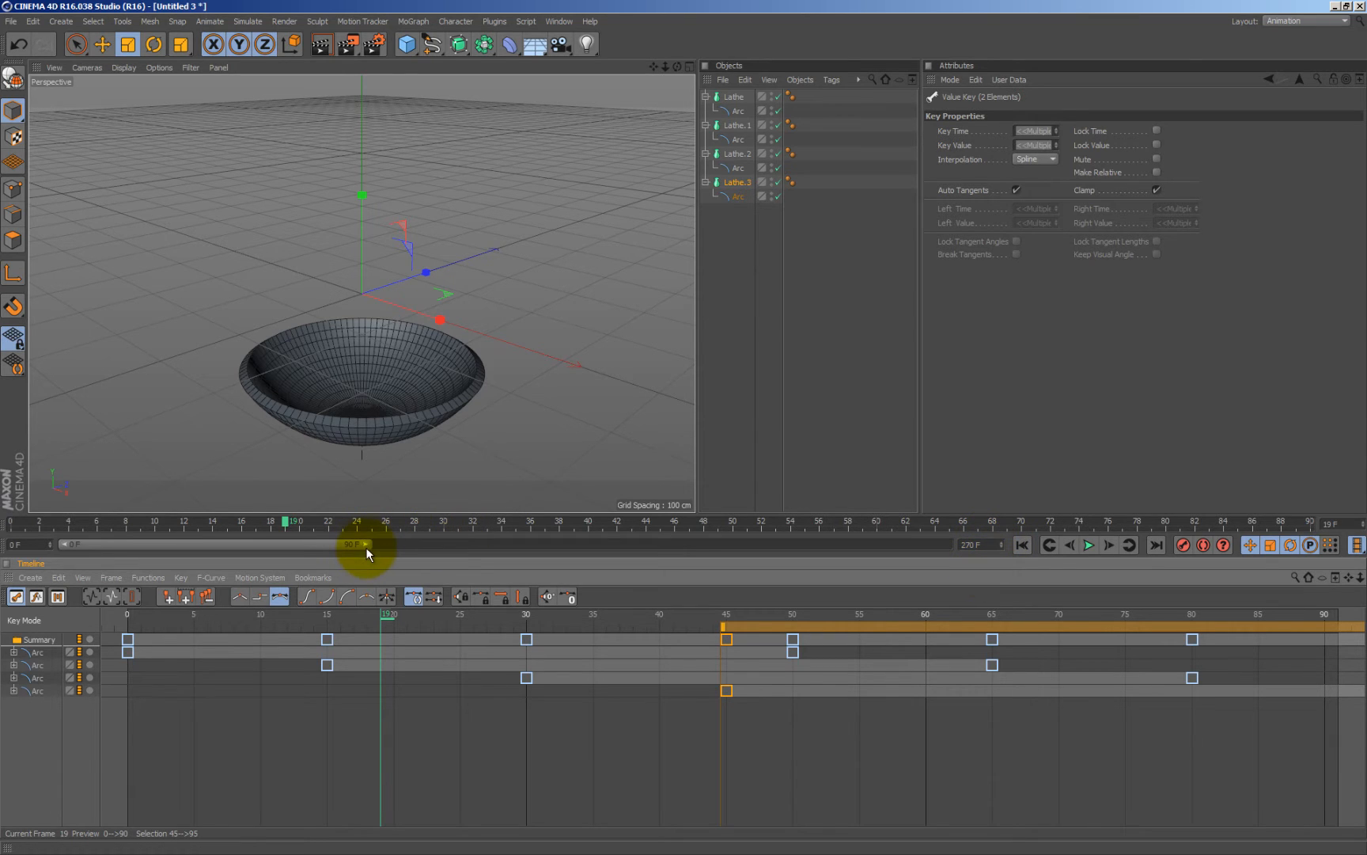
pyautogui.moveTo(366, 544); pyautogui.dragTo(1065, 514)
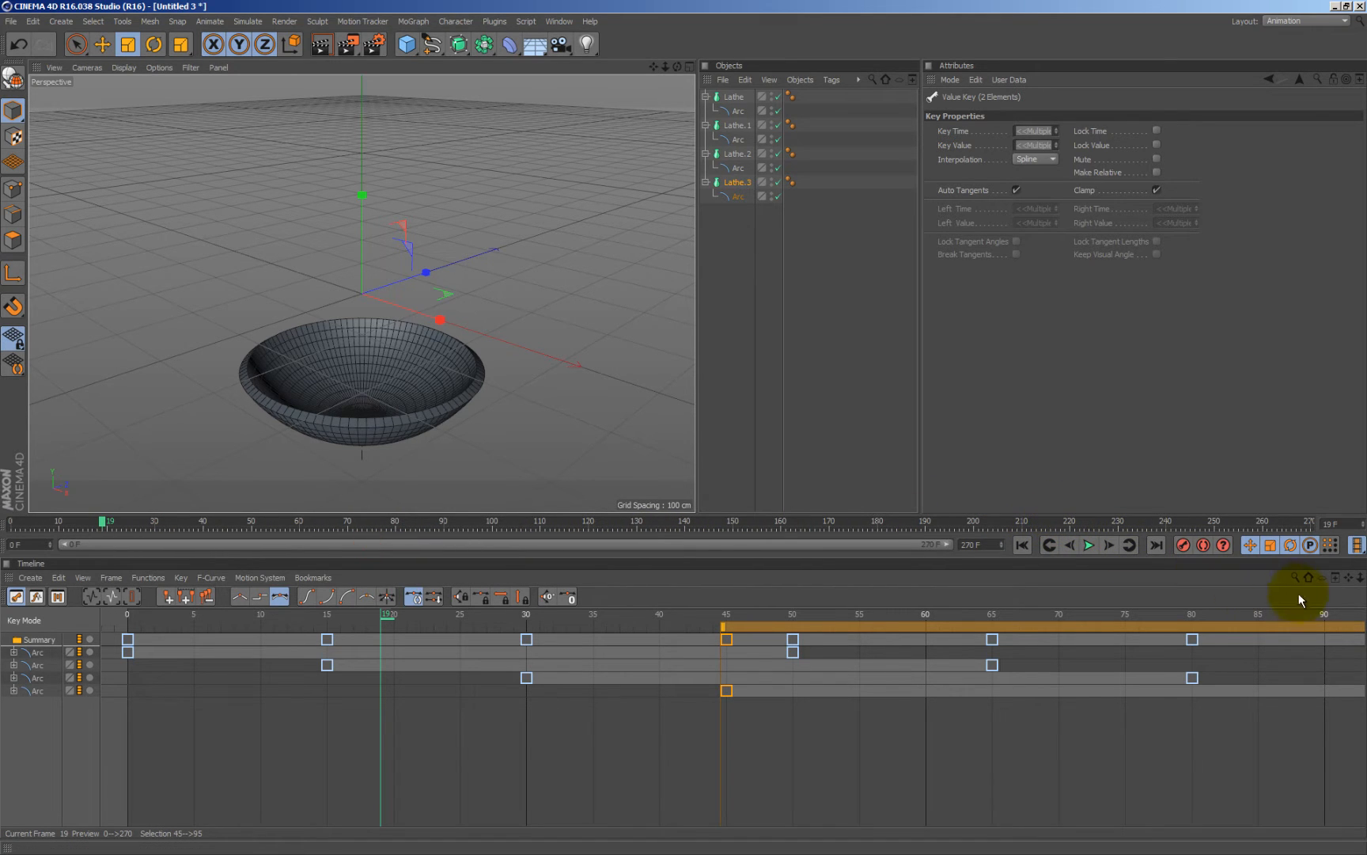
# Shift all four arcs' keyframes together so the first one starts at frame 24
pyautogui.moveTo(1360, 578); pyautogui.dragTo(683, 607)
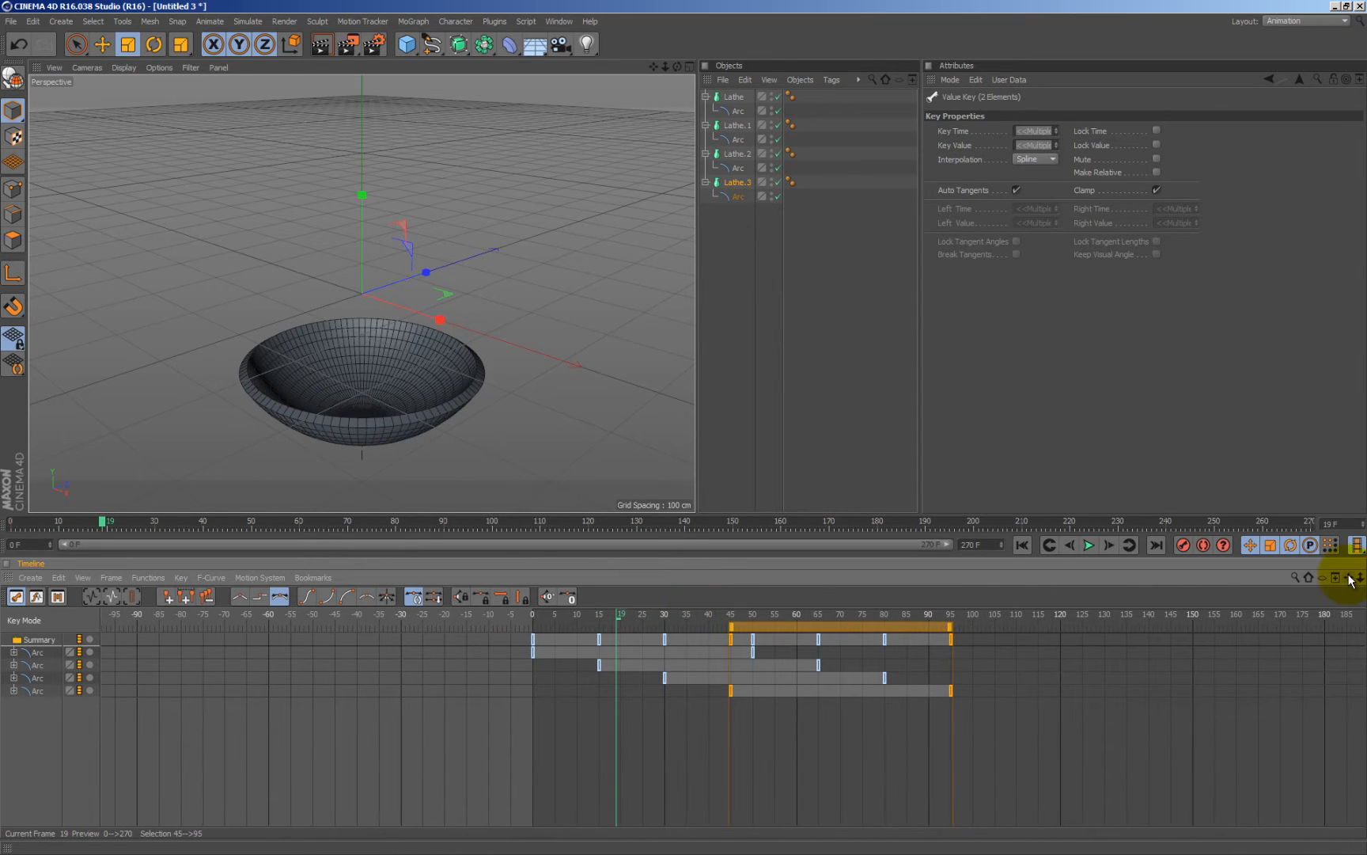
pyautogui.moveTo(1351, 580); pyautogui.dragTo(683, 607)
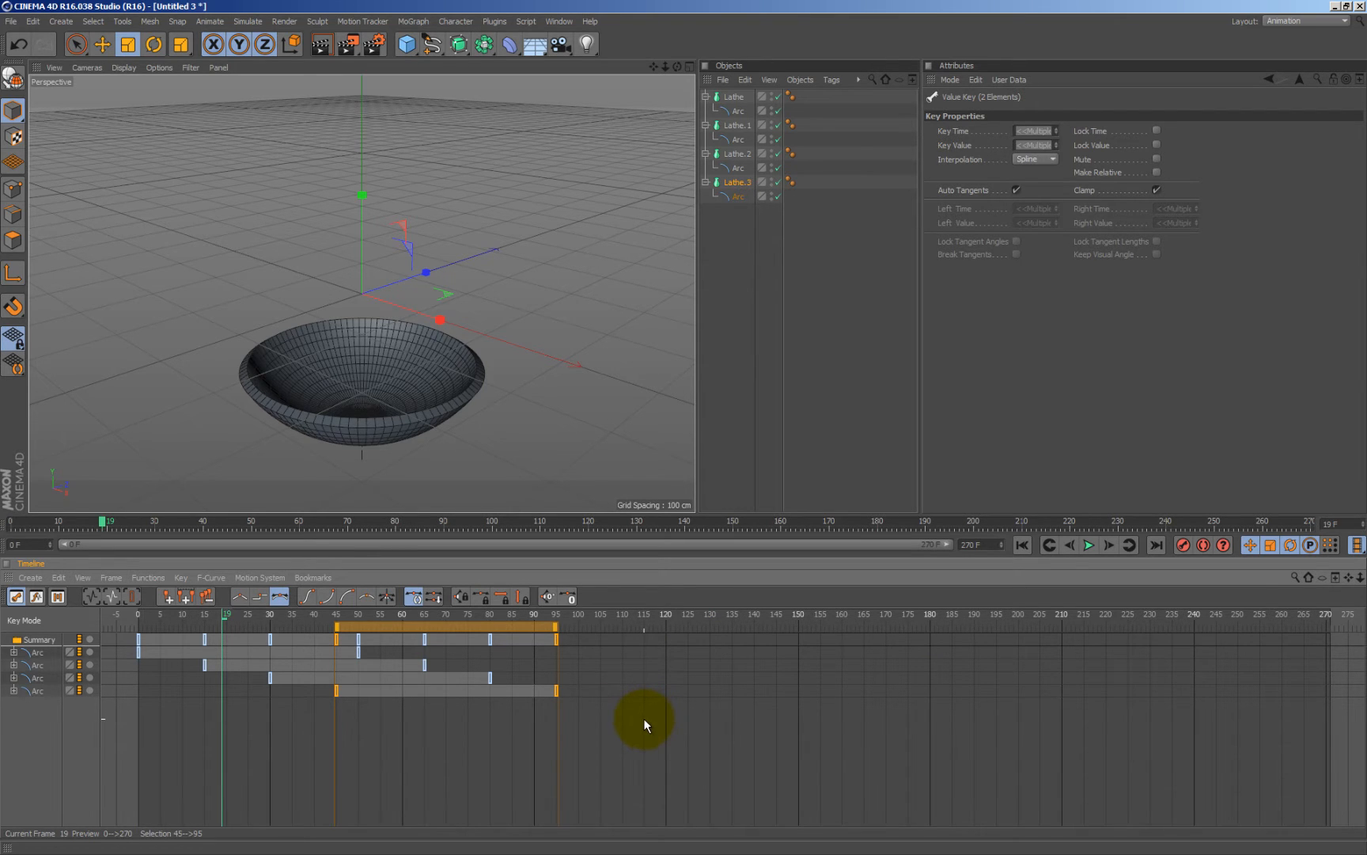
pyautogui.moveTo(643, 719)
pyautogui.mouseDown()
pyautogui.moveTo(123, 633)
pyautogui.moveTo(264, 634)
pyautogui.mouseUp()
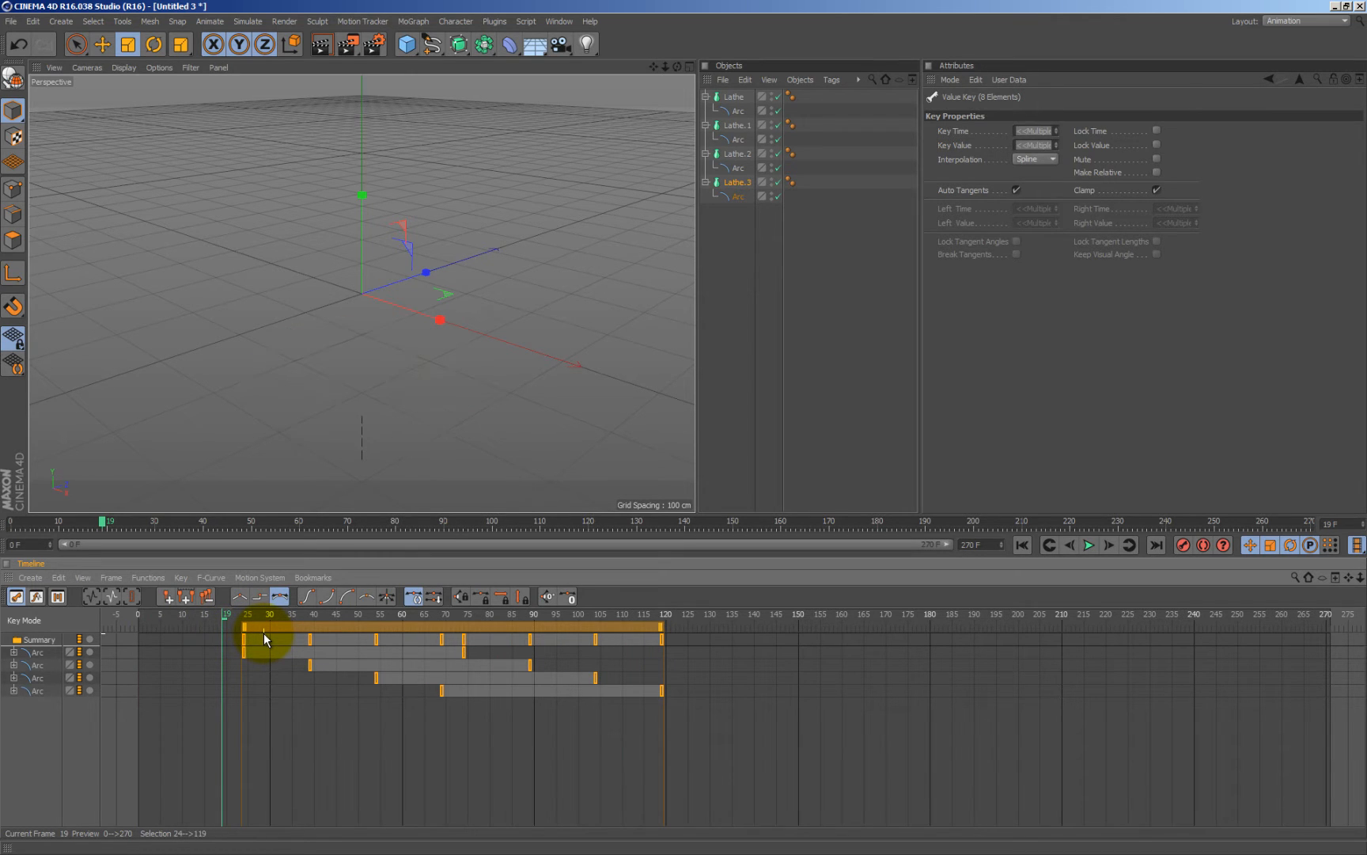
# Play the staggered shell animation from the first frame until all shells have closed
pyautogui.click(1023, 545)
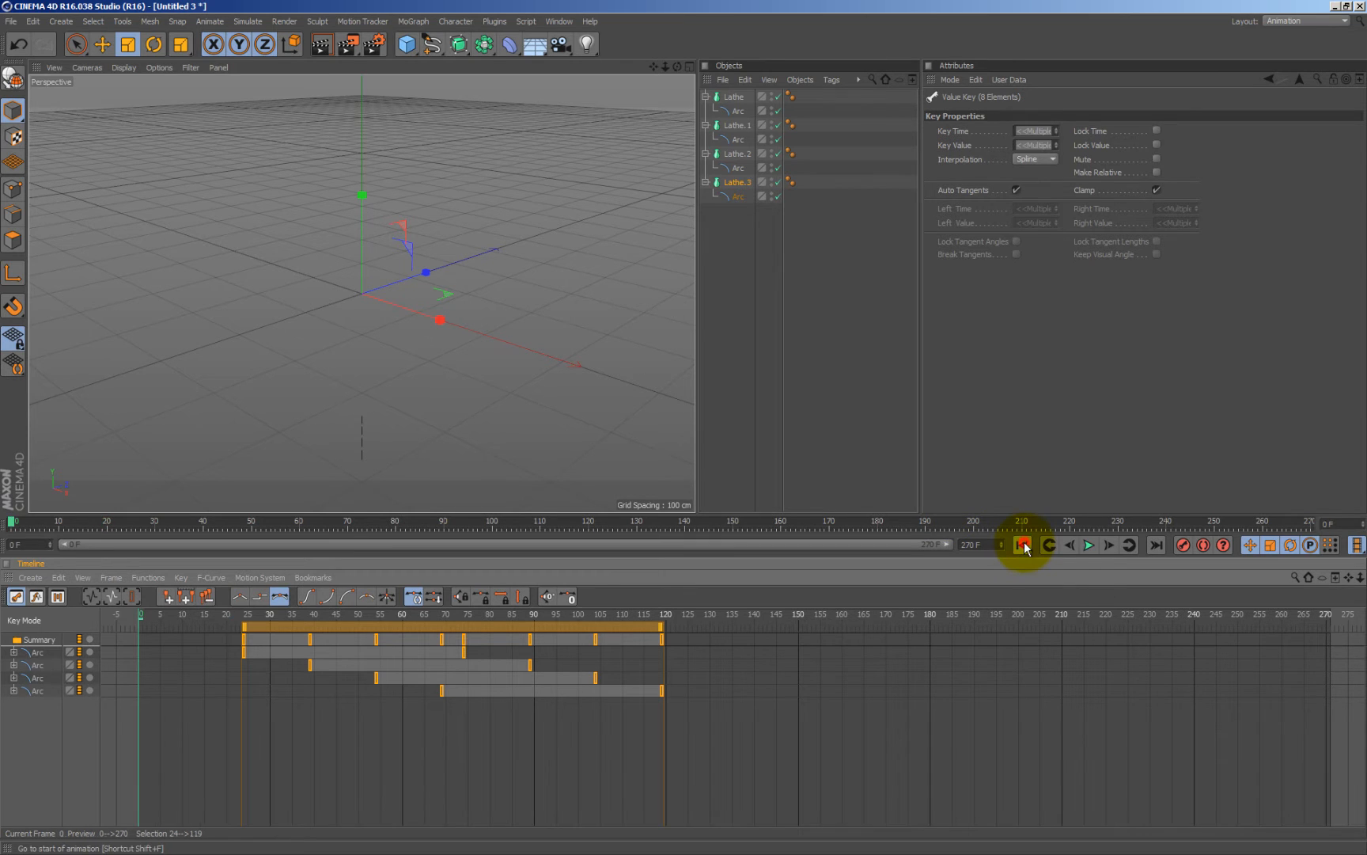
pyautogui.click(1090, 544)
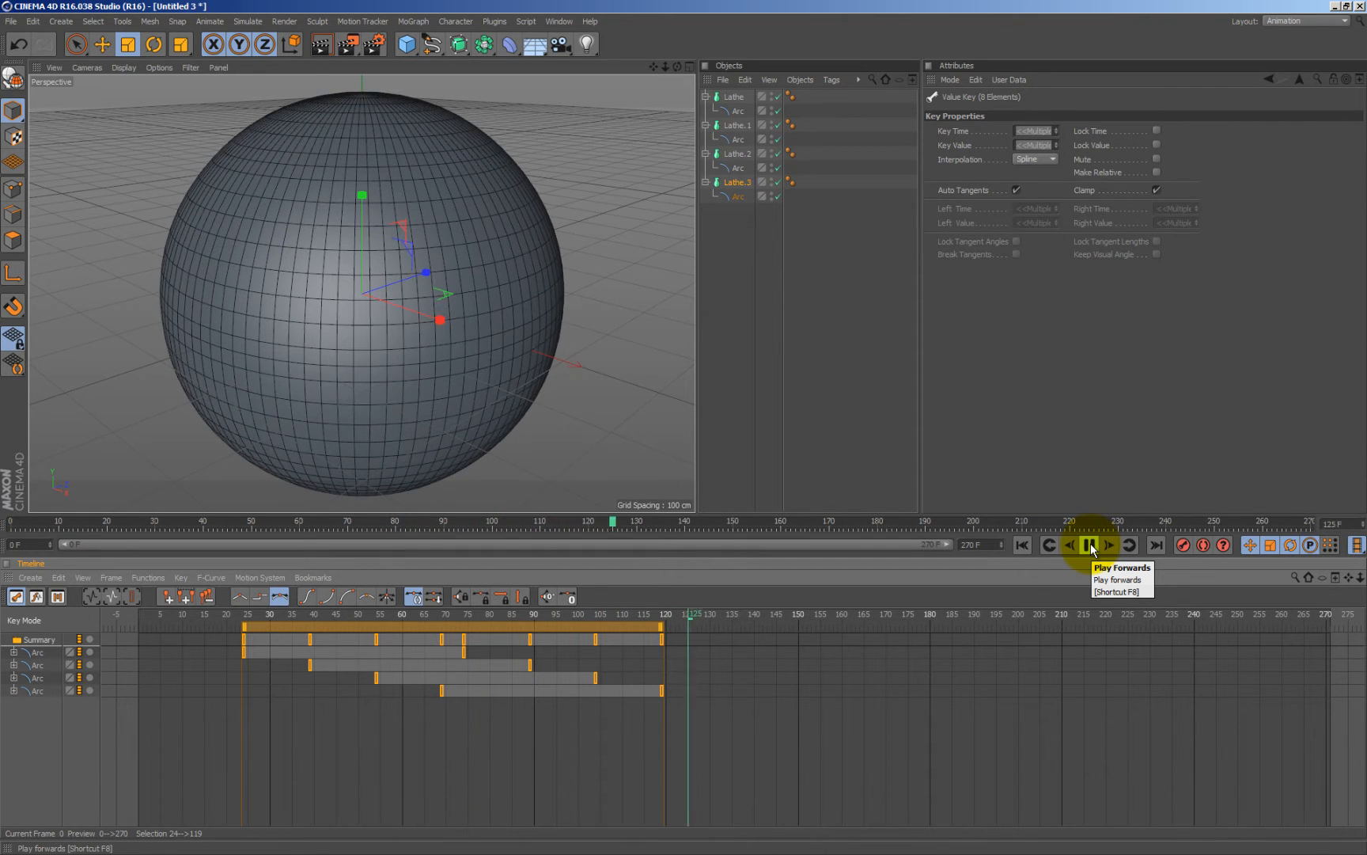
pyautogui.click(1090, 545)
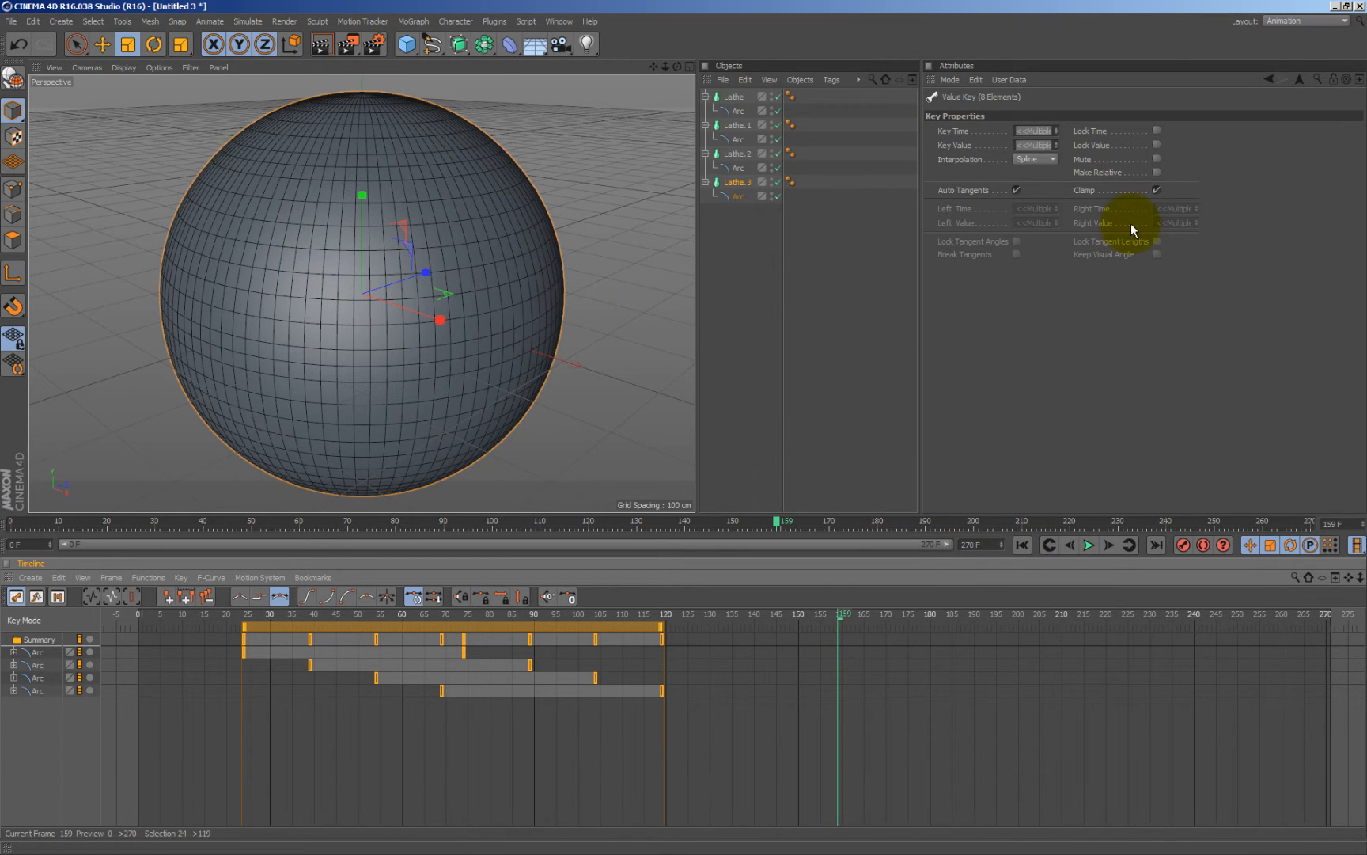
# Return to the Standard layout and move the playhead to frame 50
pyautogui.click(1306, 23)
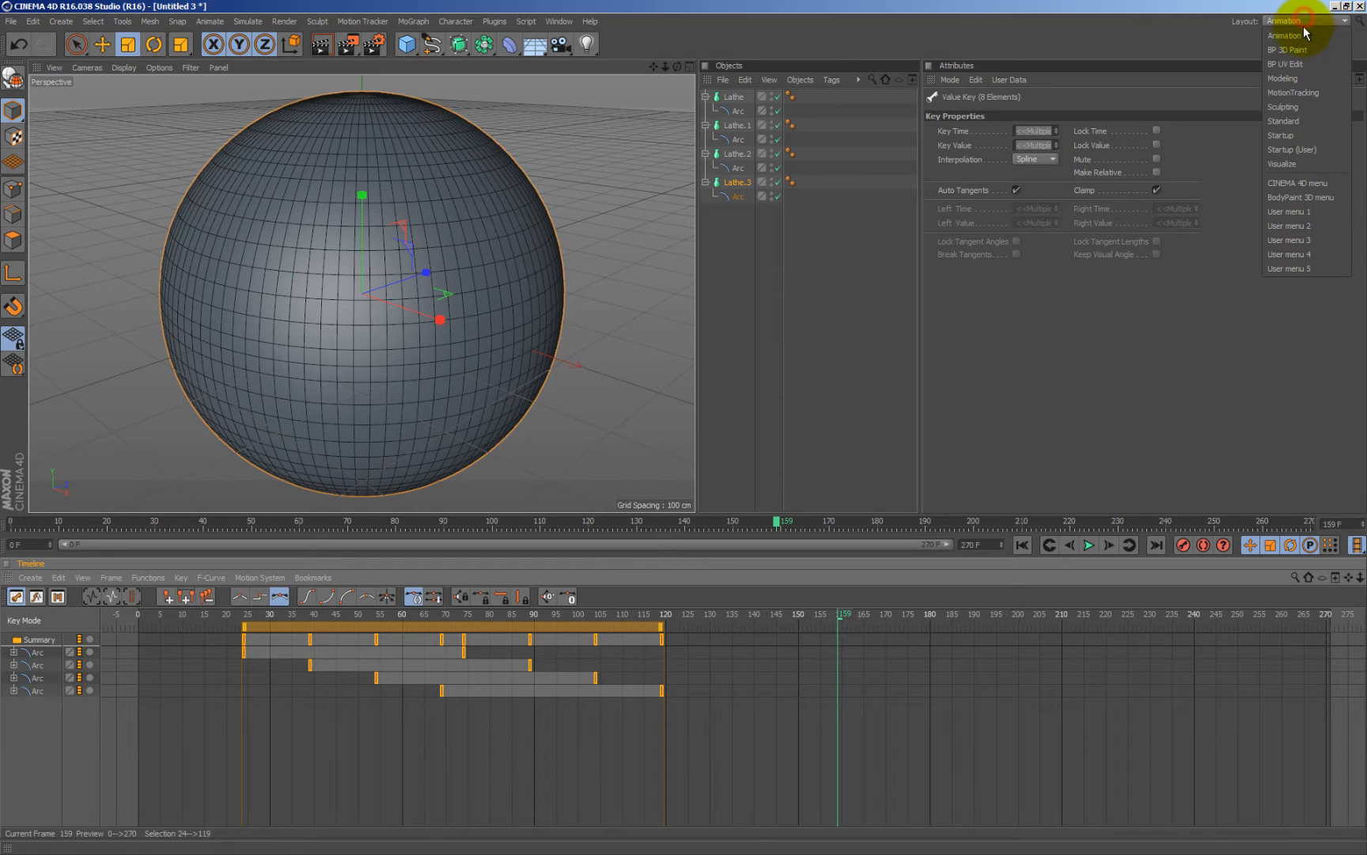
pyautogui.click(1303, 120)
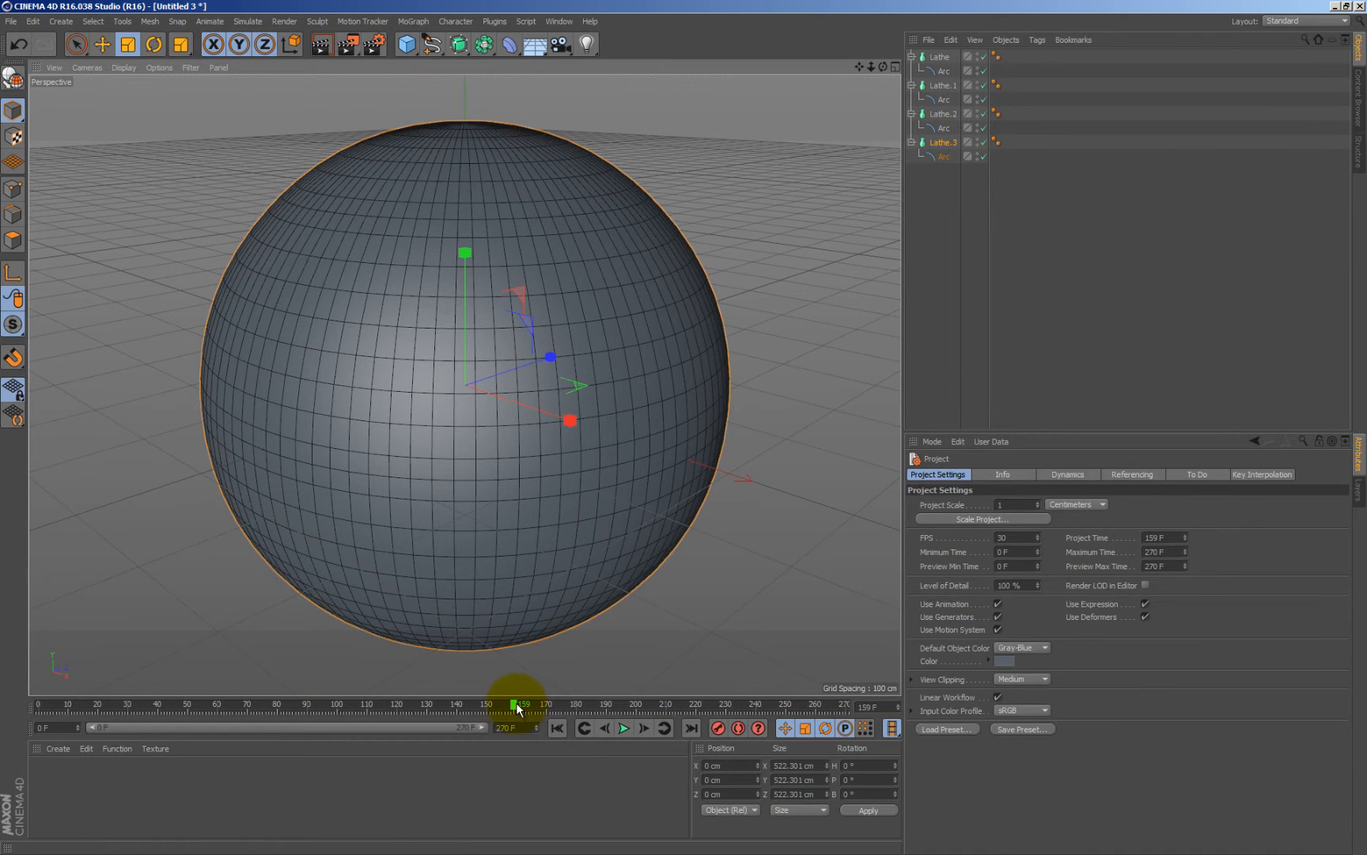
pyautogui.moveTo(512, 707); pyautogui.dragTo(188, 704)
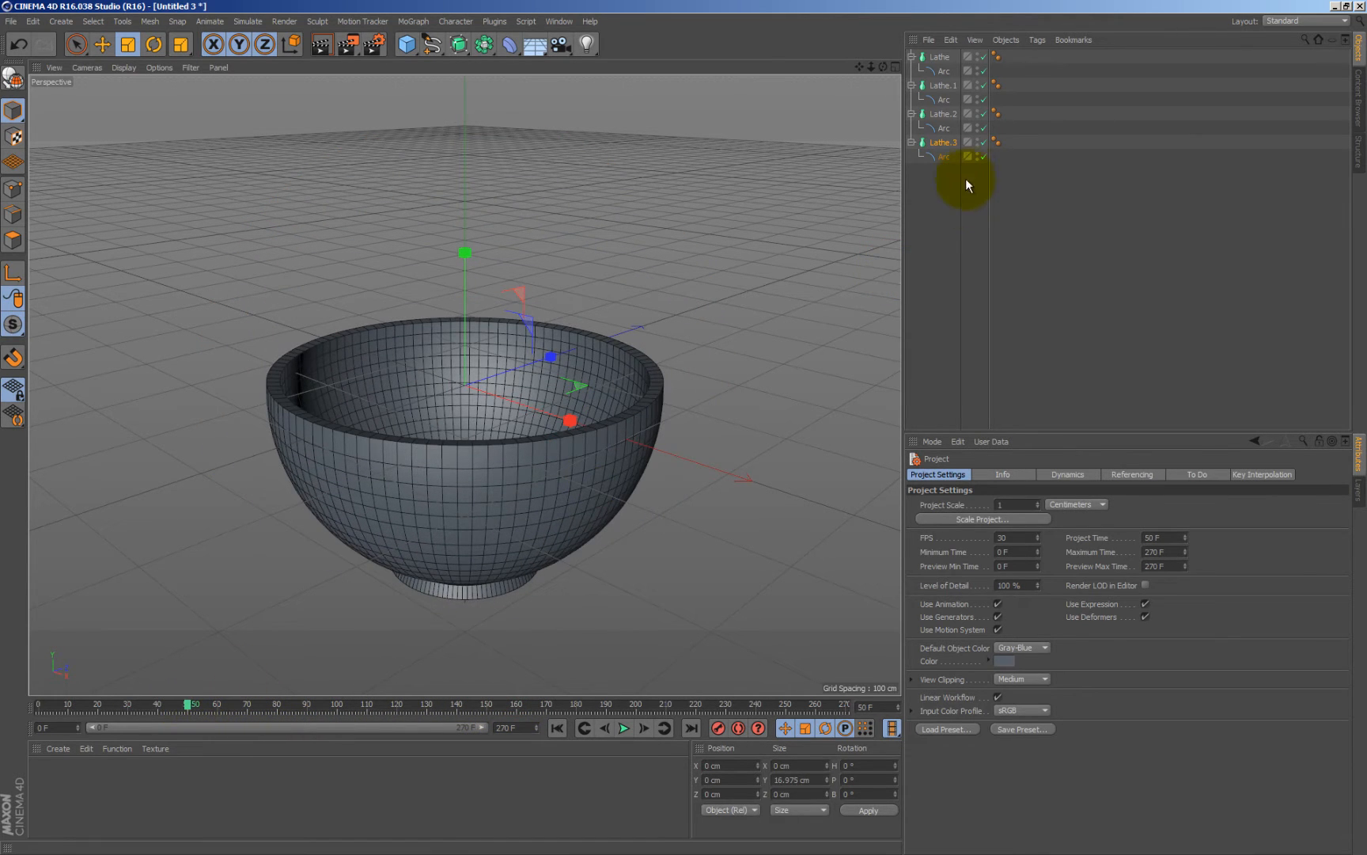
# Rotate the innermost Lathe to about 29° pitch and 10° bank, and move the playhead to frame 62
pyautogui.click(940, 57)
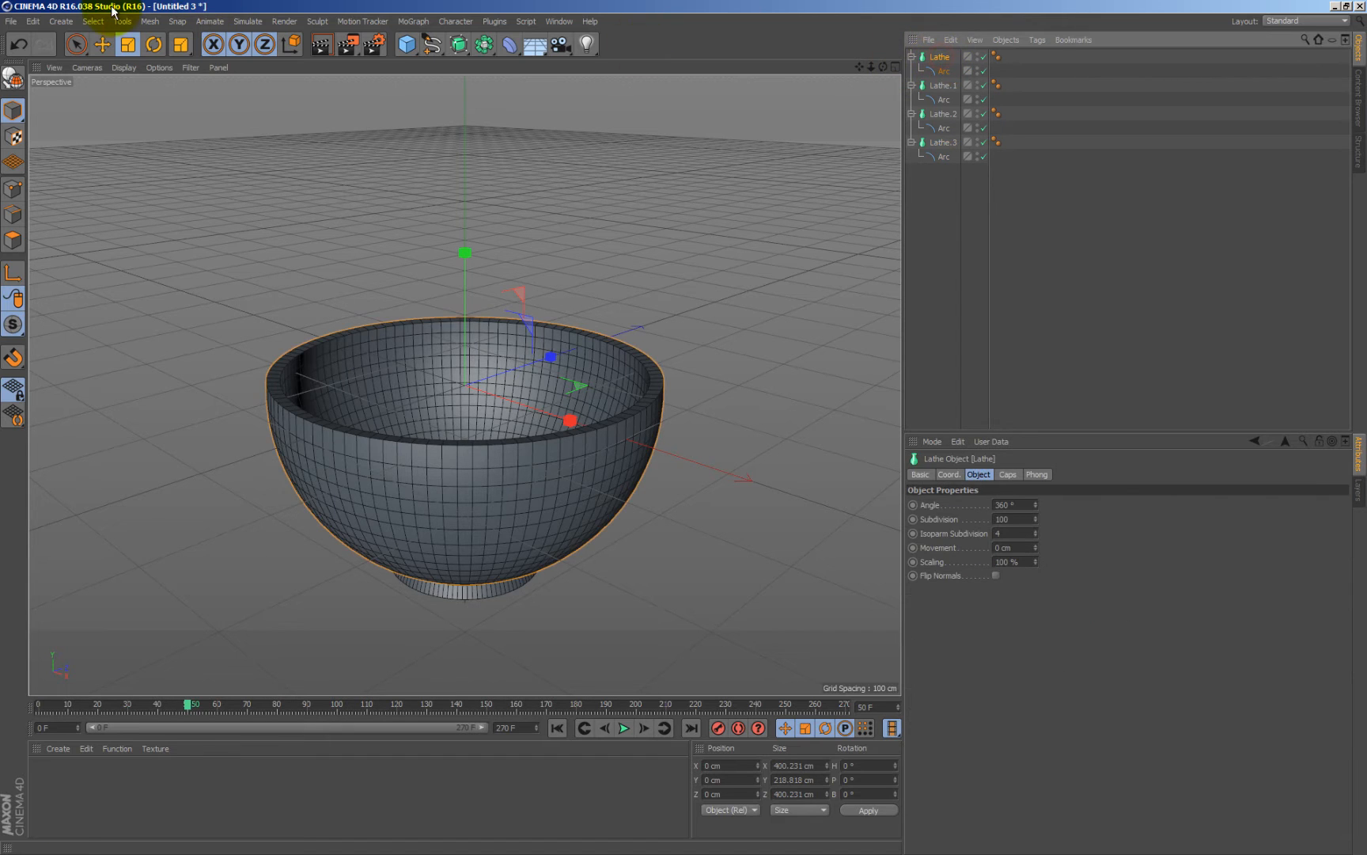
pyautogui.click(155, 45)
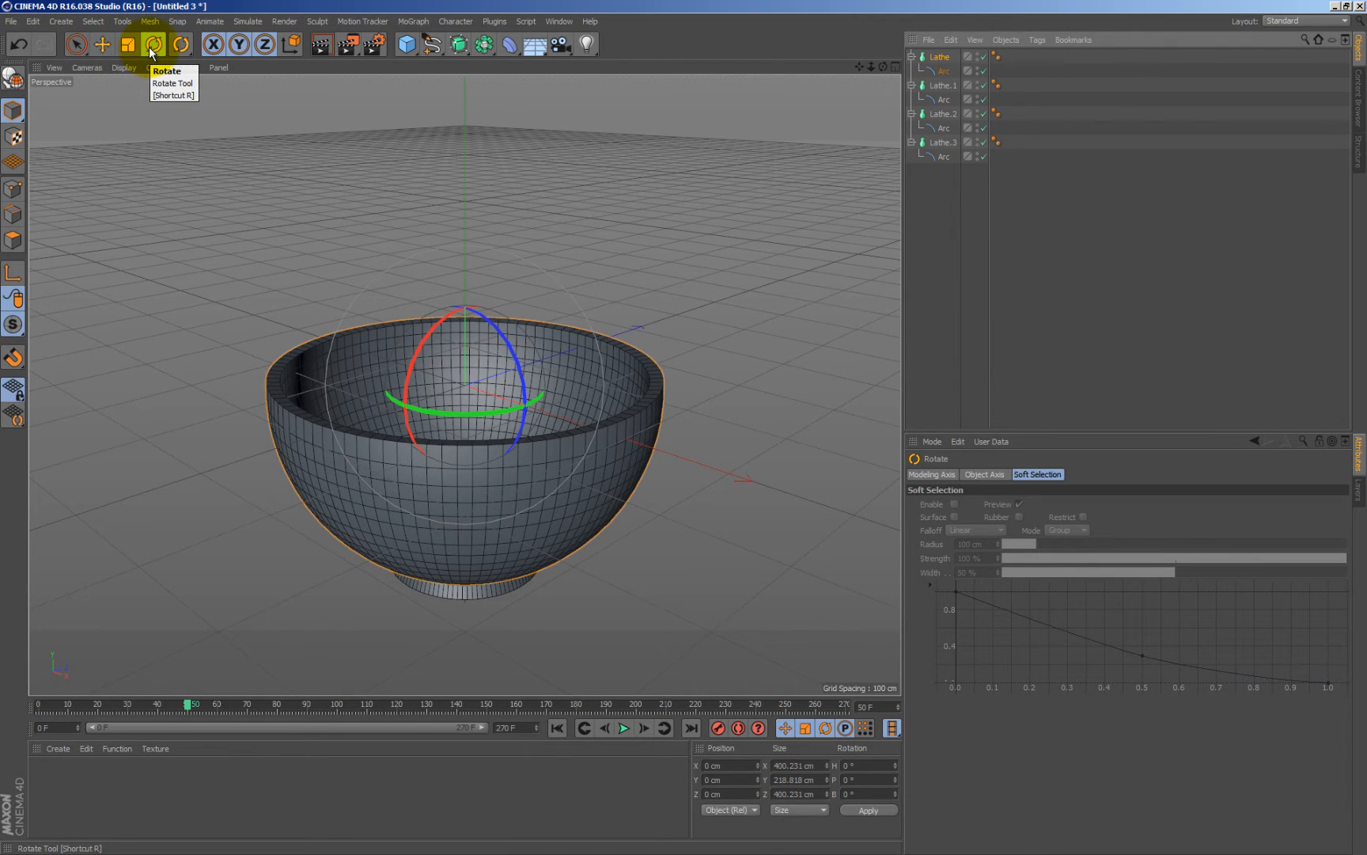
pyautogui.moveTo(437, 316); pyautogui.dragTo(478, 348)
pyautogui.click(208, 759)
pyautogui.moveTo(190, 711); pyautogui.dragTo(224, 704)
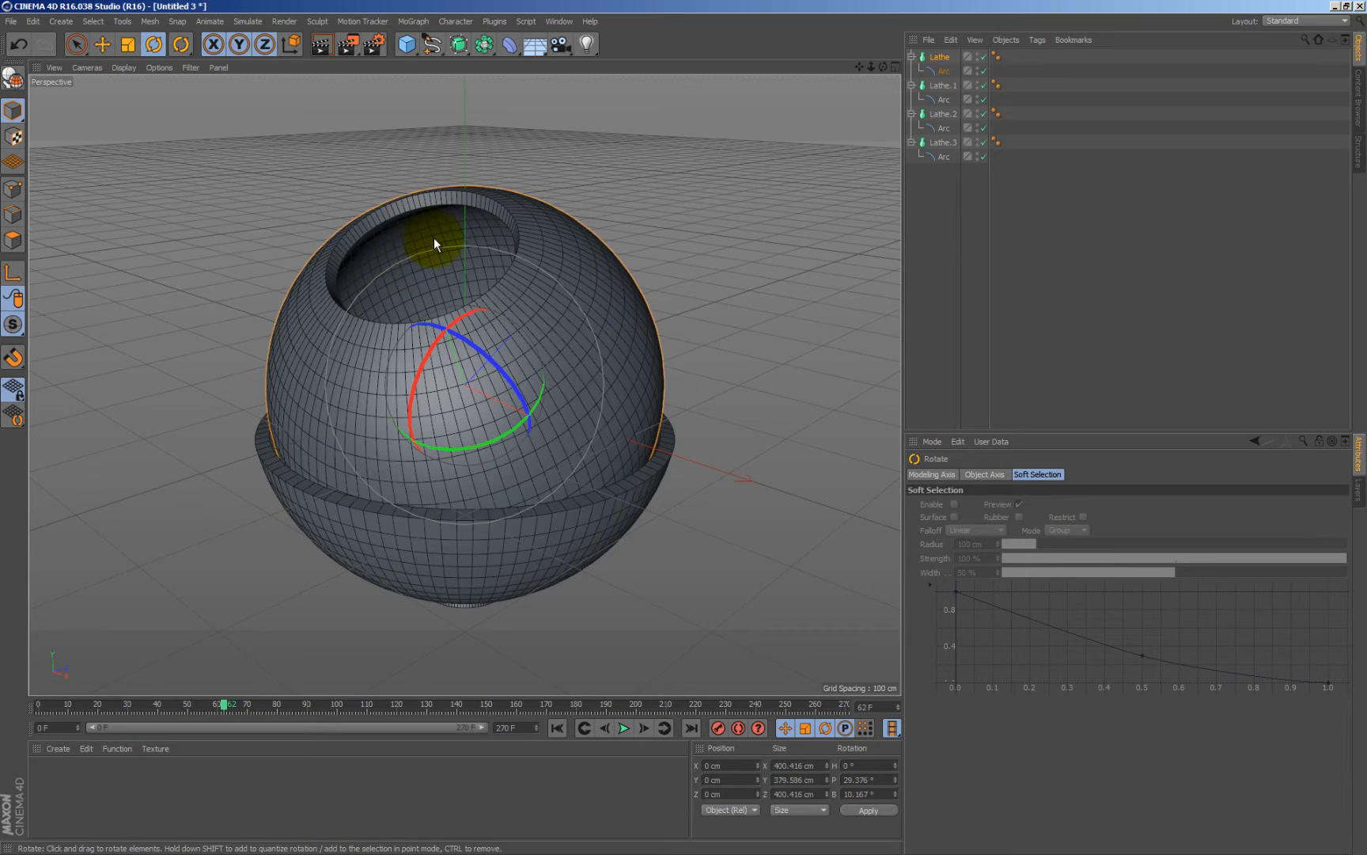
# Rotate the second Lathe to about 26° bank, and move the playhead to frame 79
pyautogui.click(942, 84)
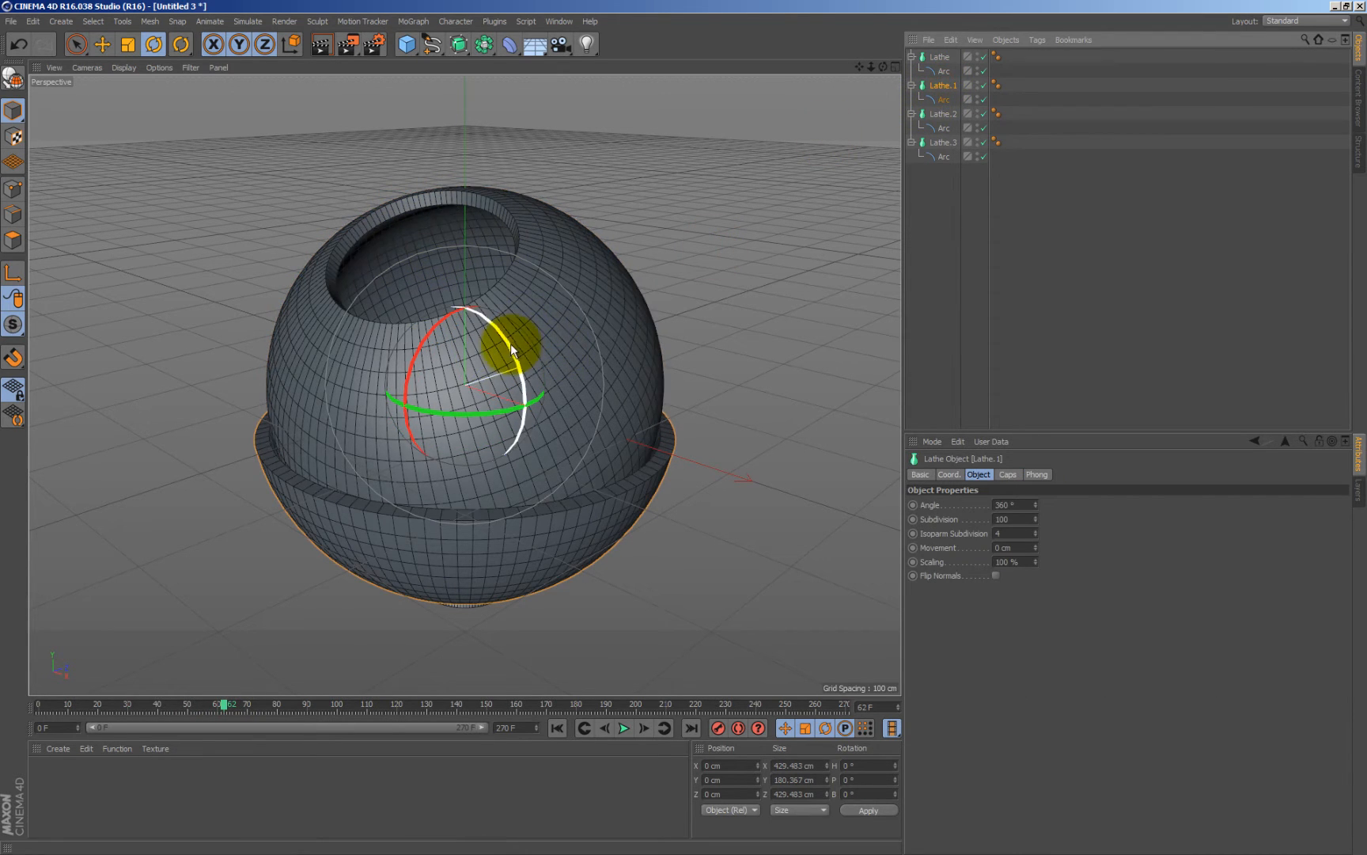
pyautogui.moveTo(509, 350); pyautogui.dragTo(470, 335)
pyautogui.click(232, 700)
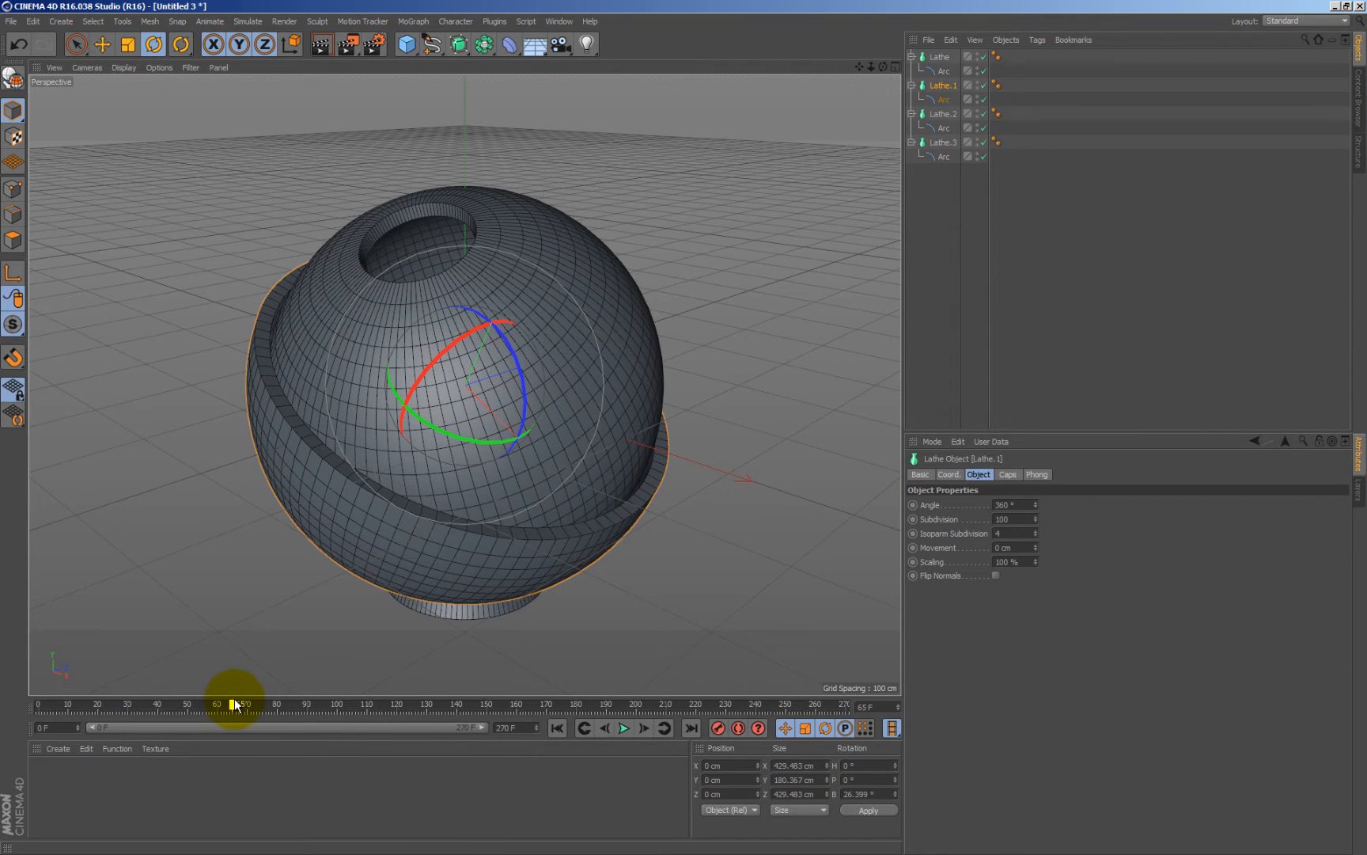
pyautogui.moveTo(238, 701); pyautogui.dragTo(276, 687)
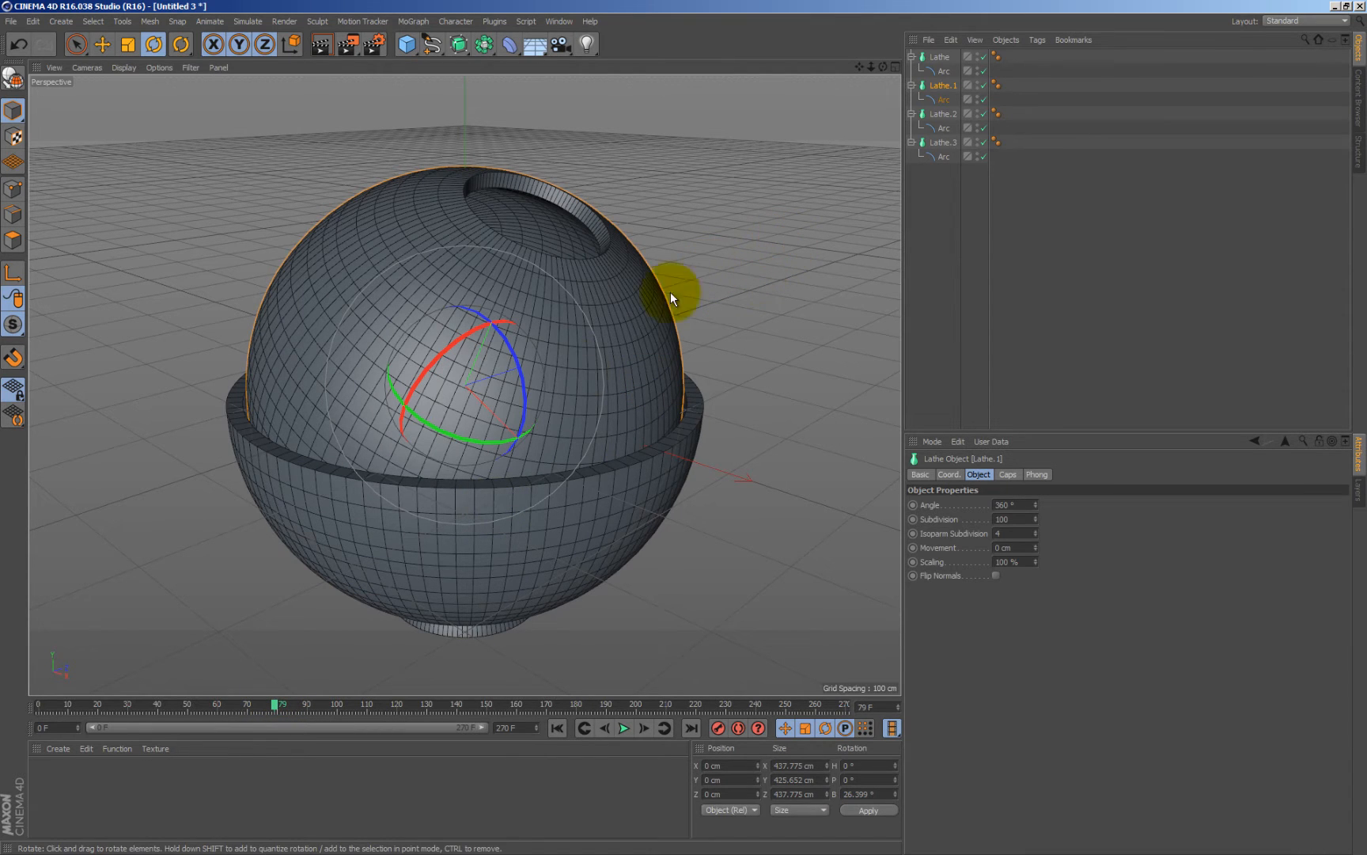
# Rotate the third Lathe to about 38.5° pitch and -7° bank, checking its opening at frame 94
pyautogui.click(940, 114)
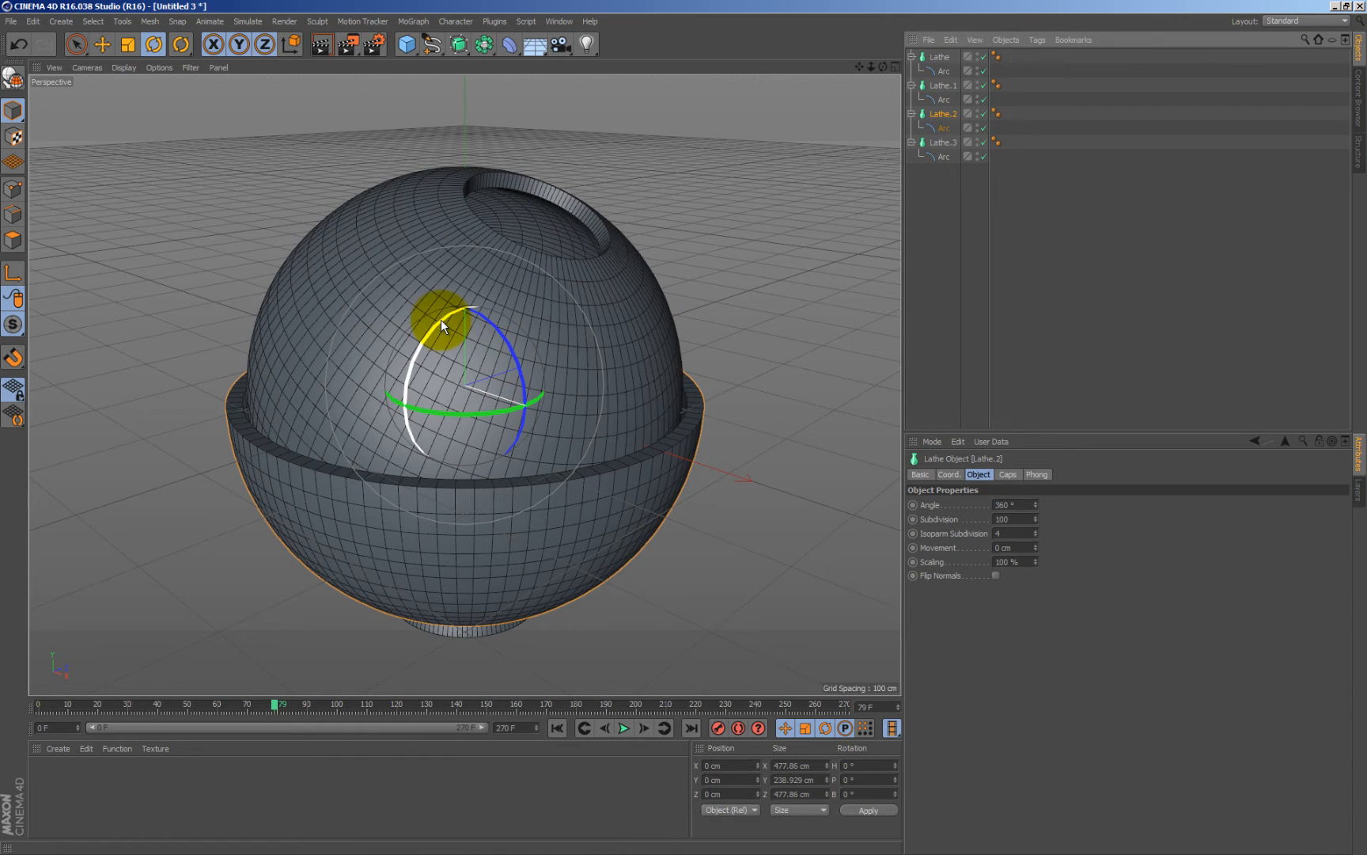
pyautogui.moveTo(442, 320); pyautogui.dragTo(467, 360)
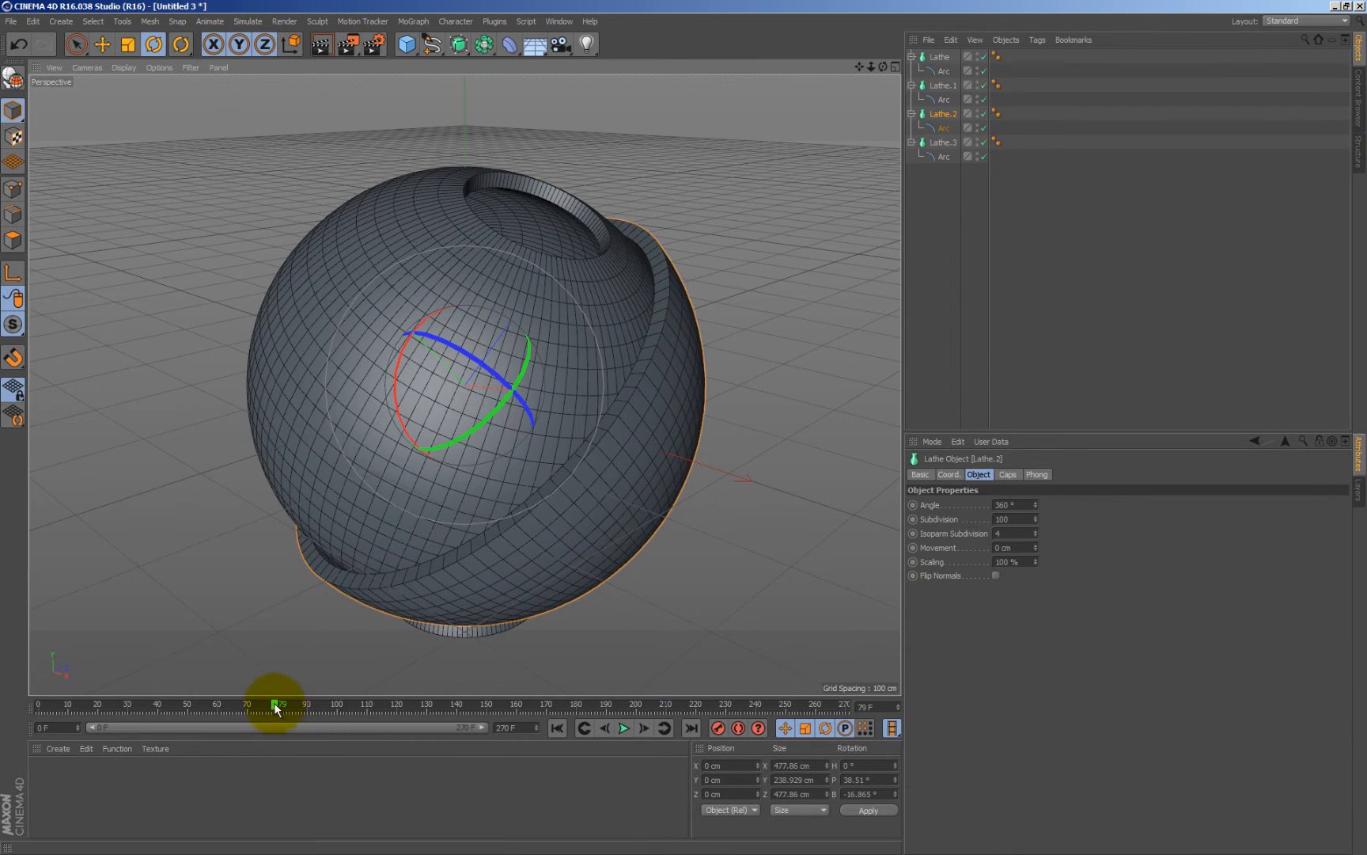
pyautogui.moveTo(275, 707)
pyautogui.mouseDown()
pyautogui.moveTo(330, 697)
pyautogui.moveTo(318, 699)
pyautogui.mouseUp()
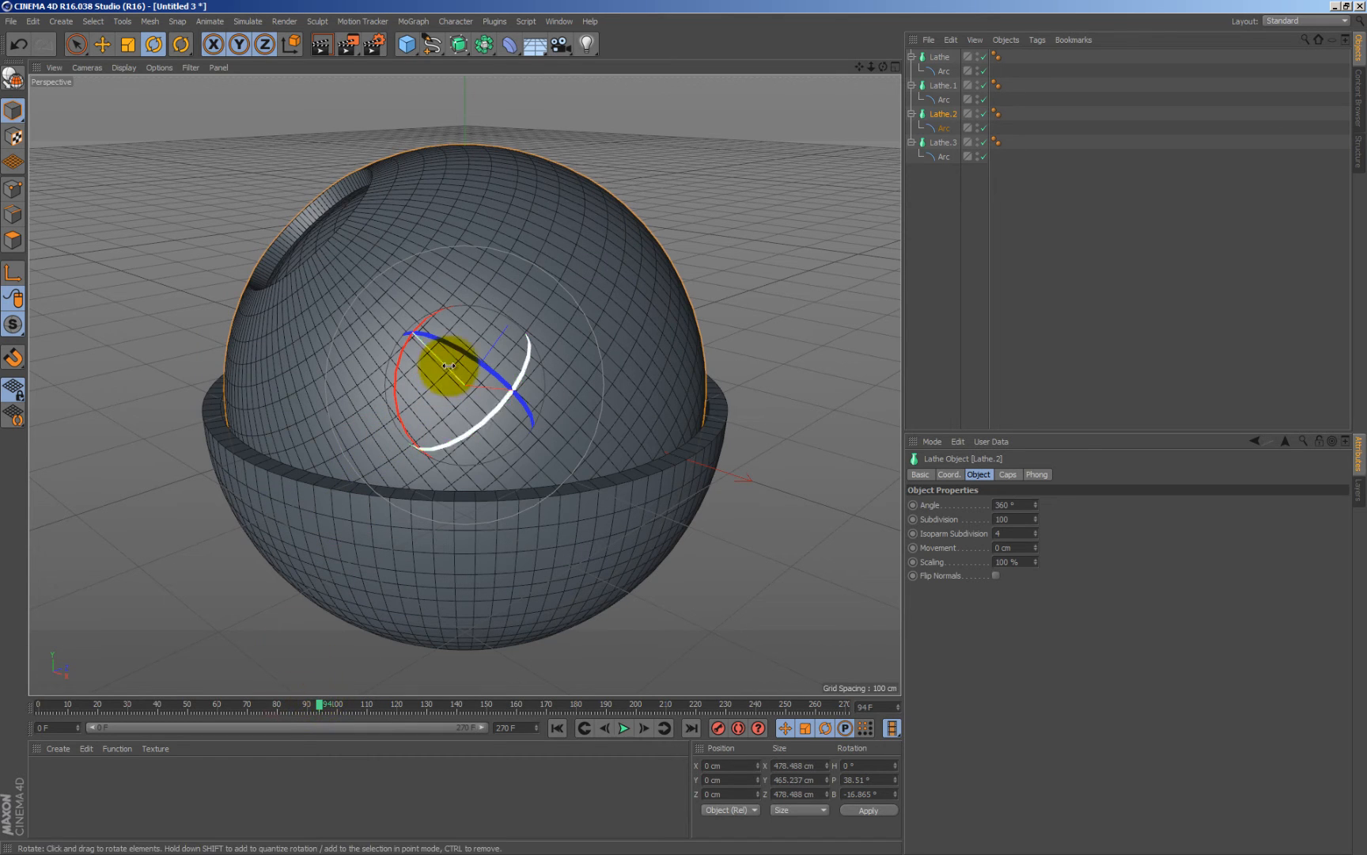
pyautogui.moveTo(448, 365); pyautogui.dragTo(468, 348)
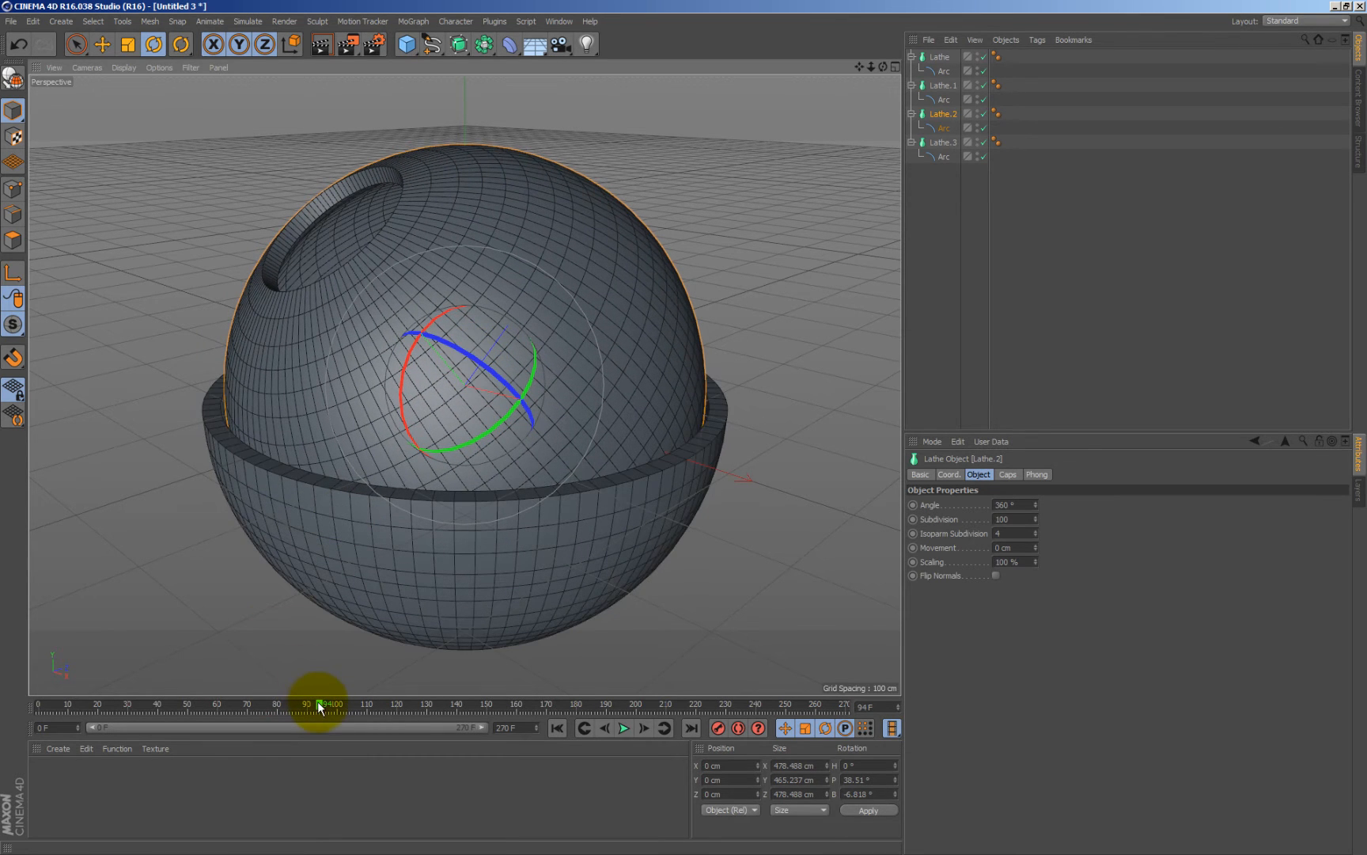
# Rotate the outermost Lathe to about -13° heading, 16° pitch and 55° bank, and scrub to frame 116
pyautogui.click(938, 142)
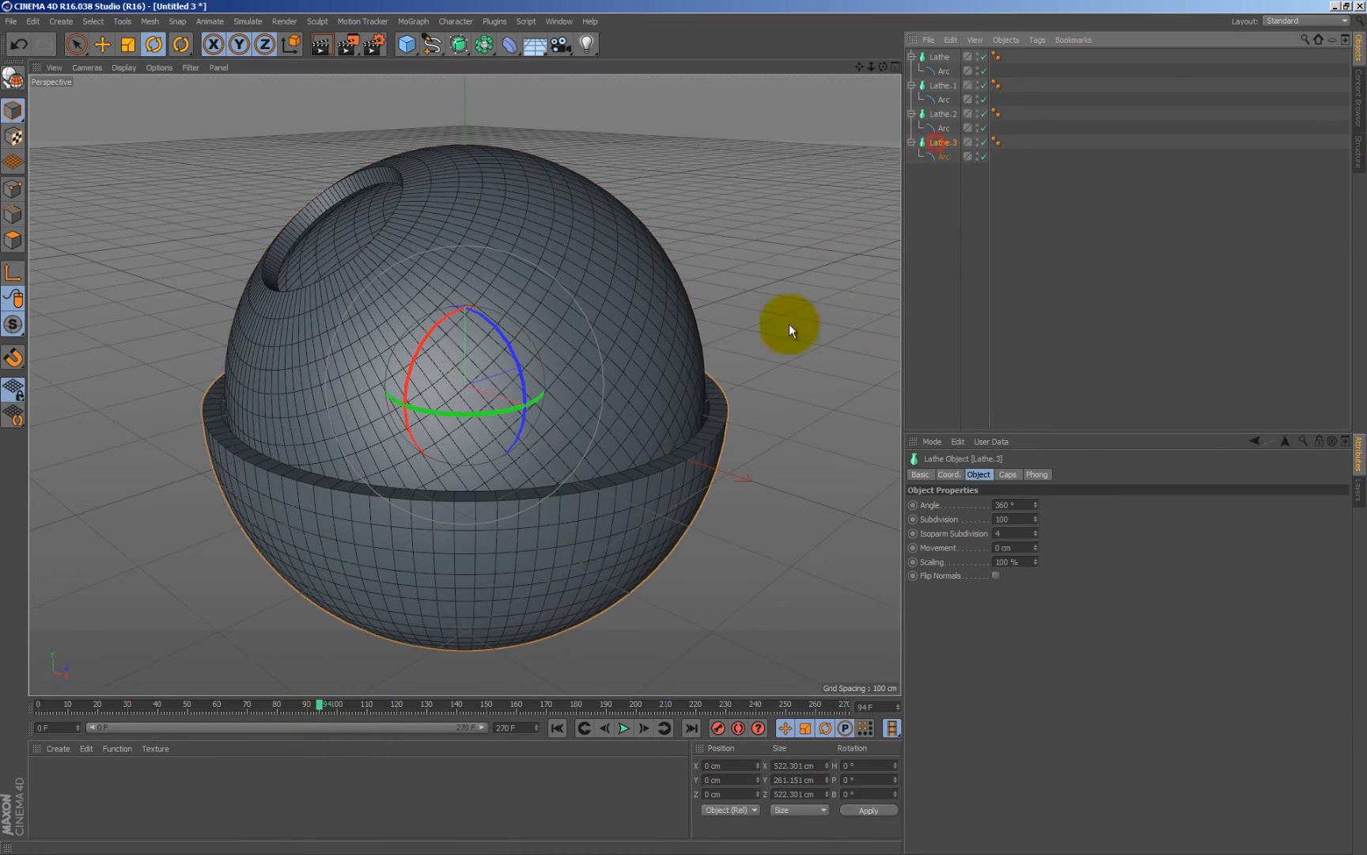
pyautogui.moveTo(320, 703); pyautogui.dragTo(335, 703)
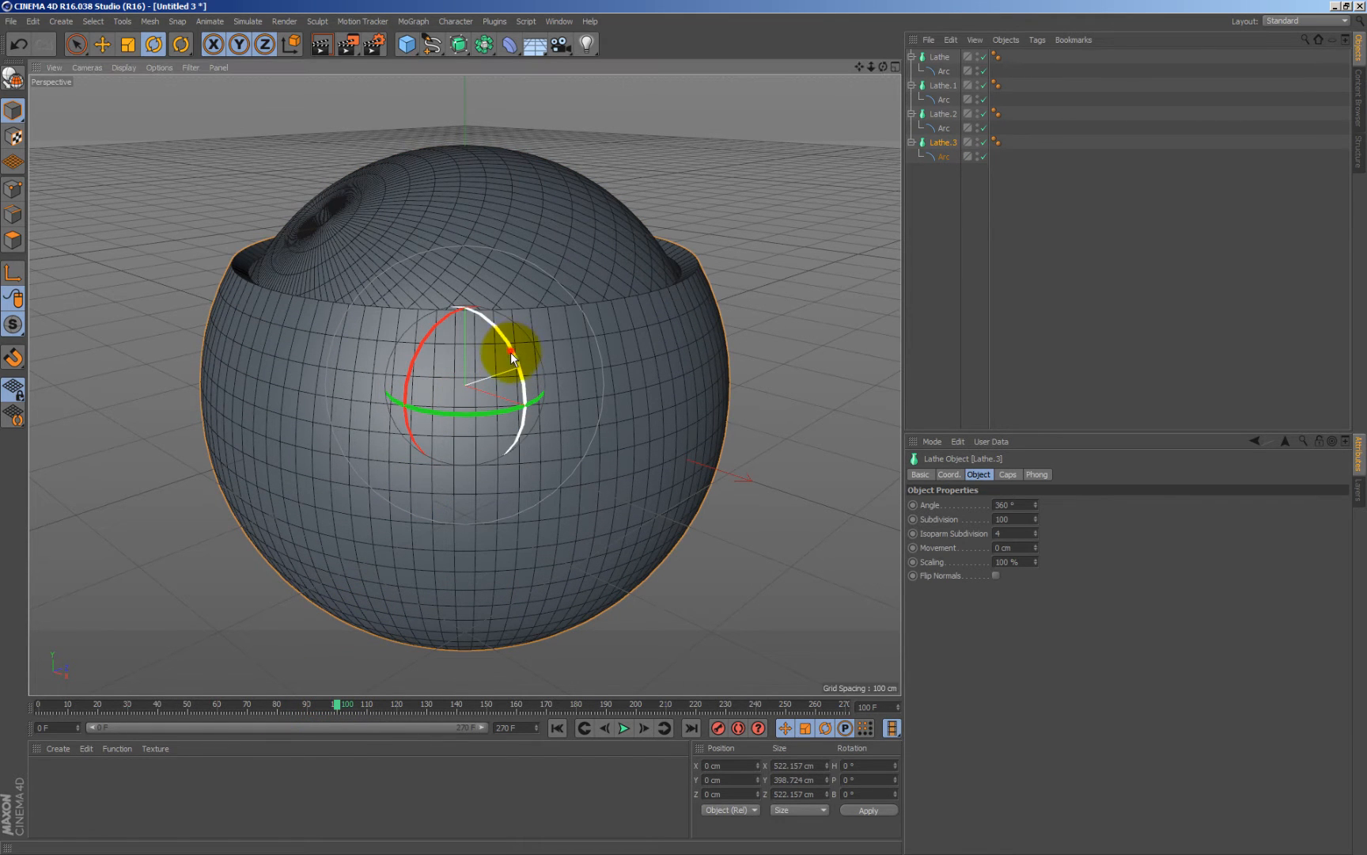
pyautogui.moveTo(511, 349); pyautogui.dragTo(507, 394)
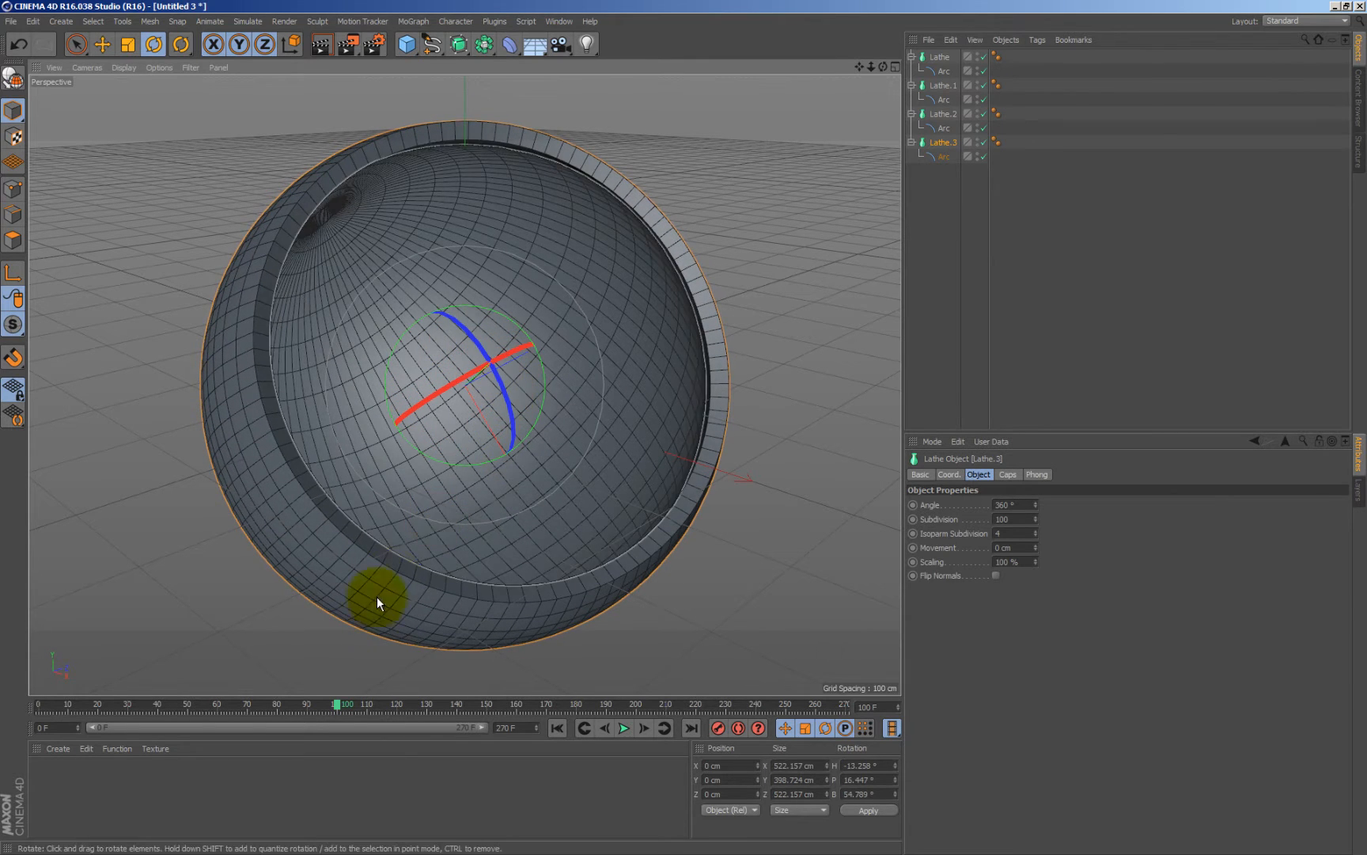
pyautogui.moveTo(340, 707); pyautogui.dragTo(385, 704)
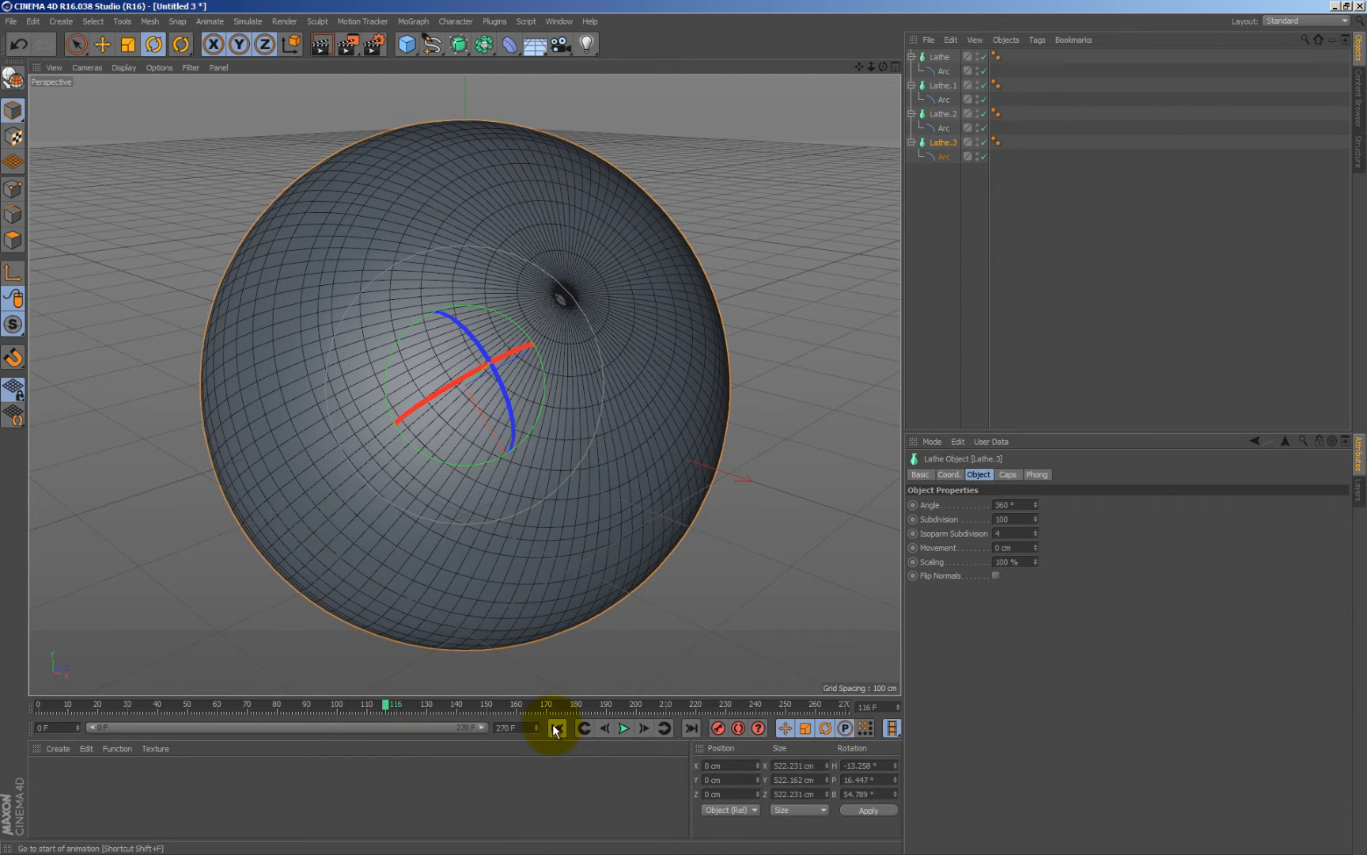
# Play the animation from the first frame, stop it at frame 113 and render the perspective view to check the shells
pyautogui.click(557, 728)
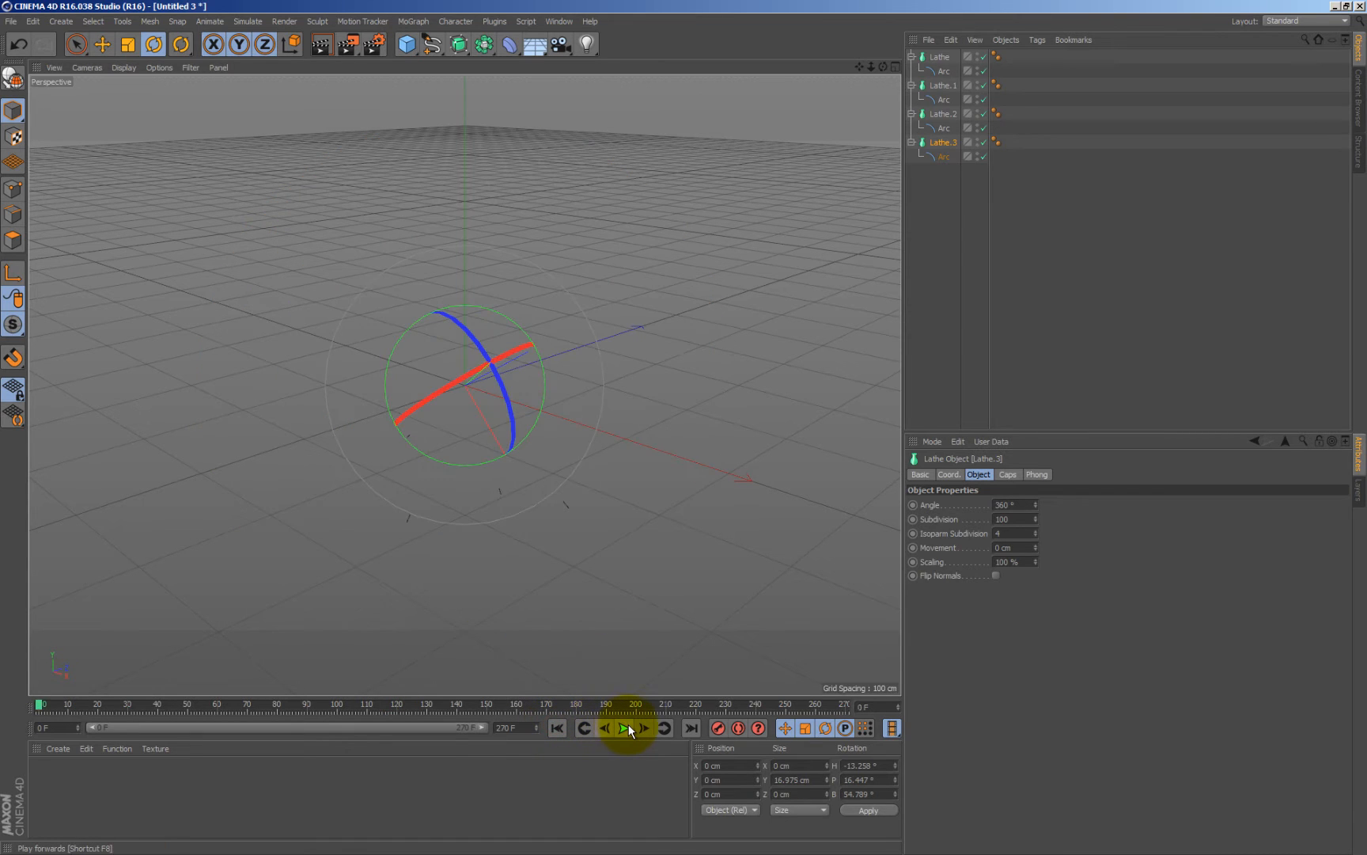
pyautogui.click(627, 728)
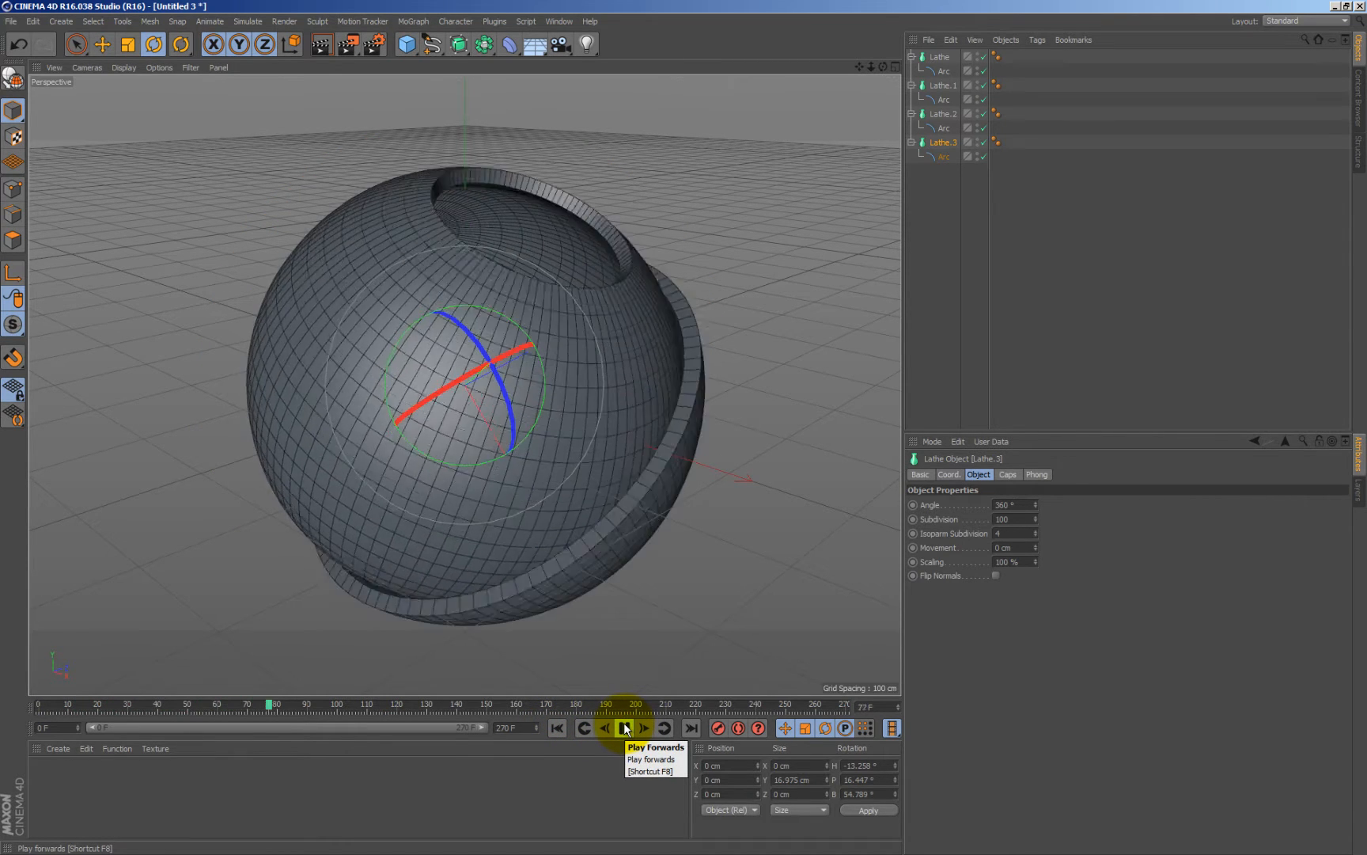
pyautogui.click(625, 728)
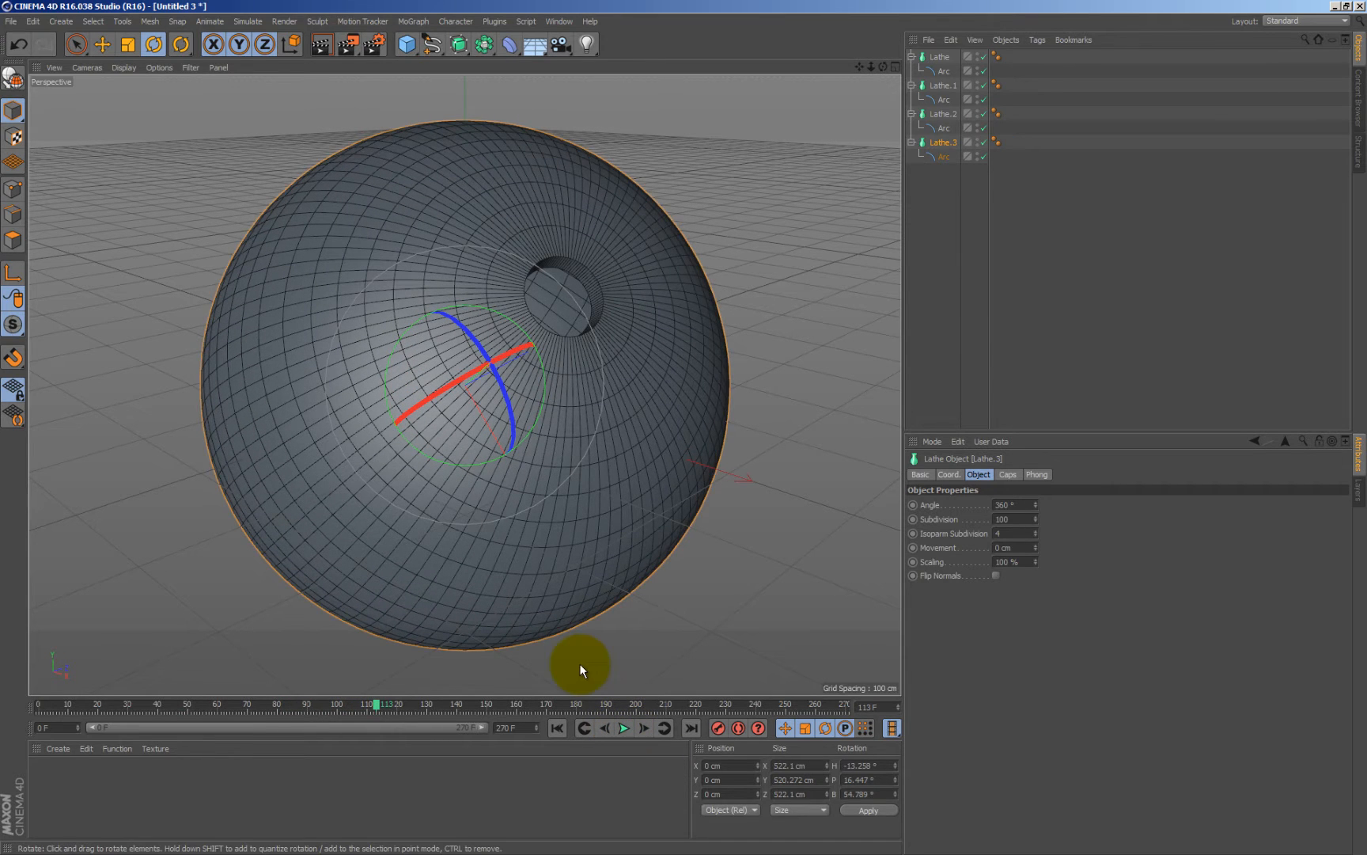
pyautogui.click(324, 45)
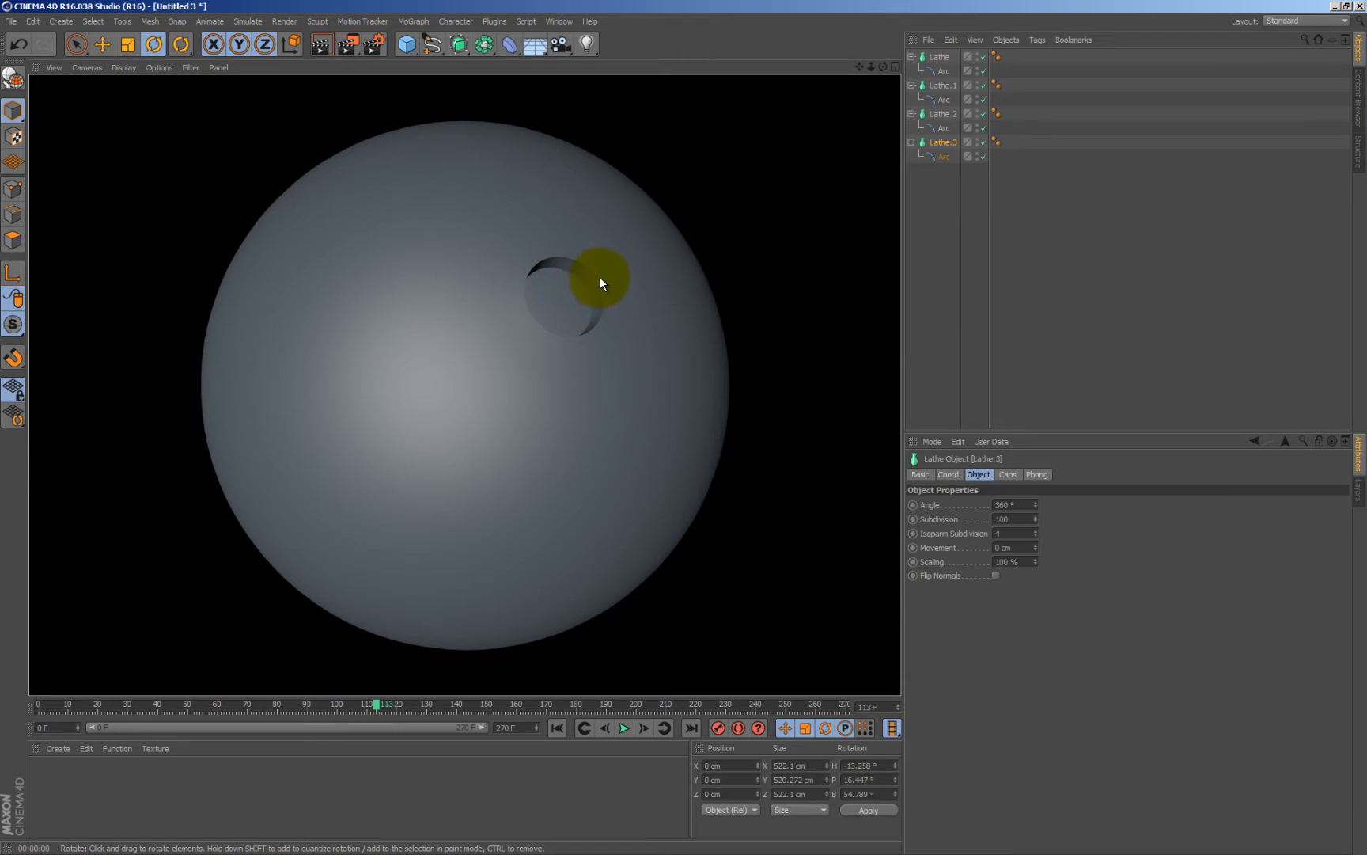
pyautogui.click(1046, 182)
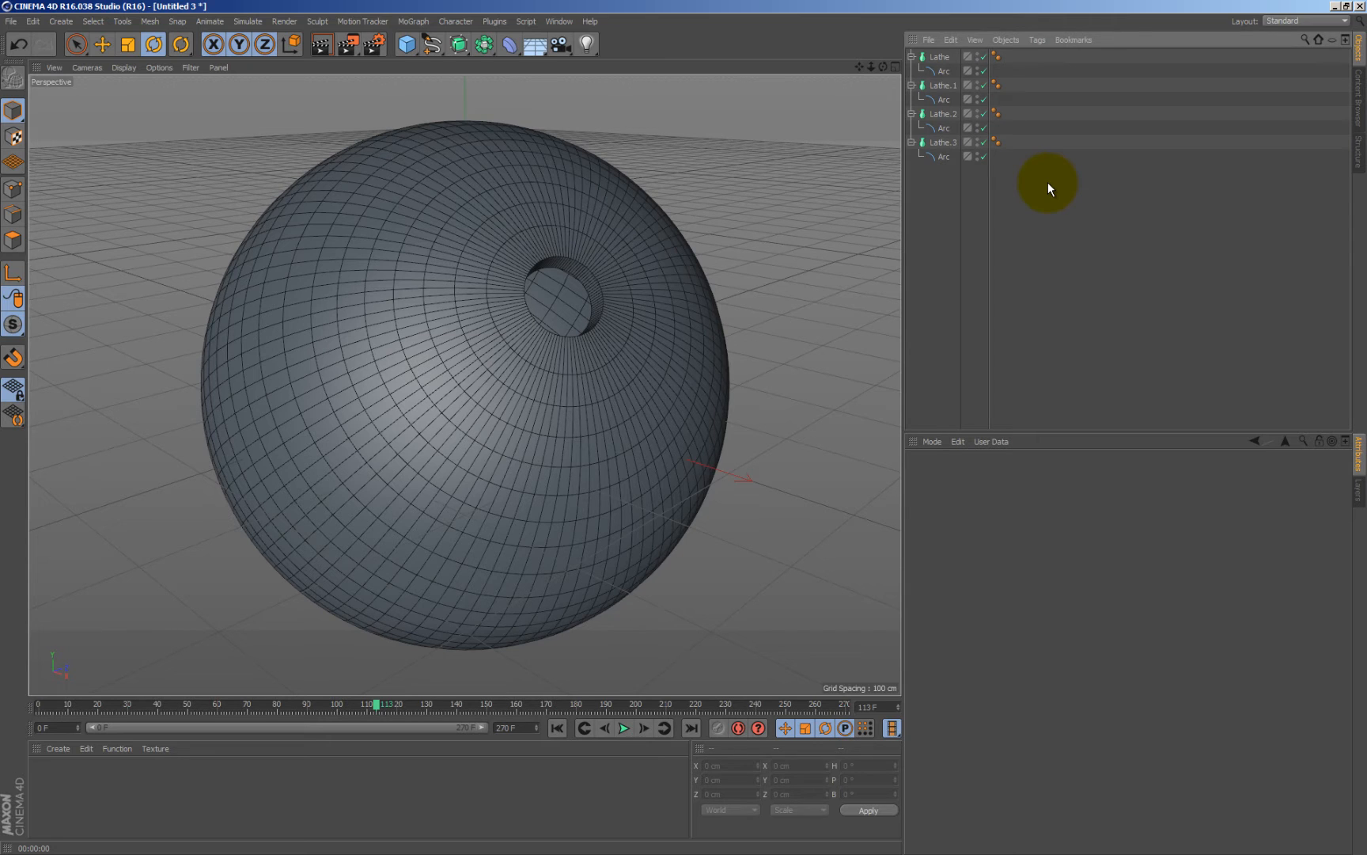
# Add a Subdivision Surface, nest all four Lathes in it as one grouped Null, and scrub to frame 73
pyautogui.moveTo(458, 43); pyautogui.dragTo(519, 67)
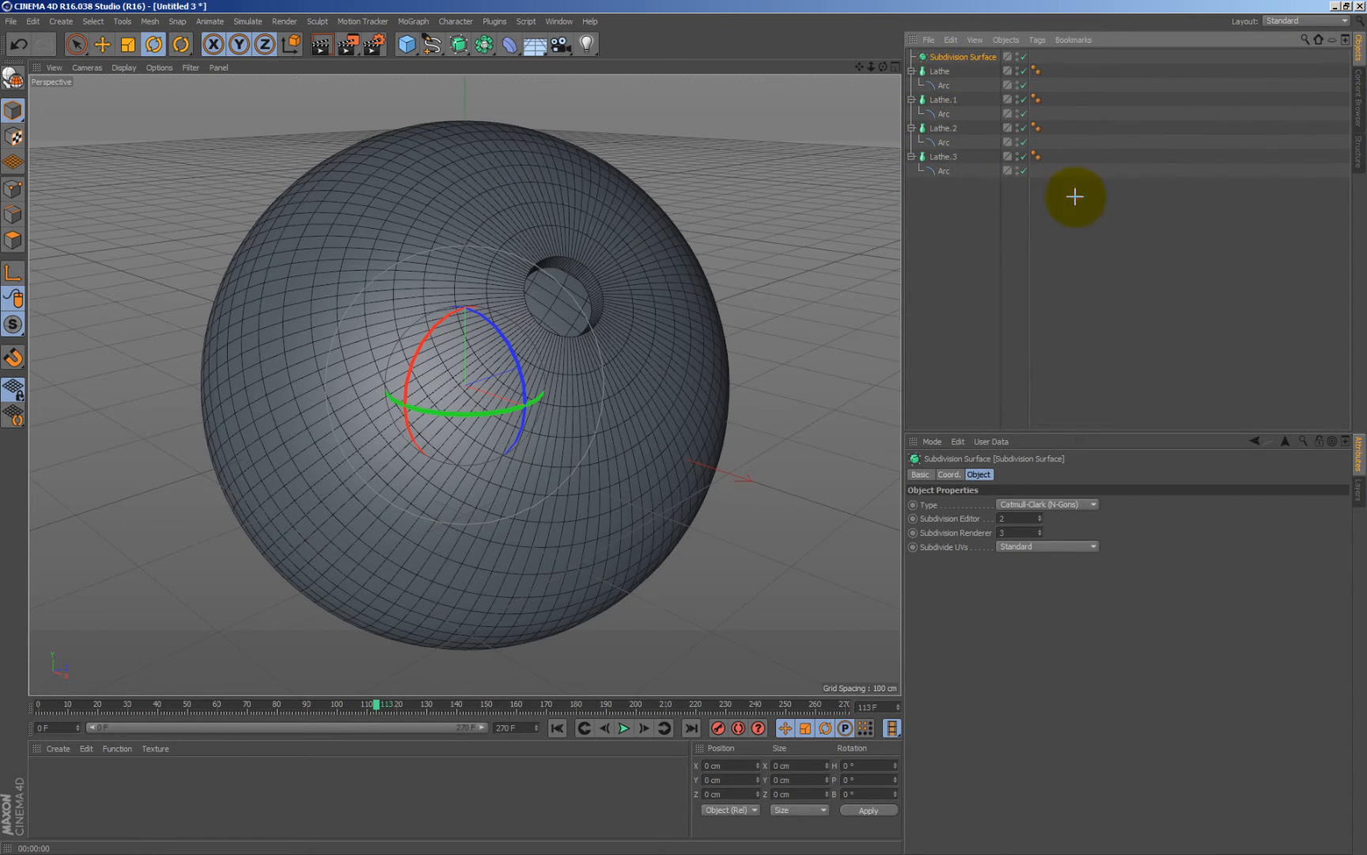
pyautogui.moveTo(1074, 195); pyautogui.dragTo(935, 68)
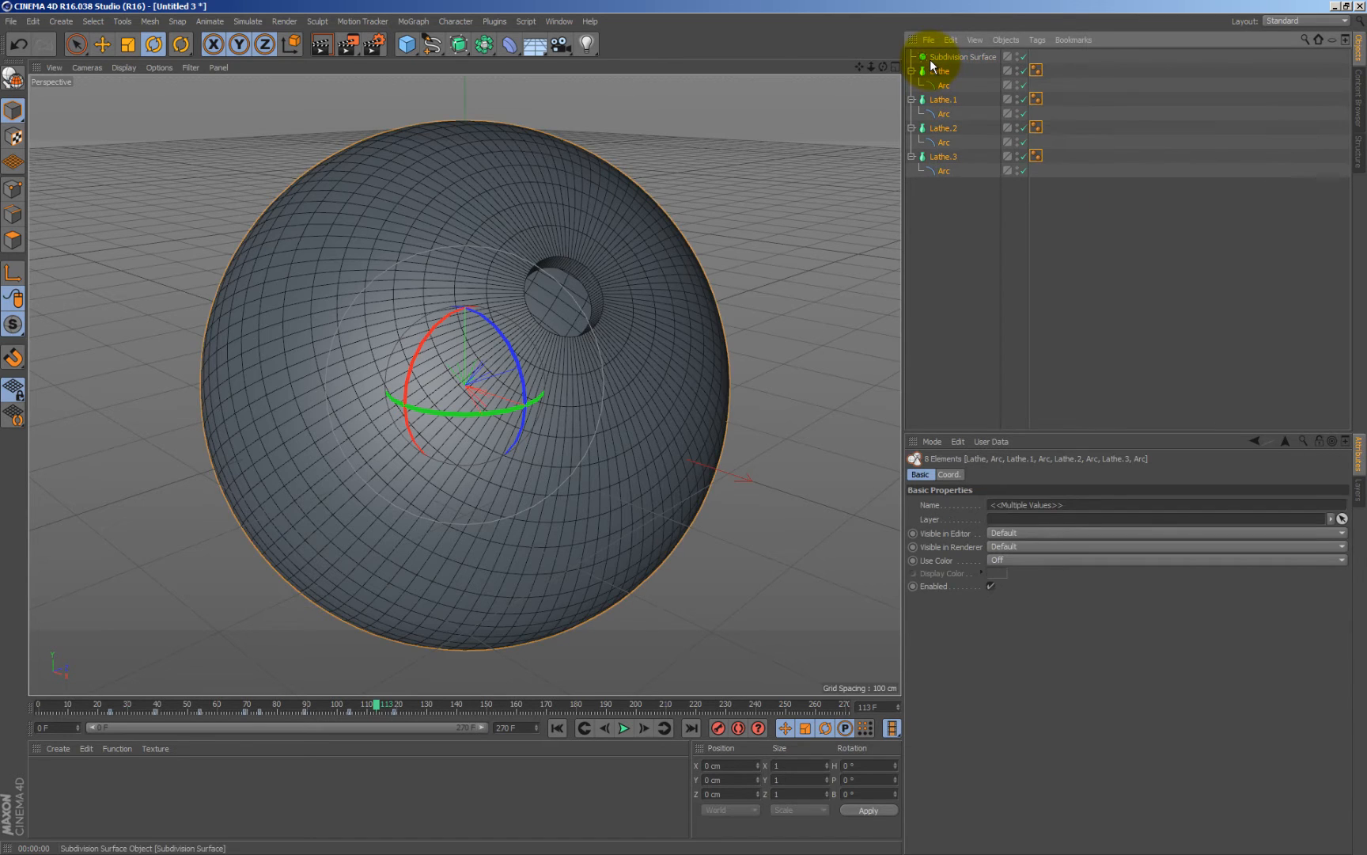
pyautogui.hotkey('alt', 'g')
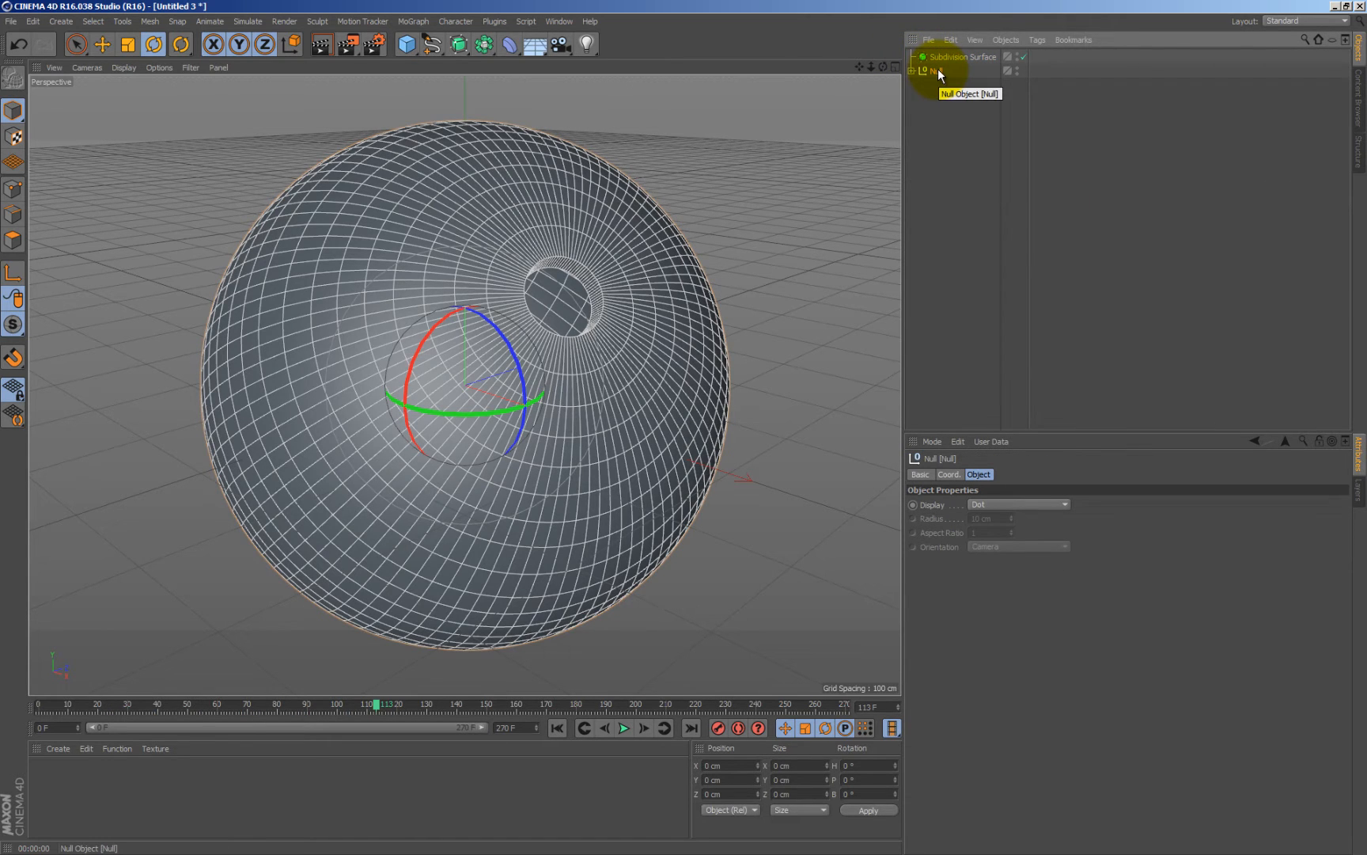
pyautogui.moveTo(937, 68); pyautogui.dragTo(946, 60)
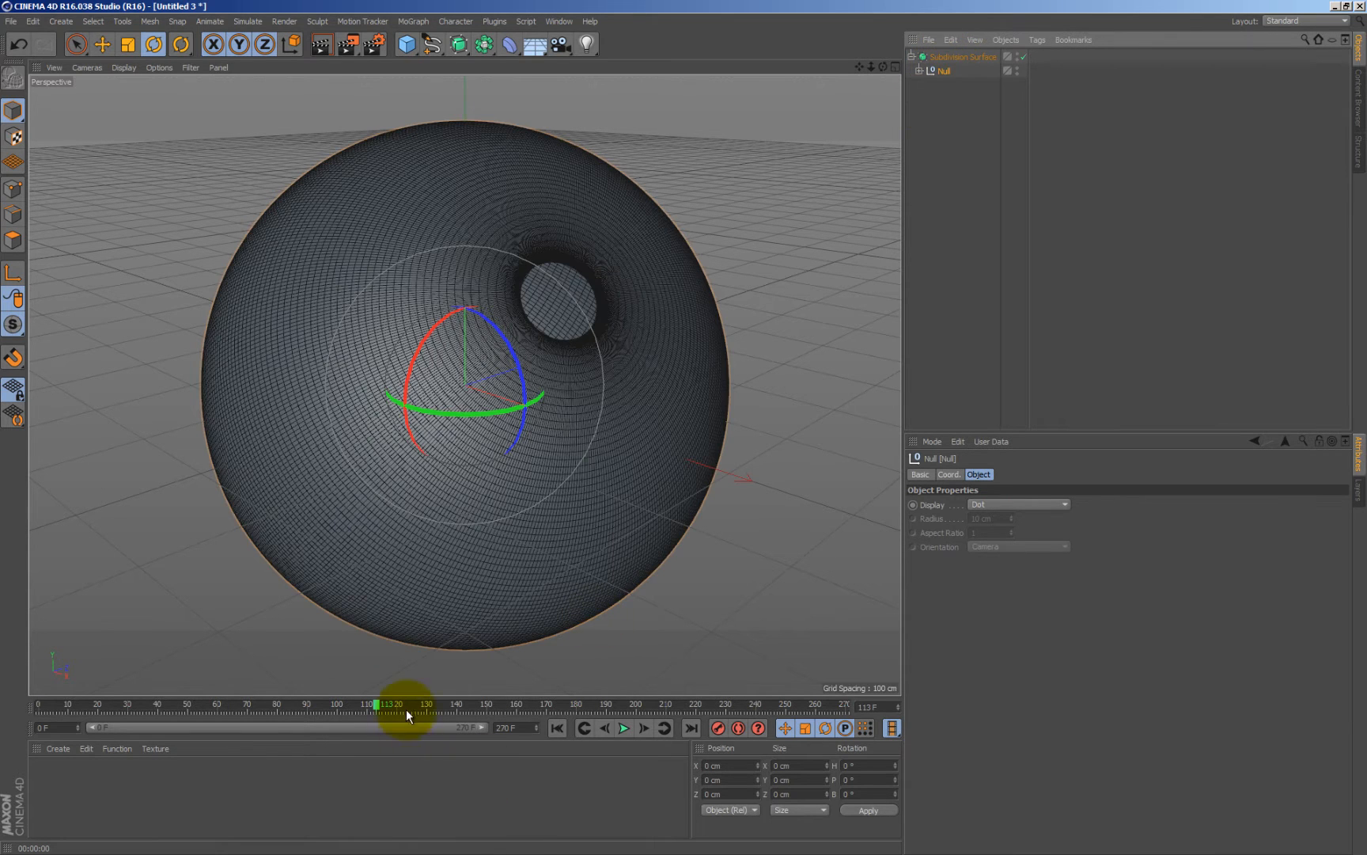
pyautogui.moveTo(376, 707); pyautogui.dragTo(255, 700)
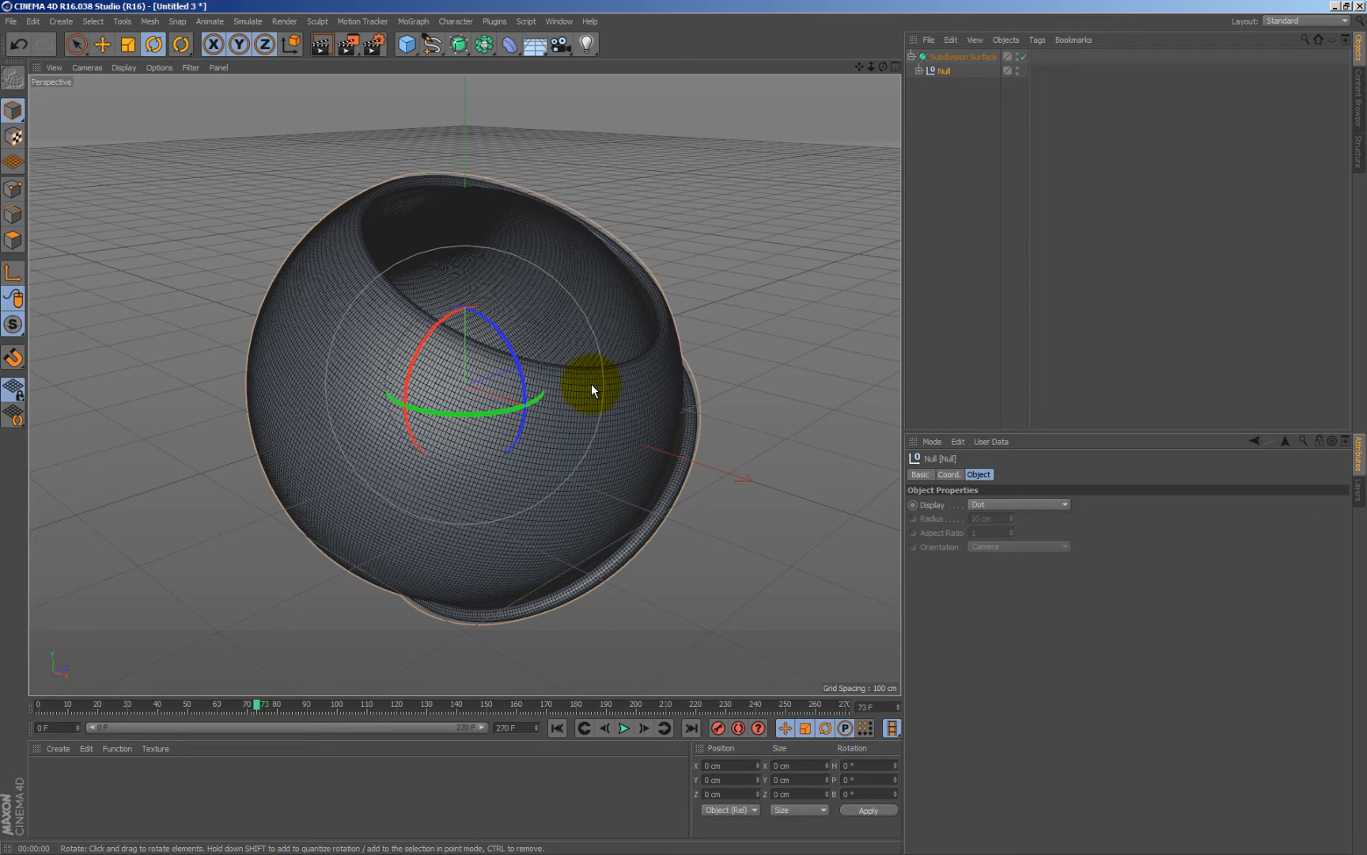
# Add a MoText object to the scene and set its text to "Westbam"
pyautogui.click(413, 22)
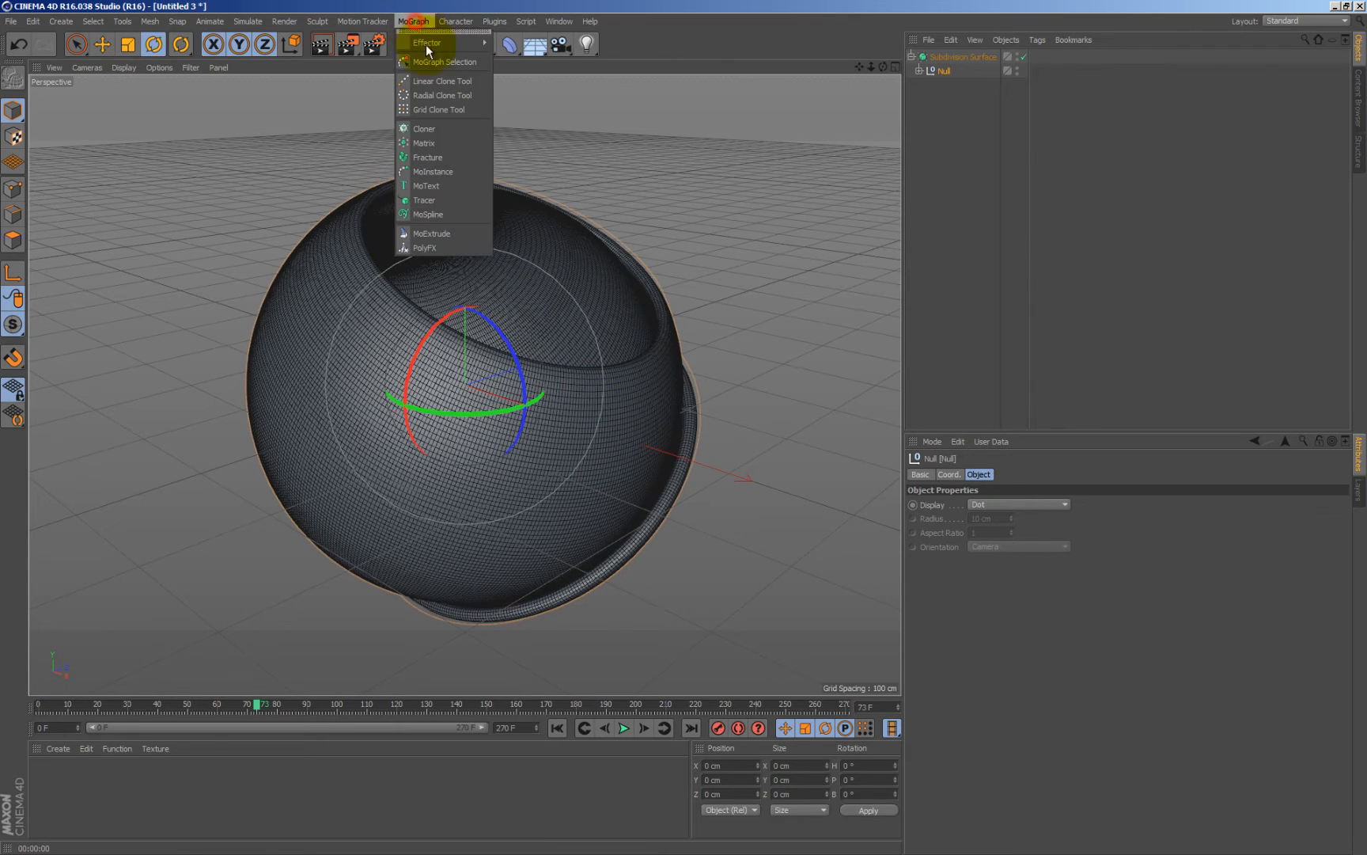
pyautogui.click(446, 185)
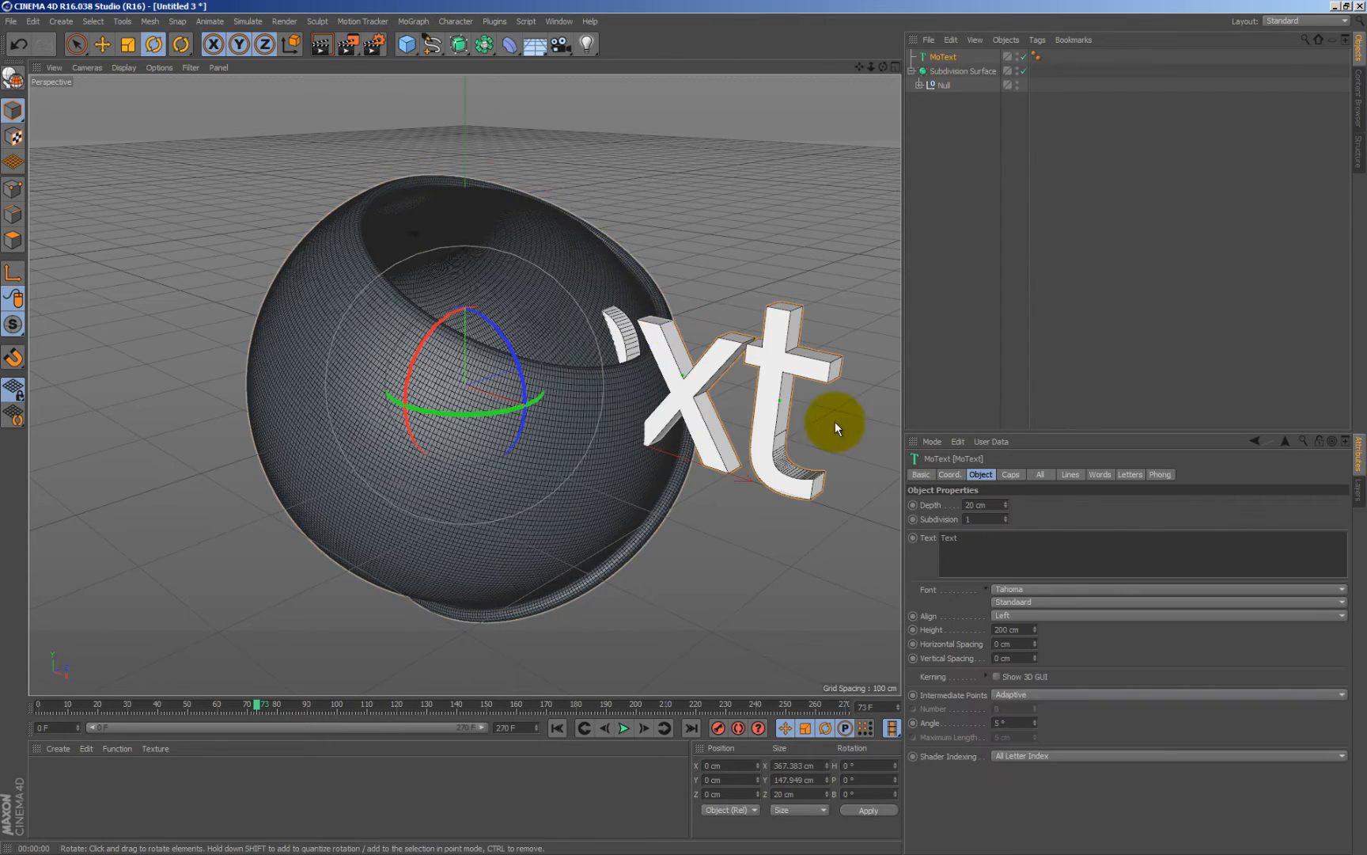
pyautogui.doubleClick(964, 536)
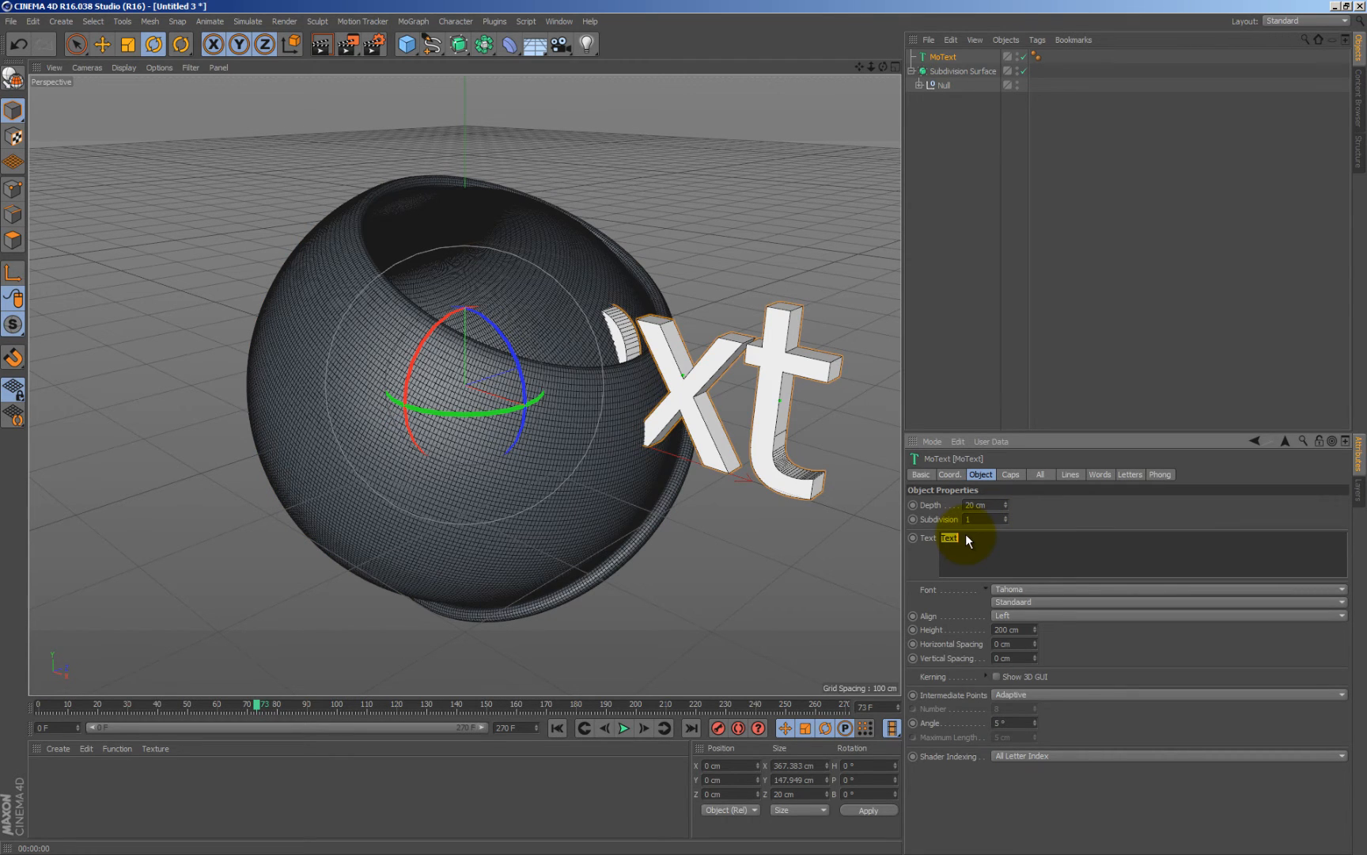
pyautogui.write('Westbam')
# Change the font of the MoText object to Rebellion
pyautogui.click(1030, 587)
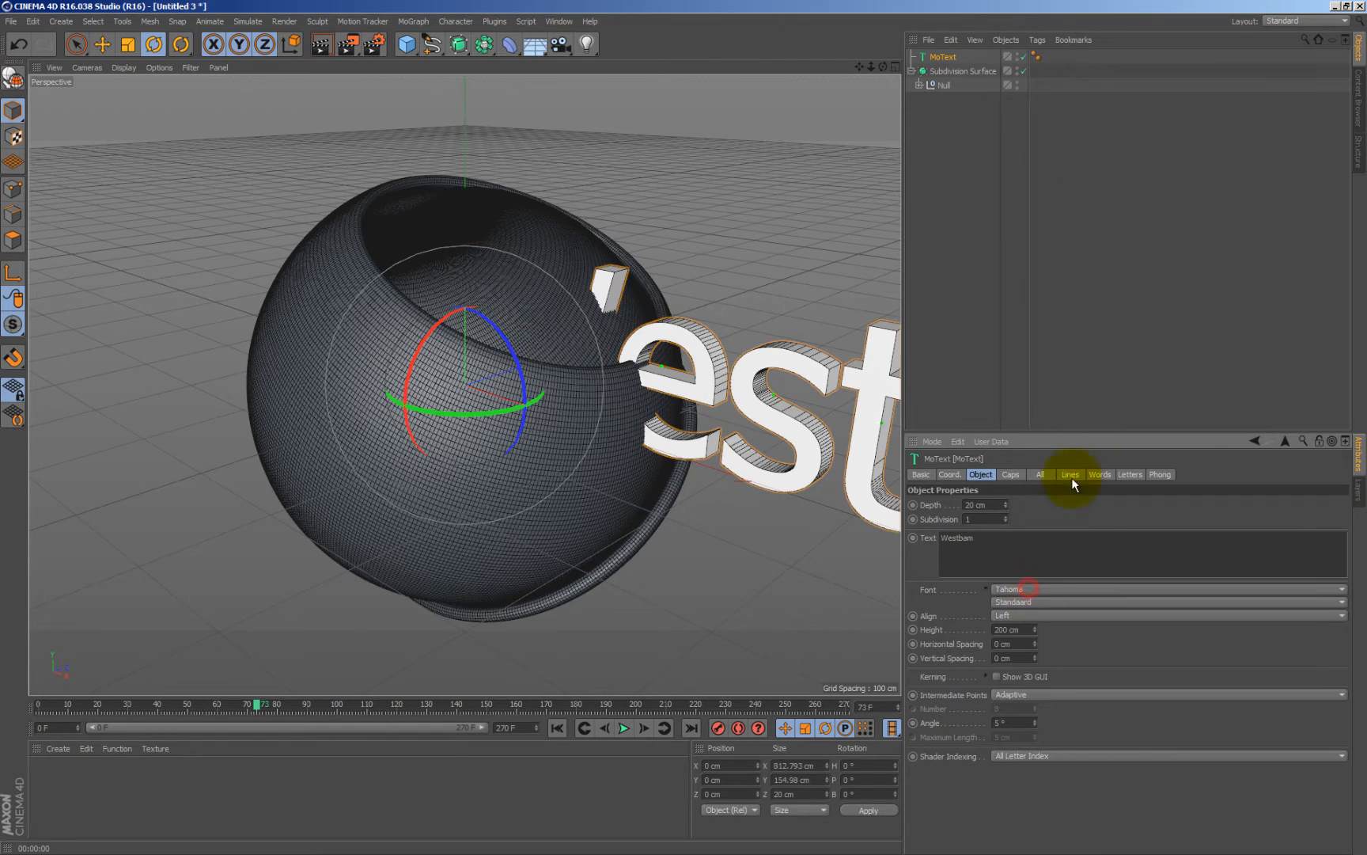
pyautogui.click(1046, 586)
pyautogui.scroll(3, 1110, 189)
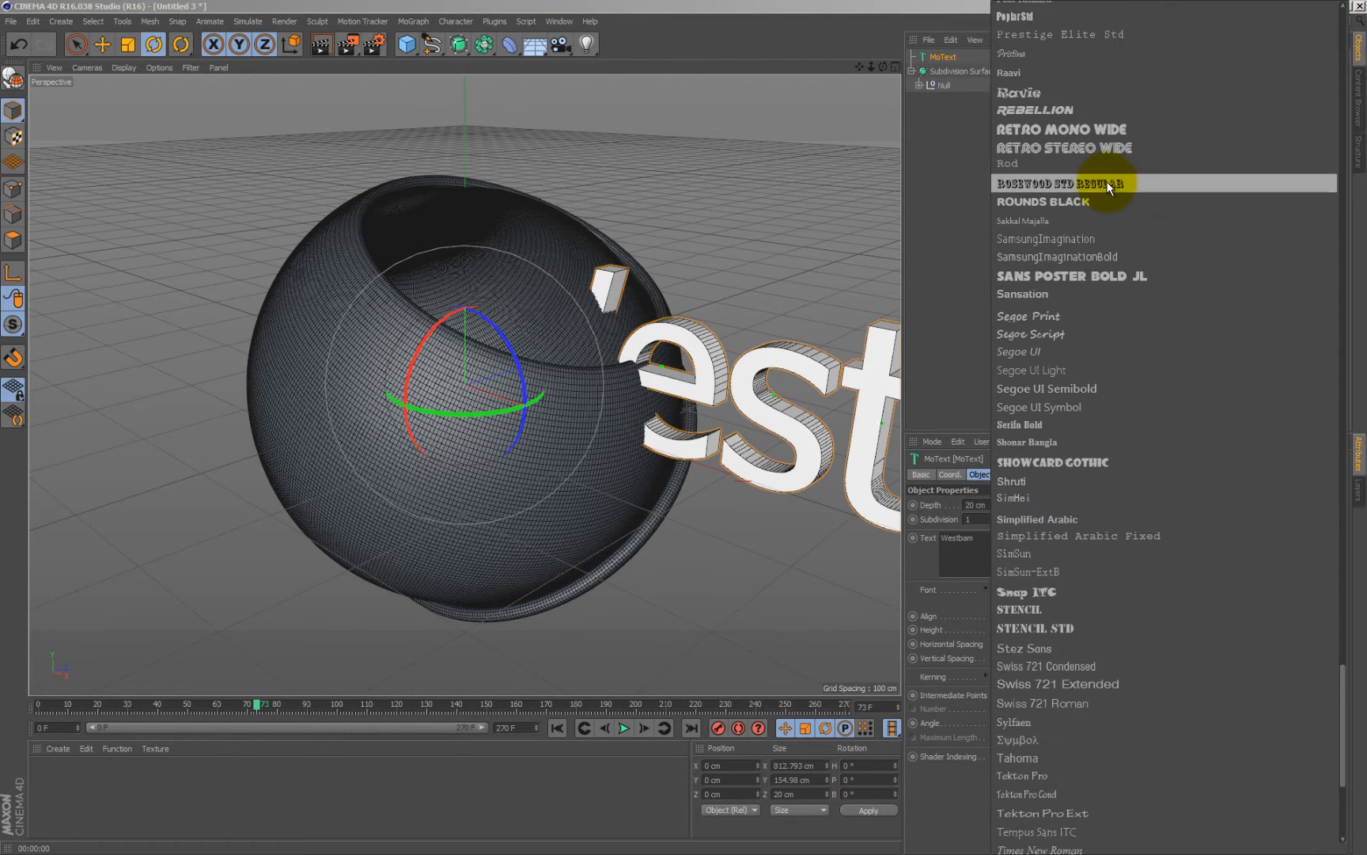
pyautogui.click(1093, 111)
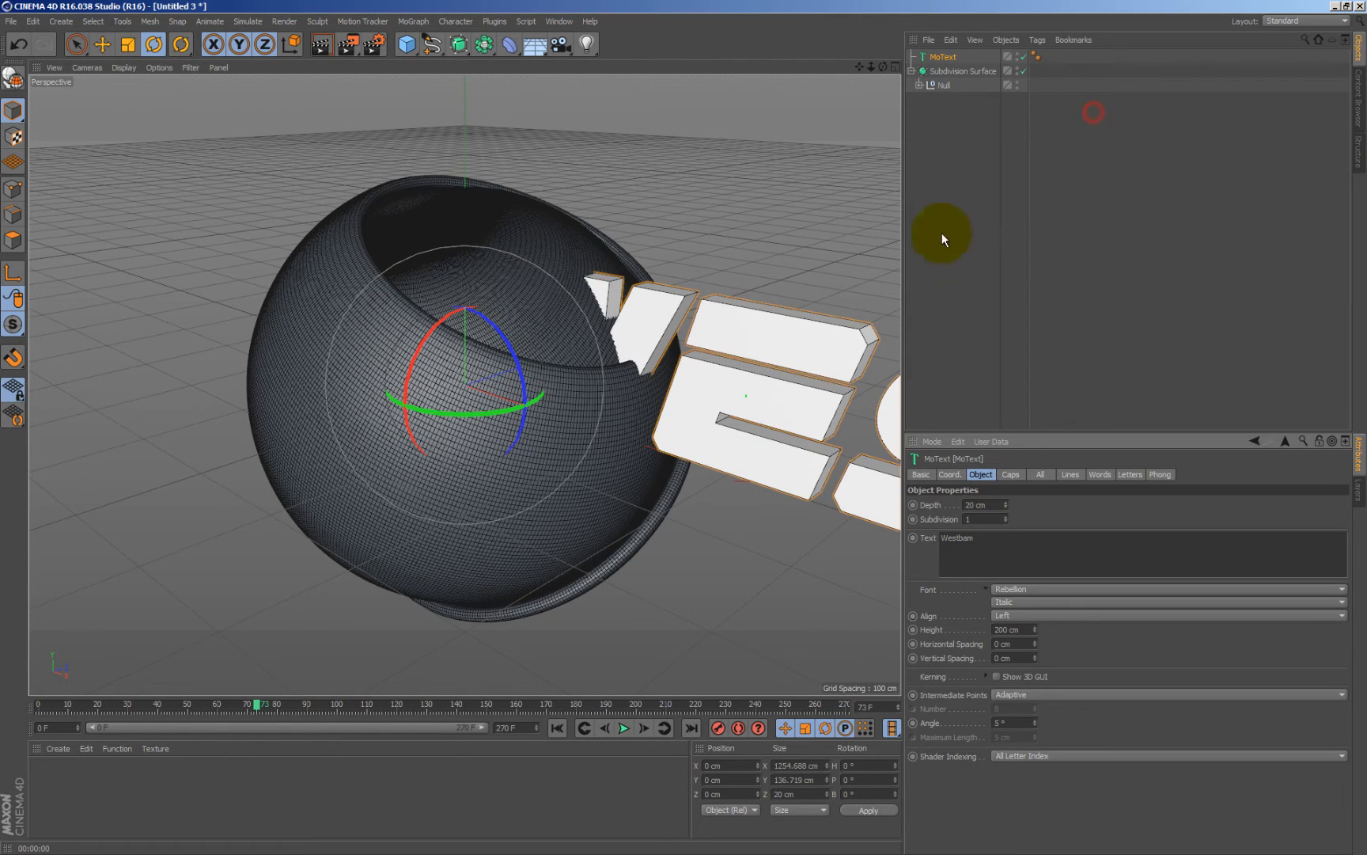
# Set the MoText depth to 43 cm and its subdivision to 3
pyautogui.moveTo(1005, 501); pyautogui.dragTo(1005, 501)
pyautogui.click(1007, 515)
pyautogui.click(1007, 516)
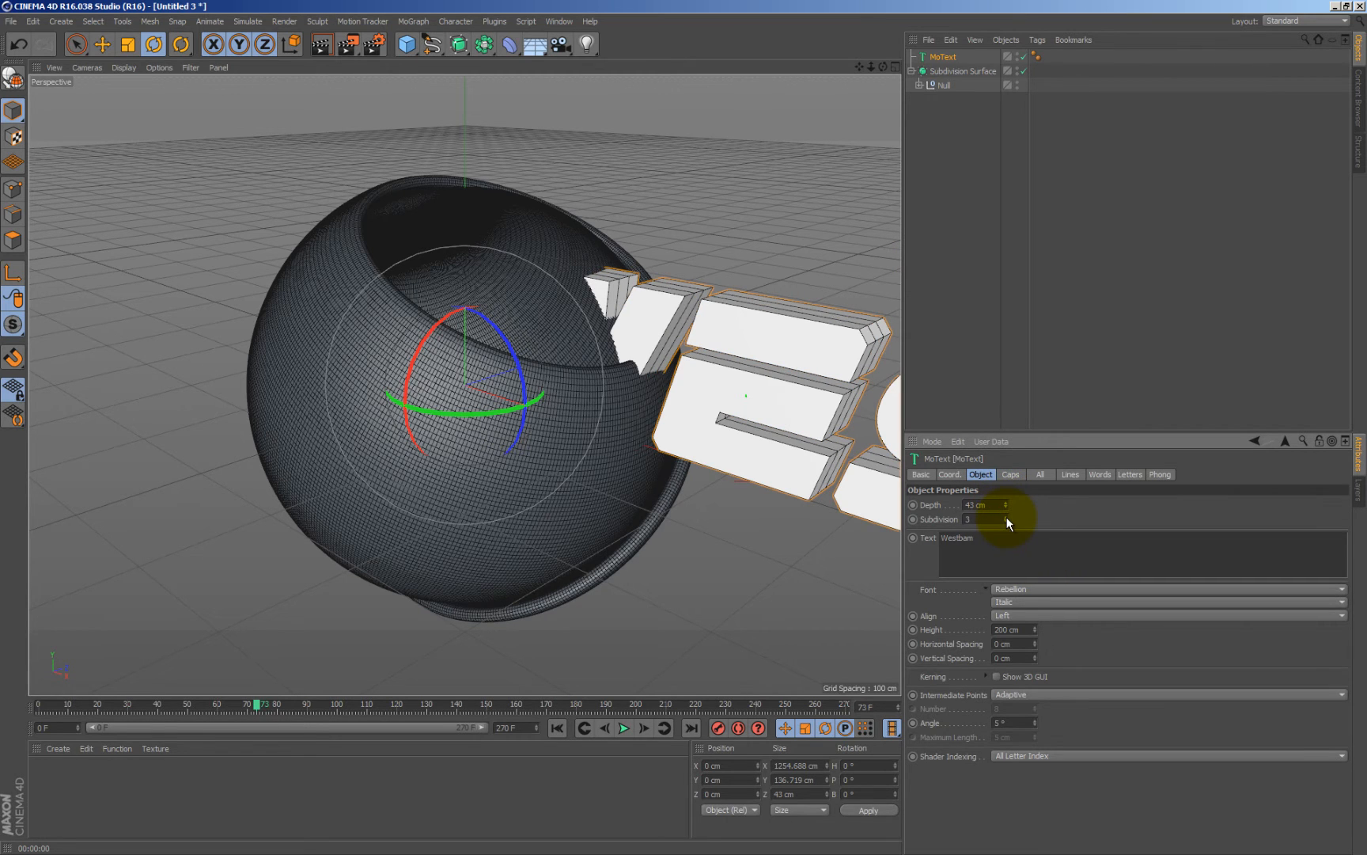
pyautogui.click(1004, 520)
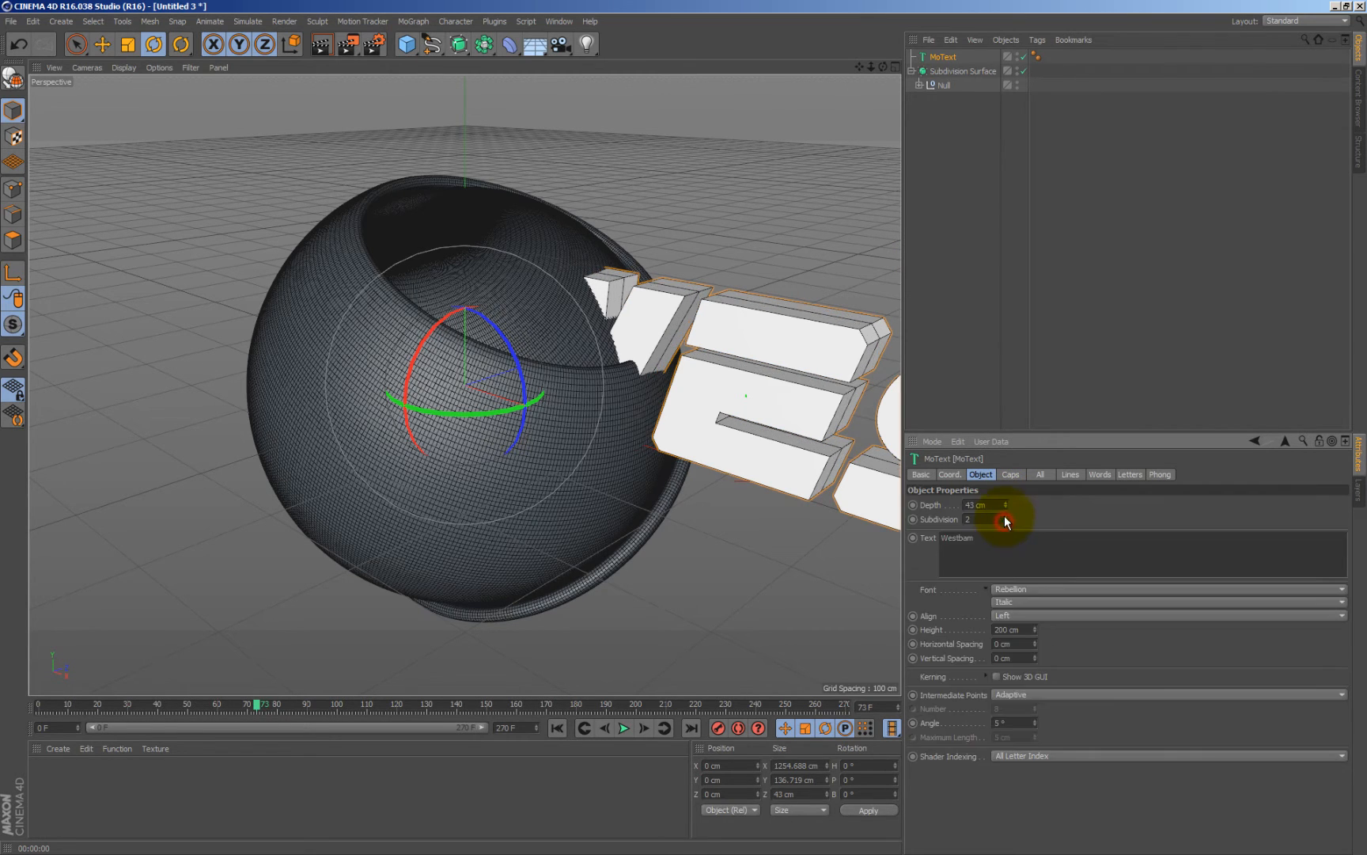
pyautogui.click(1004, 516)
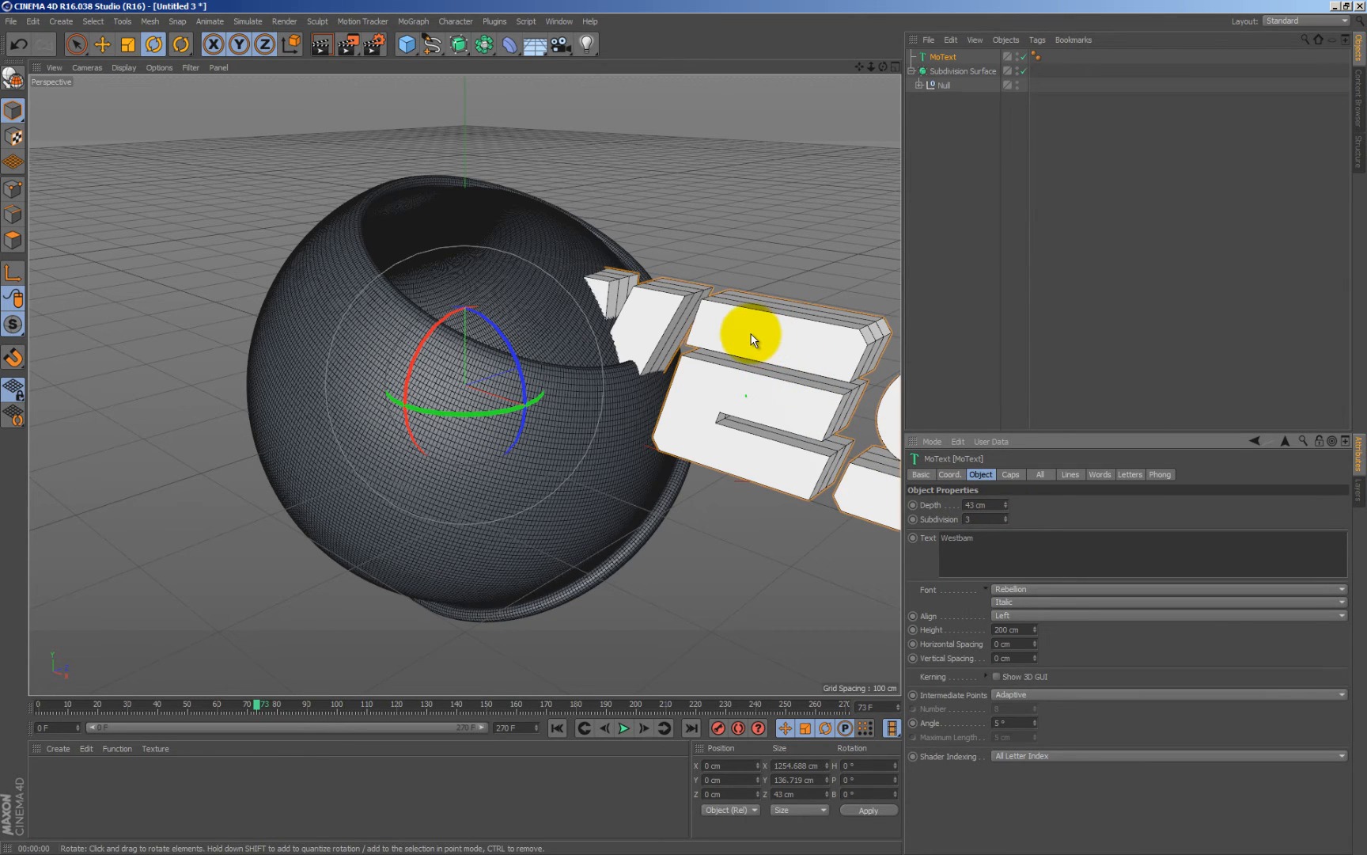
# Rotate the MoText to about 25° heading and scale it down uniformly to about 959 cm wide
pyautogui.scroll(-5, 754, 337)
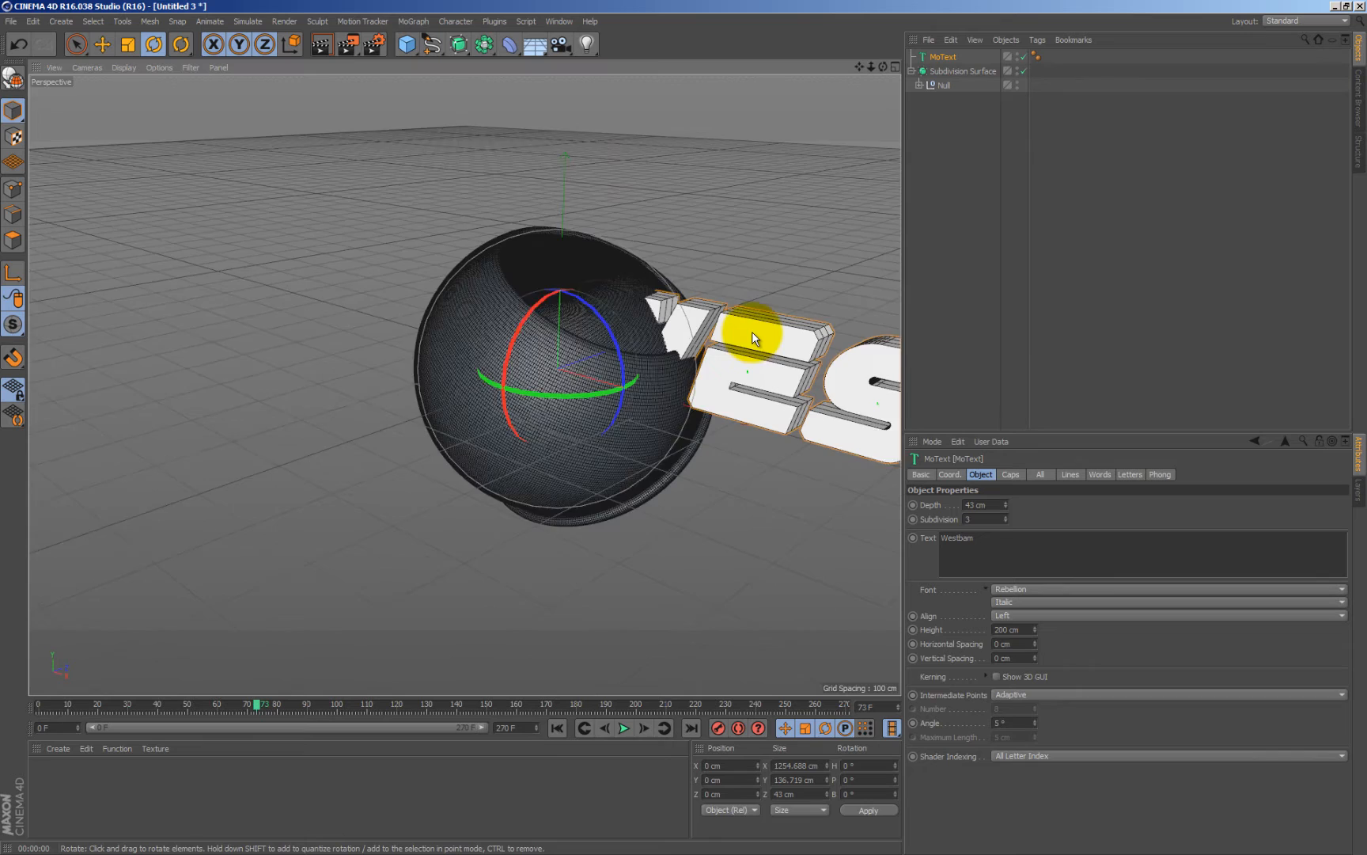
pyautogui.scroll(-3, 752, 339)
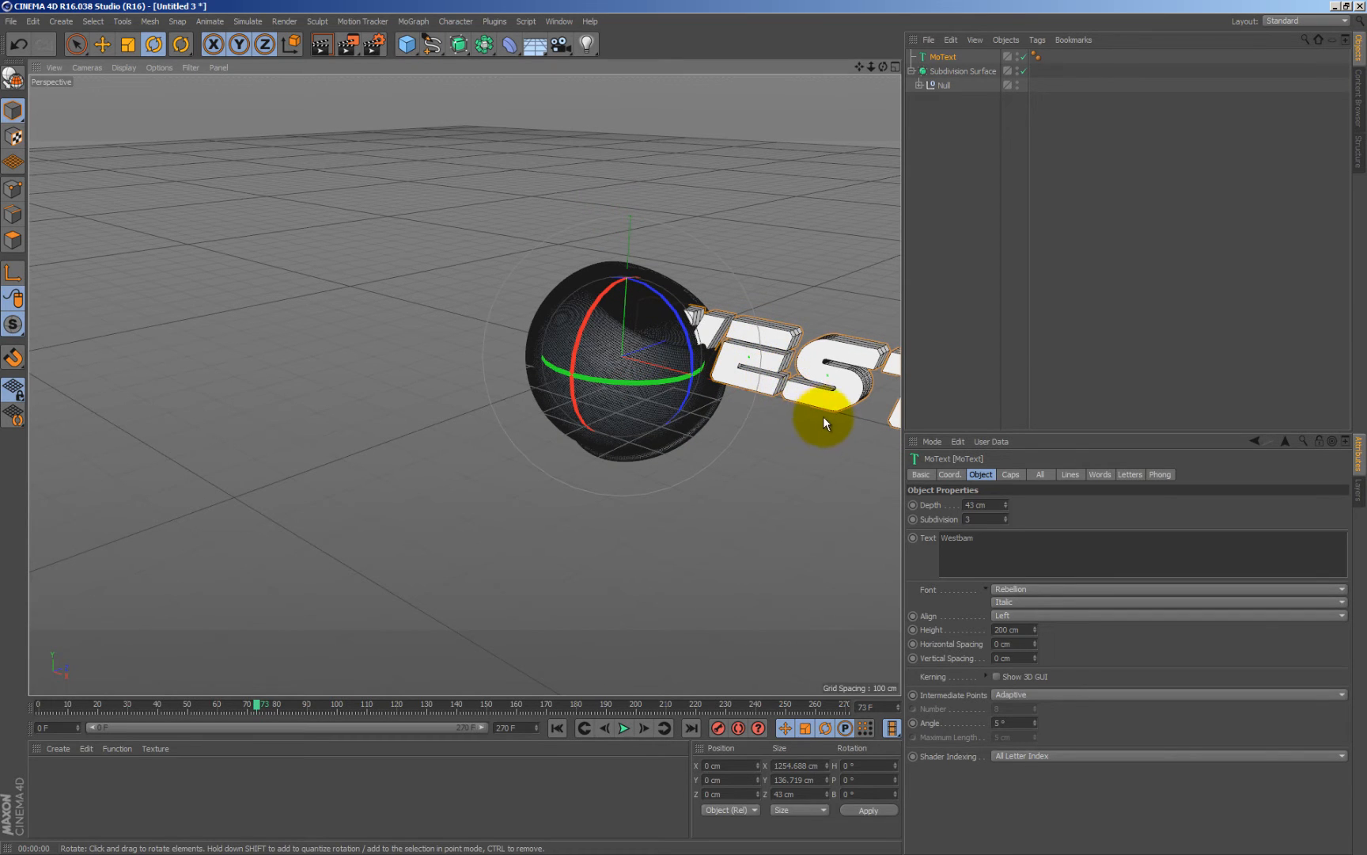
pyautogui.keyDown('alt'); pyautogui.moveTo(840, 431); pyautogui.dragTo(488, 367, button='middle'); pyautogui.keyUp('alt')
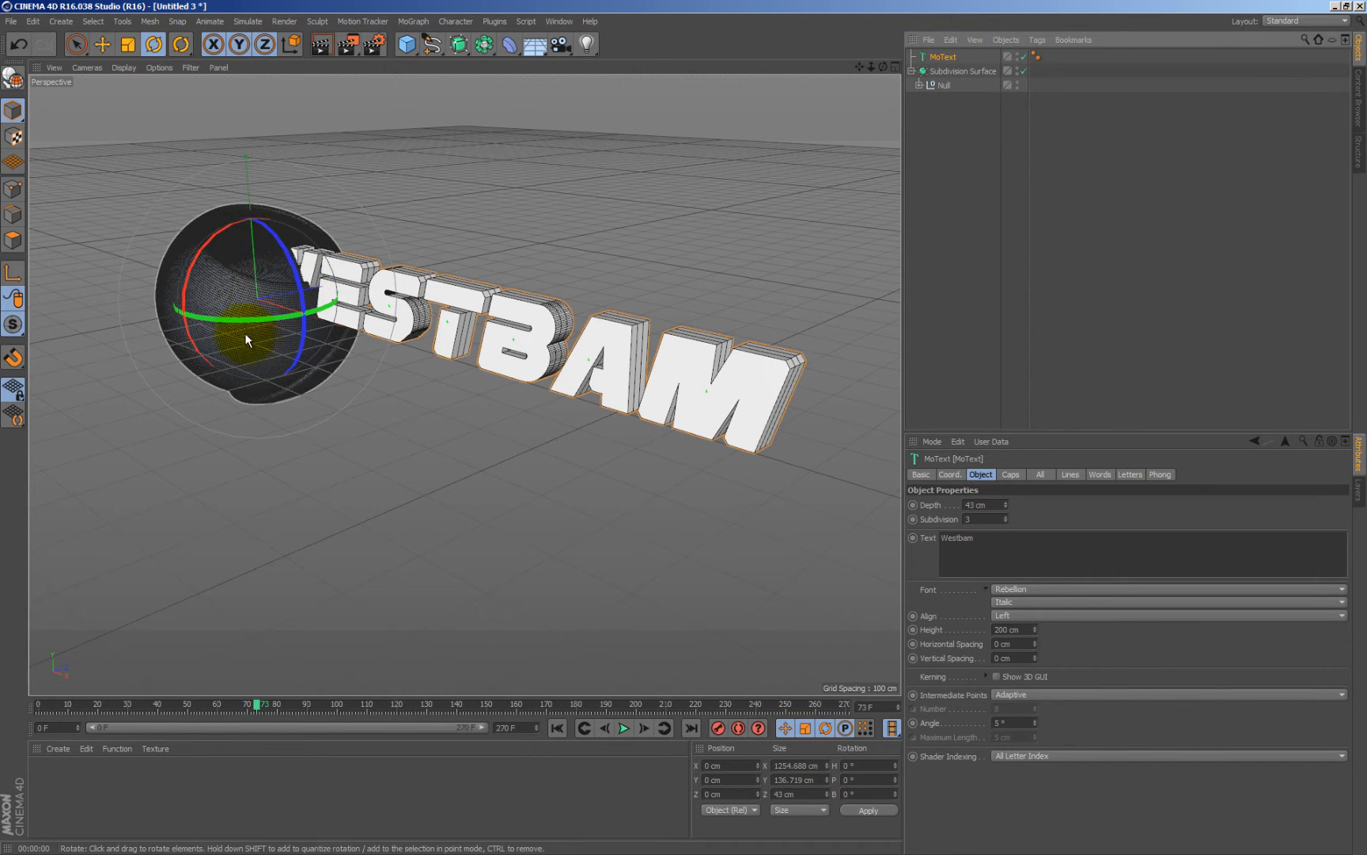
pyautogui.moveTo(242, 319); pyautogui.dragTo(278, 314)
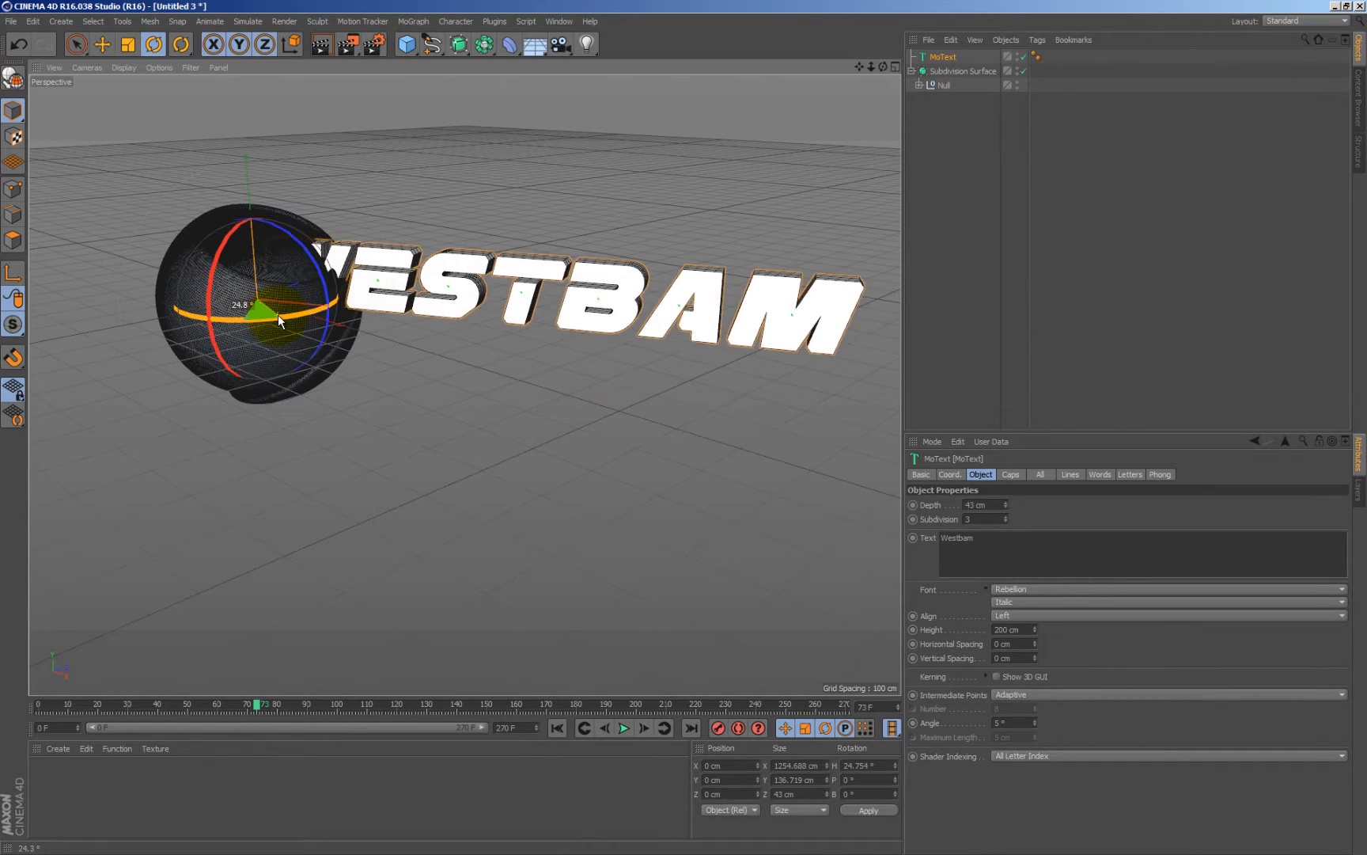
pyautogui.click(129, 45)
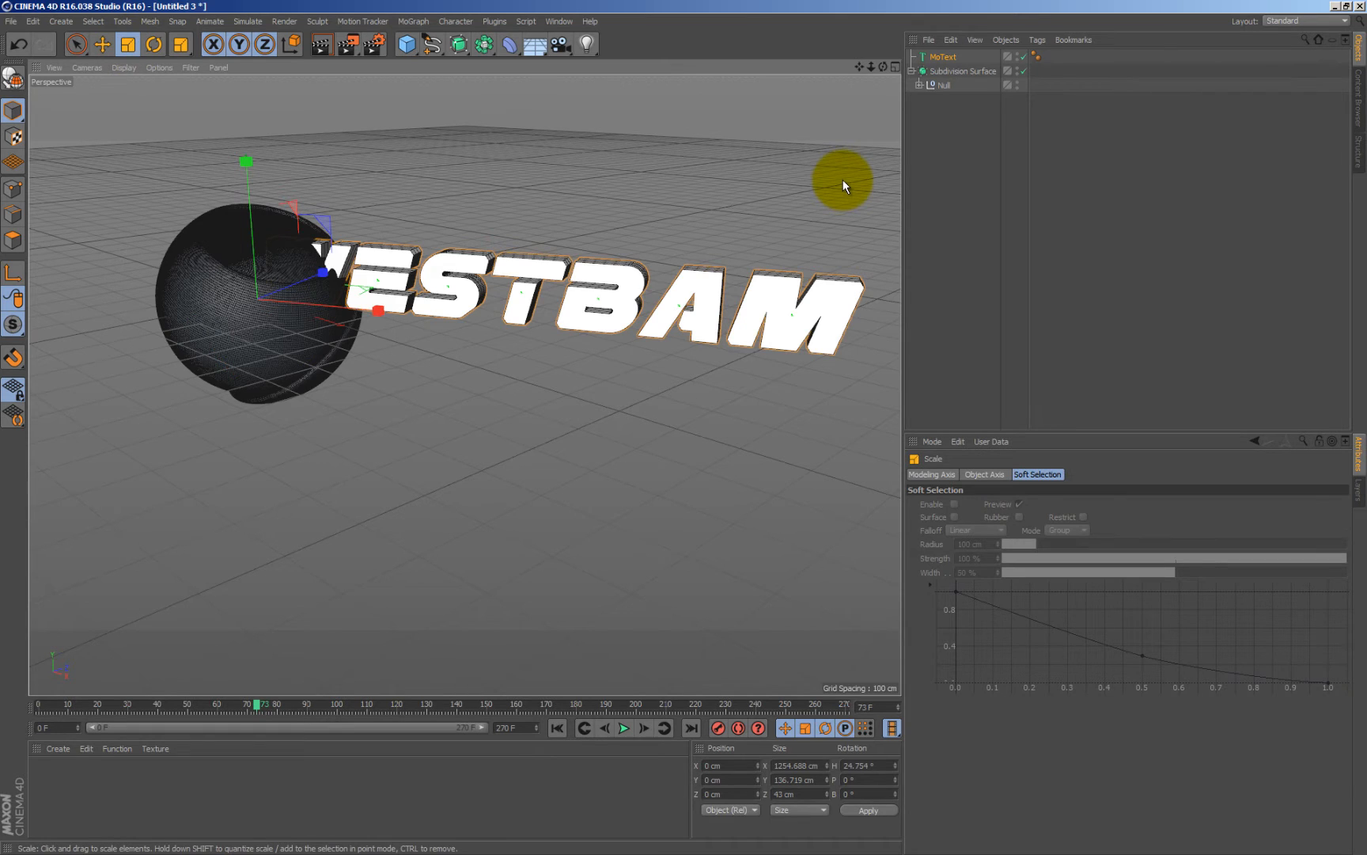
pyautogui.moveTo(833, 182); pyautogui.dragTo(694, 198)
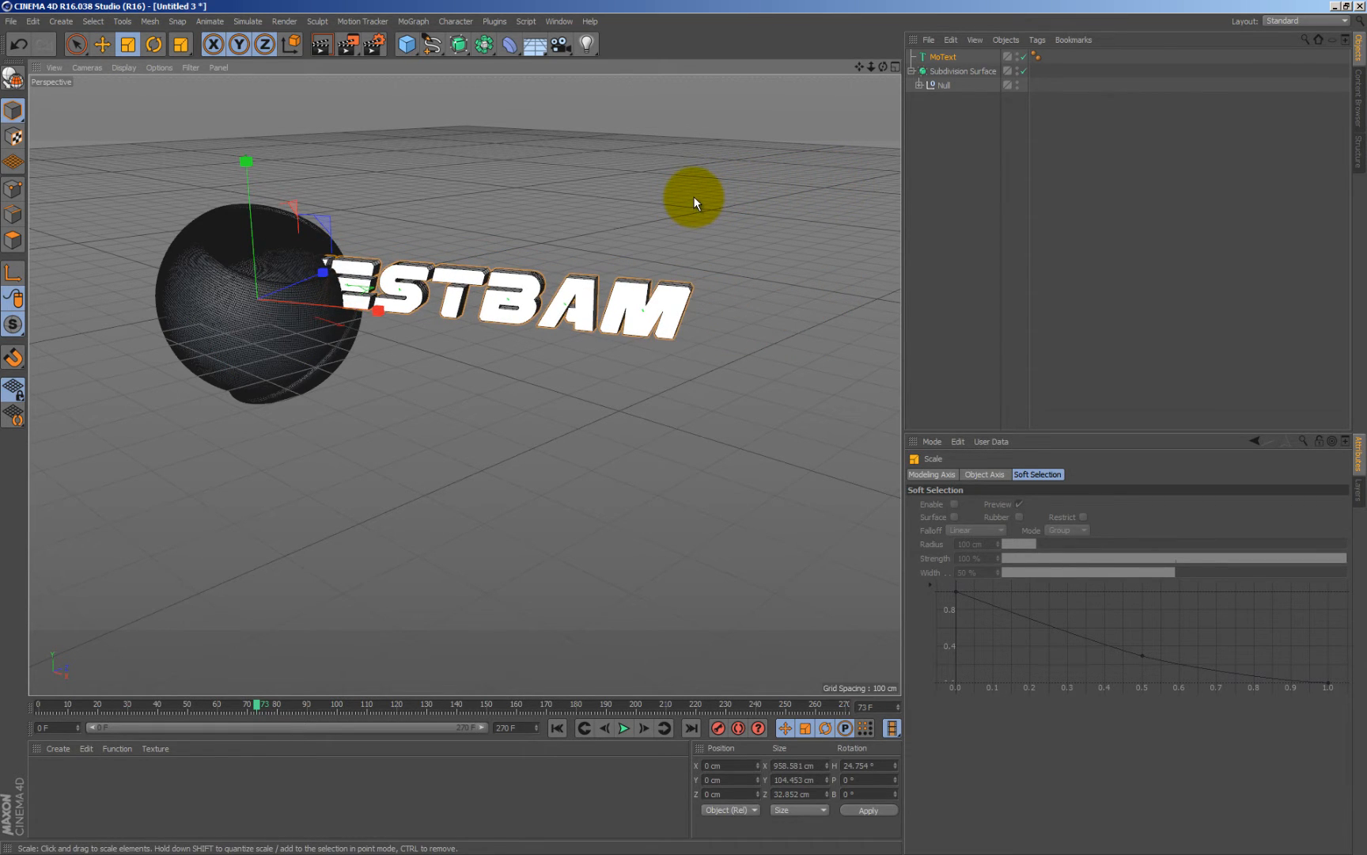
# Move the MoText beside the sphere to about X 320, Y -26, Z 144 cm, and scrub to frame 114
pyautogui.press('e')
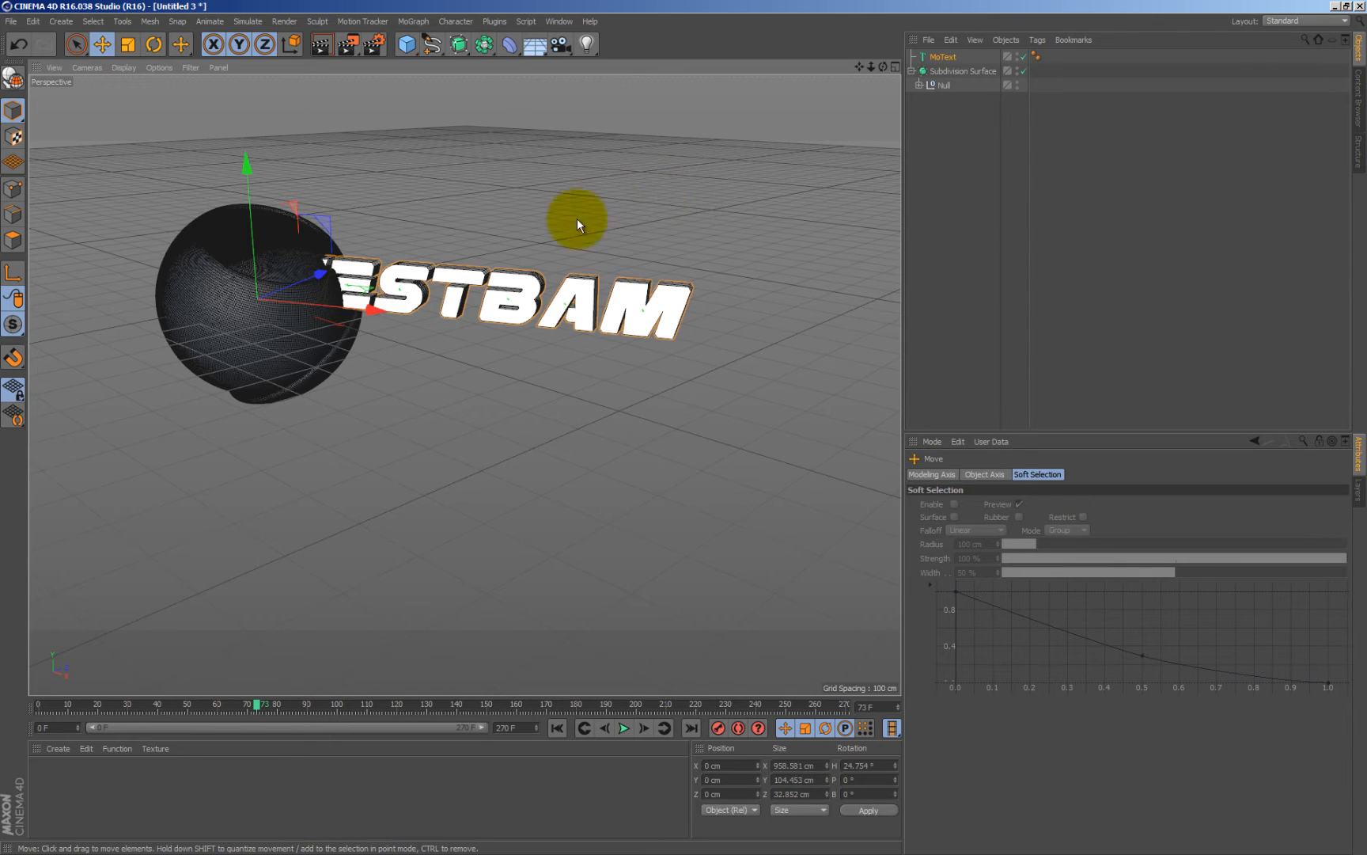
pyautogui.moveTo(375, 311); pyautogui.dragTo(617, 350)
pyautogui.scroll(1, 546, 355)
pyautogui.keyDown('alt'); pyautogui.moveTo(466, 364); pyautogui.dragTo(455, 383, button='middle'); pyautogui.keyUp('alt')
pyautogui.moveTo(479, 392)
pyautogui.mouseDown()
pyautogui.moveTo(512, 399)
pyautogui.moveTo(500, 406)
pyautogui.mouseUp()
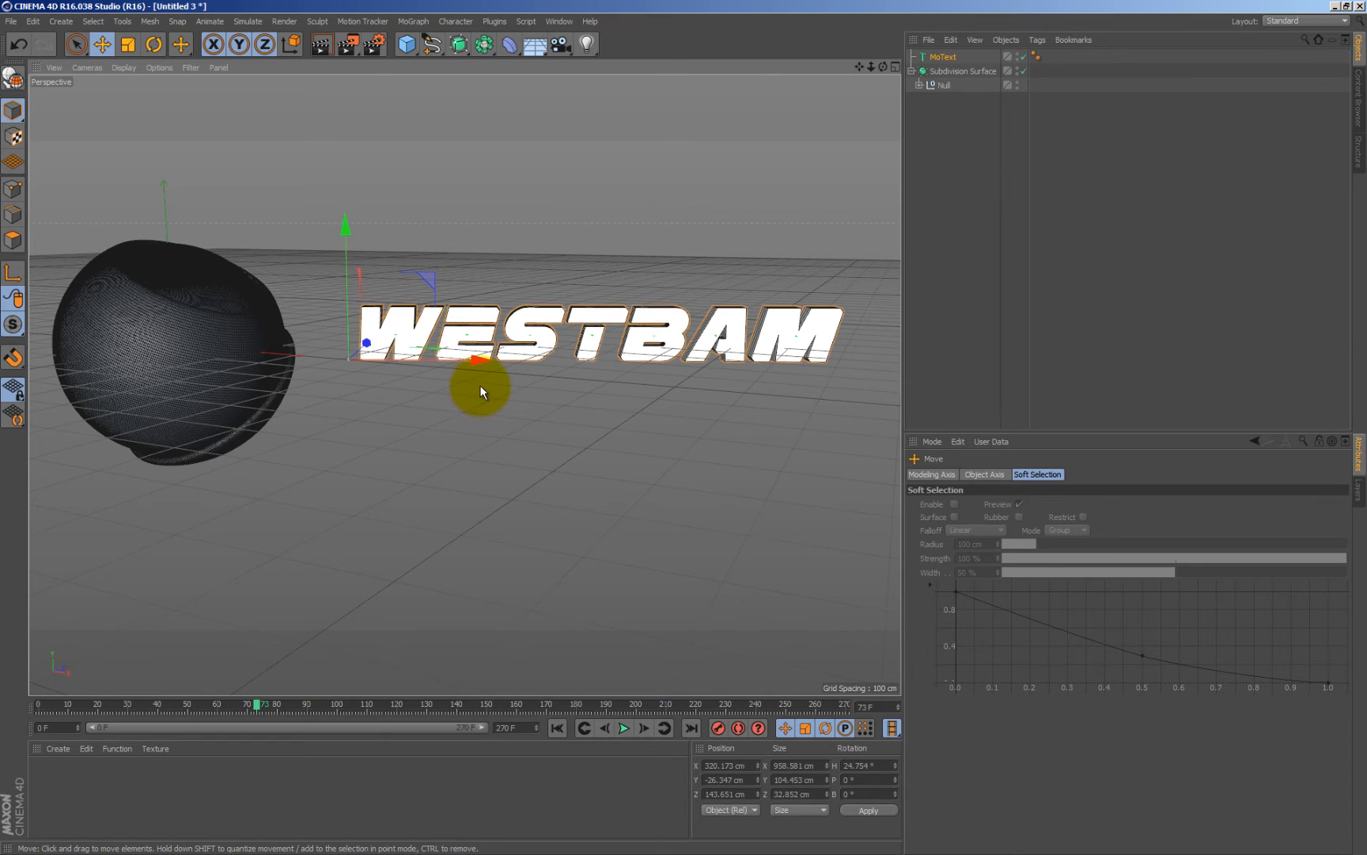
pyautogui.moveTo(258, 706); pyautogui.dragTo(380, 665)
pyautogui.scroll(-1, 501, 418)
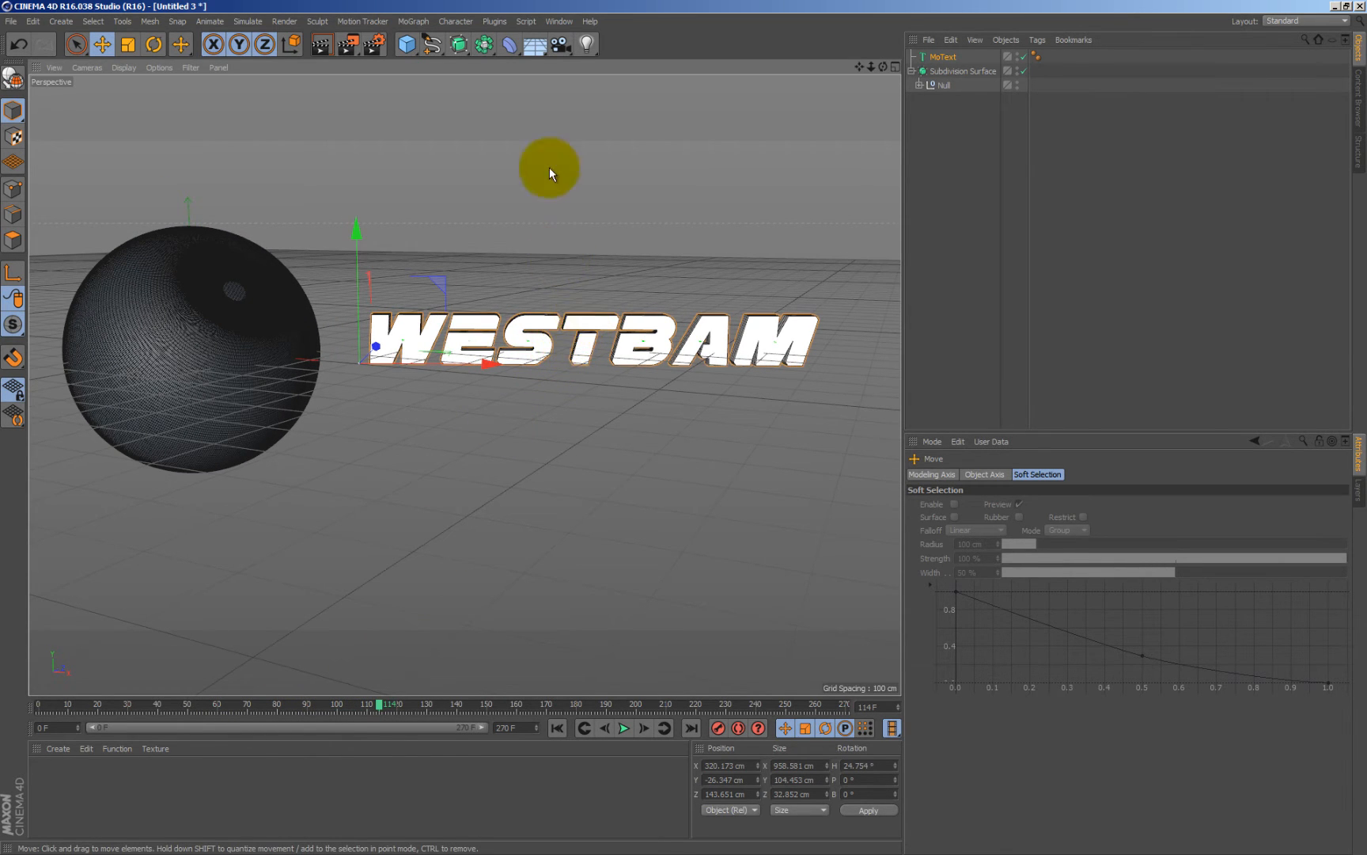
# Add a Melt deformer as a child of the MoText and set its strength to 0 %
pyautogui.click(513, 44)
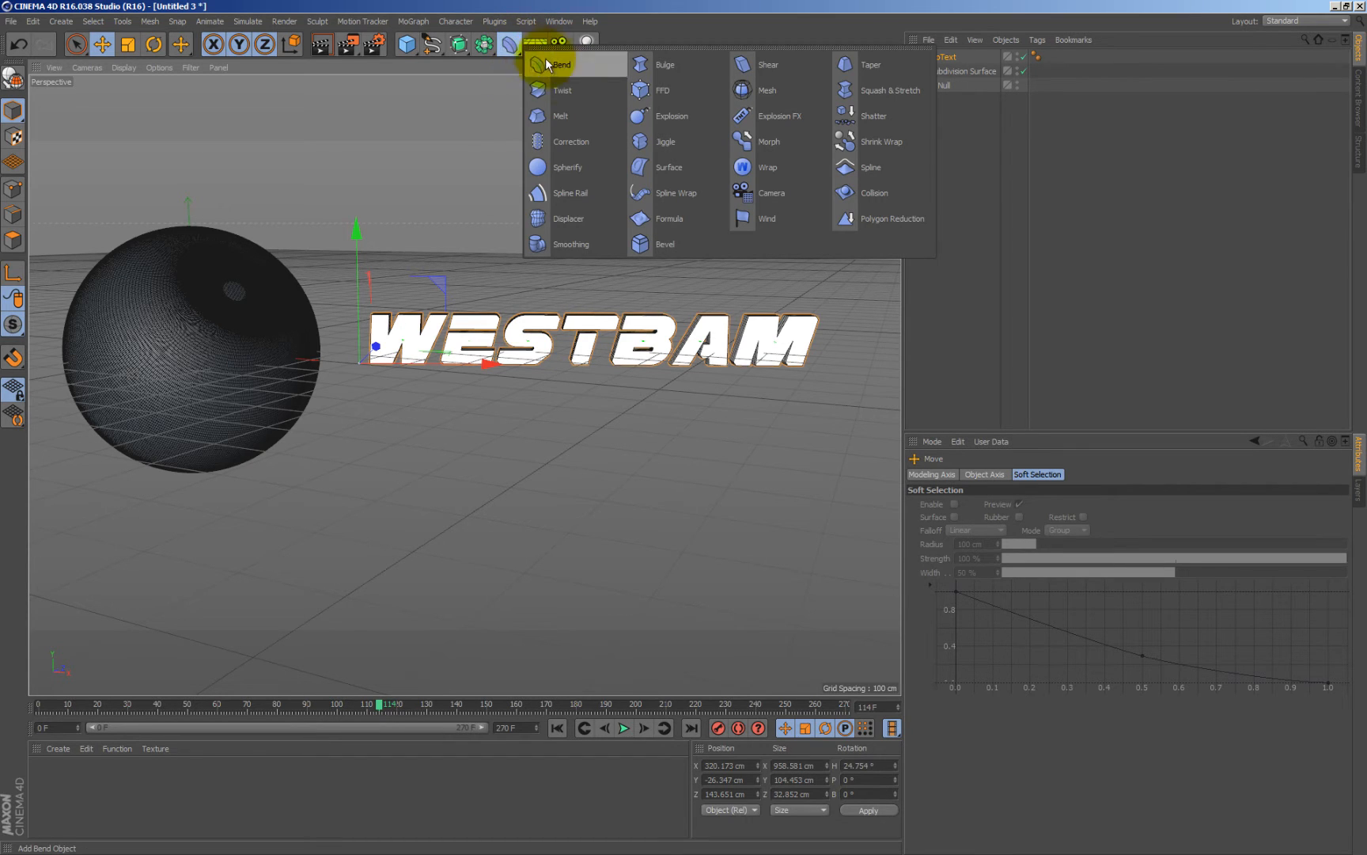
pyautogui.click(578, 115)
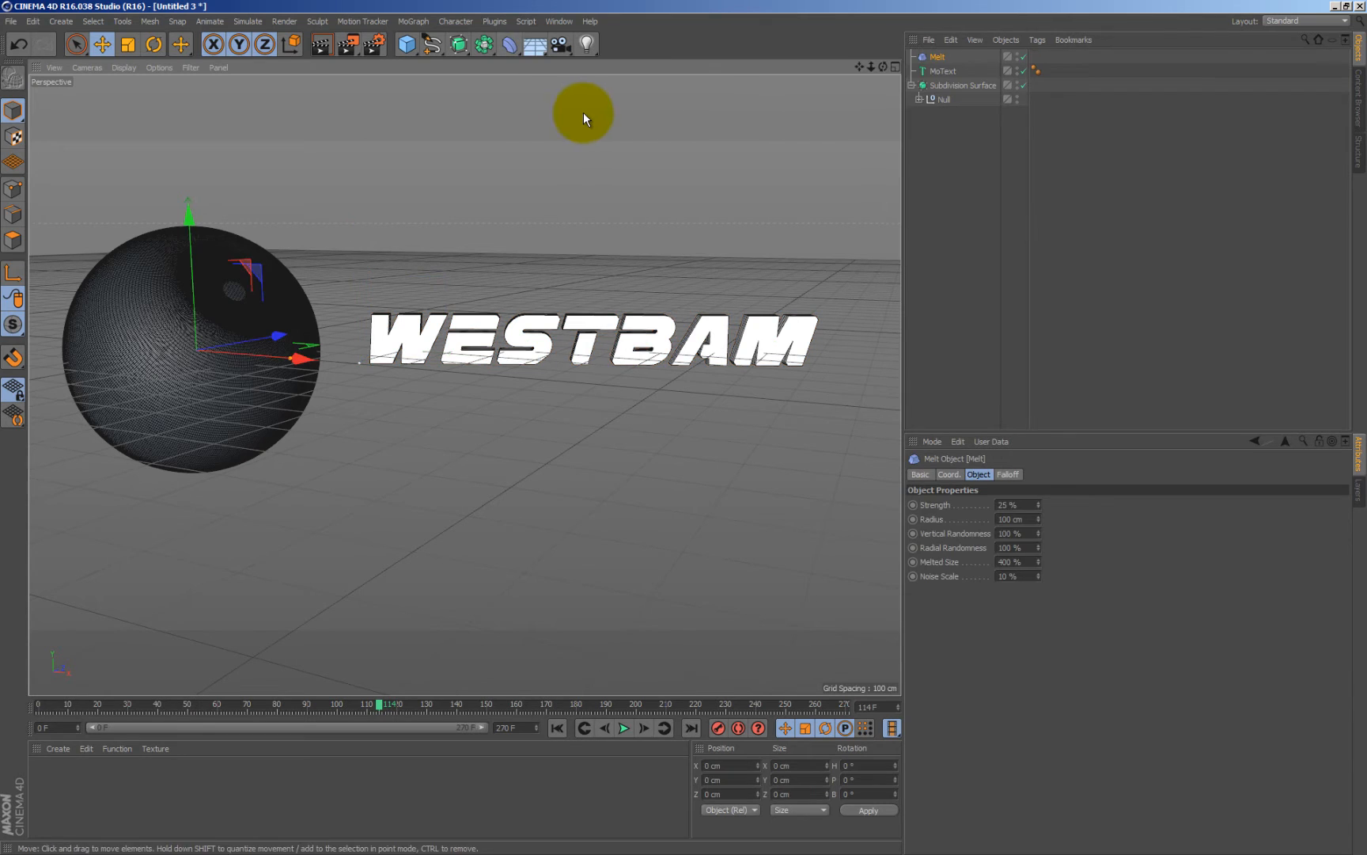
pyautogui.moveTo(942, 56); pyautogui.dragTo(940, 69)
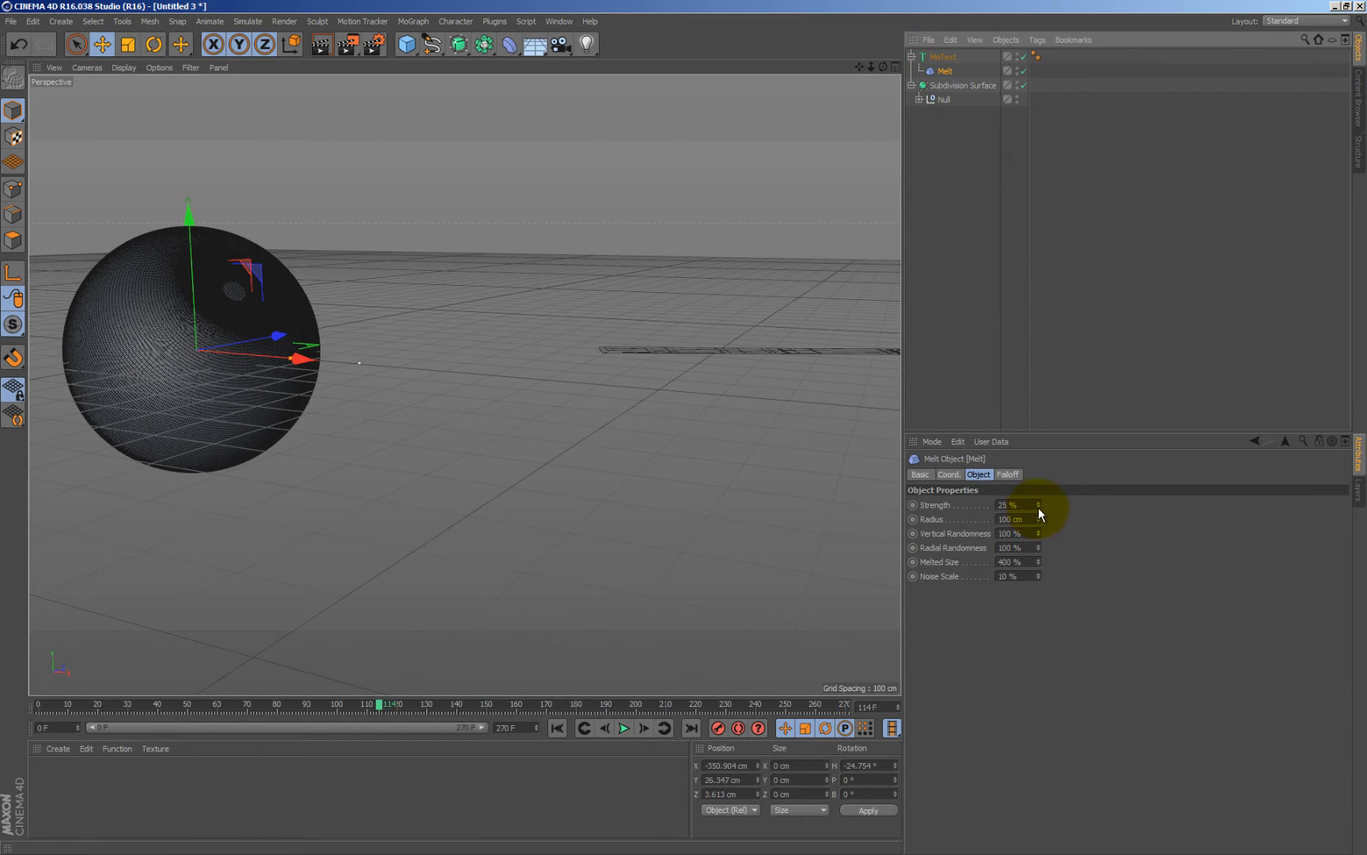
pyautogui.moveTo(1038, 507)
pyautogui.mouseDown()
pyautogui.moveTo(1040, 495)
pyautogui.moveTo(1039, 514)
pyautogui.mouseUp()
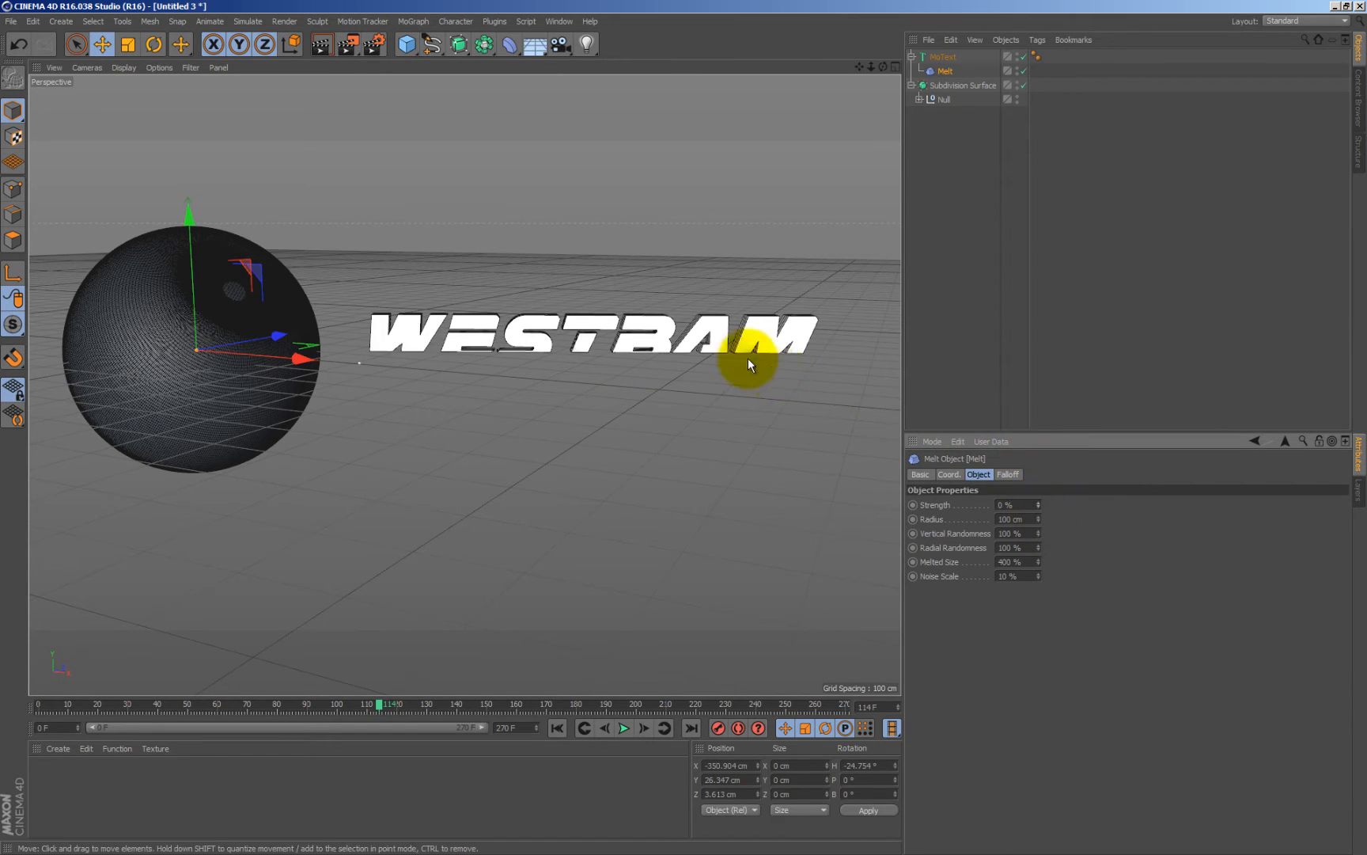
# Lower the Melt deformer to about Y -14 cm and set its strength to 6 %
pyautogui.click(943, 69)
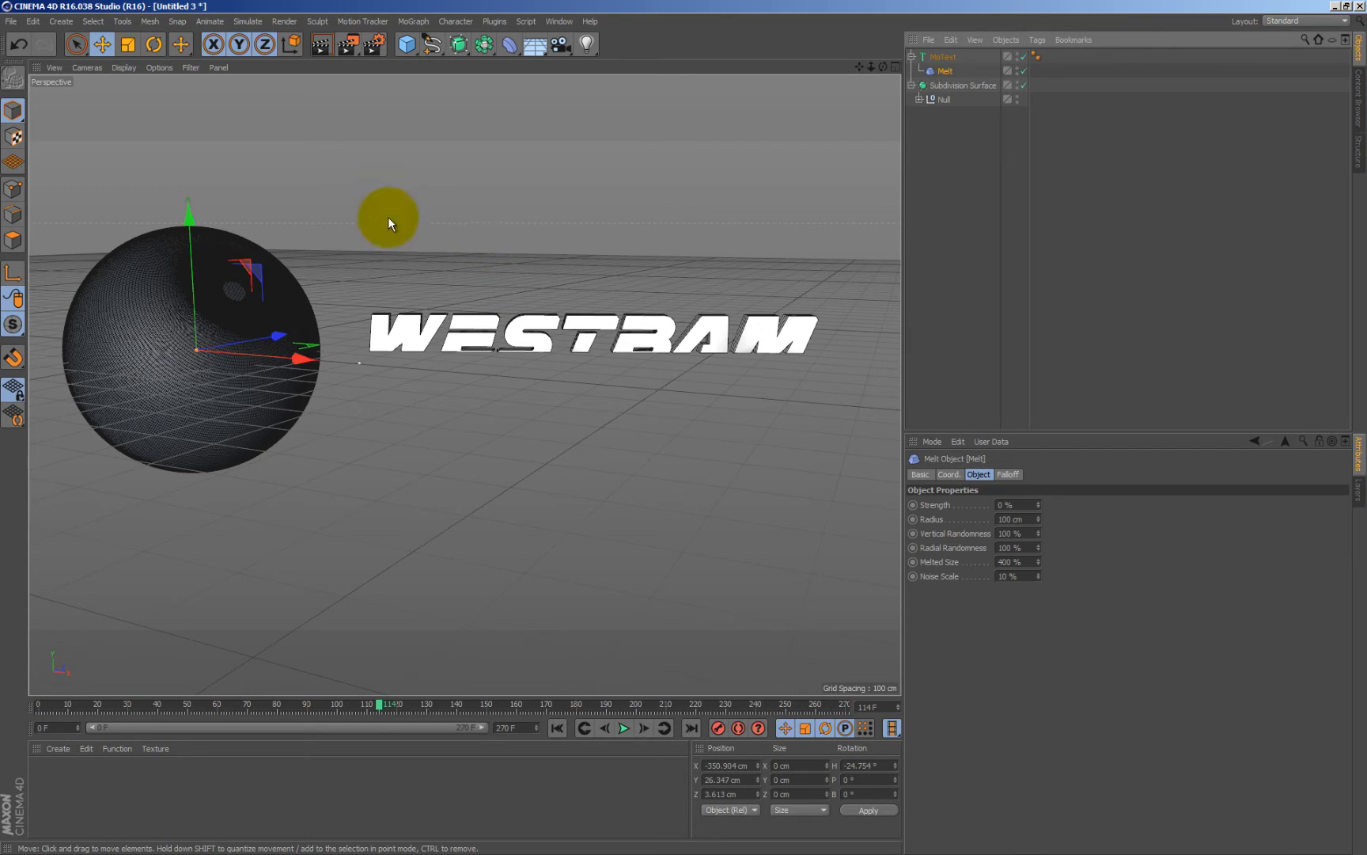
pyautogui.moveTo(189, 209); pyautogui.dragTo(187, 231)
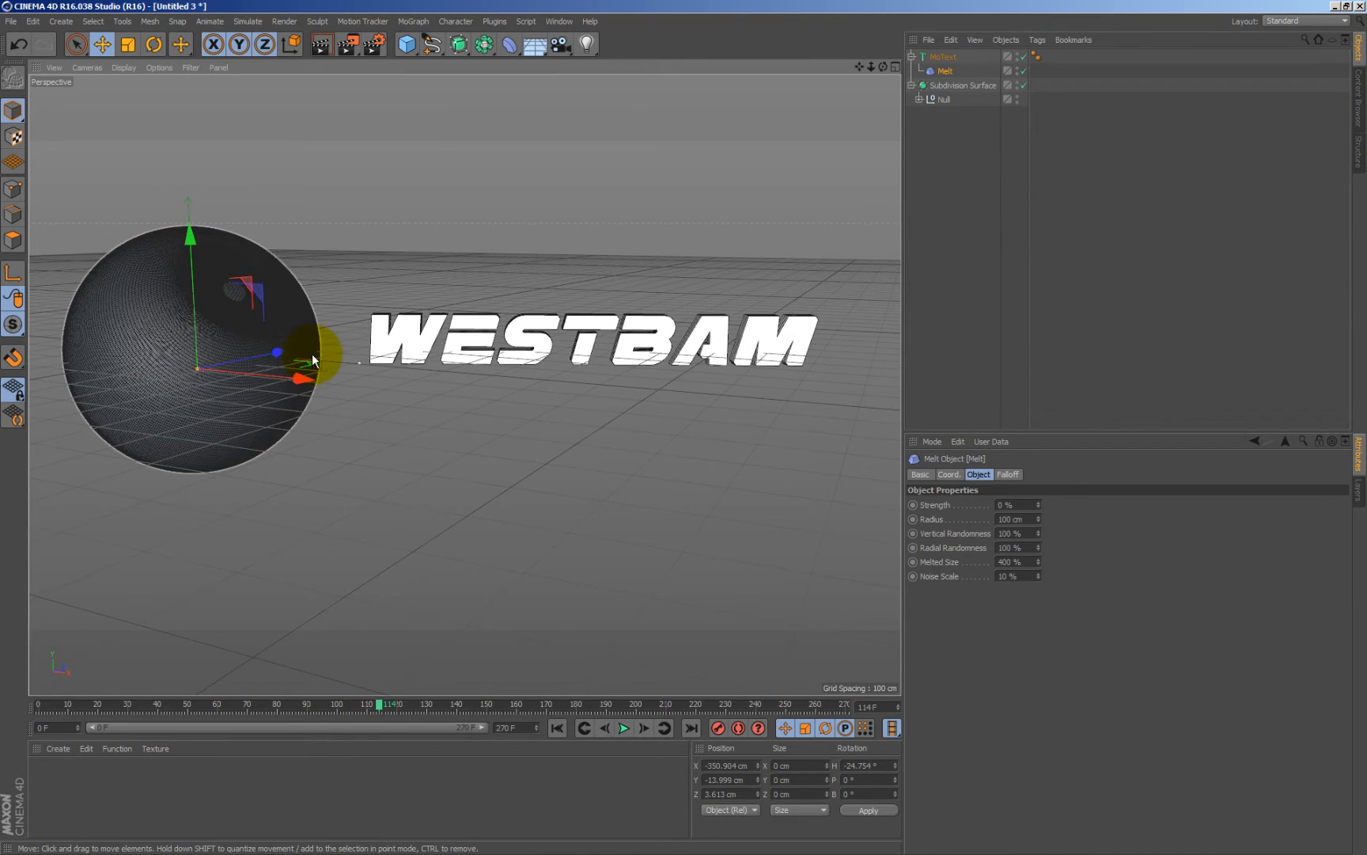
pyautogui.moveTo(1041, 503); pyautogui.dragTo(1040, 501)
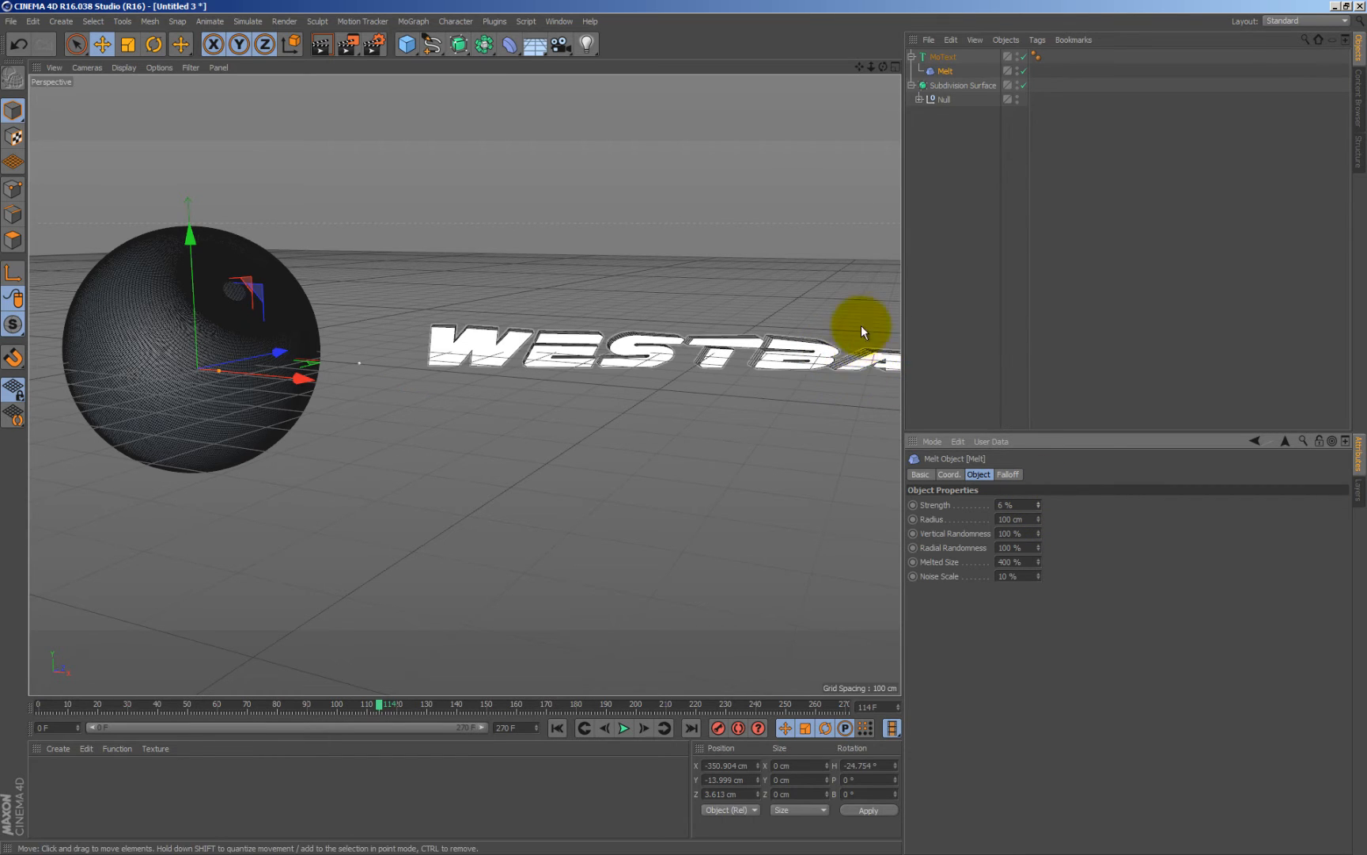
# Move the Melt deformer's axis beneath the text to about X 420, Z -352 cm and set its strength to 33 %
pyautogui.click(15, 273)
pyautogui.moveTo(301, 380); pyautogui.dragTo(699, 417)
pyautogui.moveTo(1039, 504); pyautogui.dragTo(1036, 499)
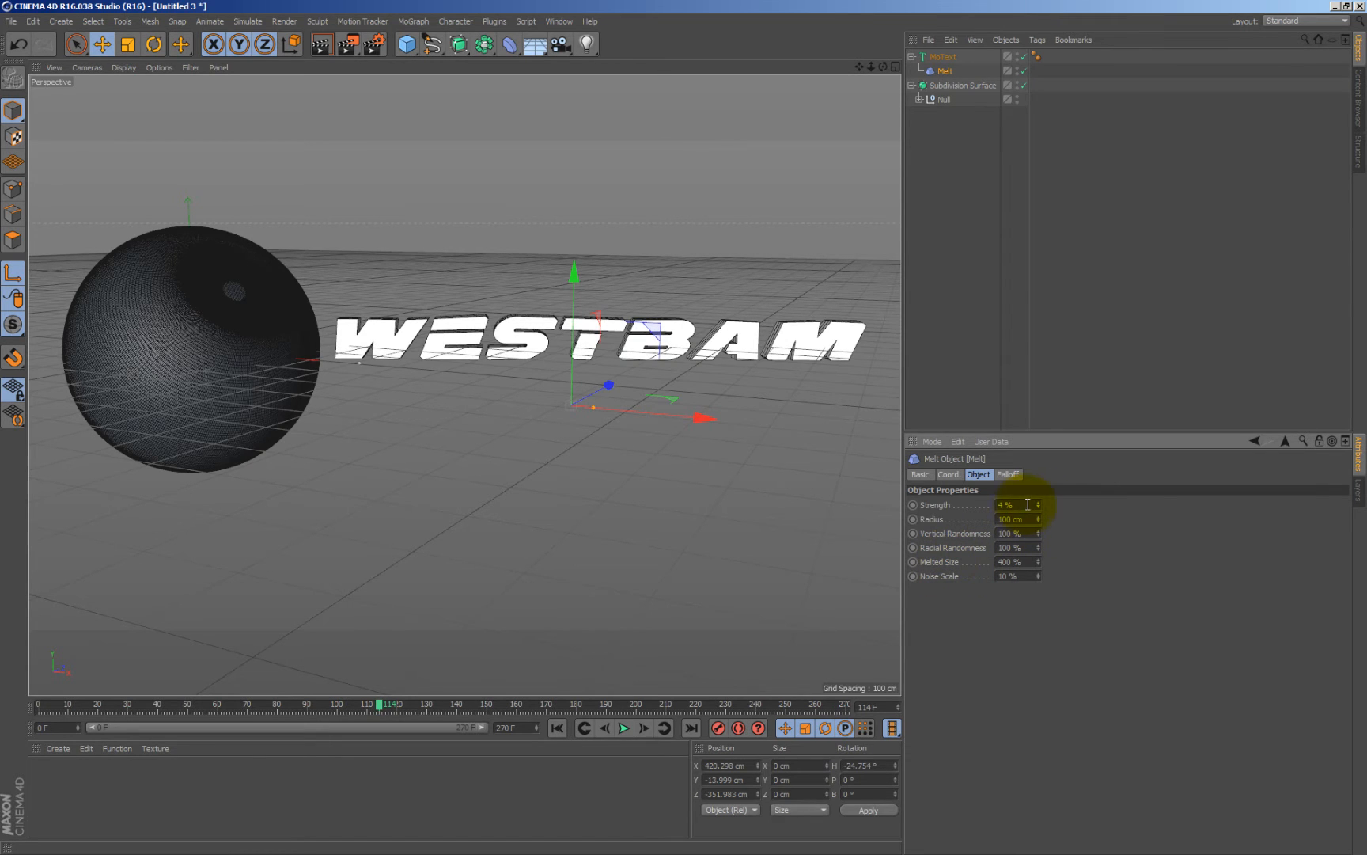
pyautogui.moveTo(1039, 511); pyautogui.dragTo(1038, 504)
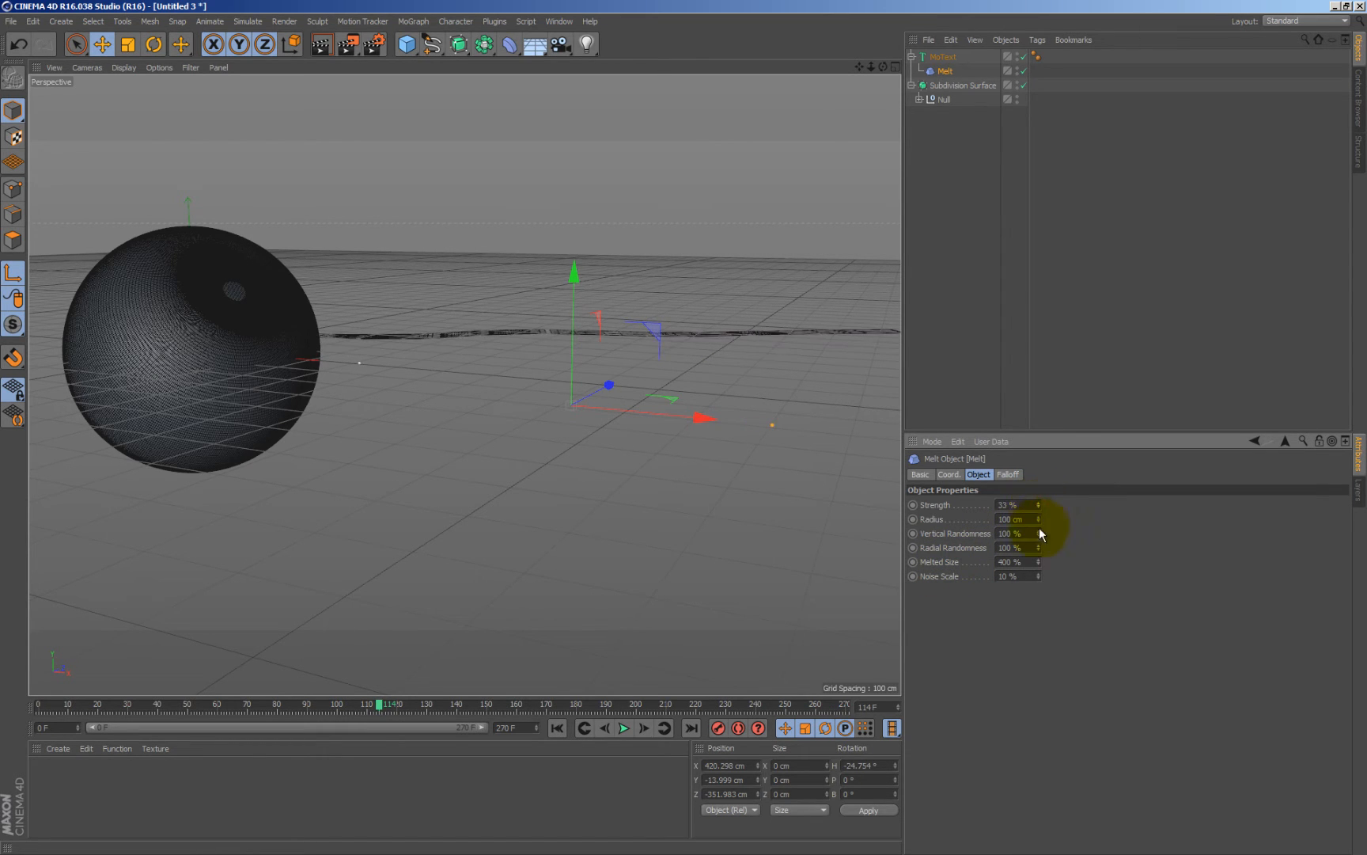
# Set the Melt deformer's melted size to 100 % and strength to 100 %, and render the view
pyautogui.doubleClick(1019, 559)
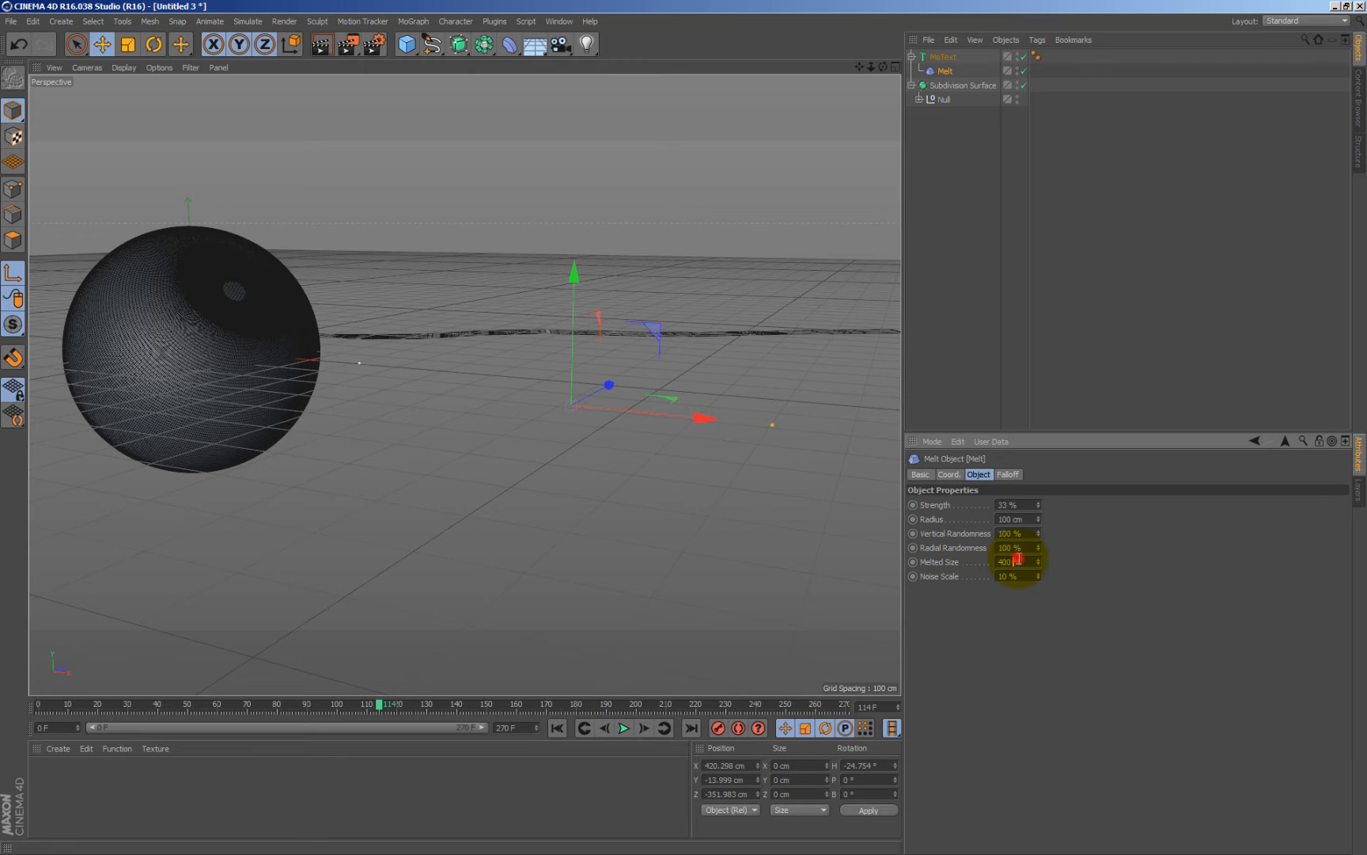
pyautogui.press('BackSpace')
pyautogui.write('100')
pyautogui.press('Return')
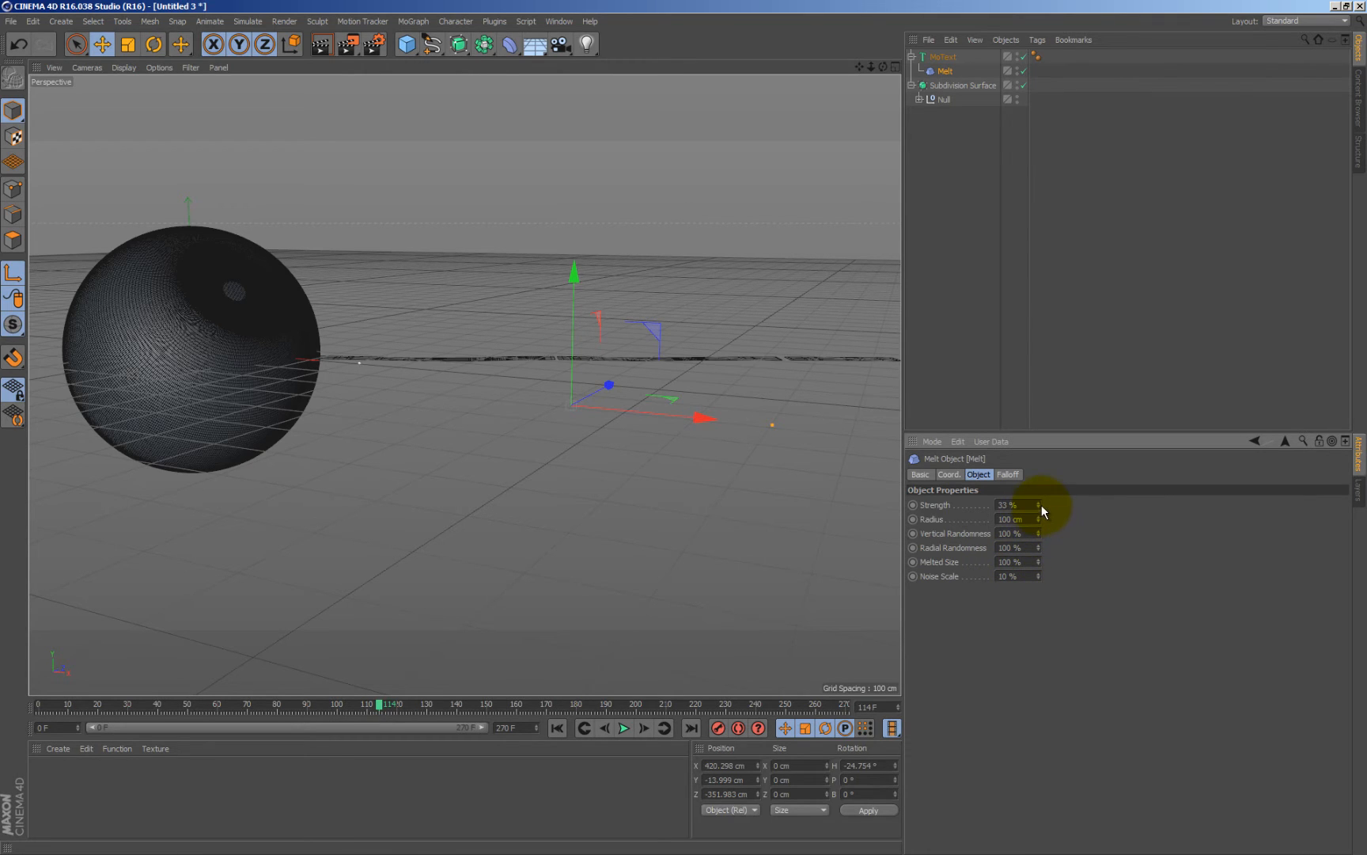
pyautogui.moveTo(1037, 504); pyautogui.dragTo(1038, 499)
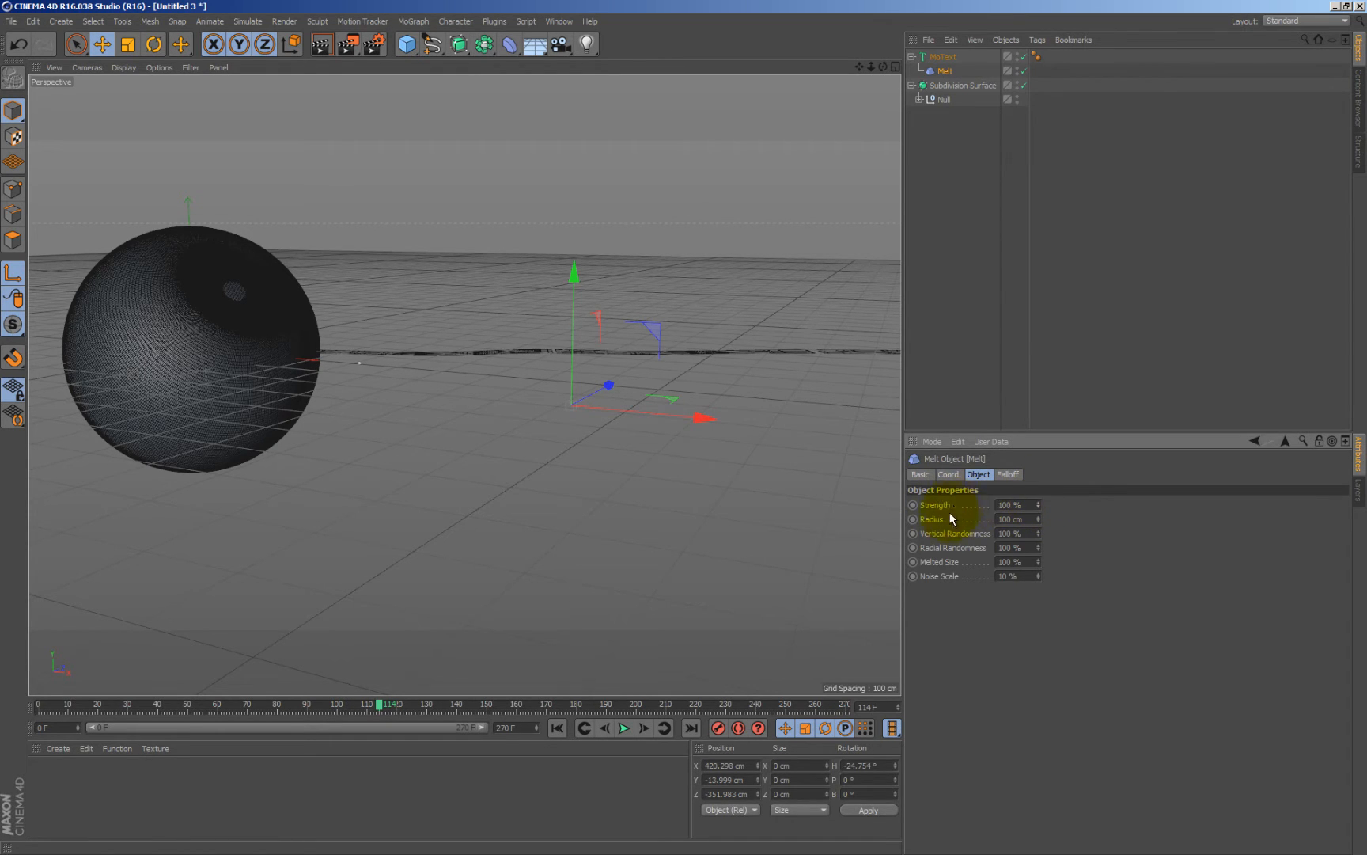
pyautogui.click(320, 44)
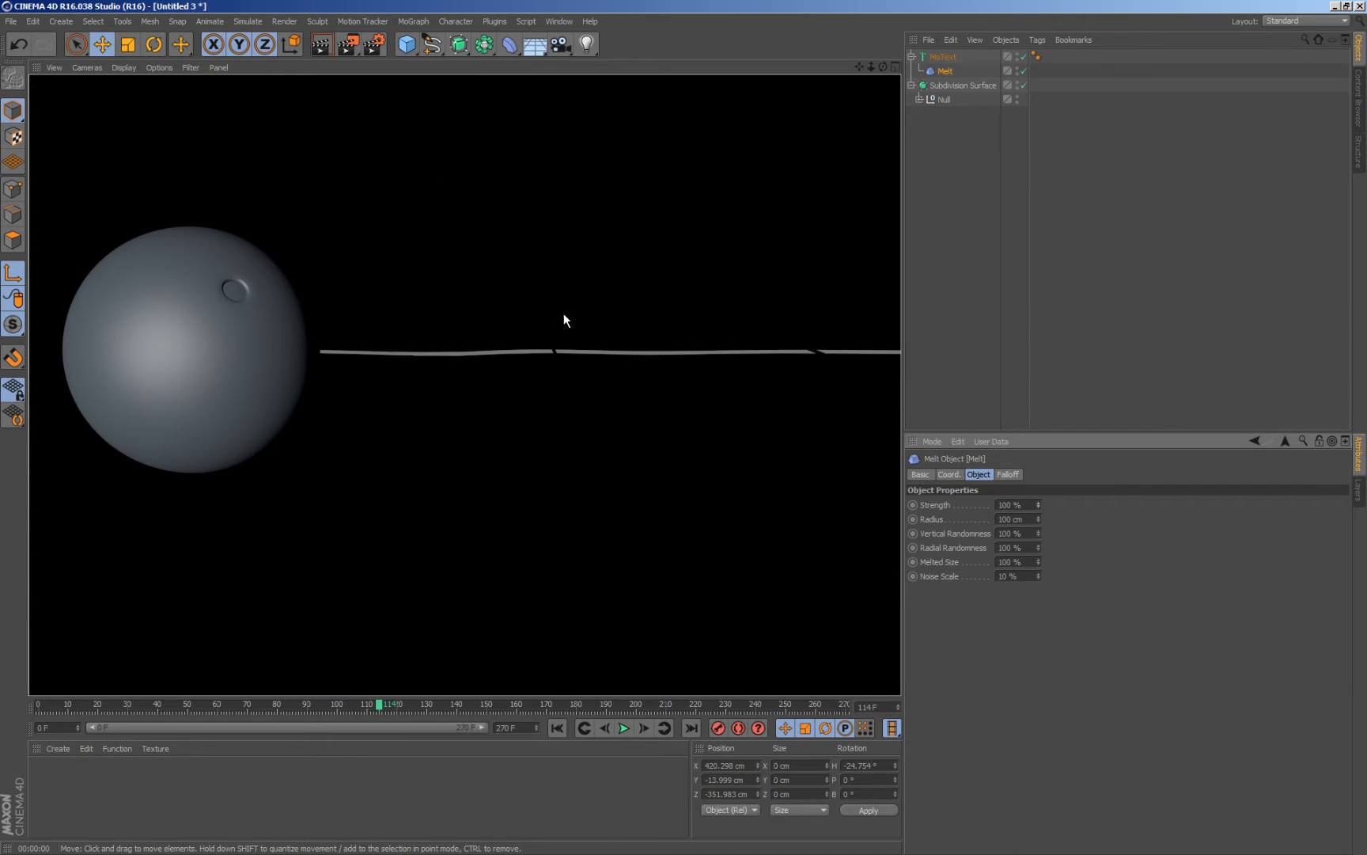
# Disable the MoText and keyframe its Enabled state off at frame 150
pyautogui.click(942, 55)
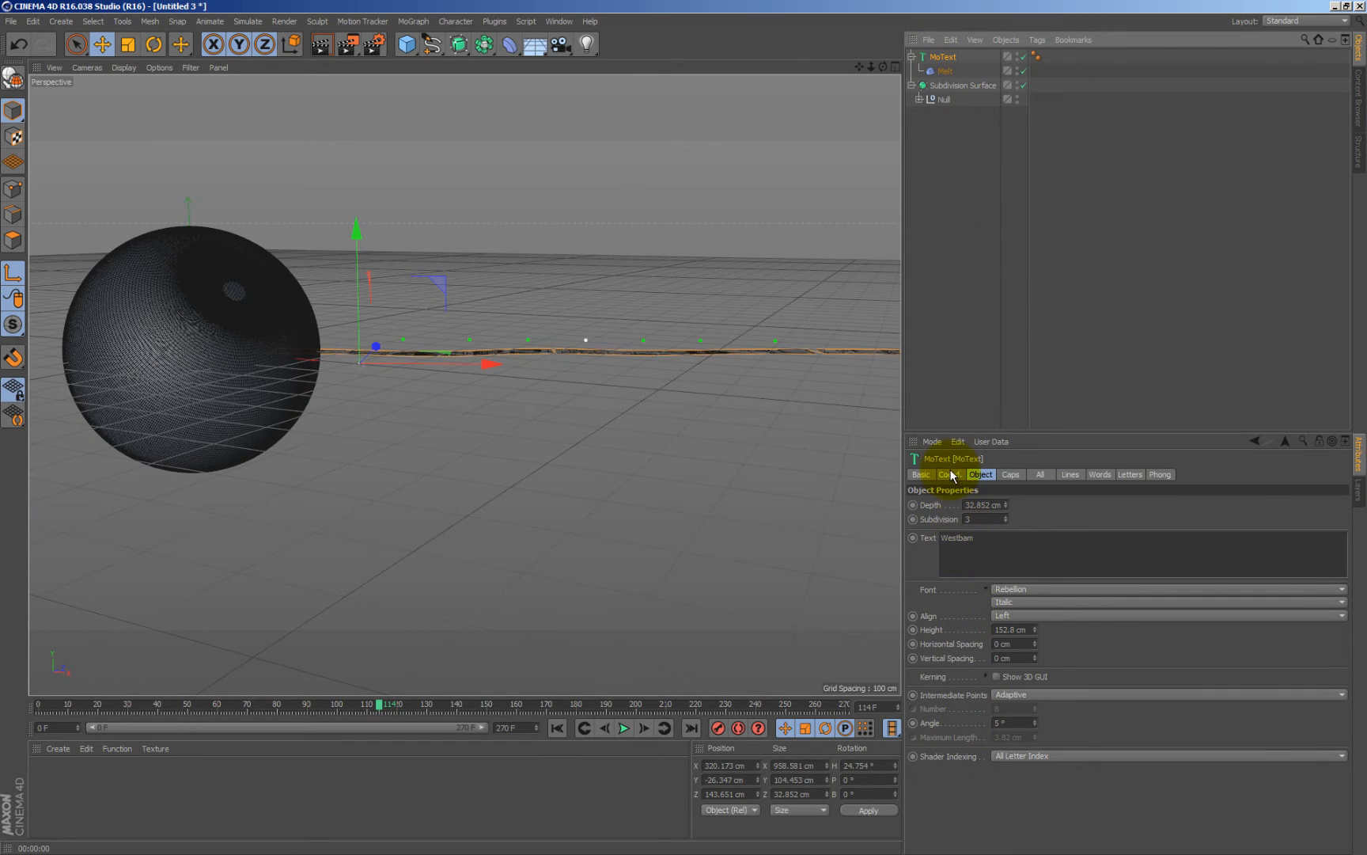
pyautogui.click(920, 474)
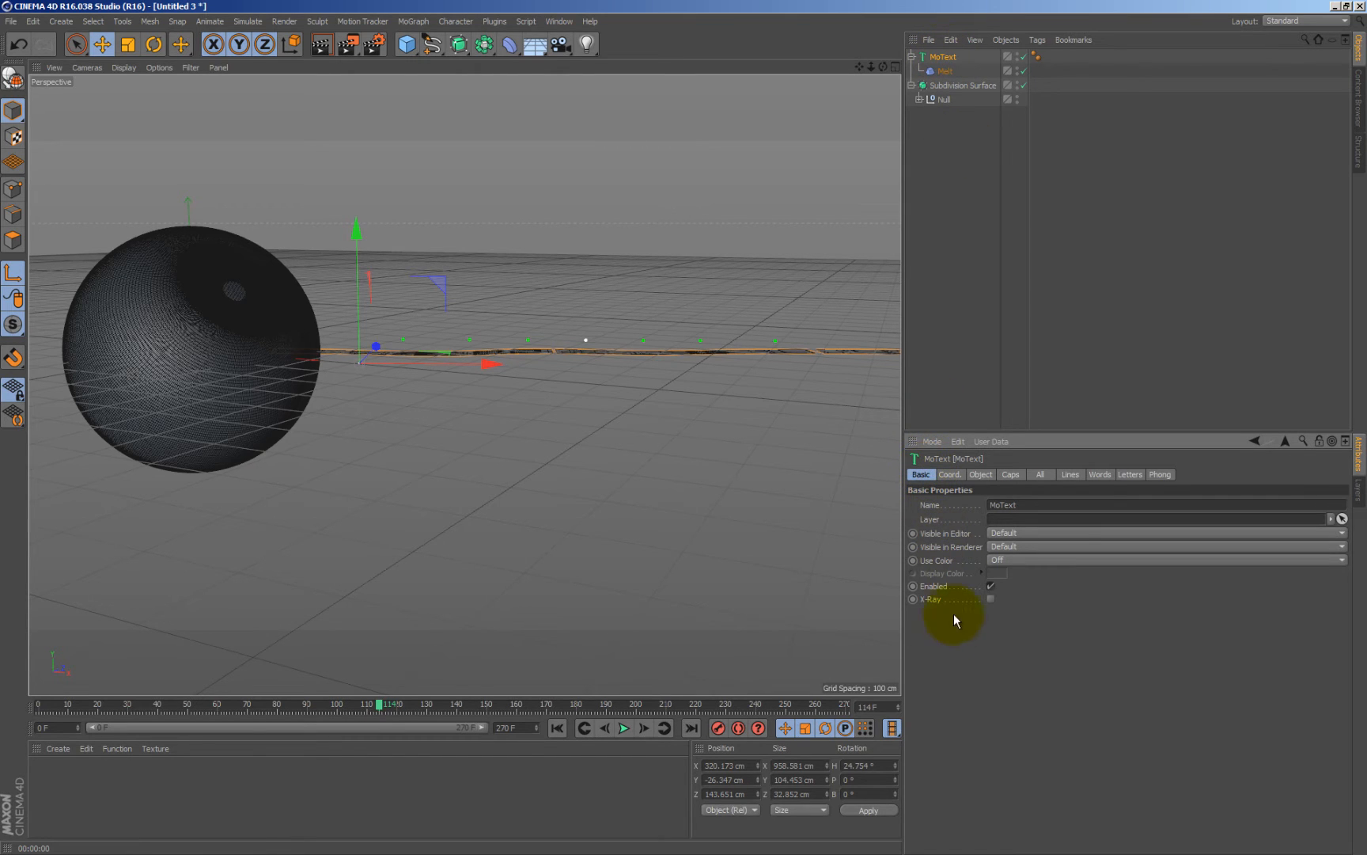
pyautogui.click(990, 585)
pyautogui.click(321, 45)
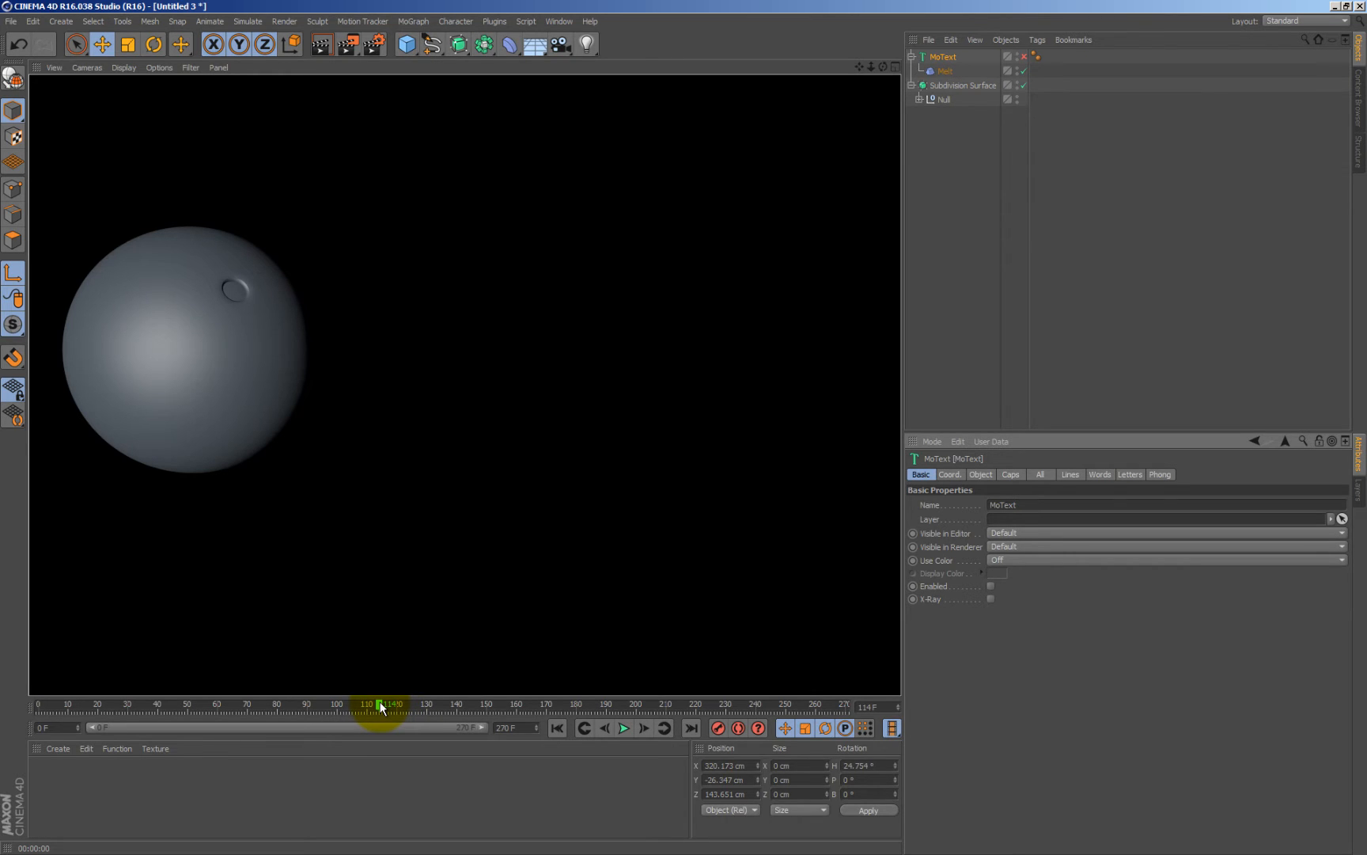
pyautogui.moveTo(380, 707); pyautogui.dragTo(488, 707)
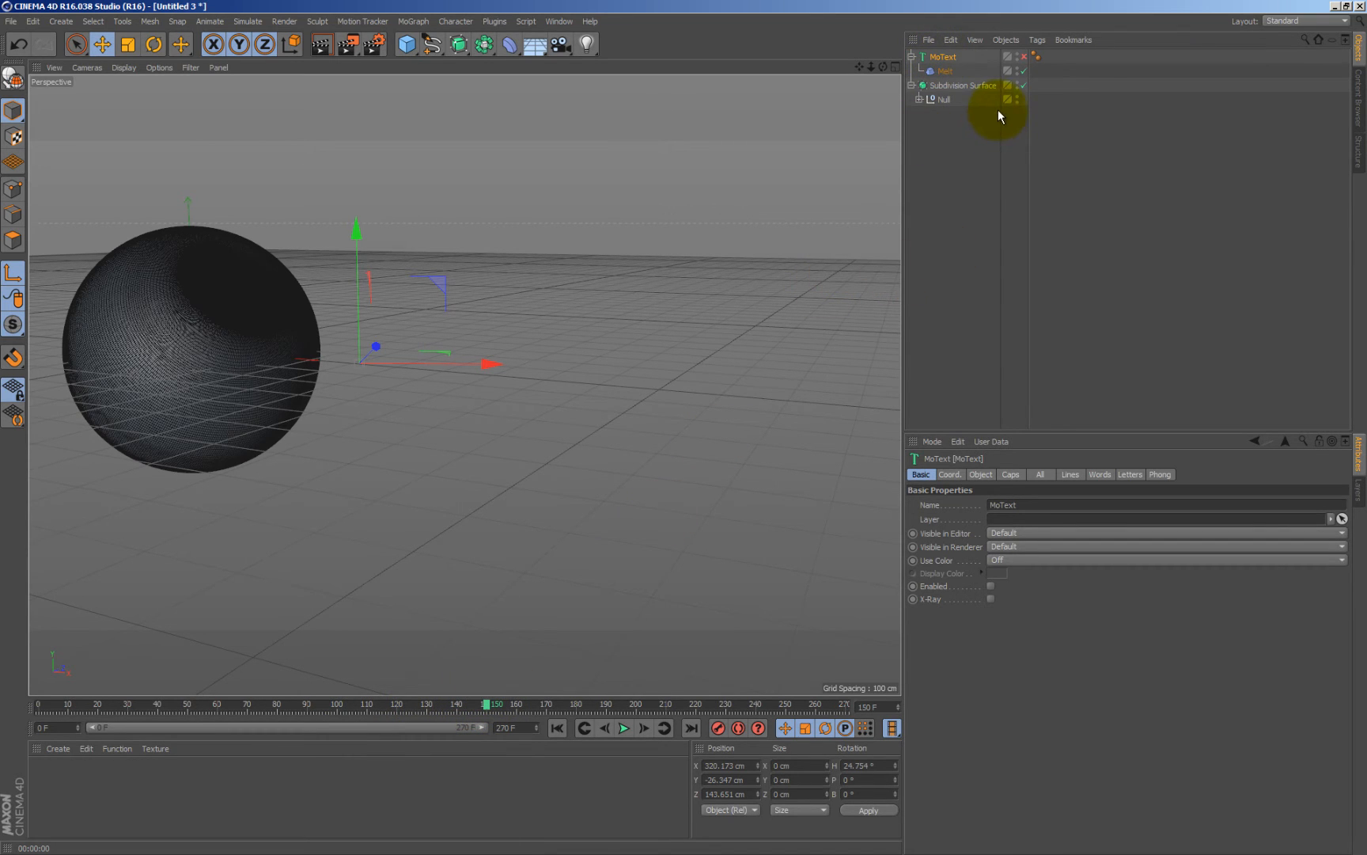
pyautogui.click(913, 587)
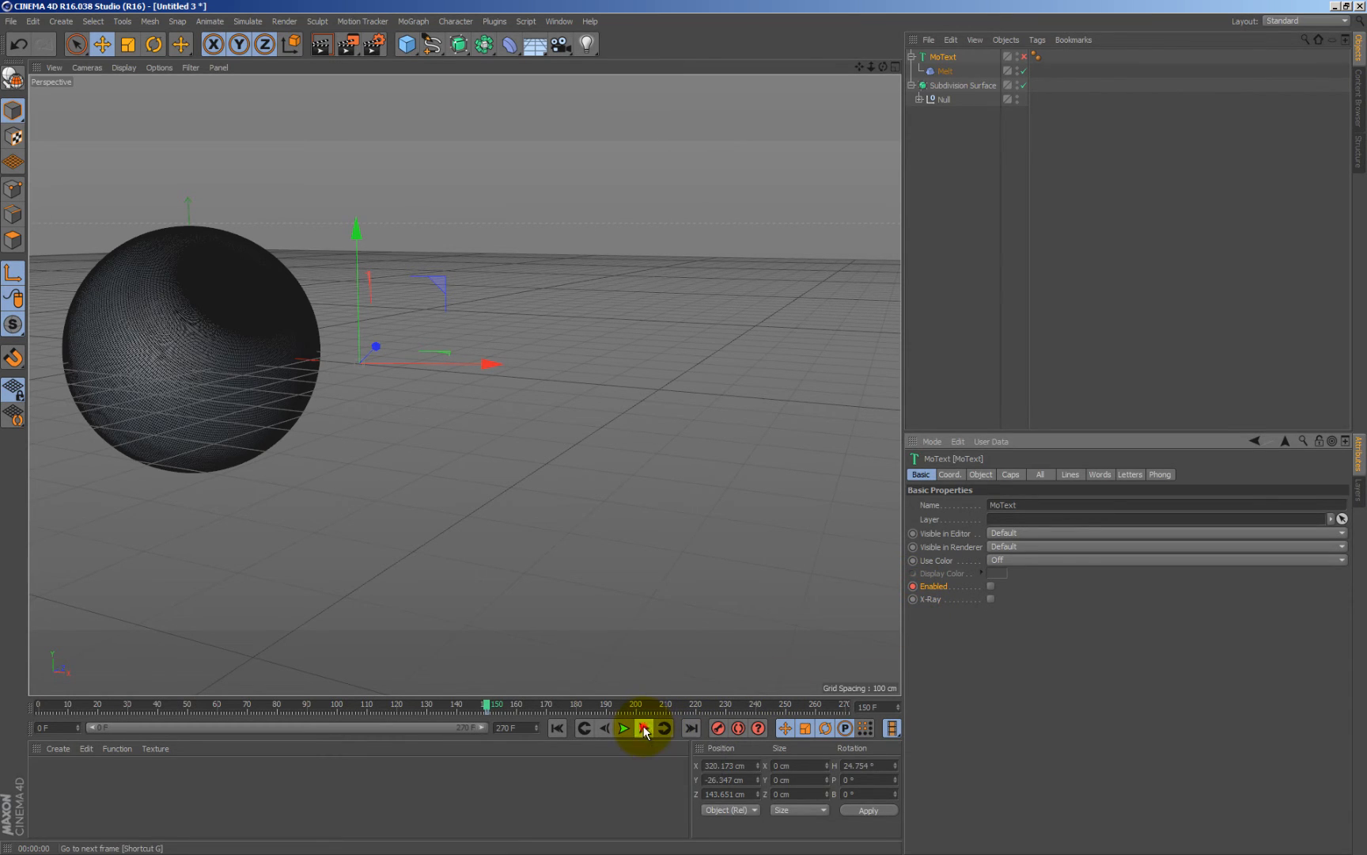
# Enable the MoText one frame further on, at frame 151, and keyframe its Enabled state on
pyautogui.click(643, 727)
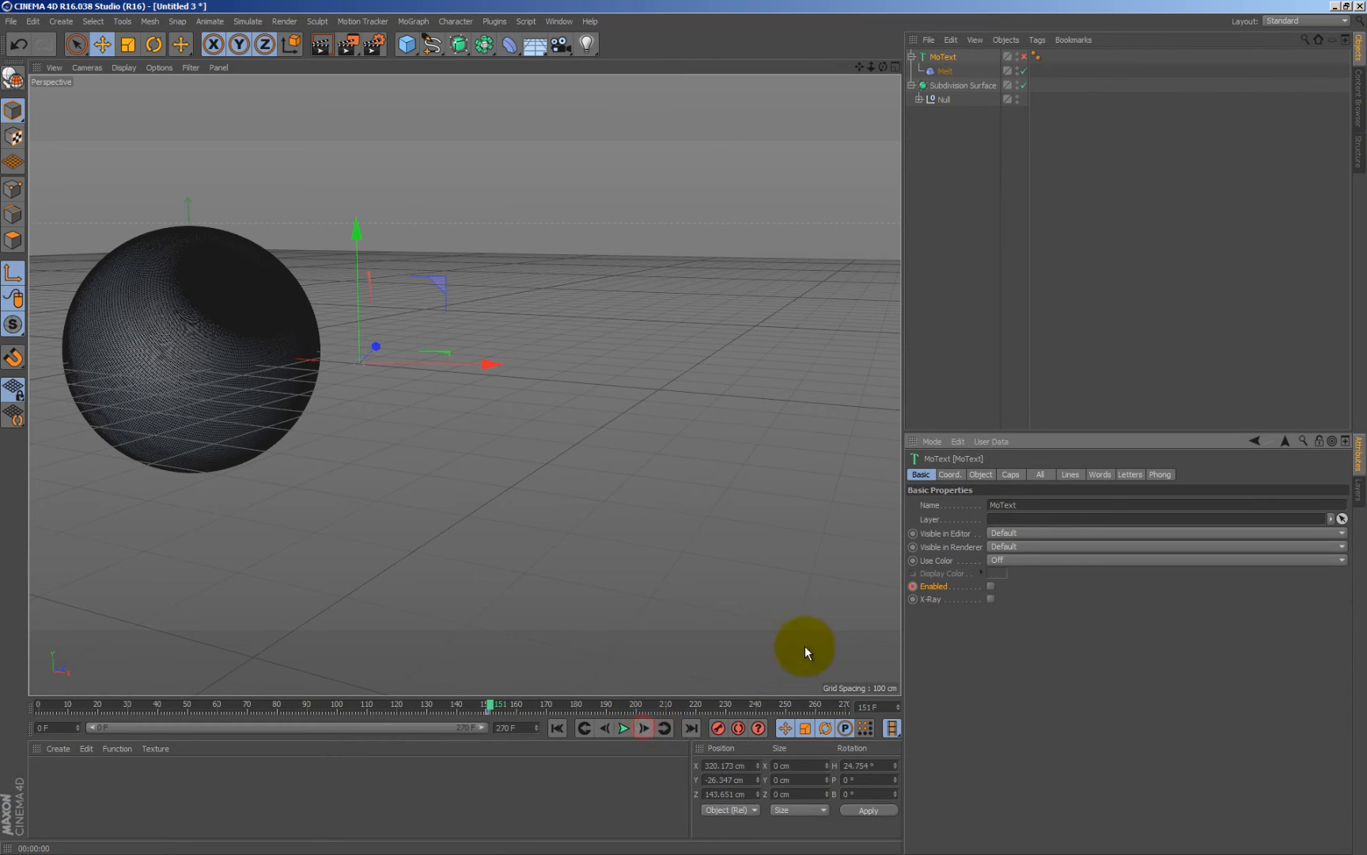
pyautogui.click(991, 586)
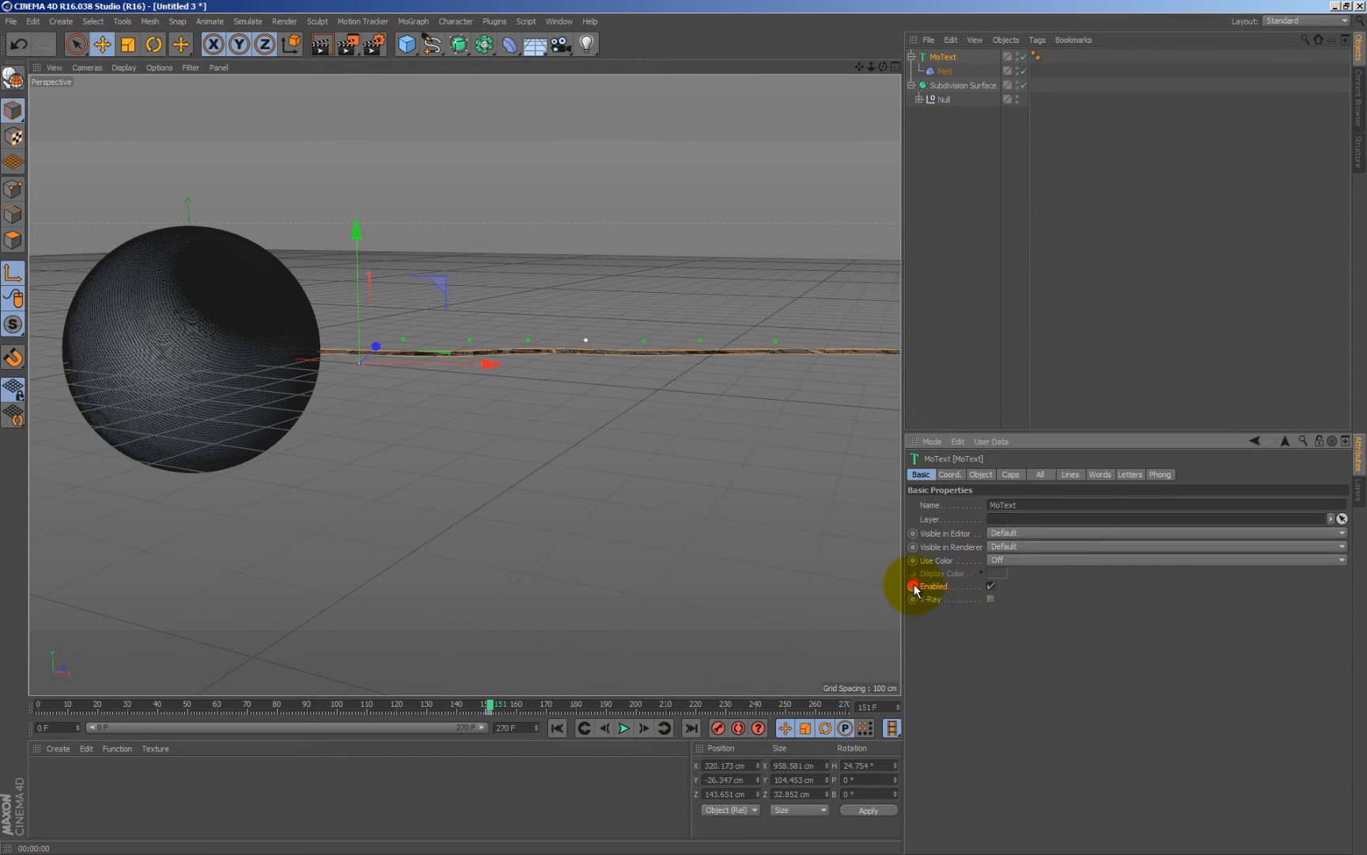
pyautogui.click(913, 586)
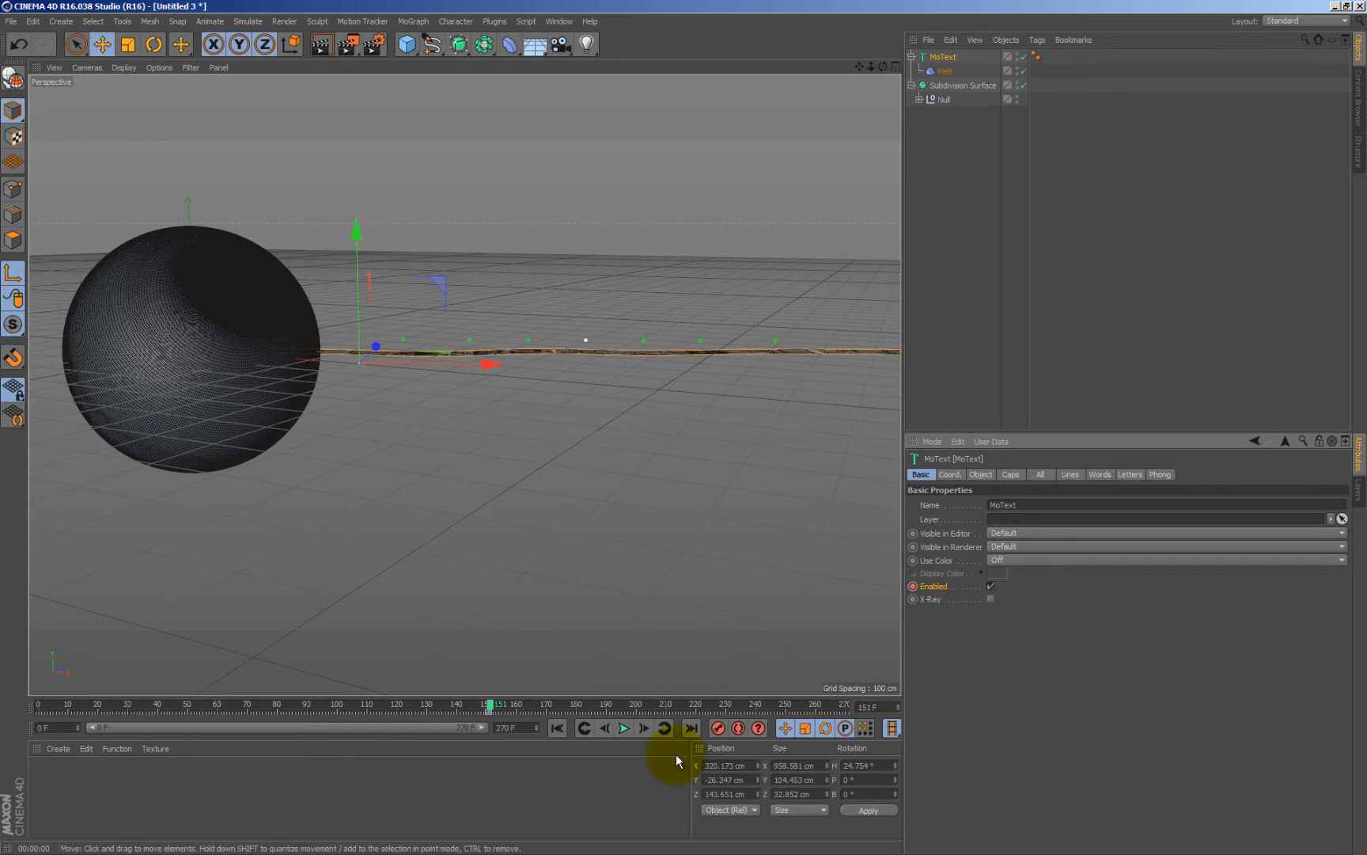
# Keyframe the Melt deformer's strength at 0 % on frame 150
pyautogui.click(605, 728)
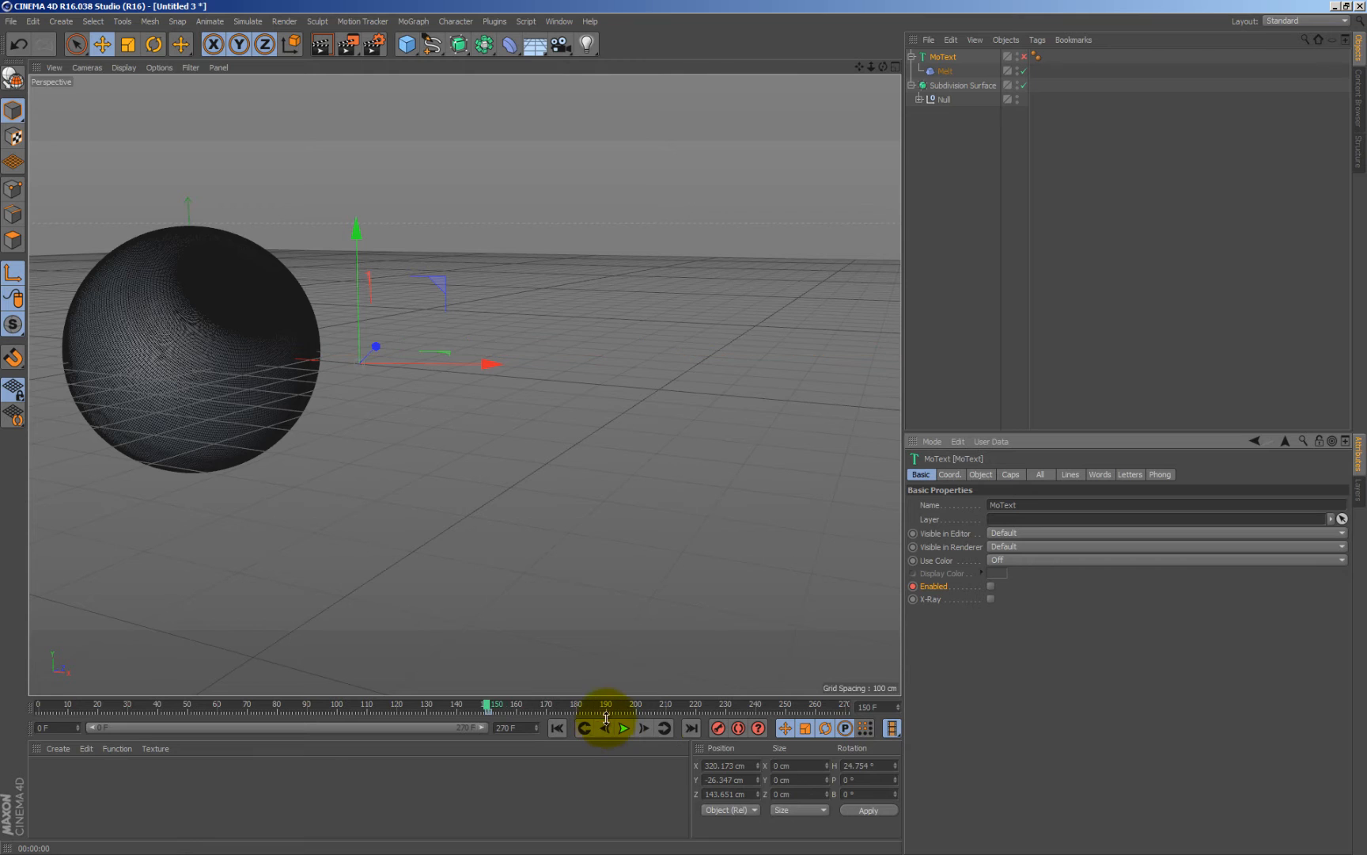
pyautogui.click(948, 72)
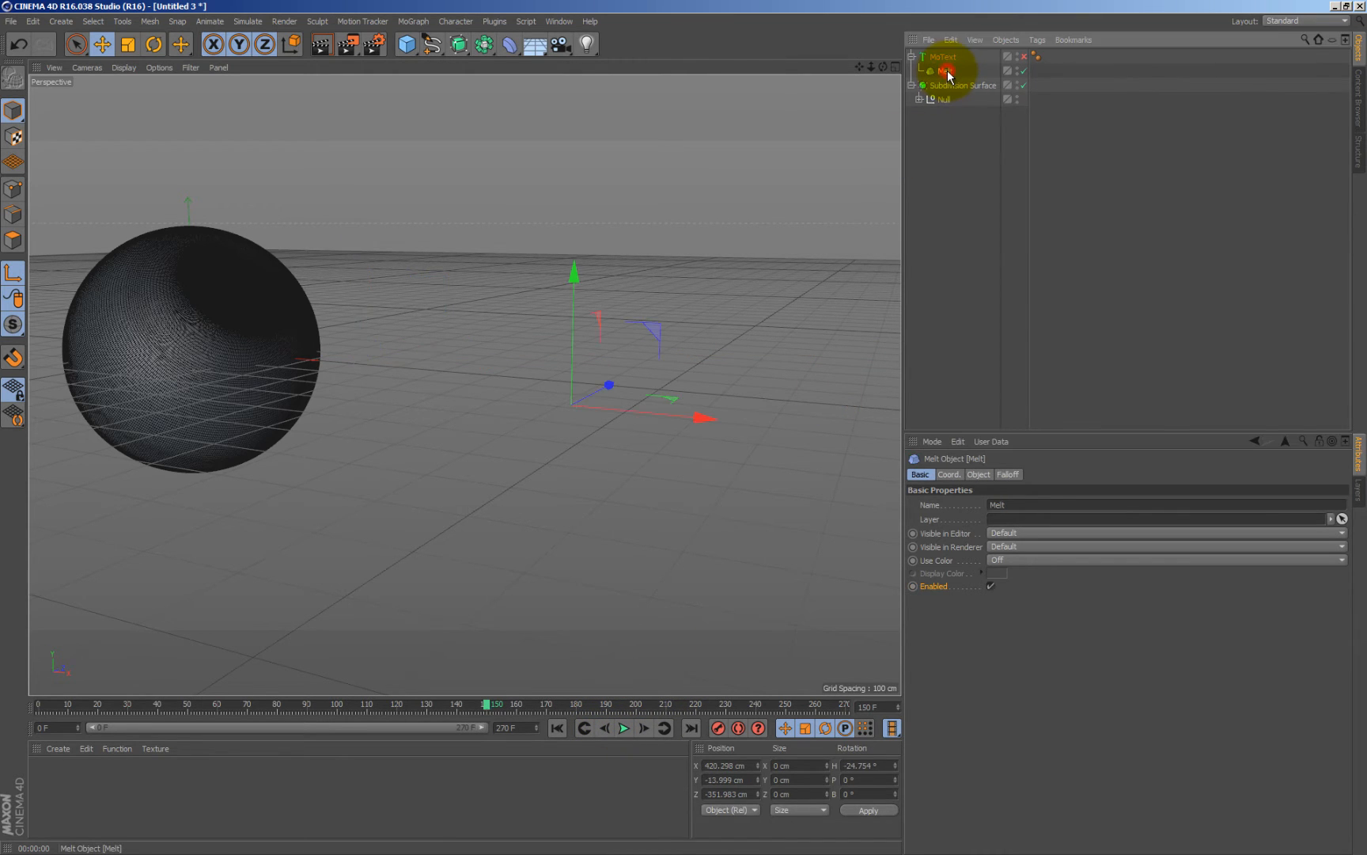
pyautogui.click(979, 474)
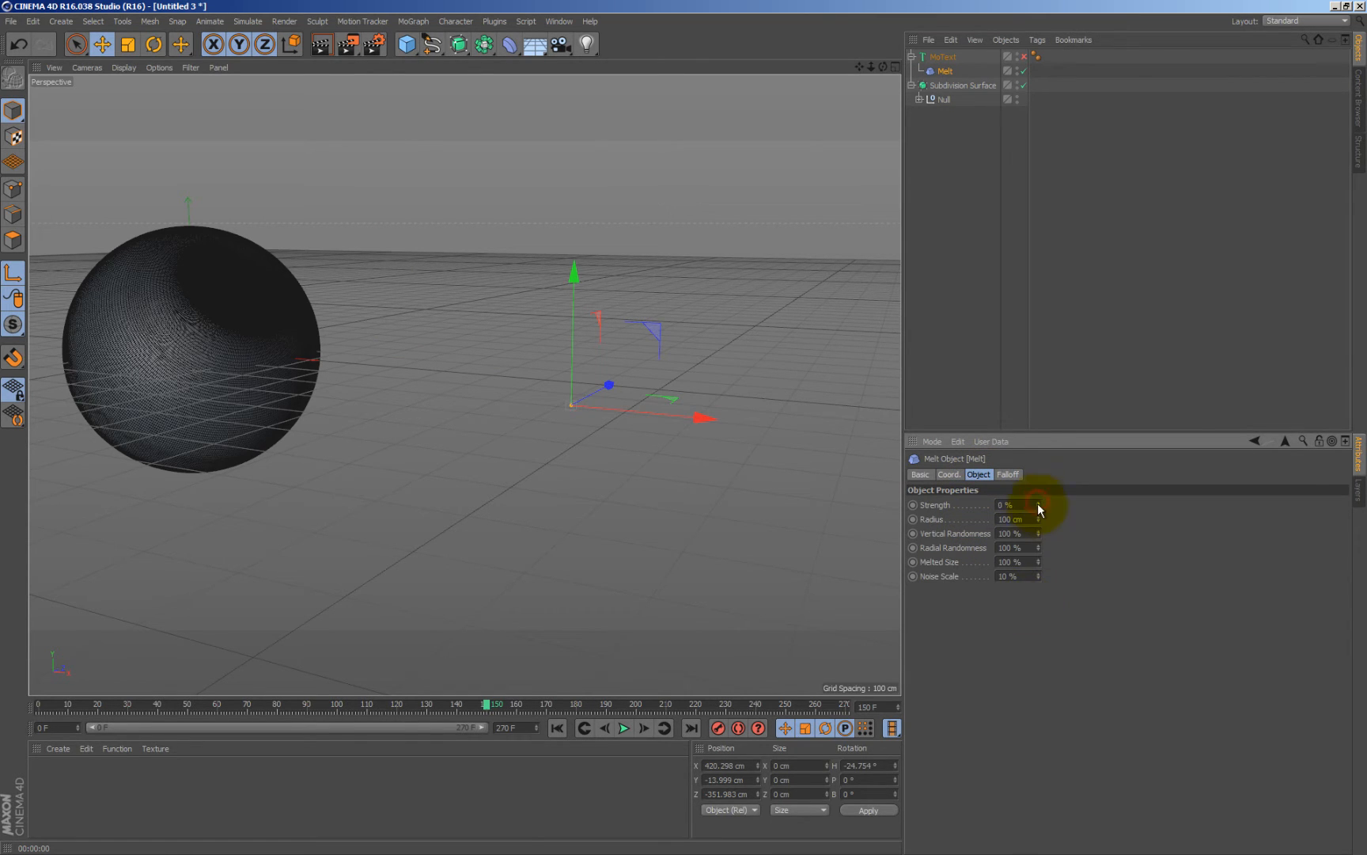
pyautogui.keyDown('ctrl'); pyautogui.click(913, 504); pyautogui.keyUp('ctrl')
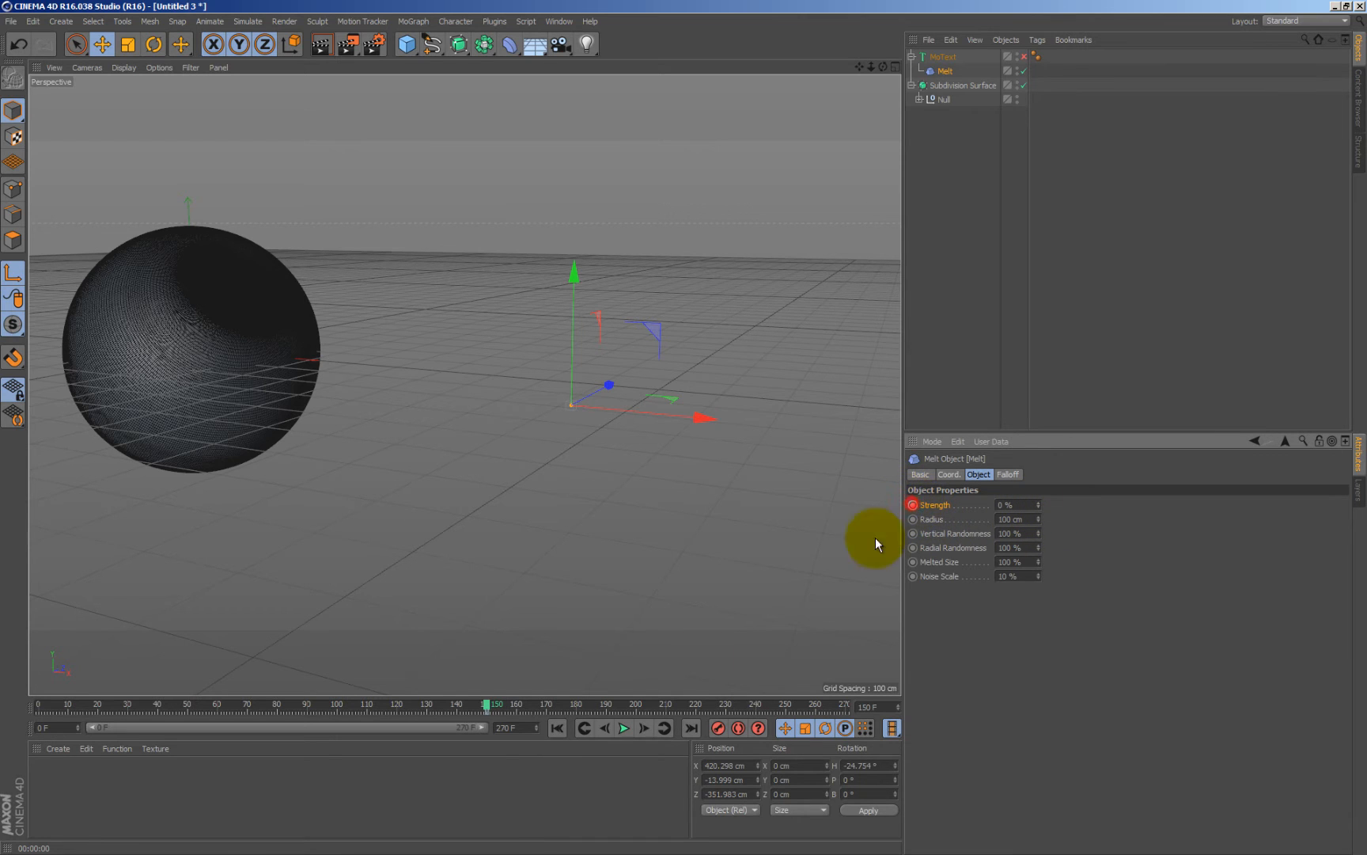
# Return to the strength key on frame 150 and change the Melt deformer's strength there to 100 %
pyautogui.moveTo(482, 709); pyautogui.dragTo(499, 707)
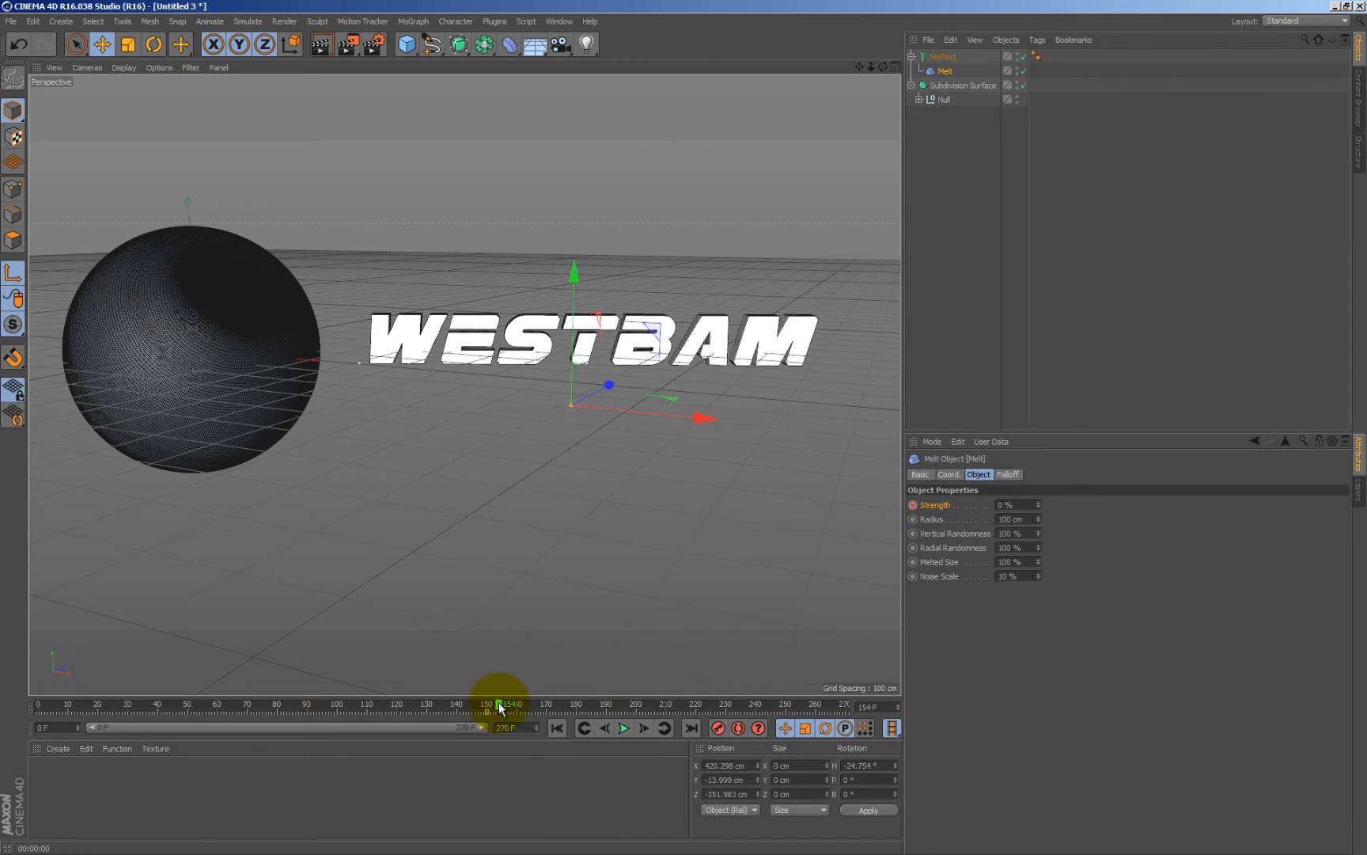
pyautogui.click(585, 728)
pyautogui.click(1006, 504)
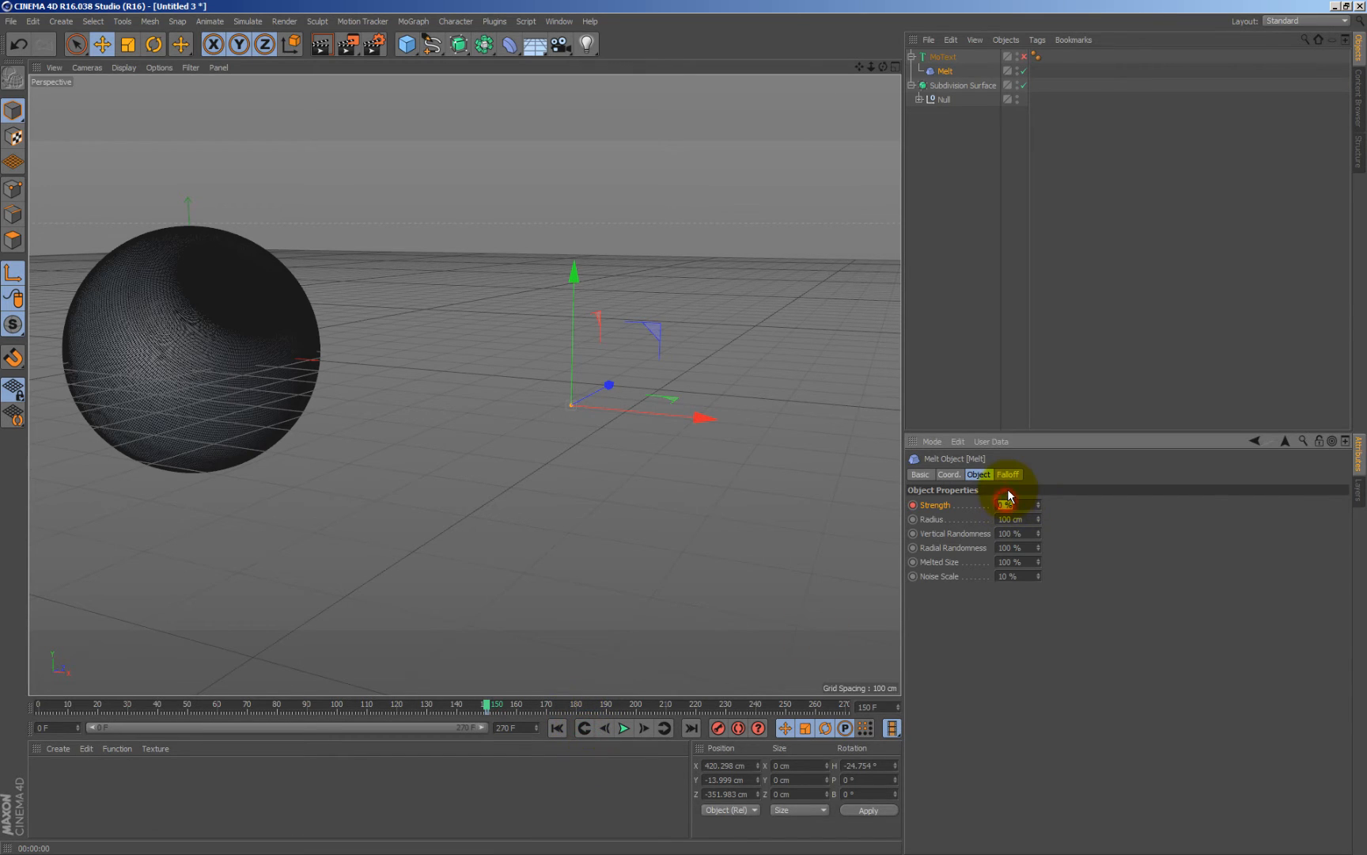
pyautogui.write('100')
pyautogui.press('Return')
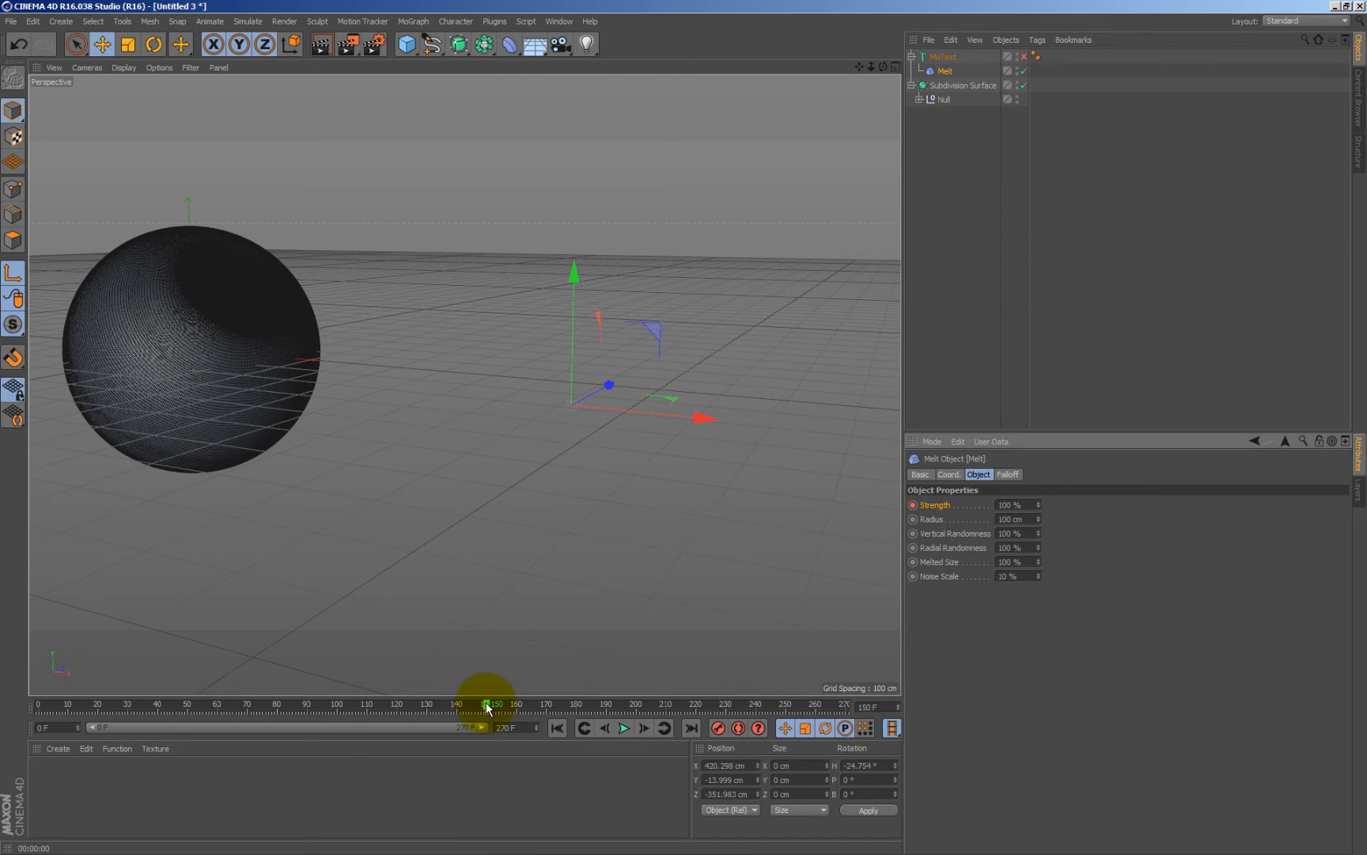
# Keyframe the Melt deformer's strength at 0 % on frame 159
pyautogui.moveTo(487, 707); pyautogui.dragTo(514, 707)
pyautogui.doubleClick(1021, 504)
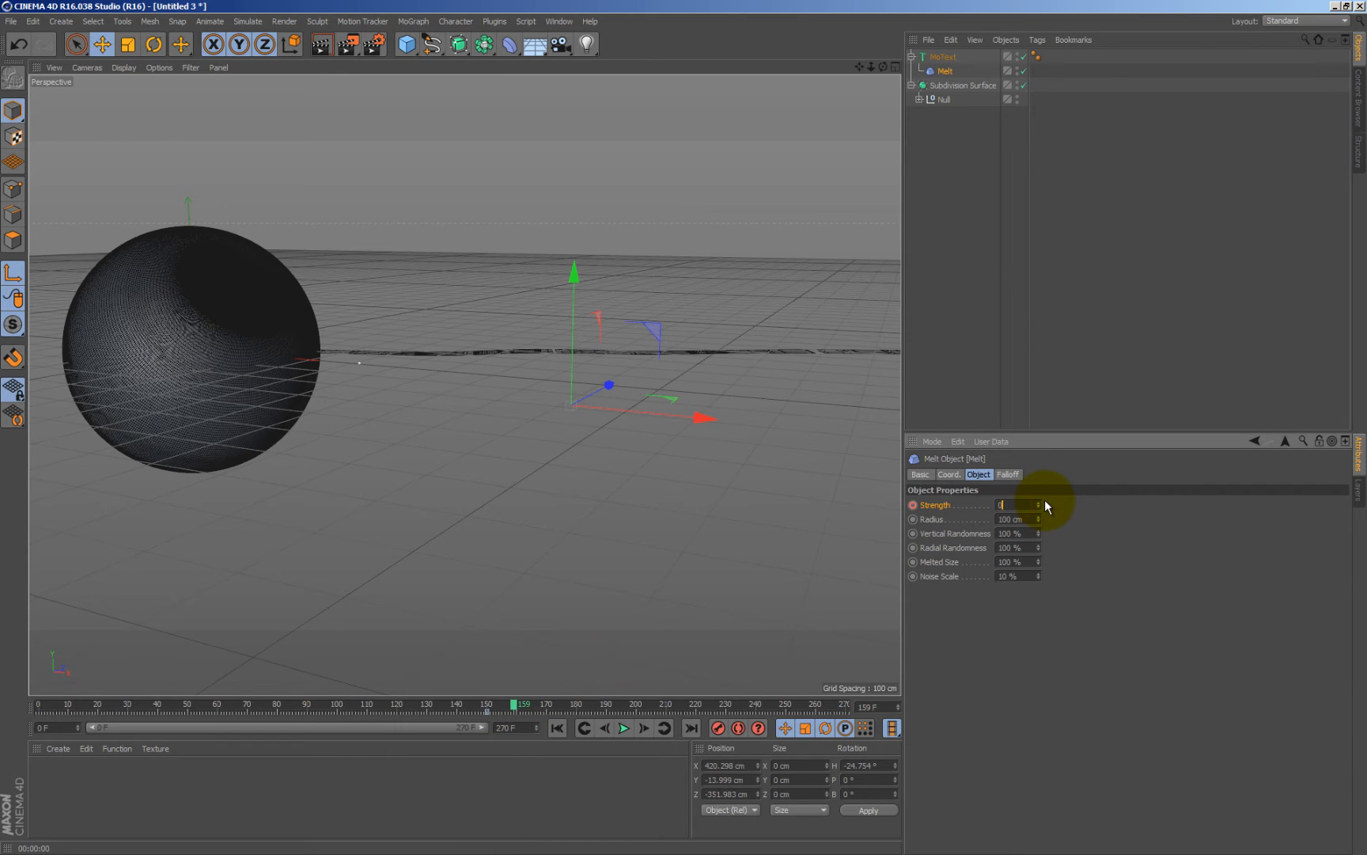
pyautogui.write('0')
pyautogui.press('Return')
pyautogui.click(913, 504)
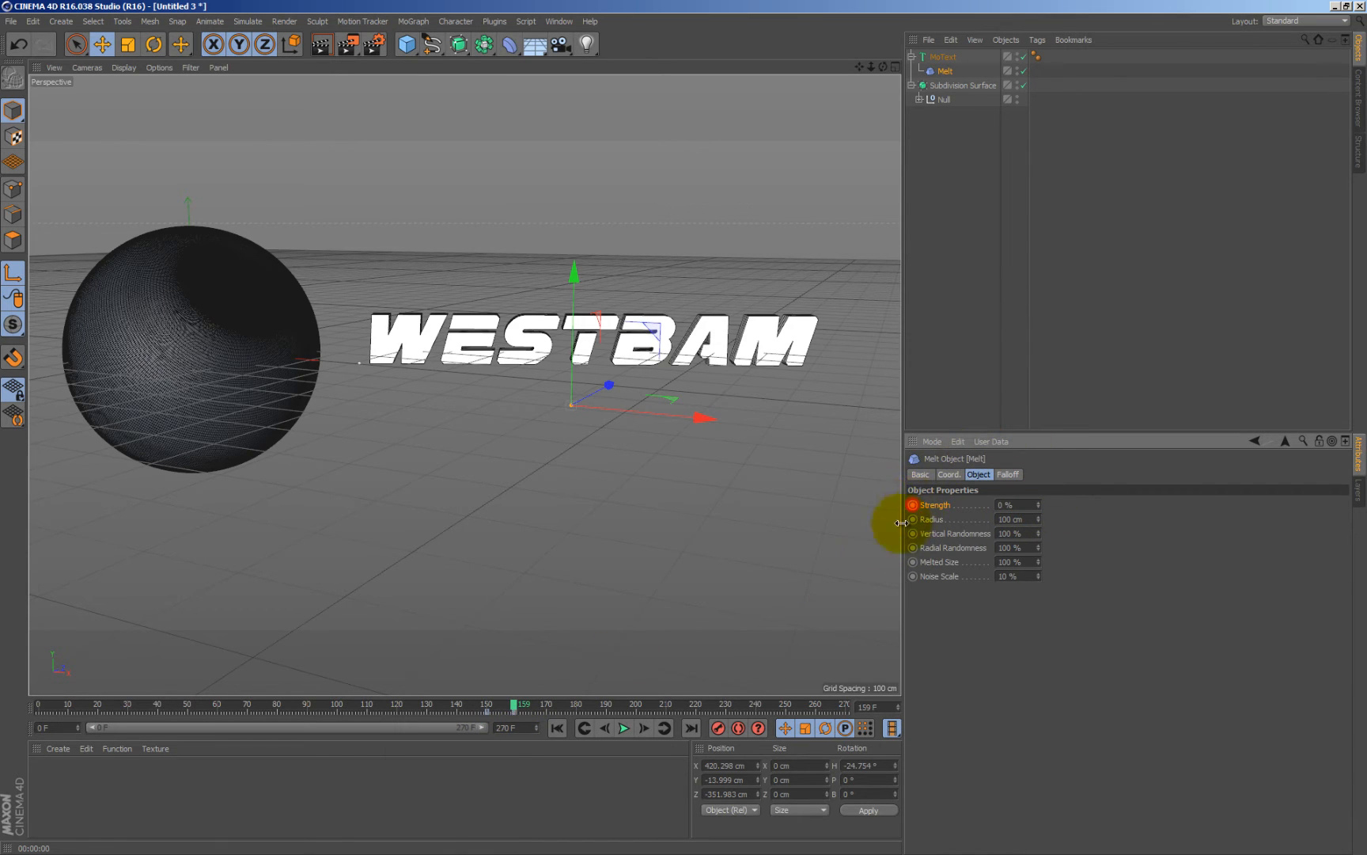
# Play the animation from the first frame to review the melting text
pyautogui.click(556, 728)
pyautogui.click(625, 727)
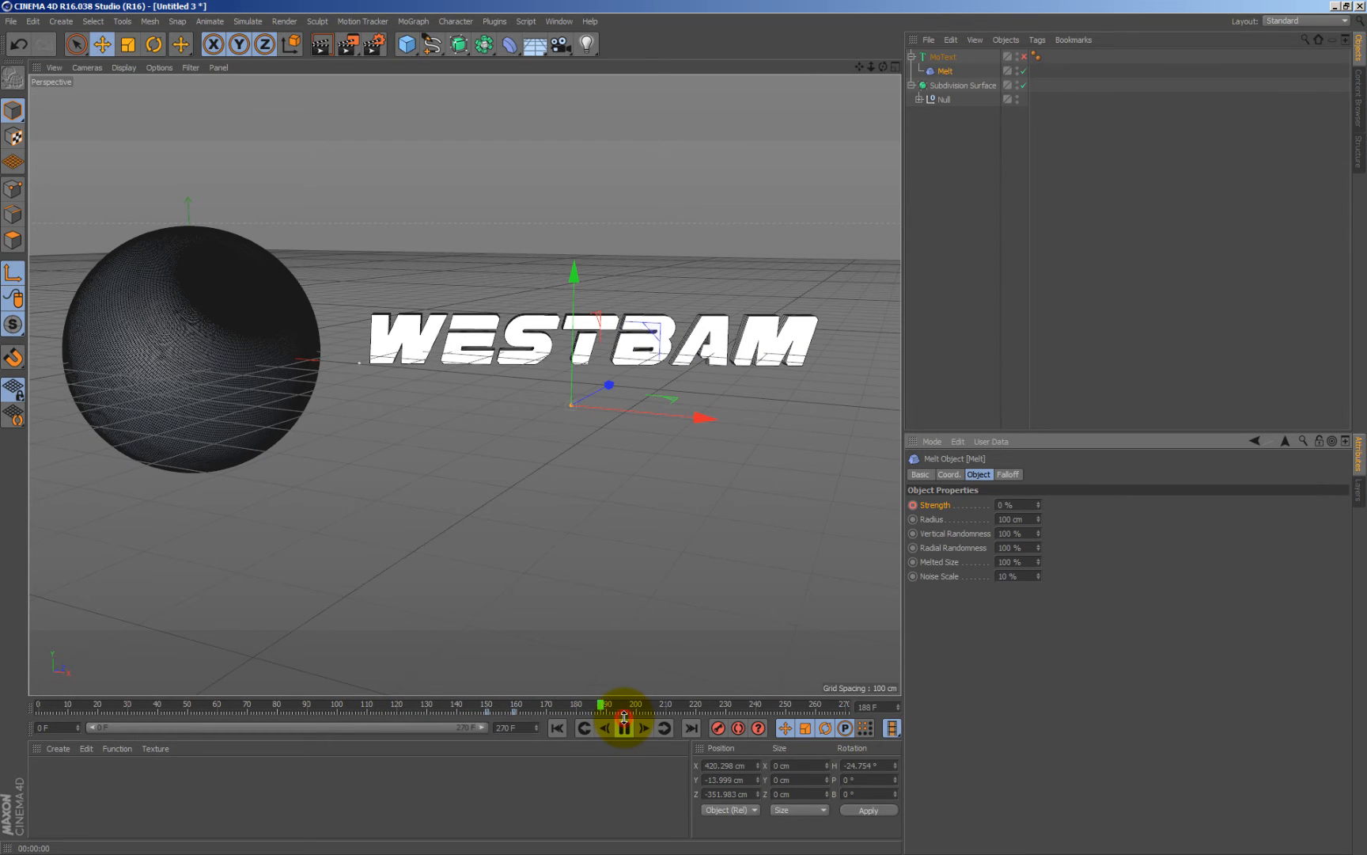
pyautogui.click(624, 727)
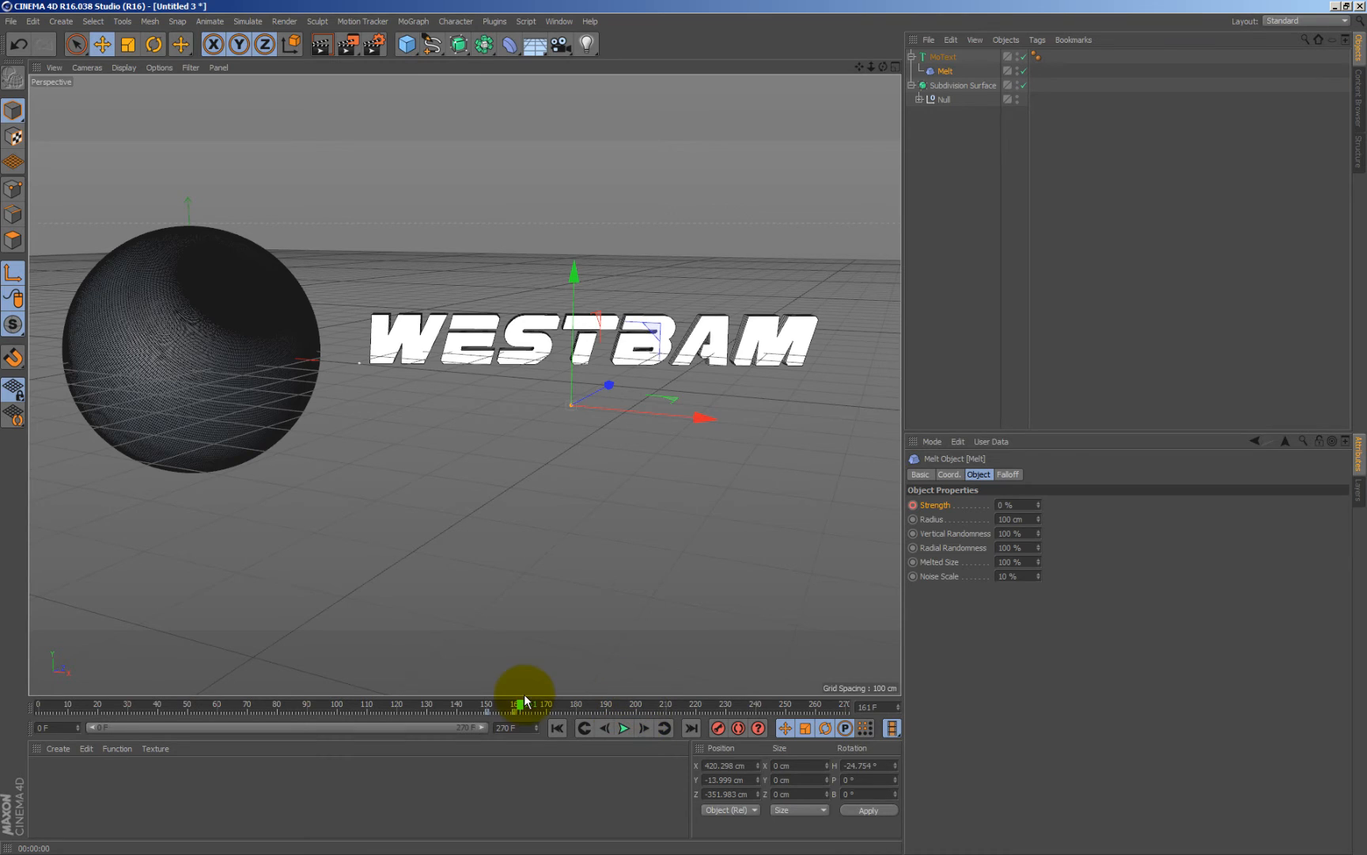
# Lower the Melt deformer to about Y -87 cm at frame 154 and scrub to frame 160
pyautogui.moveTo(516, 704)
pyautogui.mouseDown()
pyautogui.moveTo(471, 705)
pyautogui.moveTo(499, 704)
pyautogui.mouseUp()
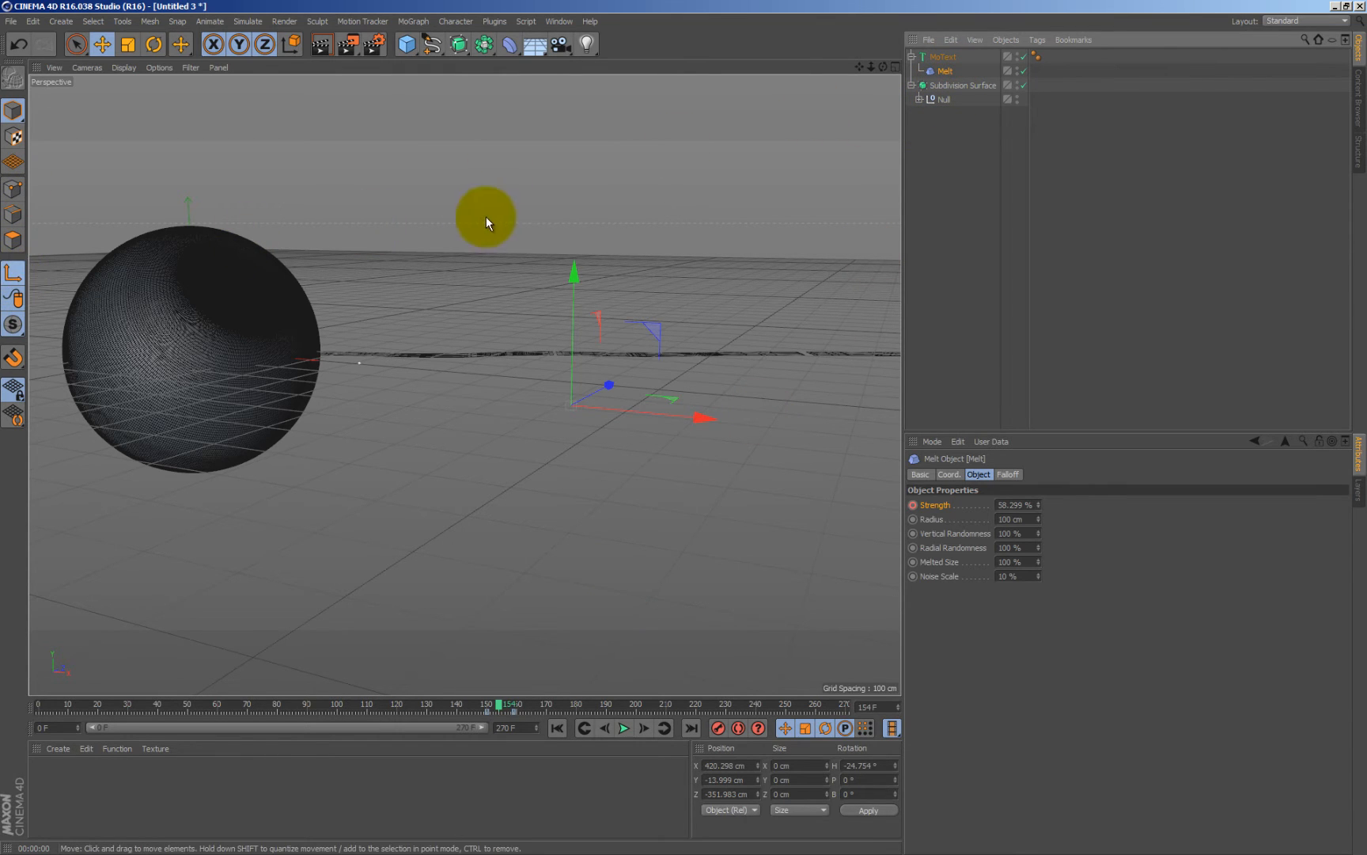
pyautogui.moveTo(573, 271); pyautogui.dragTo(564, 313)
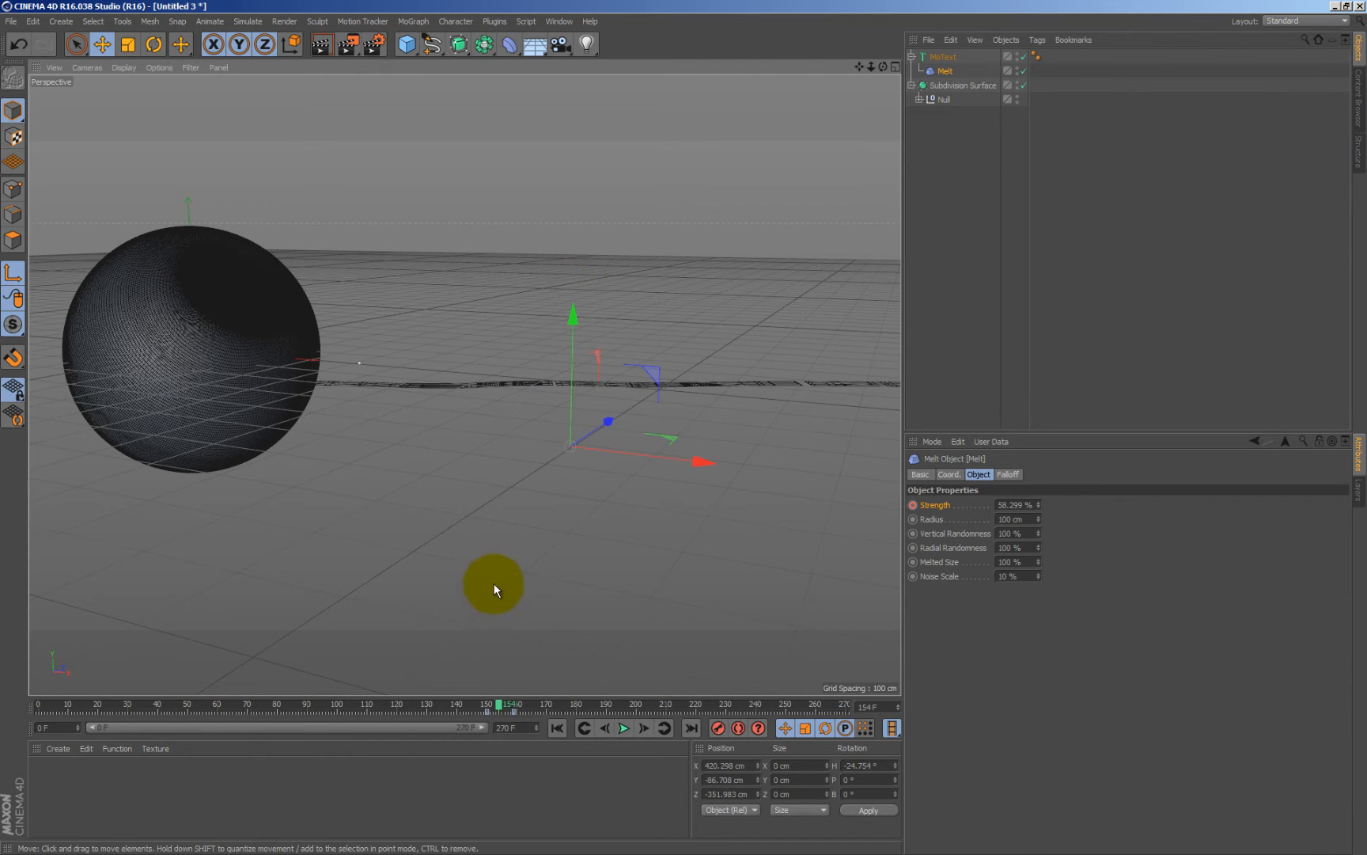
pyautogui.moveTo(501, 710); pyautogui.dragTo(527, 716)
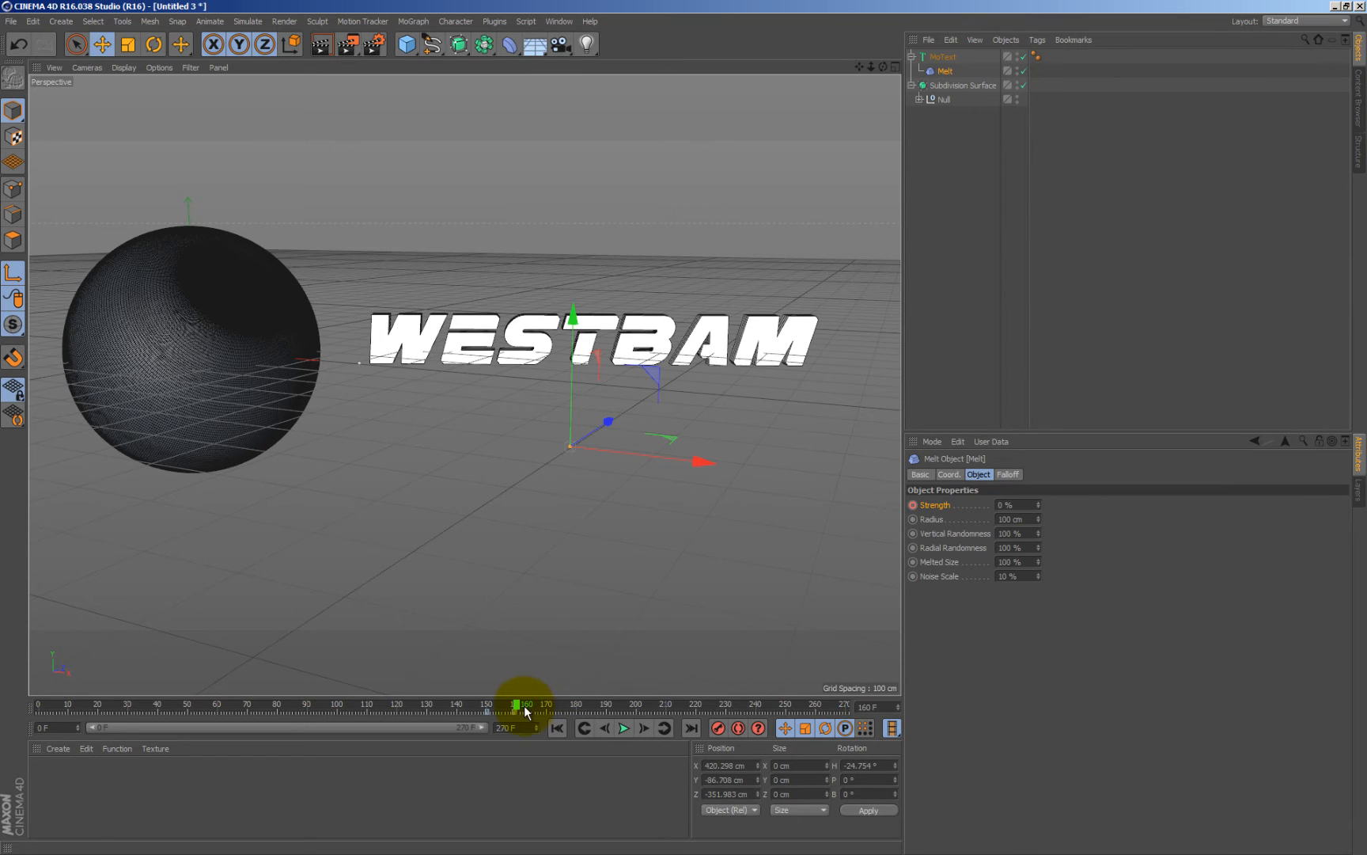
# Save the scene in the Tutorials folder as "Tutorial 1.c4d"
pyautogui.click(11, 22)
pyautogui.click(60, 152)
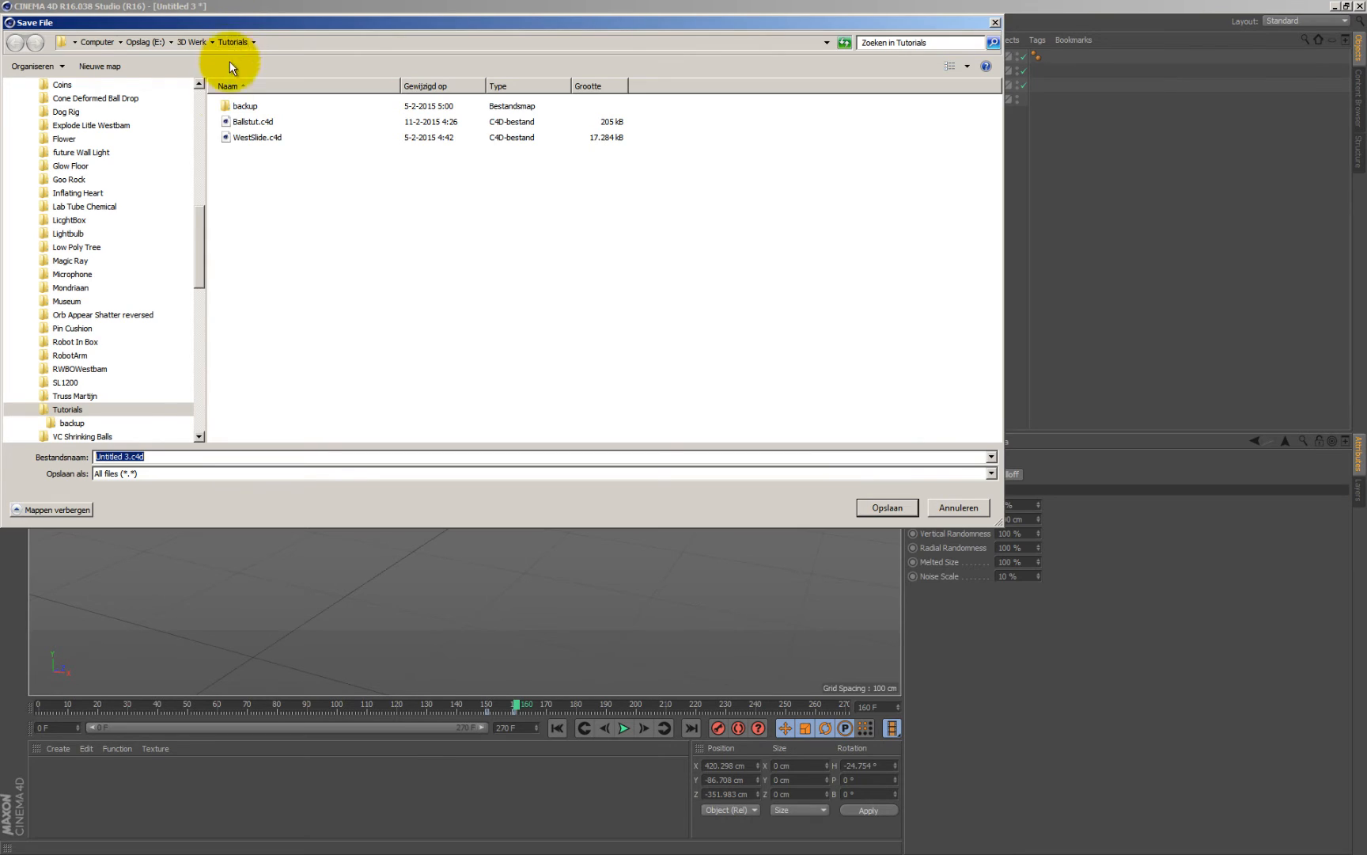
pyautogui.click(127, 455)
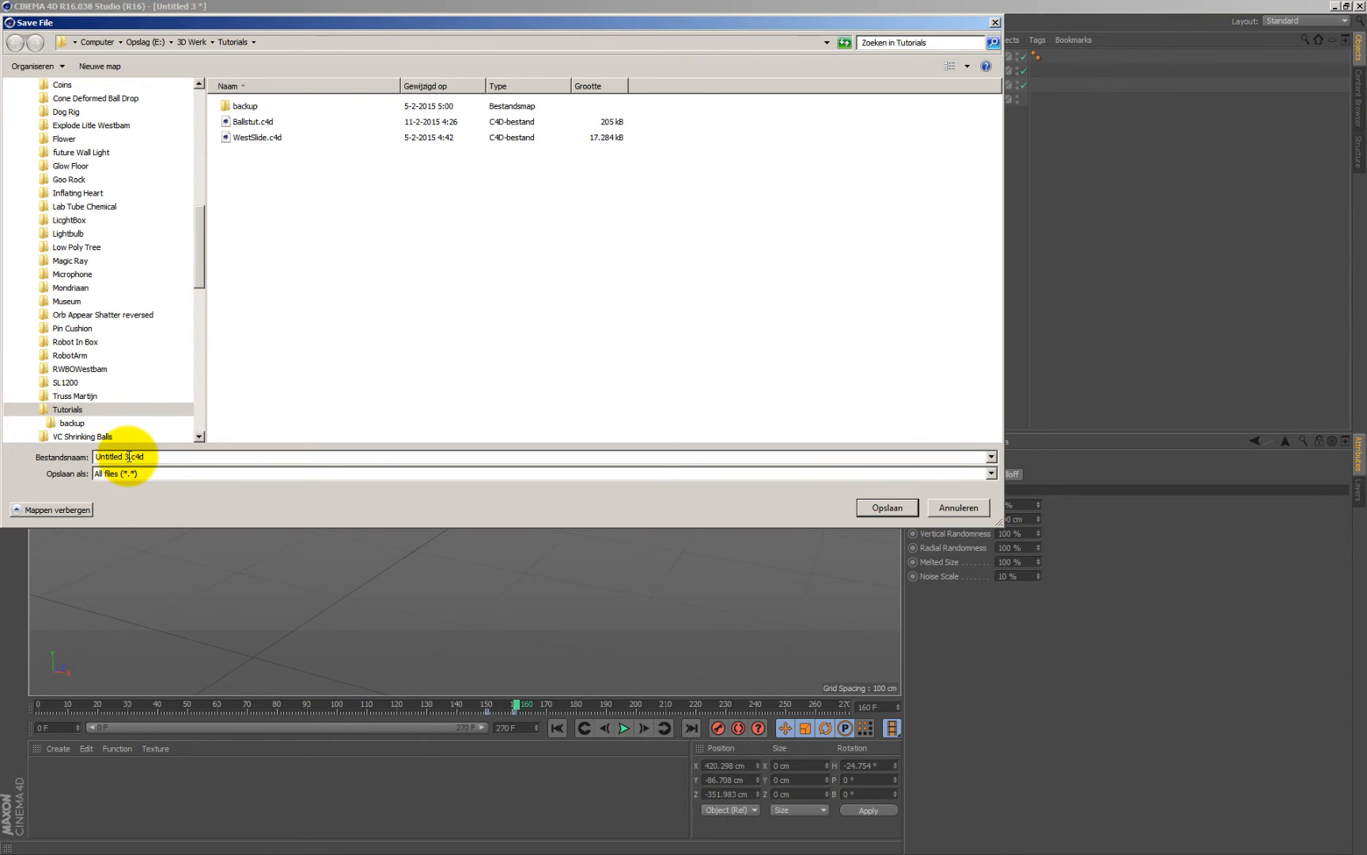
pyautogui.moveTo(129, 457); pyautogui.dragTo(94, 458)
pyautogui.write('T')
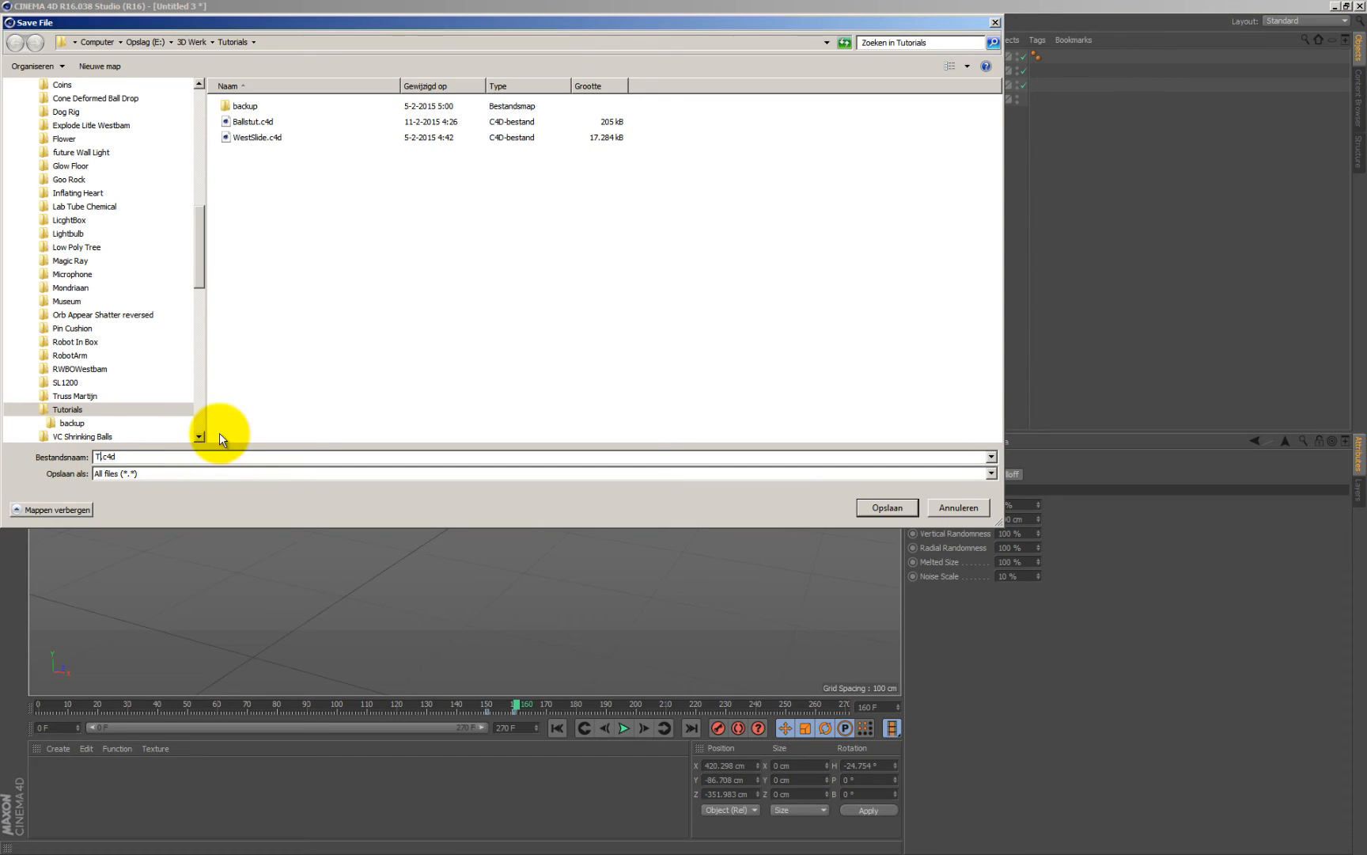
pyautogui.write('utorial 1')
pyautogui.press('Return')
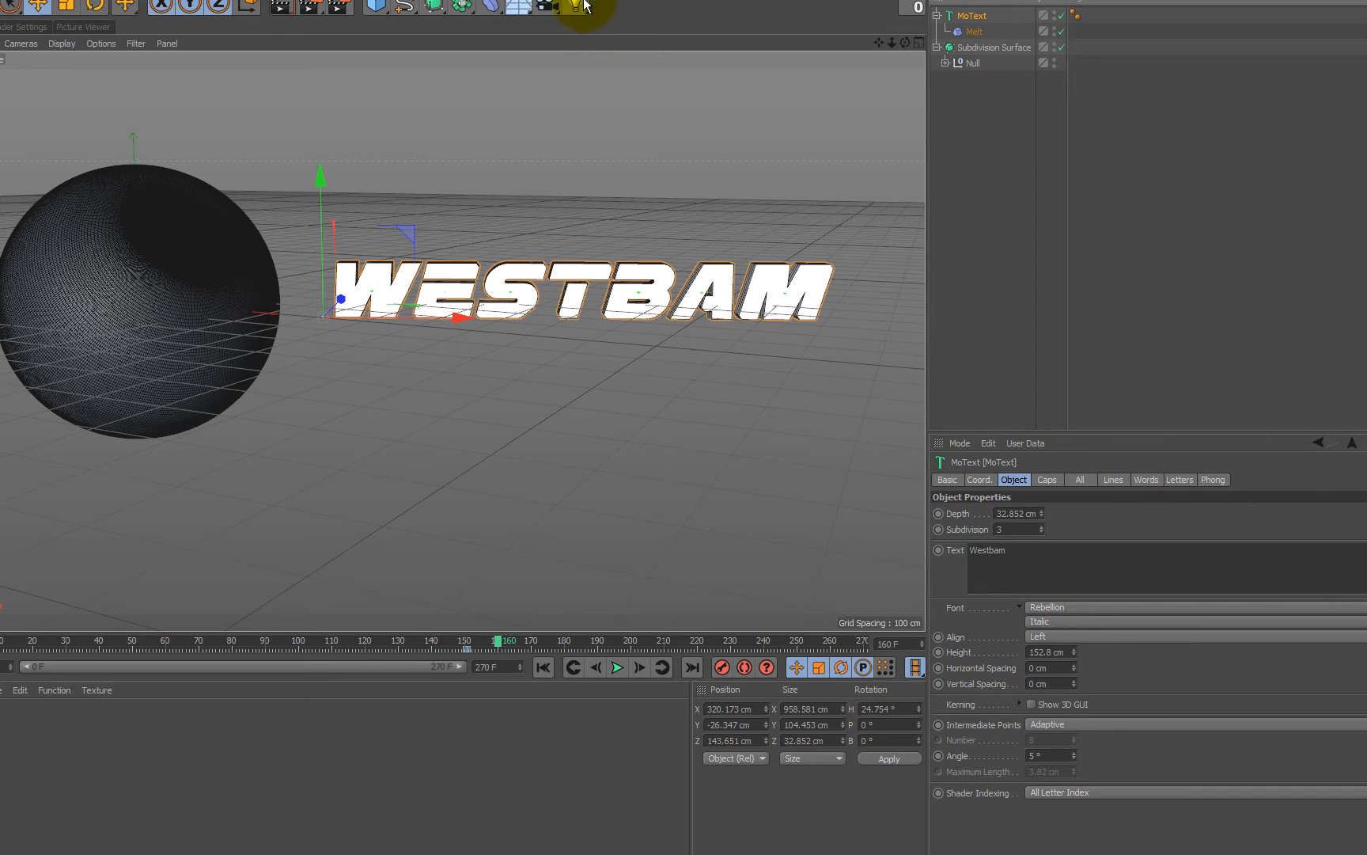
# Add an Omni light, raise it above the sphere to about Y 339 cm, and show all four views
pyautogui.moveTo(580, 6); pyautogui.dragTo(634, 68)
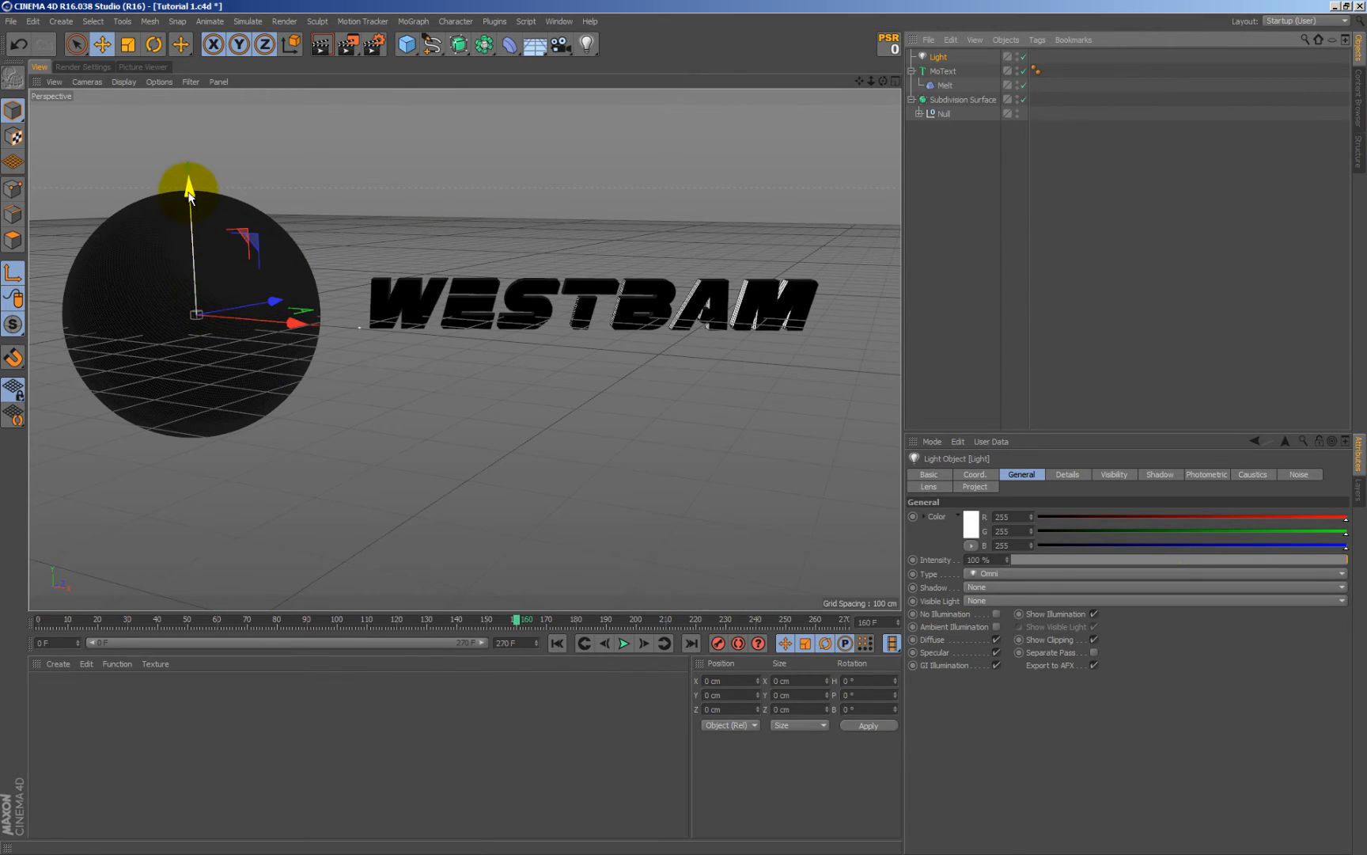
pyautogui.moveTo(189, 186); pyautogui.dragTo(180, 87)
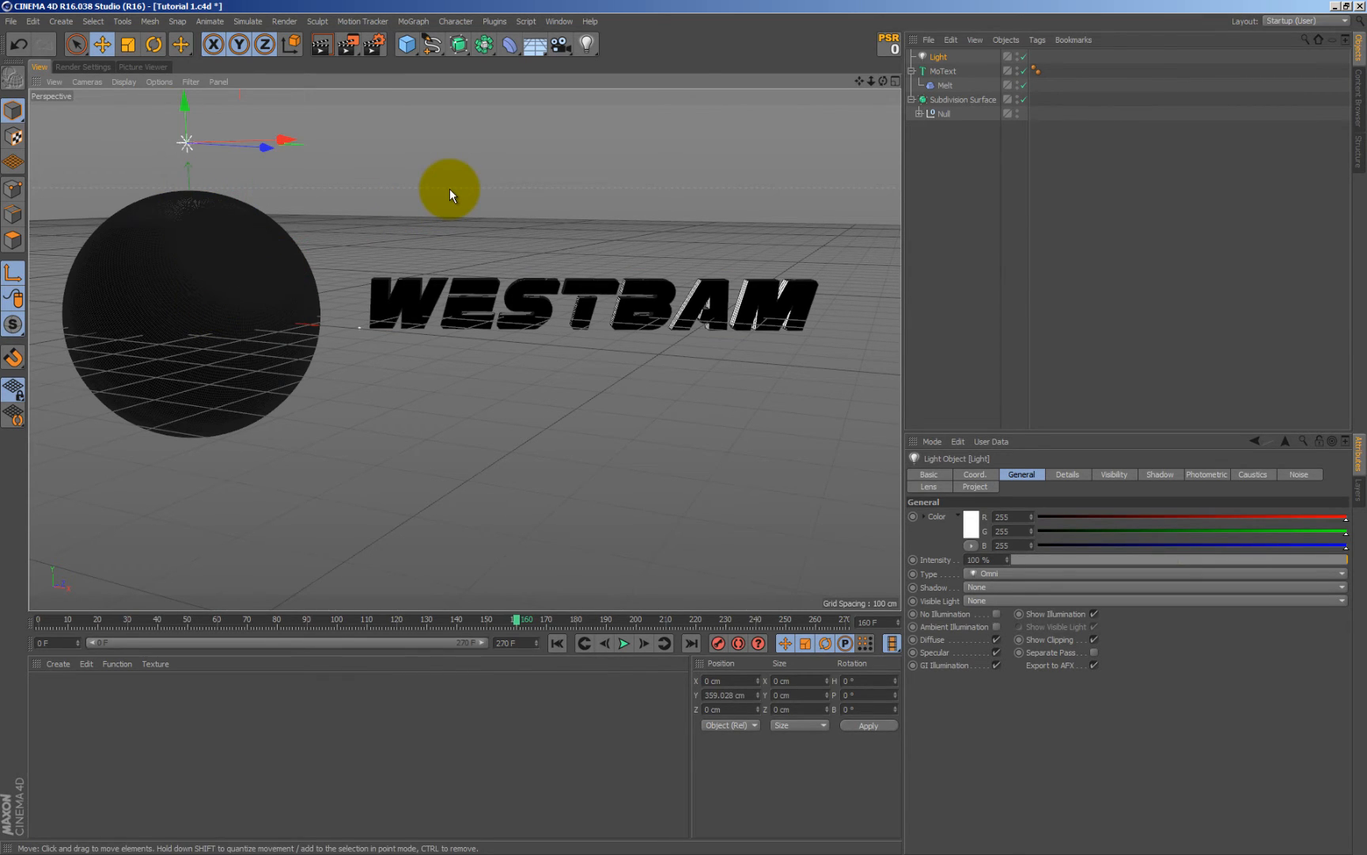
pyautogui.middleClick(538, 190)
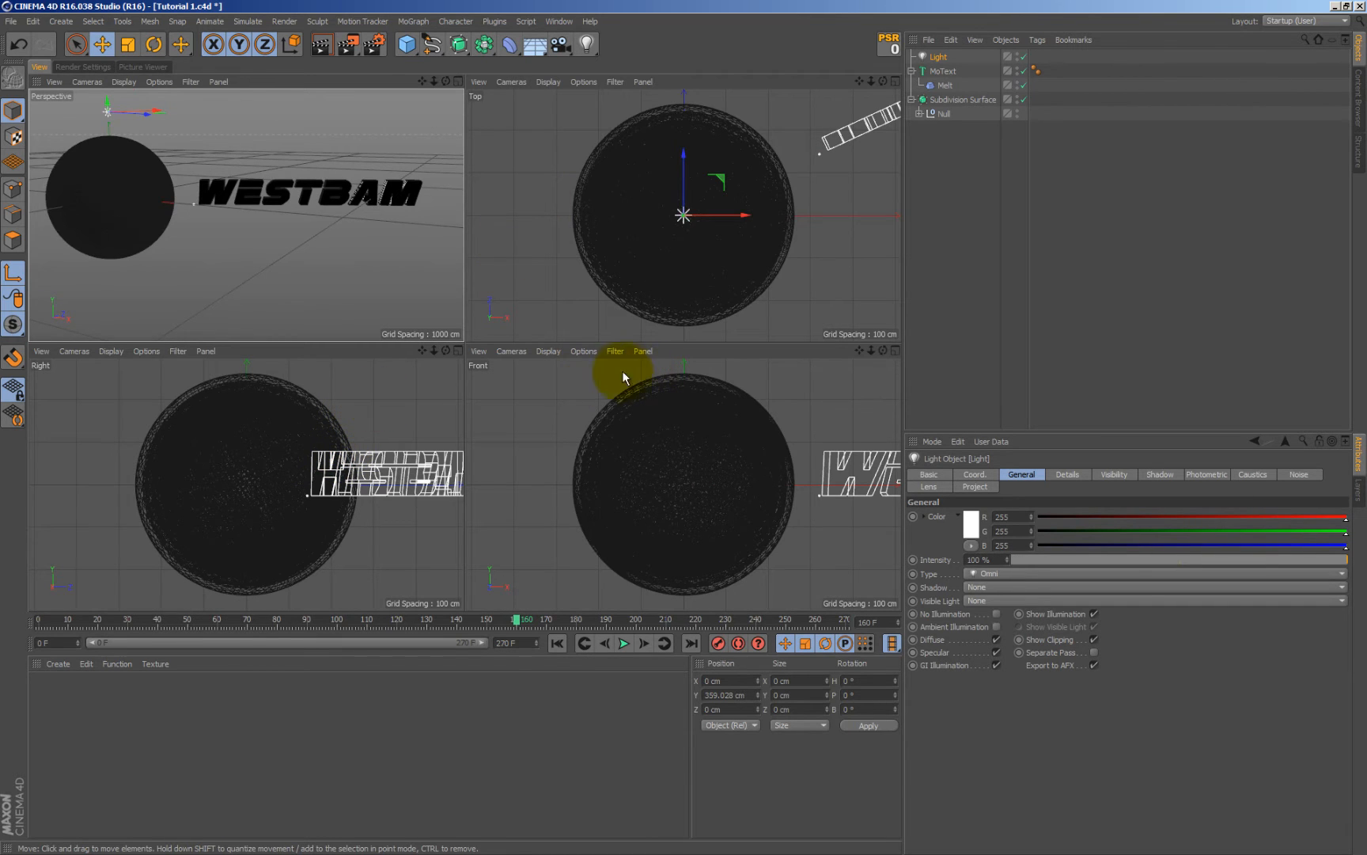
# Raise the light further above the sphere in the Front view, to about Y 900 cm
pyautogui.middleClick(577, 378)
pyautogui.scroll(-10, 571, 242)
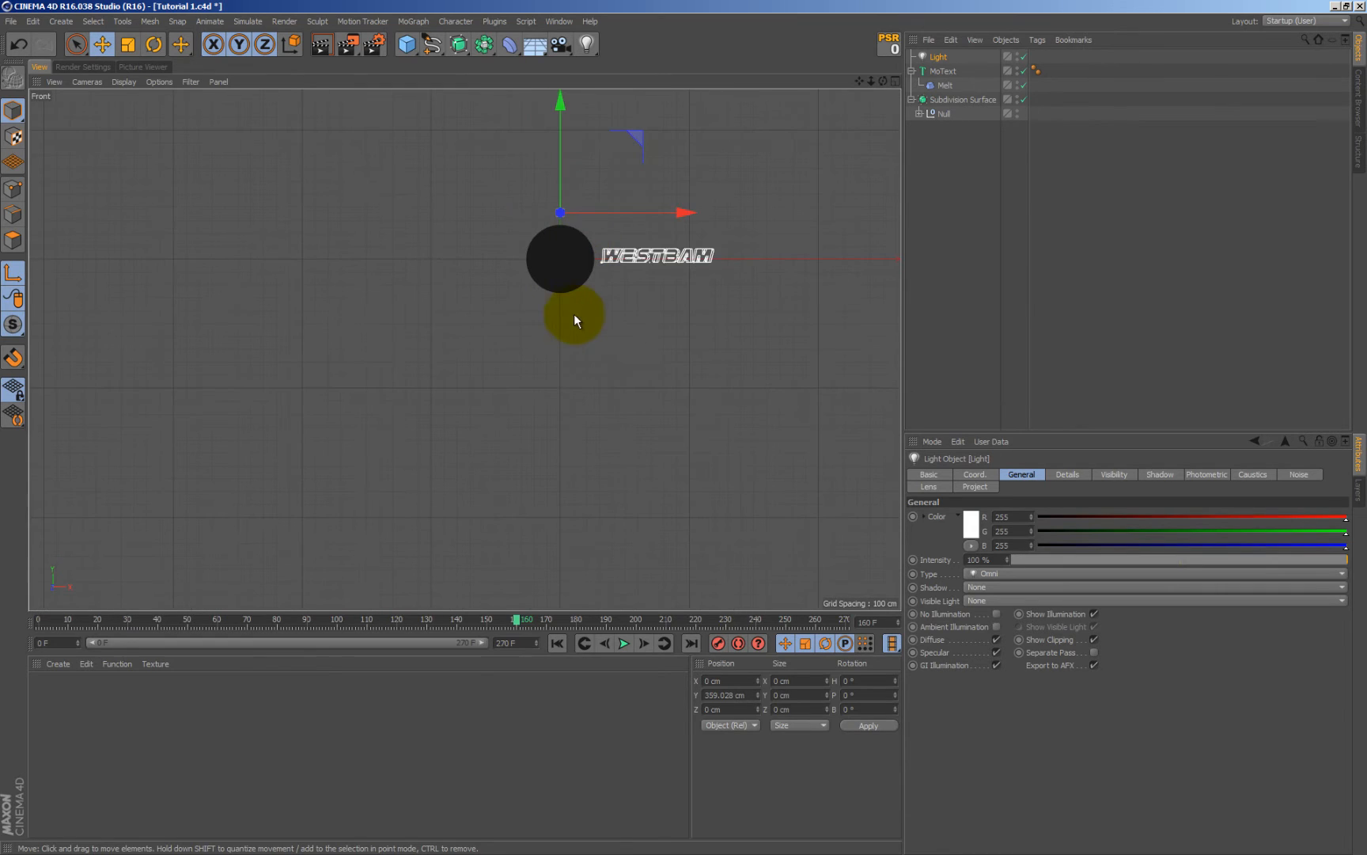
pyautogui.moveTo(558, 100); pyautogui.dragTo(685, 432)
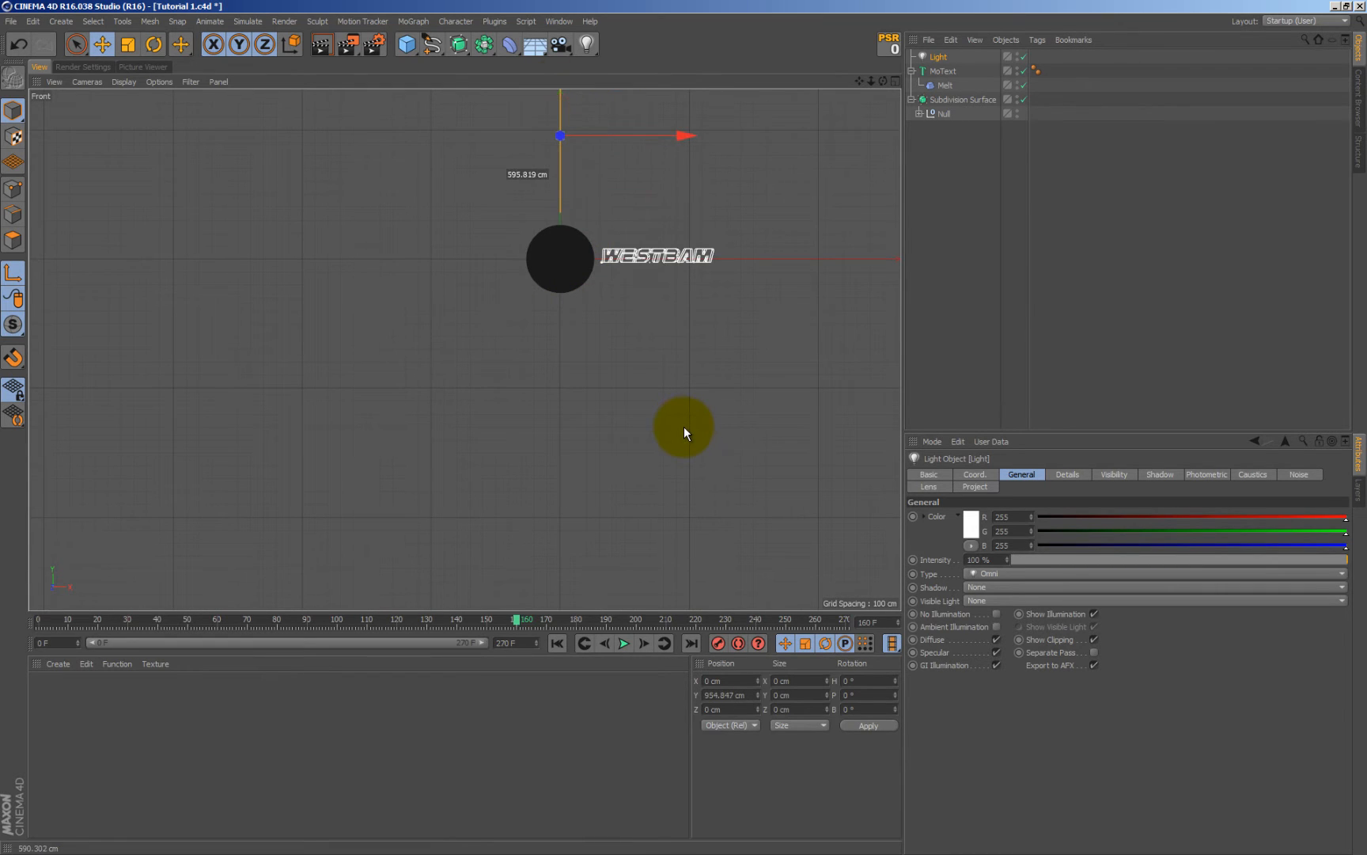
pyautogui.moveTo(563, 101); pyautogui.dragTo(562, 109)
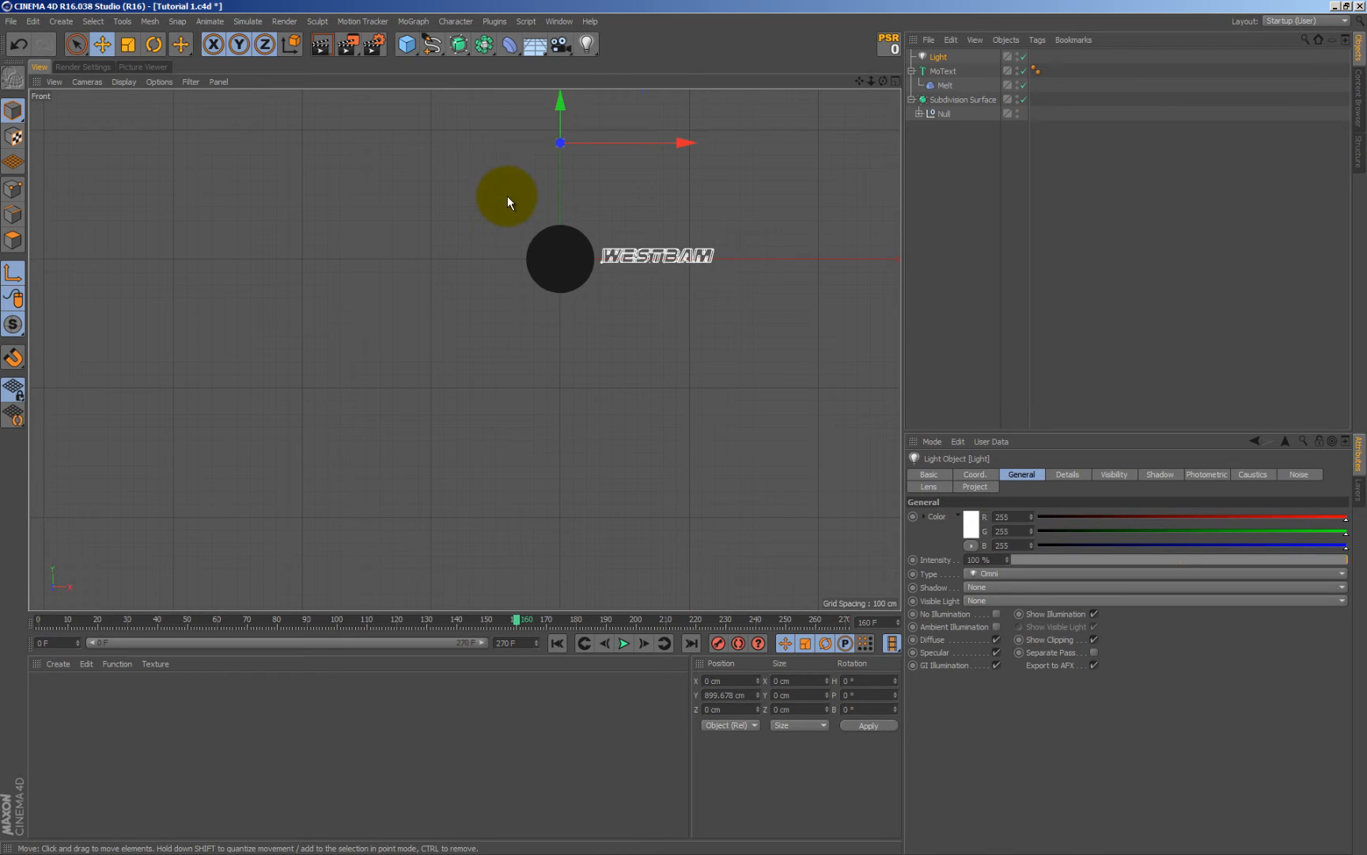
pyautogui.middleClick(508, 195)
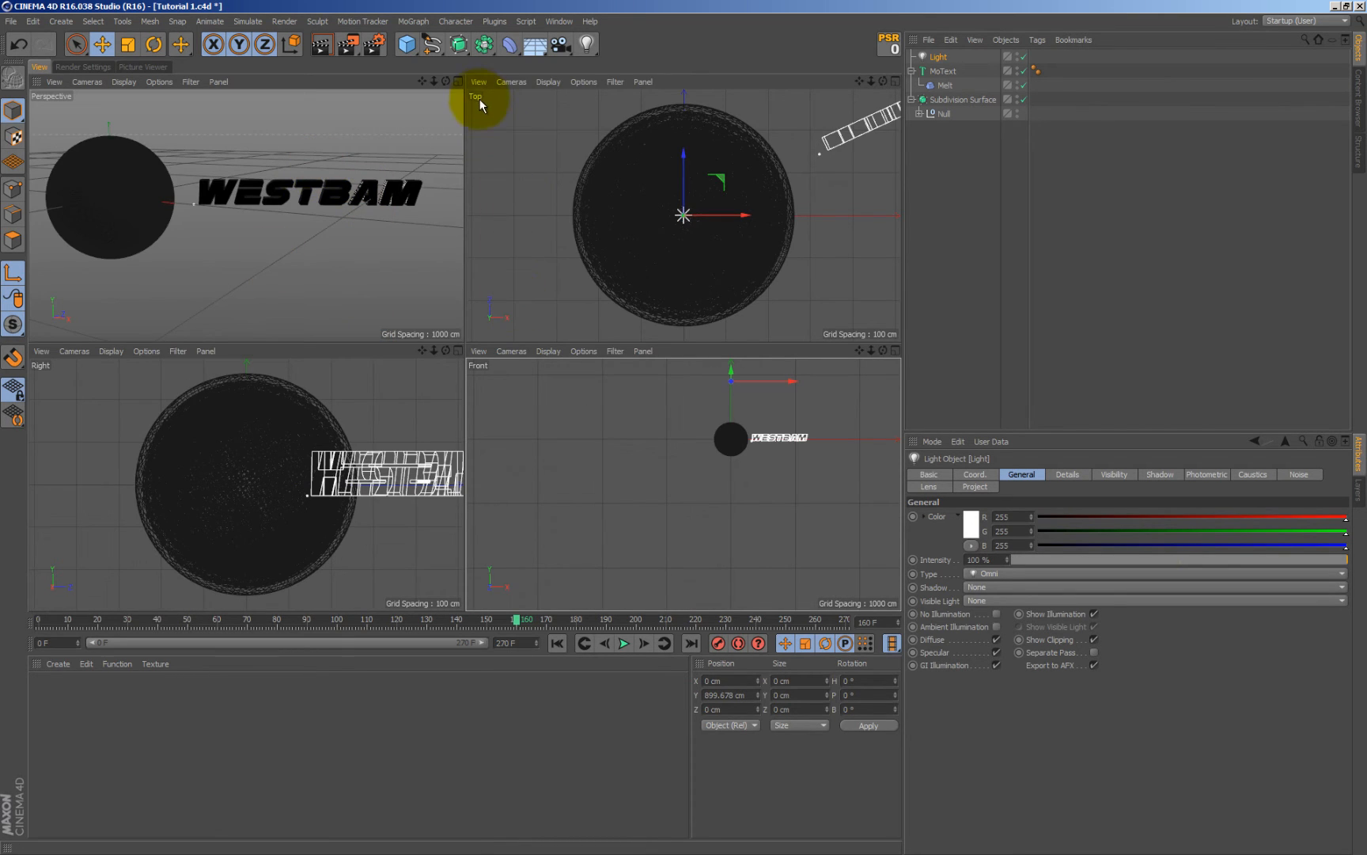
# Duplicate the light and place the copy behind the text in the Top view, at about X 1477 cm, Z 947 cm
pyautogui.middleClick(535, 180)
pyautogui.scroll(-8, 659, 161)
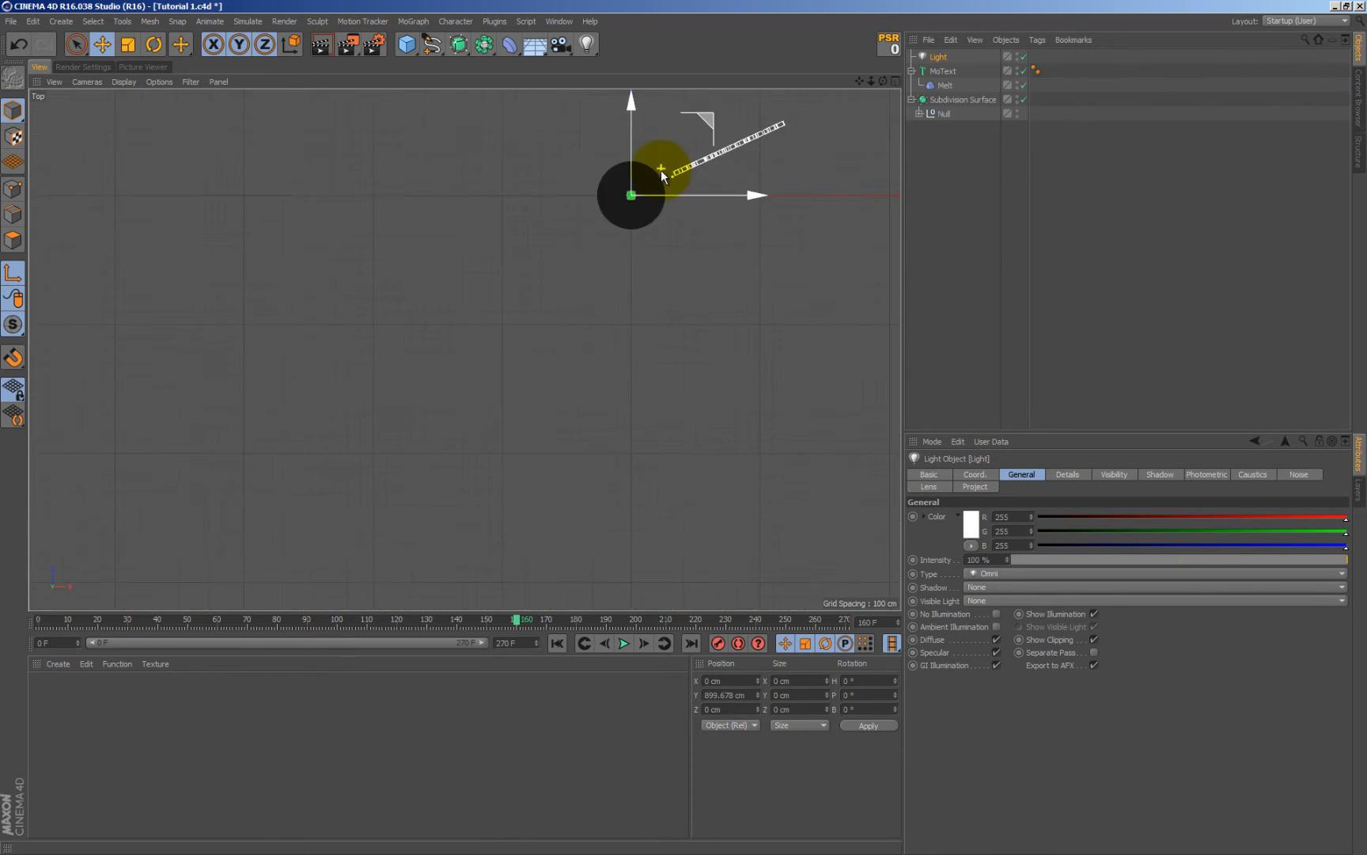
pyautogui.scroll(-5, 661, 170)
pyautogui.keyDown('alt'); pyautogui.moveTo(717, 268); pyautogui.dragTo(481, 405, button='middle'); pyautogui.keyUp('alt')
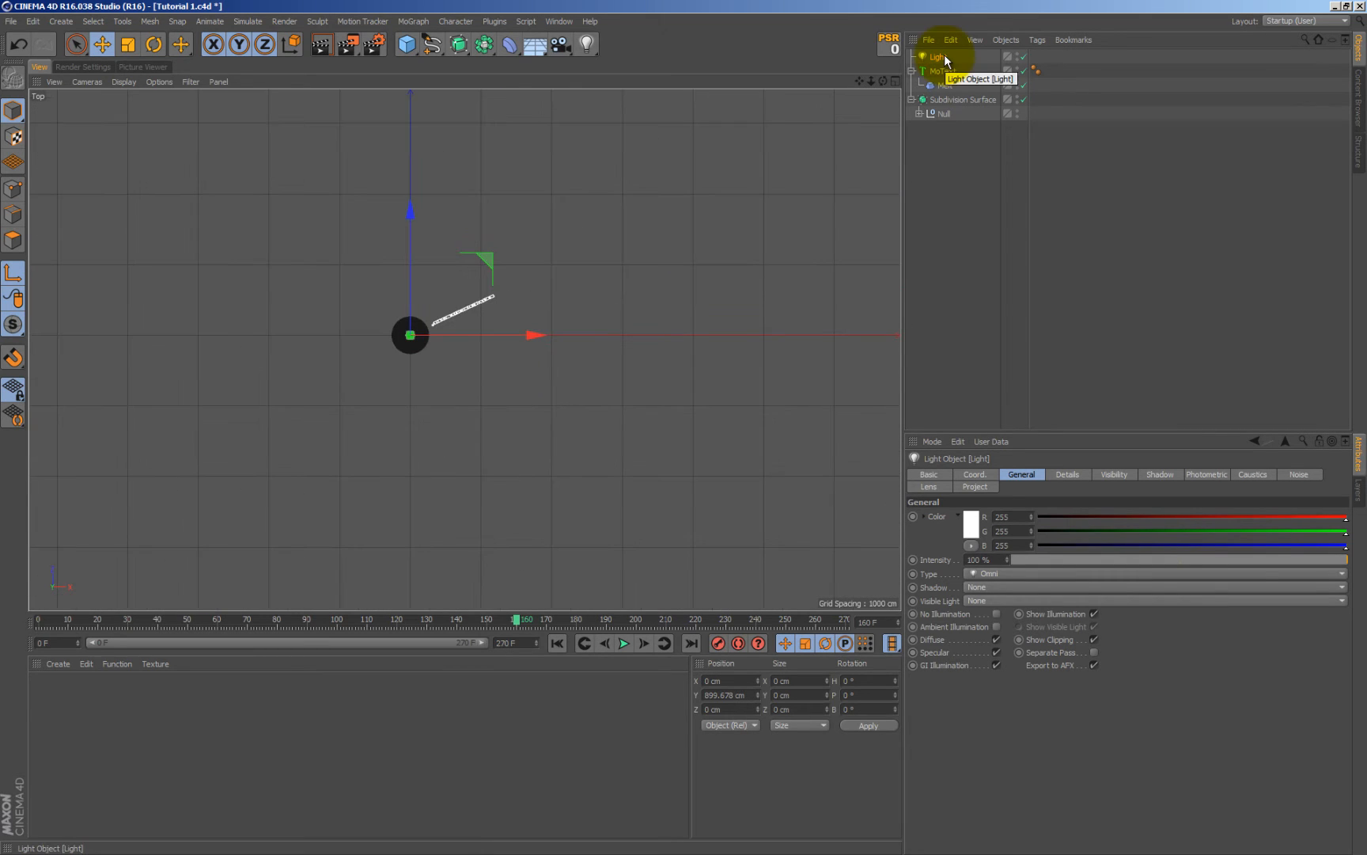
pyautogui.keyDown('ctrl'); pyautogui.moveTo(944, 54); pyautogui.dragTo(942, 64); pyautogui.keyUp('ctrl')
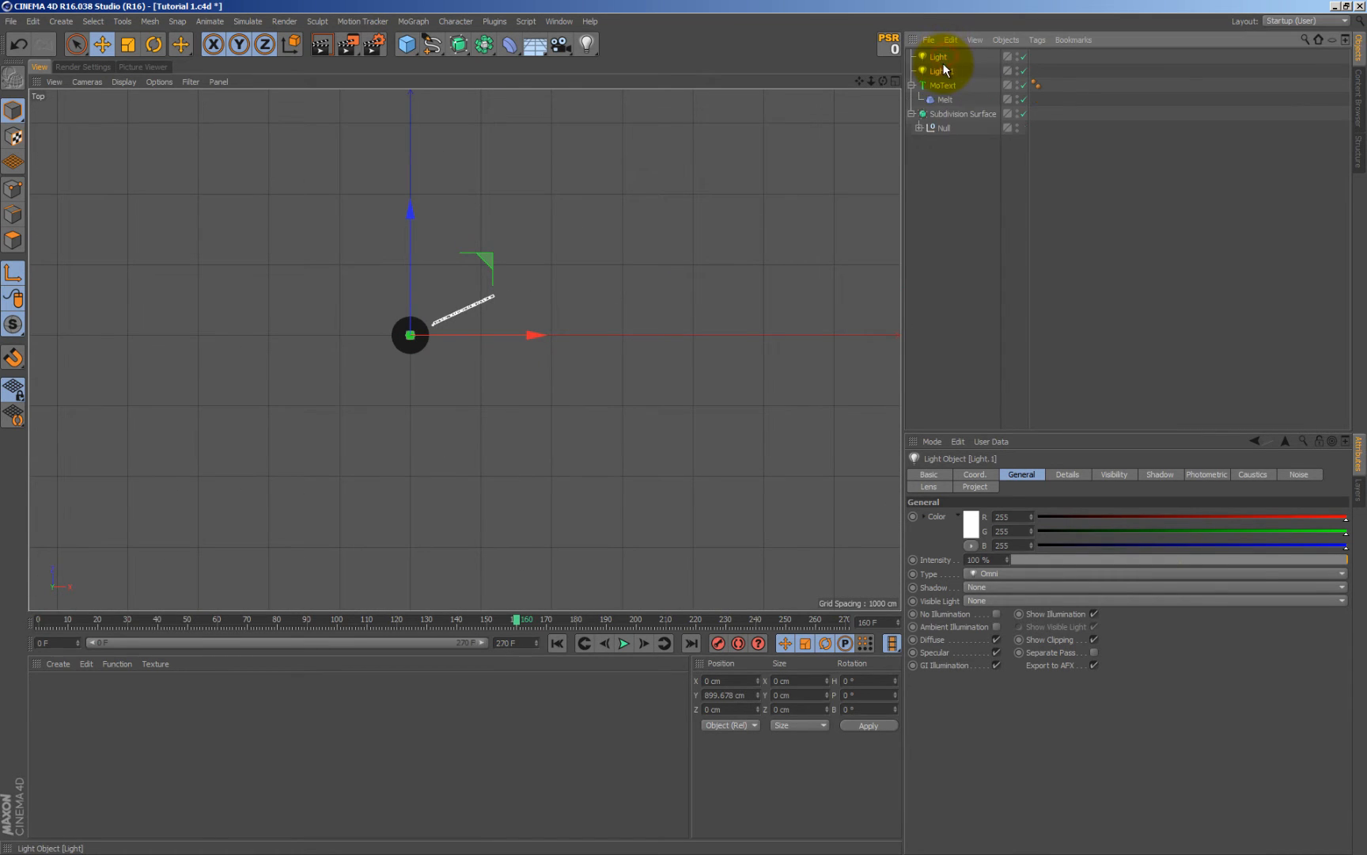
pyautogui.moveTo(538, 333); pyautogui.dragTo(663, 332)
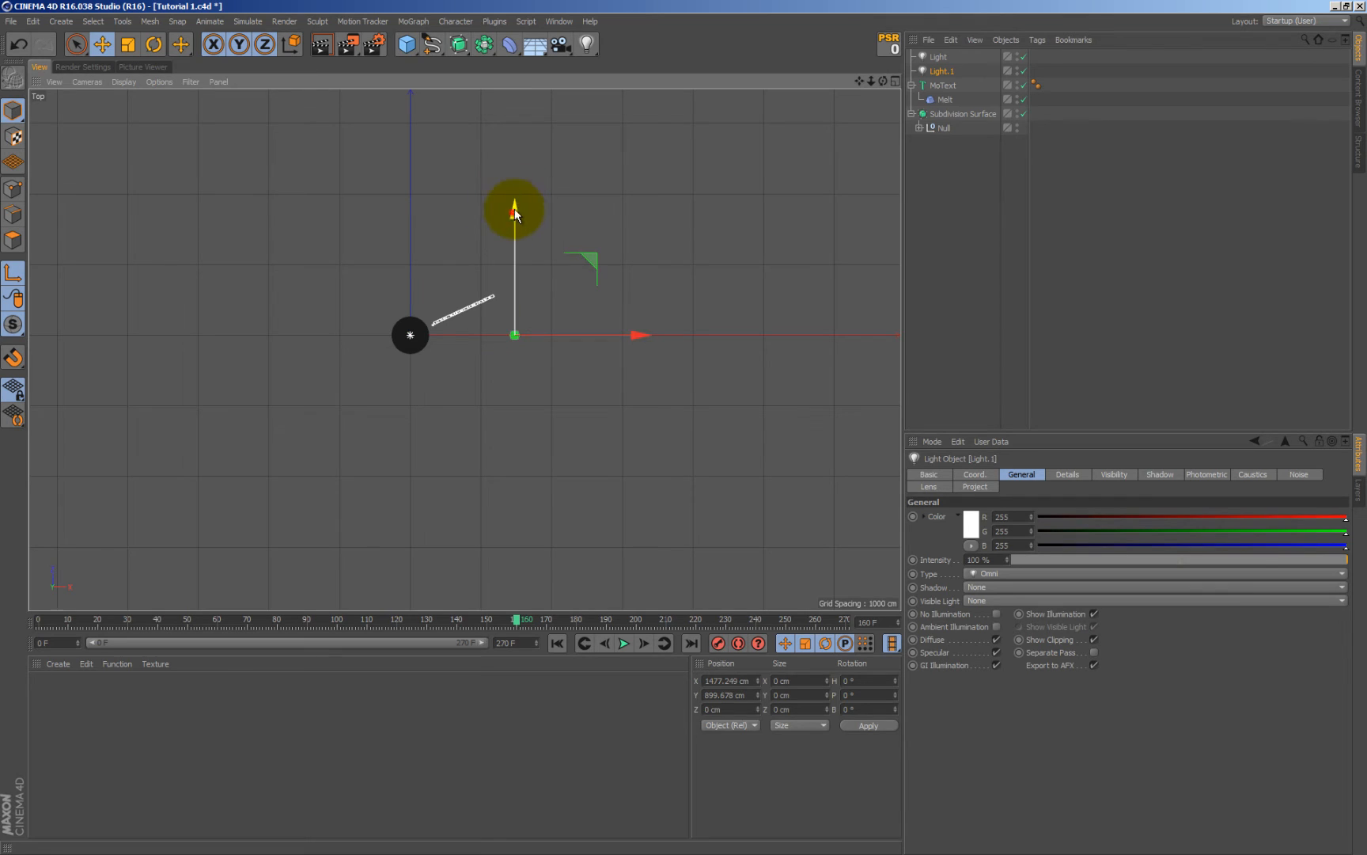
pyautogui.moveTo(514, 212); pyautogui.dragTo(515, 146)
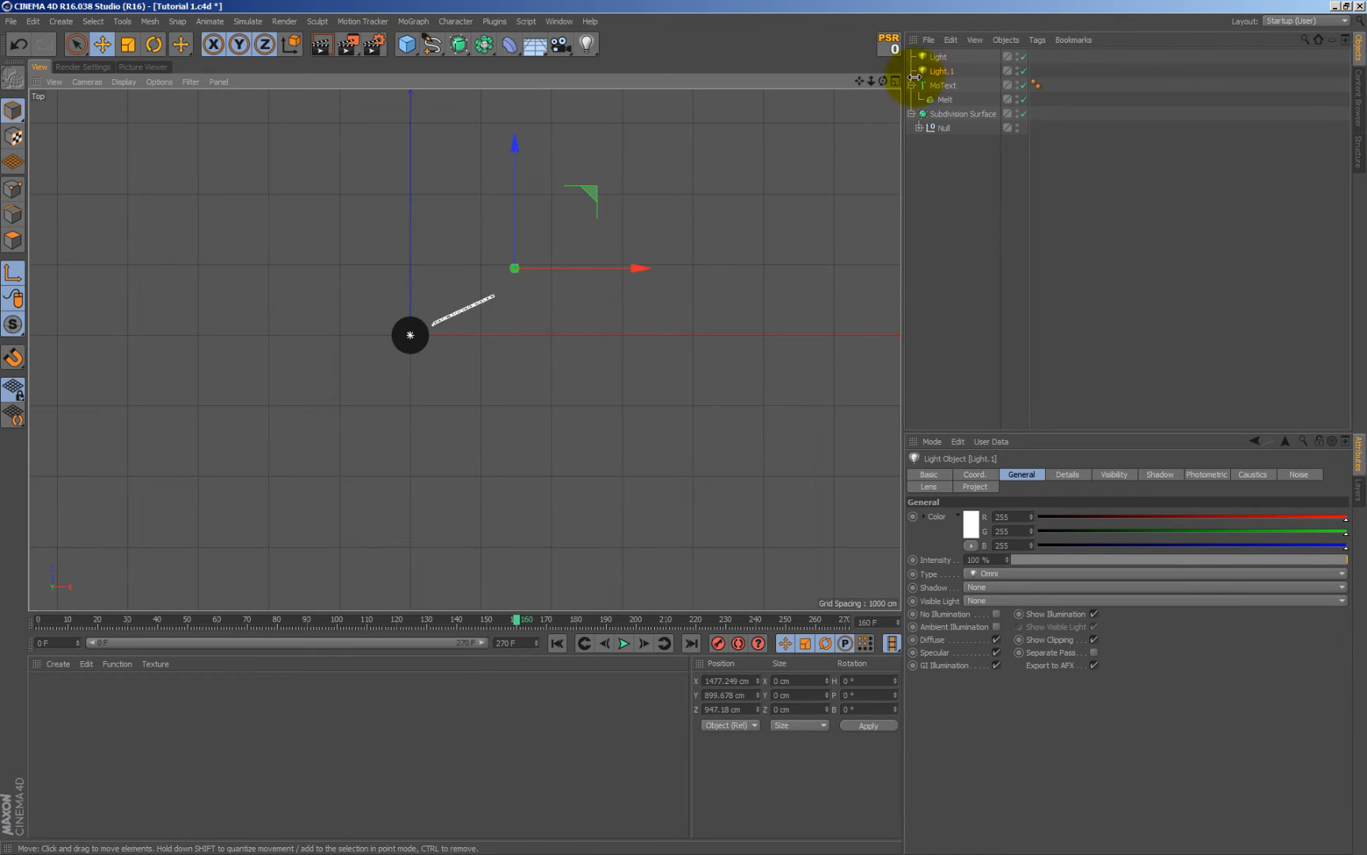
# Move the original light to the far side of the sphere, at about X -665 cm, Z 171 cm
pyautogui.click(939, 57)
pyautogui.moveTo(534, 333); pyautogui.dragTo(488, 336)
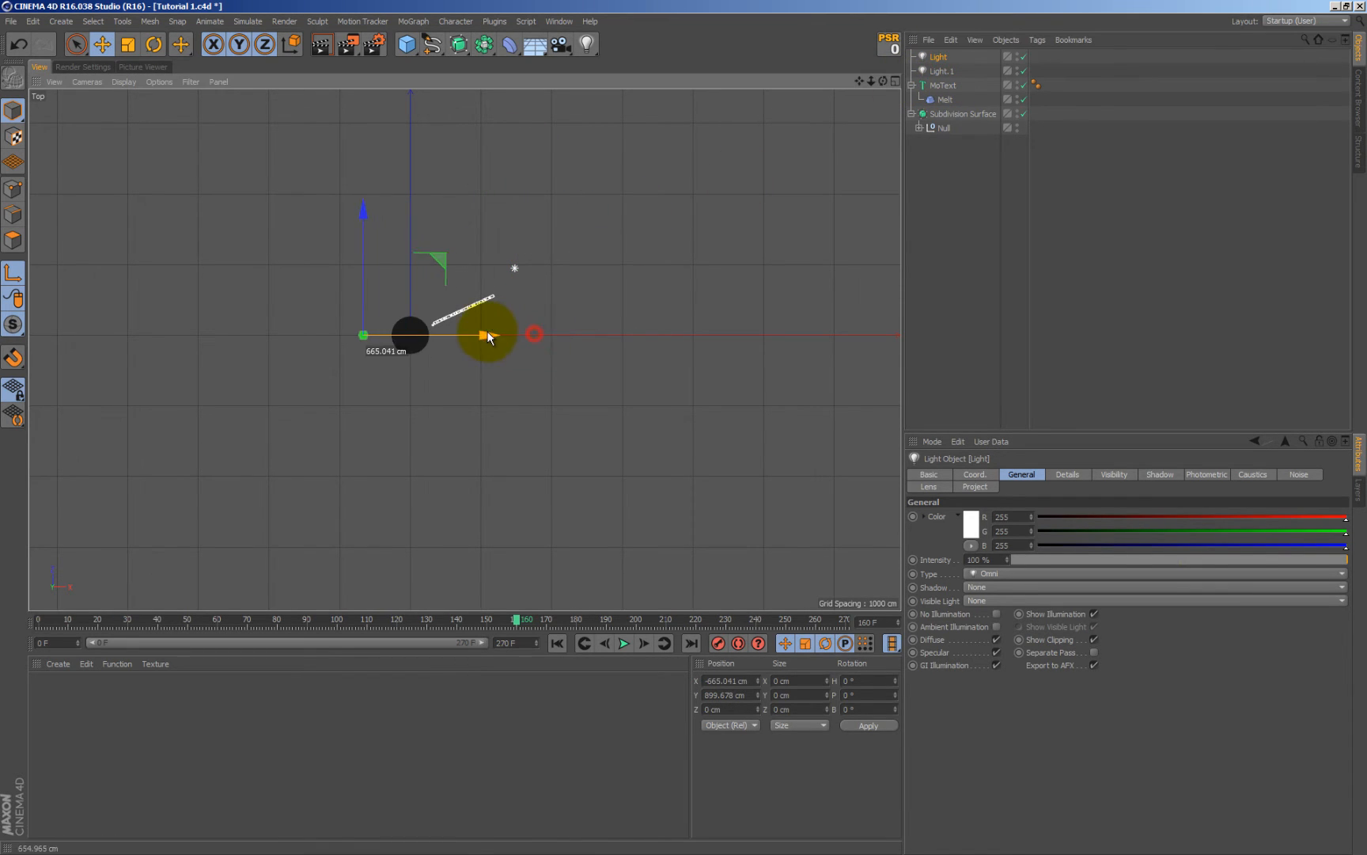
pyautogui.moveTo(364, 216); pyautogui.dragTo(364, 204)
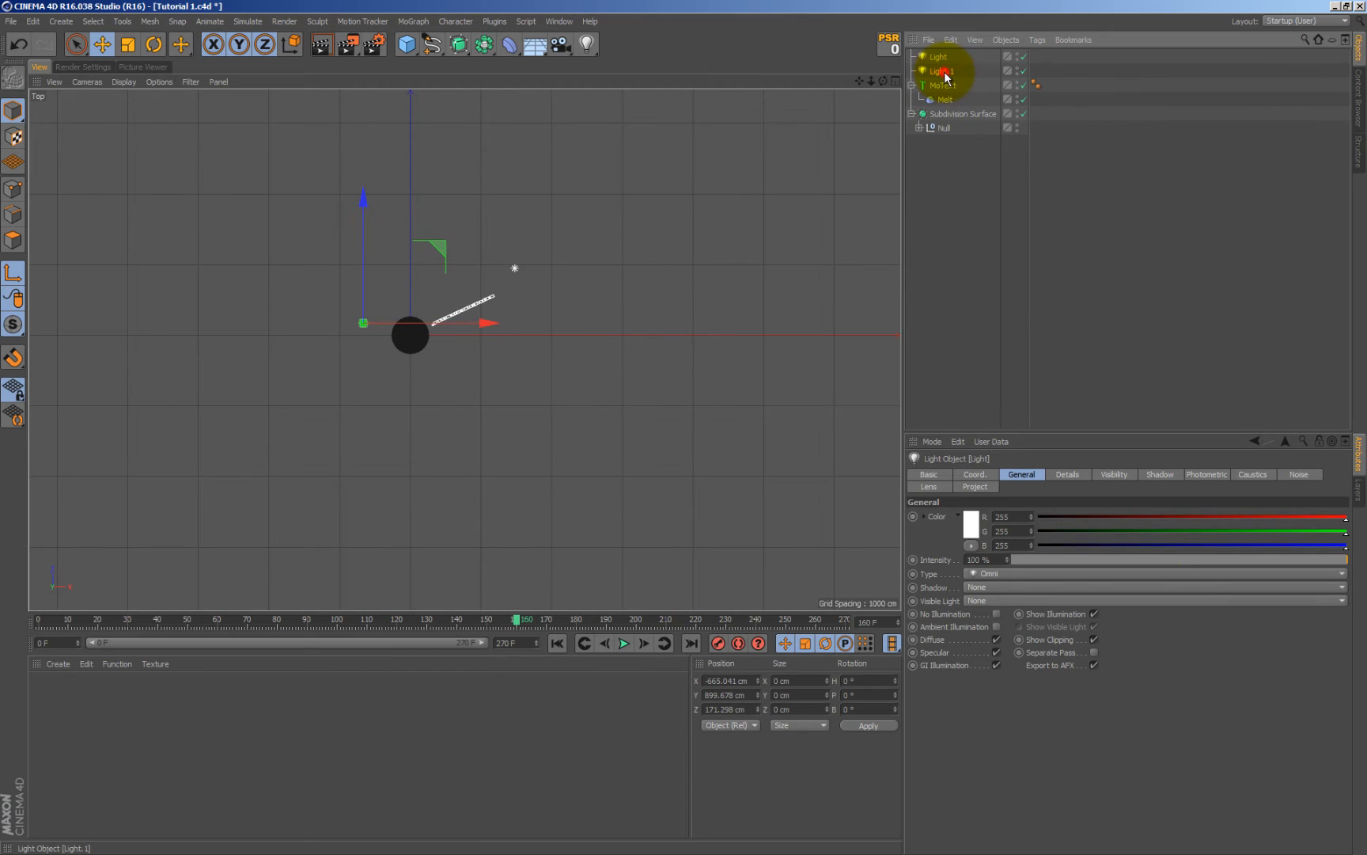
# Duplicate Light.1 and place the copy in front of the text, at about X 1034 cm, Z -615 cm
pyautogui.click(944, 73)
pyautogui.keyDown('ctrl'); pyautogui.moveTo(944, 73); pyautogui.dragTo(947, 79); pyautogui.keyUp('ctrl')
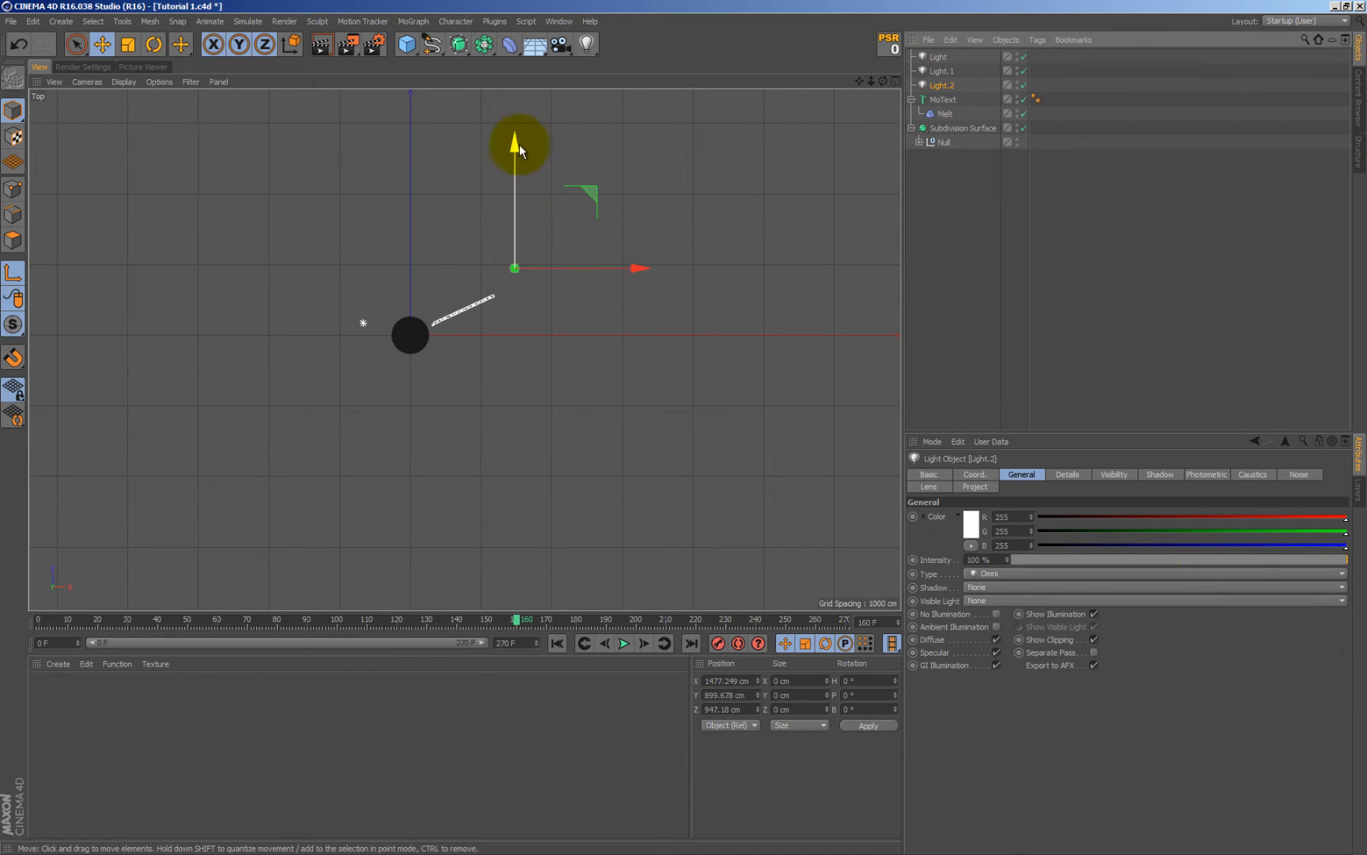
pyautogui.moveTo(519, 144); pyautogui.dragTo(488, 252)
pyautogui.moveTo(644, 384); pyautogui.dragTo(603, 383)
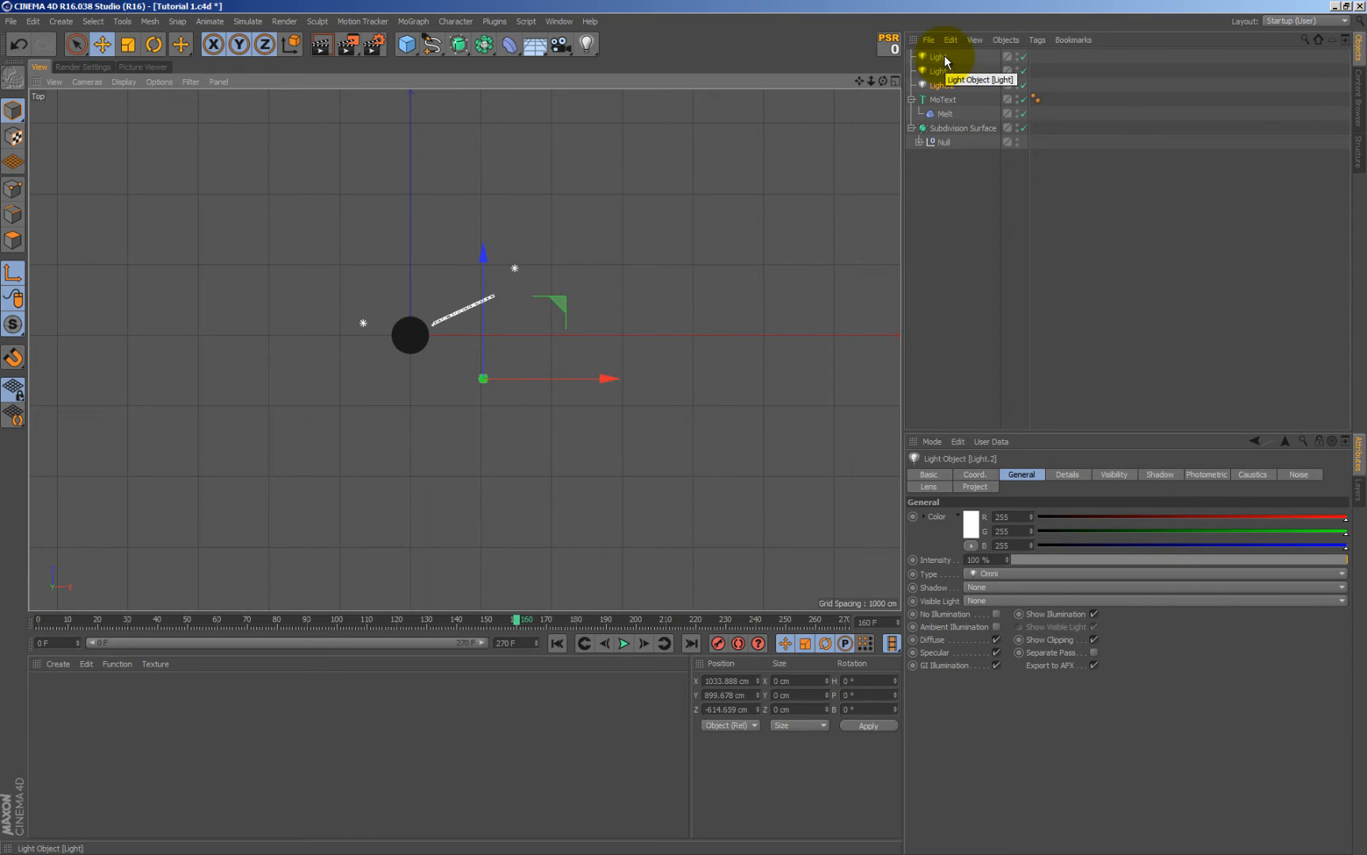
# Colour Light and Light.1 pale blue with hue 203°, saturation 20% and value 100% (RGB 204, 235, 255)
pyautogui.click(944, 55)
pyautogui.keyDown('ctrl'); pyautogui.click(940, 72); pyautogui.keyUp('ctrl')
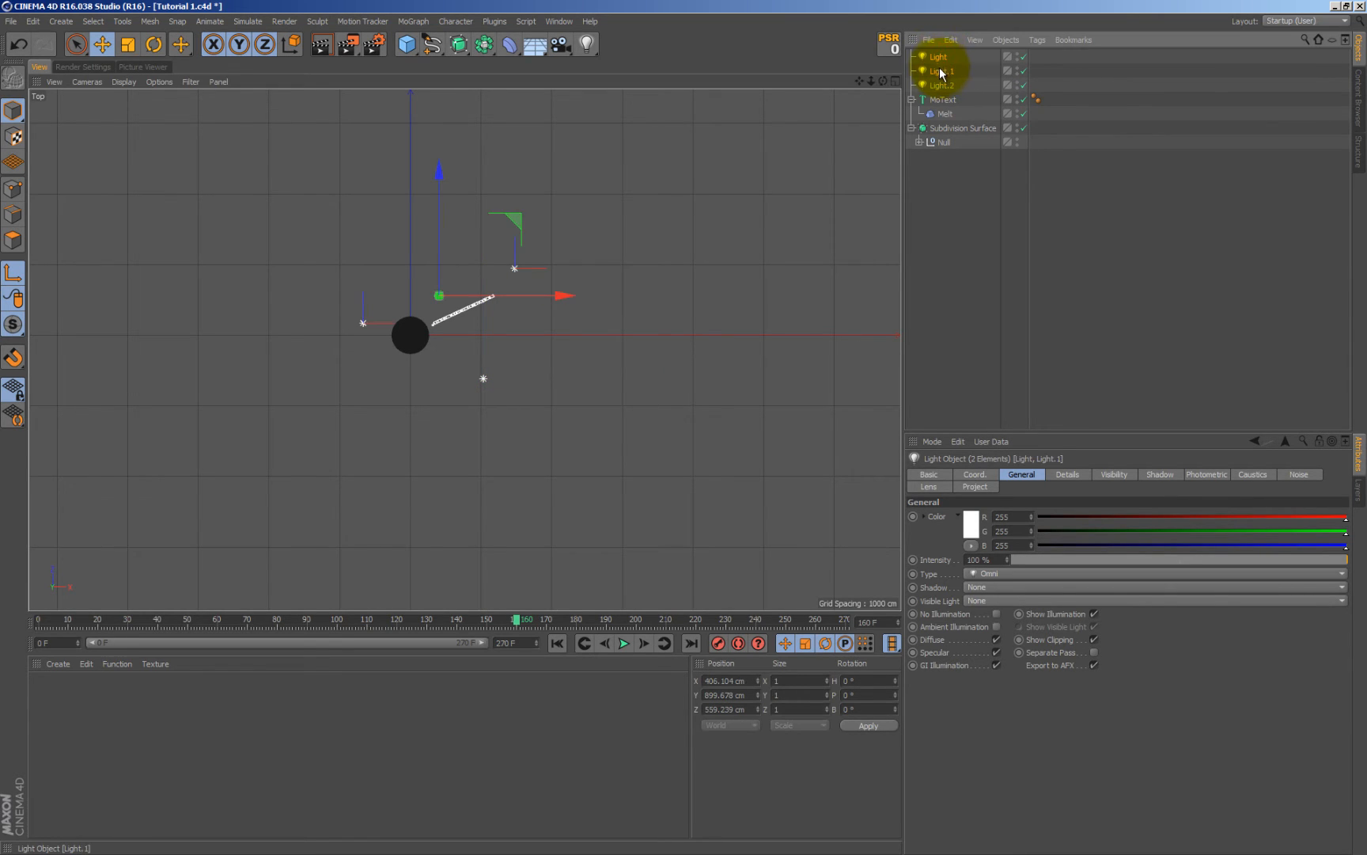
pyautogui.click(969, 532)
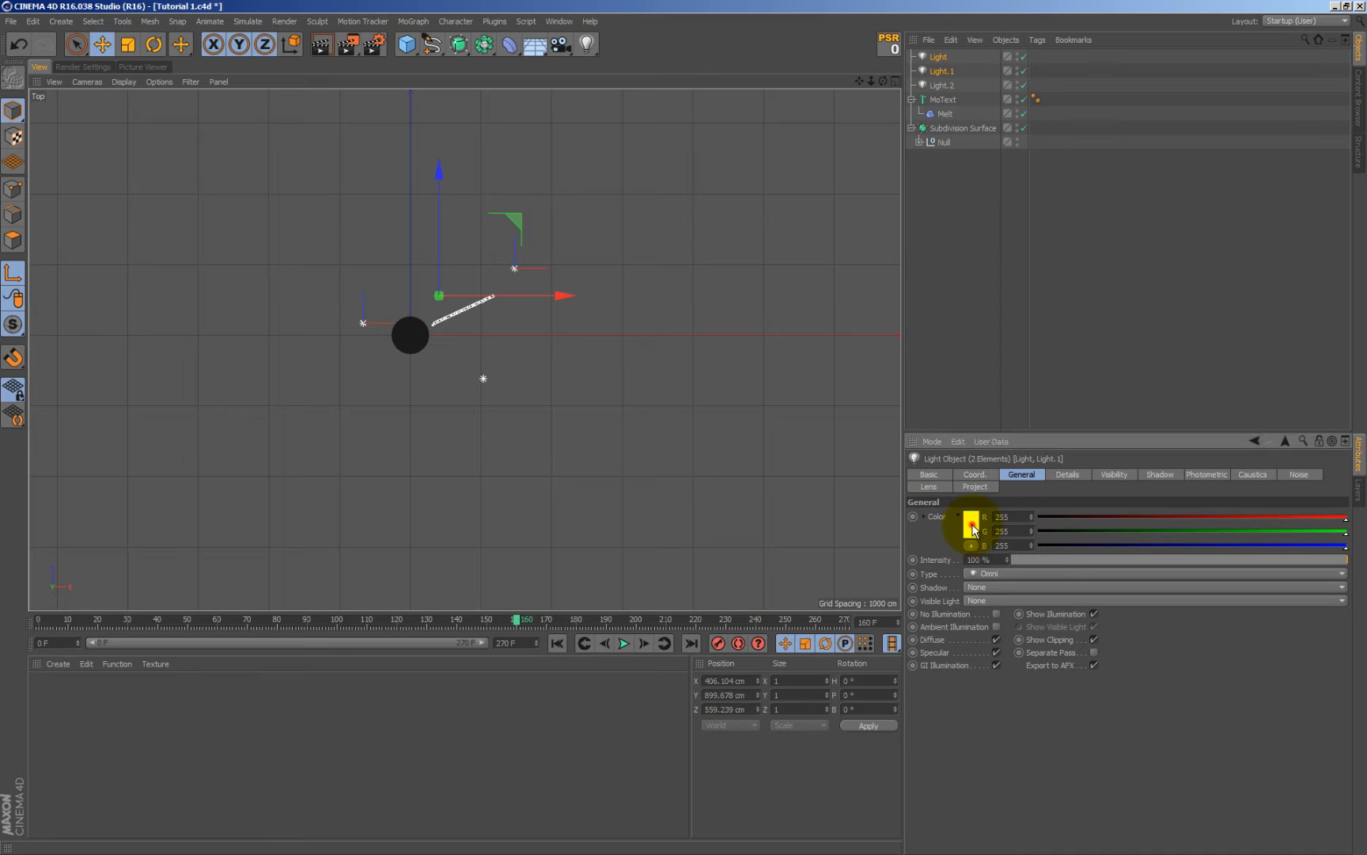
pyautogui.click(992, 589)
pyautogui.click(972, 524)
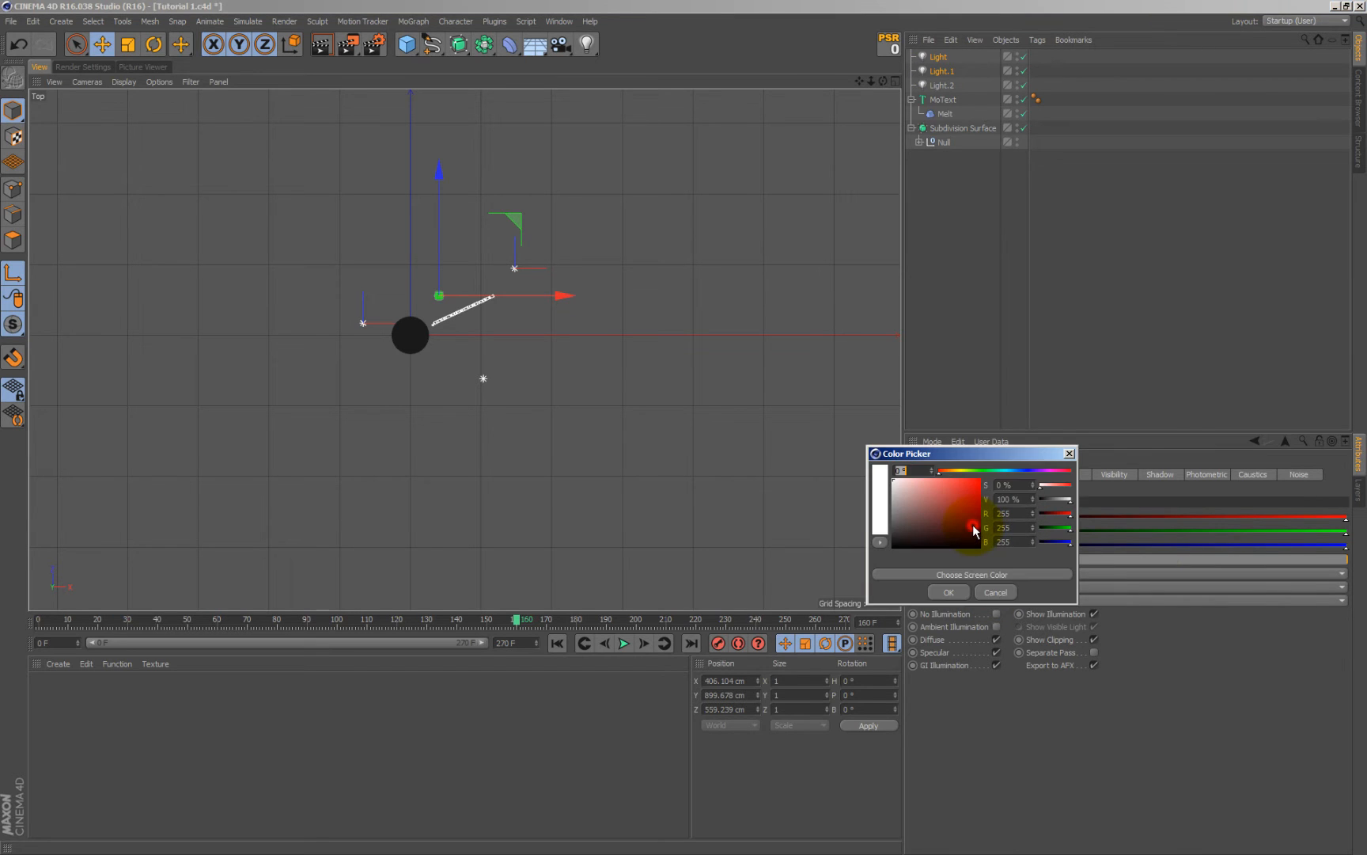
pyautogui.click(1014, 469)
pyautogui.moveTo(905, 481); pyautogui.dragTo(910, 485)
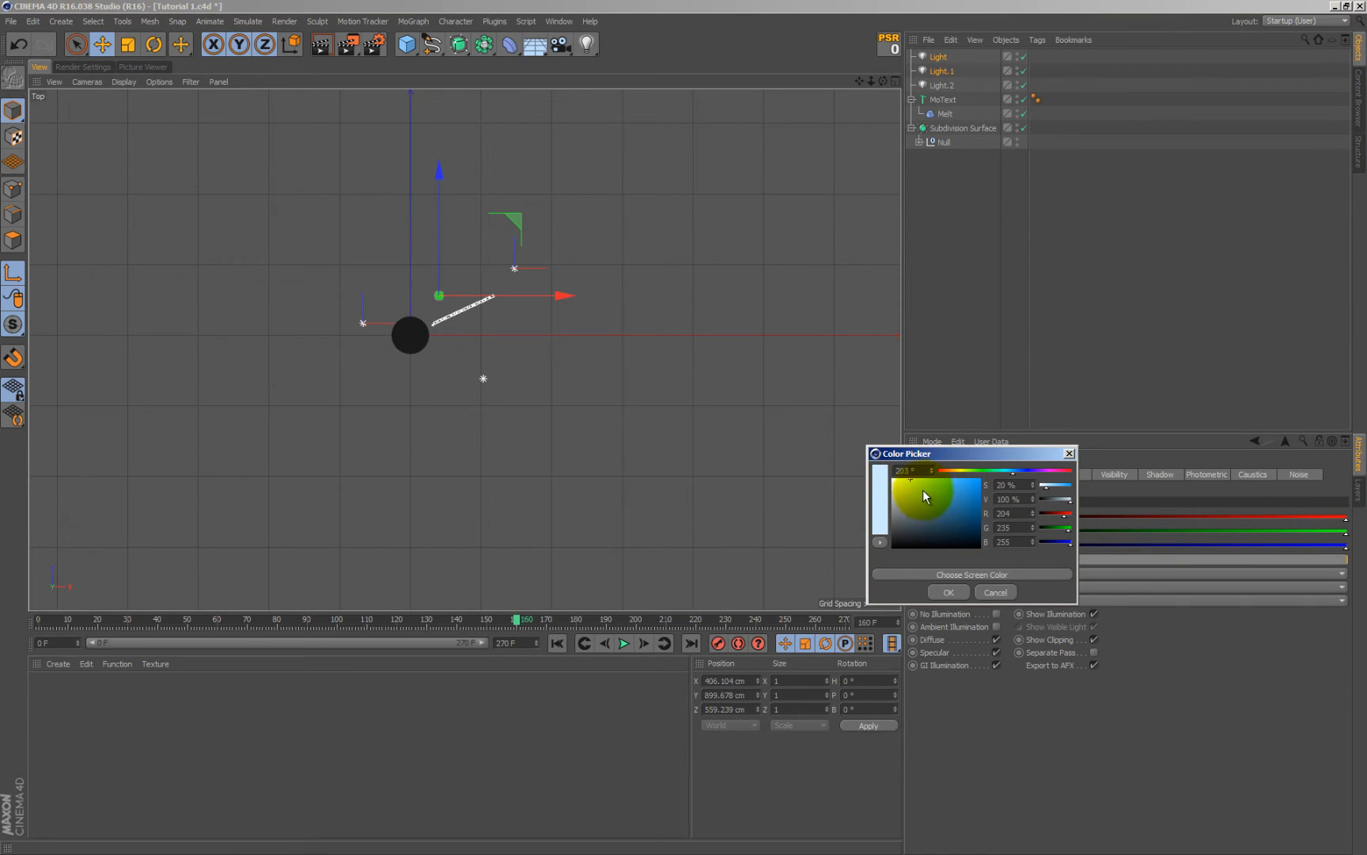
pyautogui.click(945, 592)
# Rename the light in front of the text, Light.2, as "Front"
pyautogui.click(945, 85)
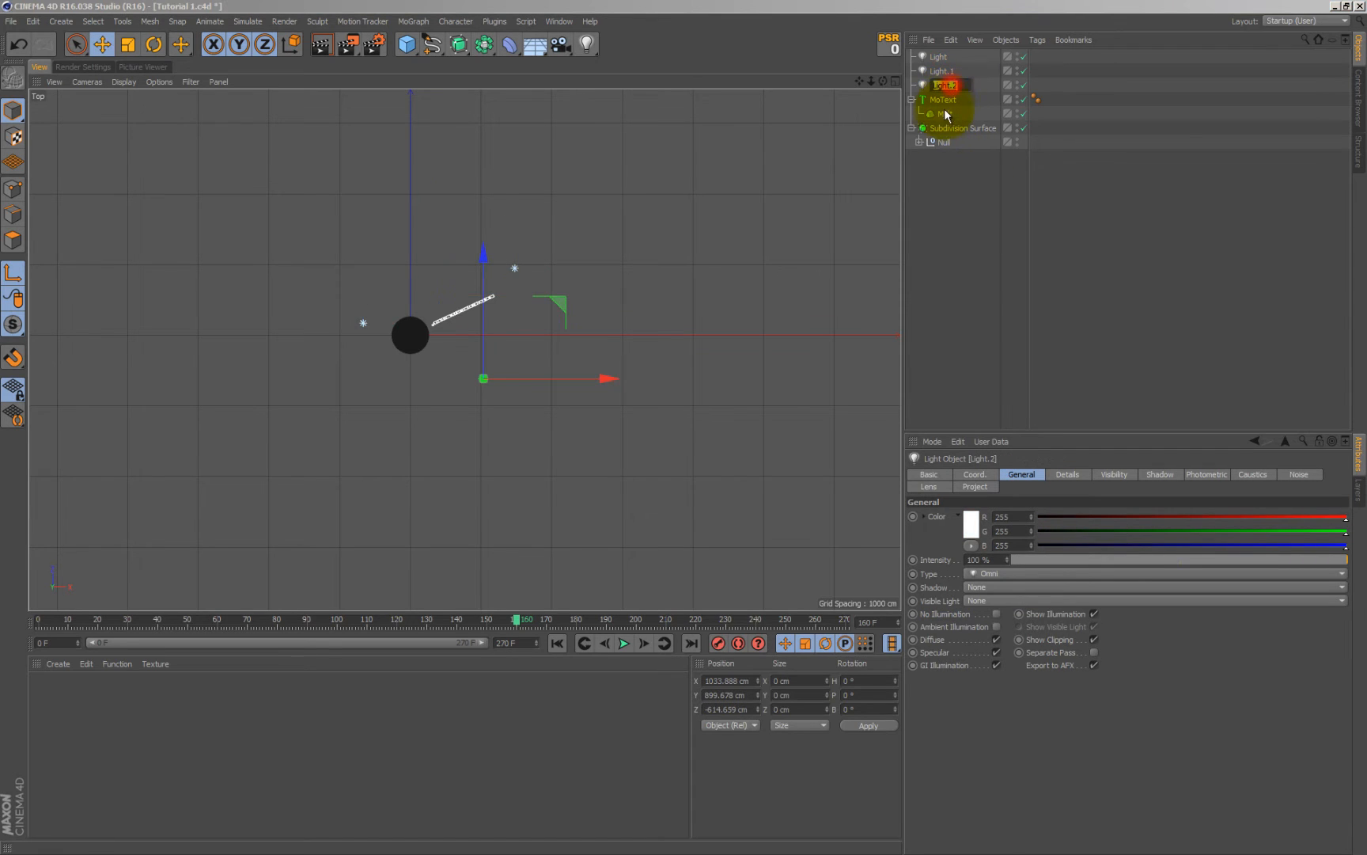
pyautogui.write('Forn')
pyautogui.press('BackSpace')
pyautogui.press('BackSpace')
pyautogui.press('BackSpace')
pyautogui.write('ion')
pyautogui.write('t')
pyautogui.press('Return')
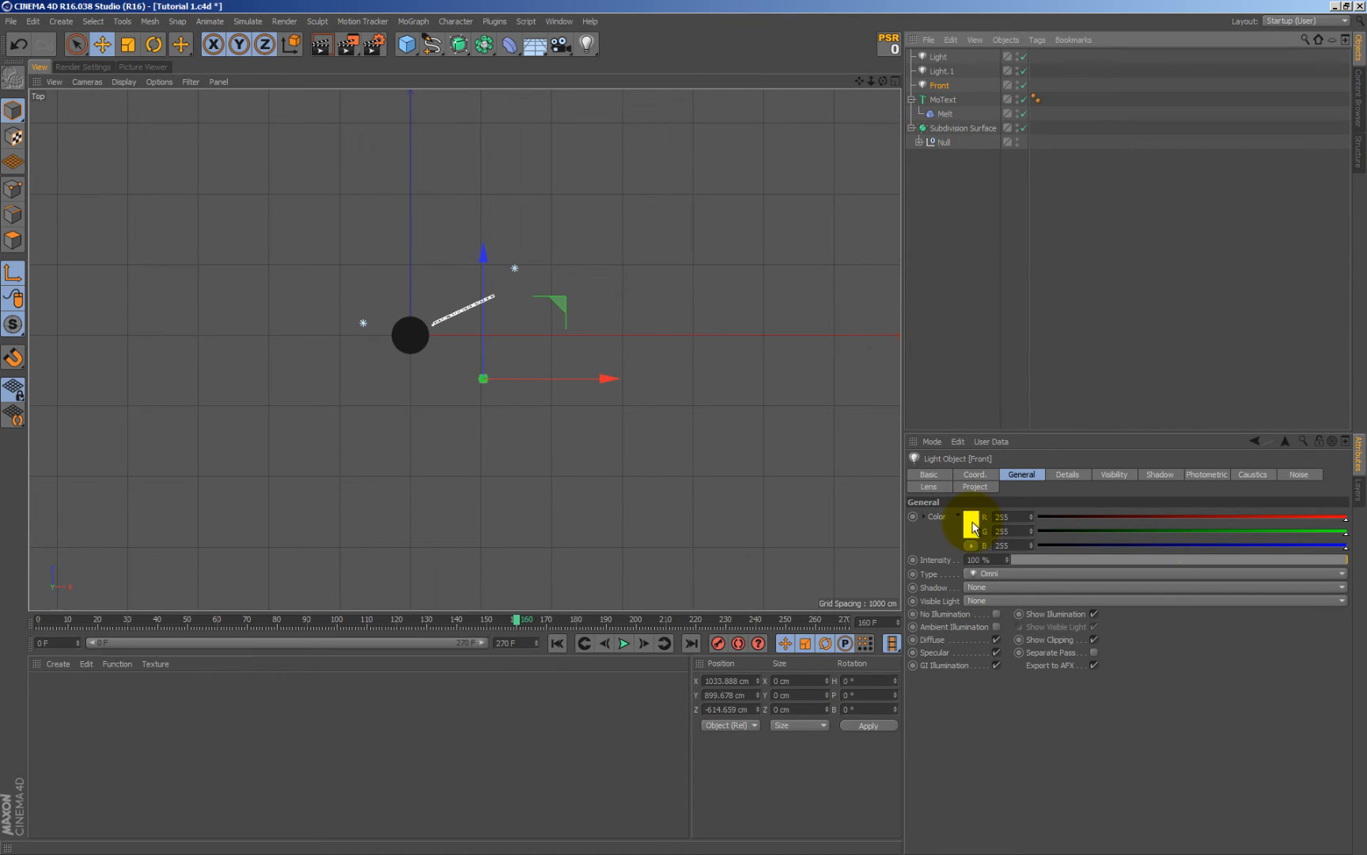
# Give the Front light a warm cream colour with hue 40° and saturation 17.6% (RGB 255, 240, 210)
pyautogui.click(972, 525)
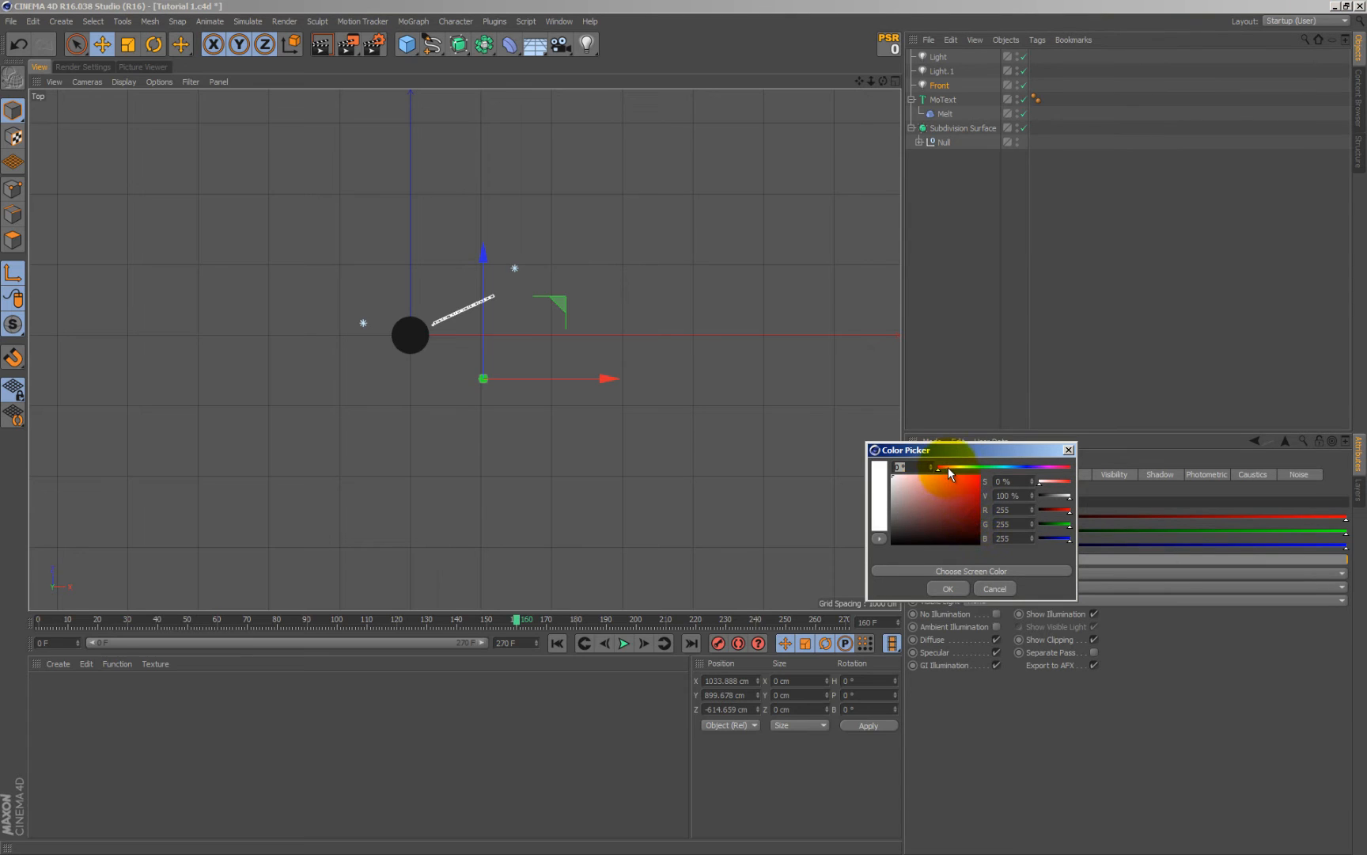
pyautogui.moveTo(947, 467); pyautogui.dragTo(952, 467)
pyautogui.click(906, 475)
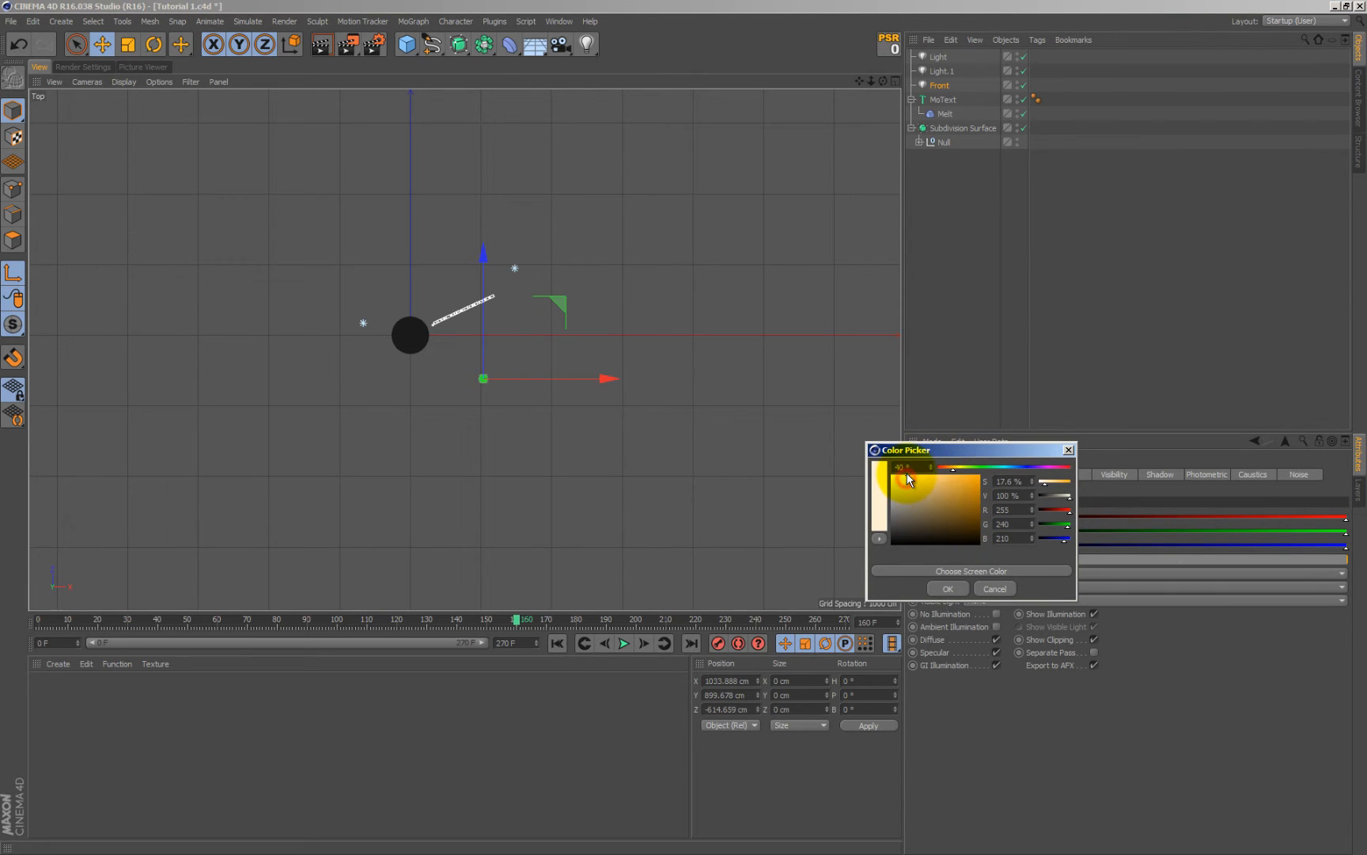
pyautogui.click(949, 588)
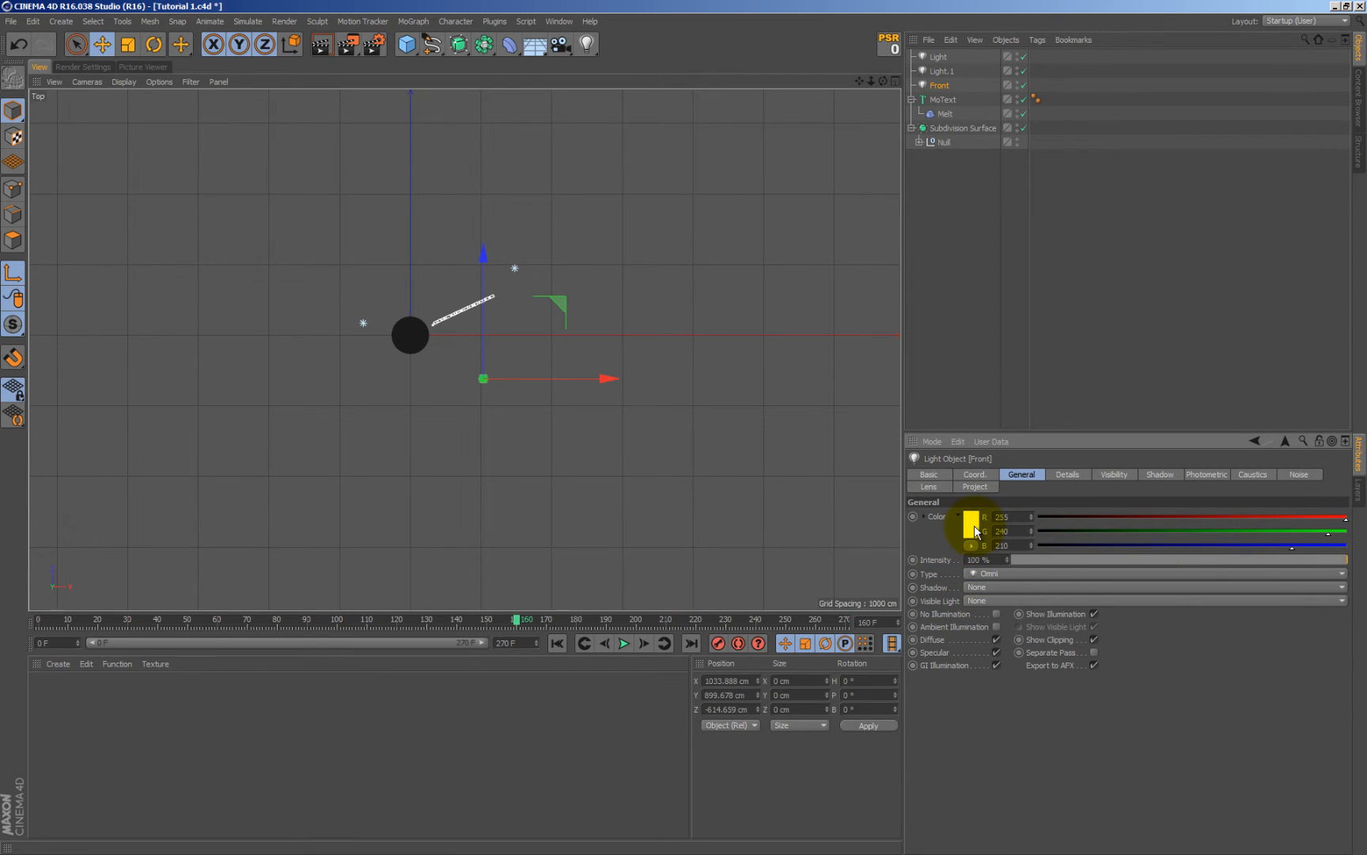
# Render the Perspective view to check how the three lights fall on the sphere and text
pyautogui.middleClick(525, 239)
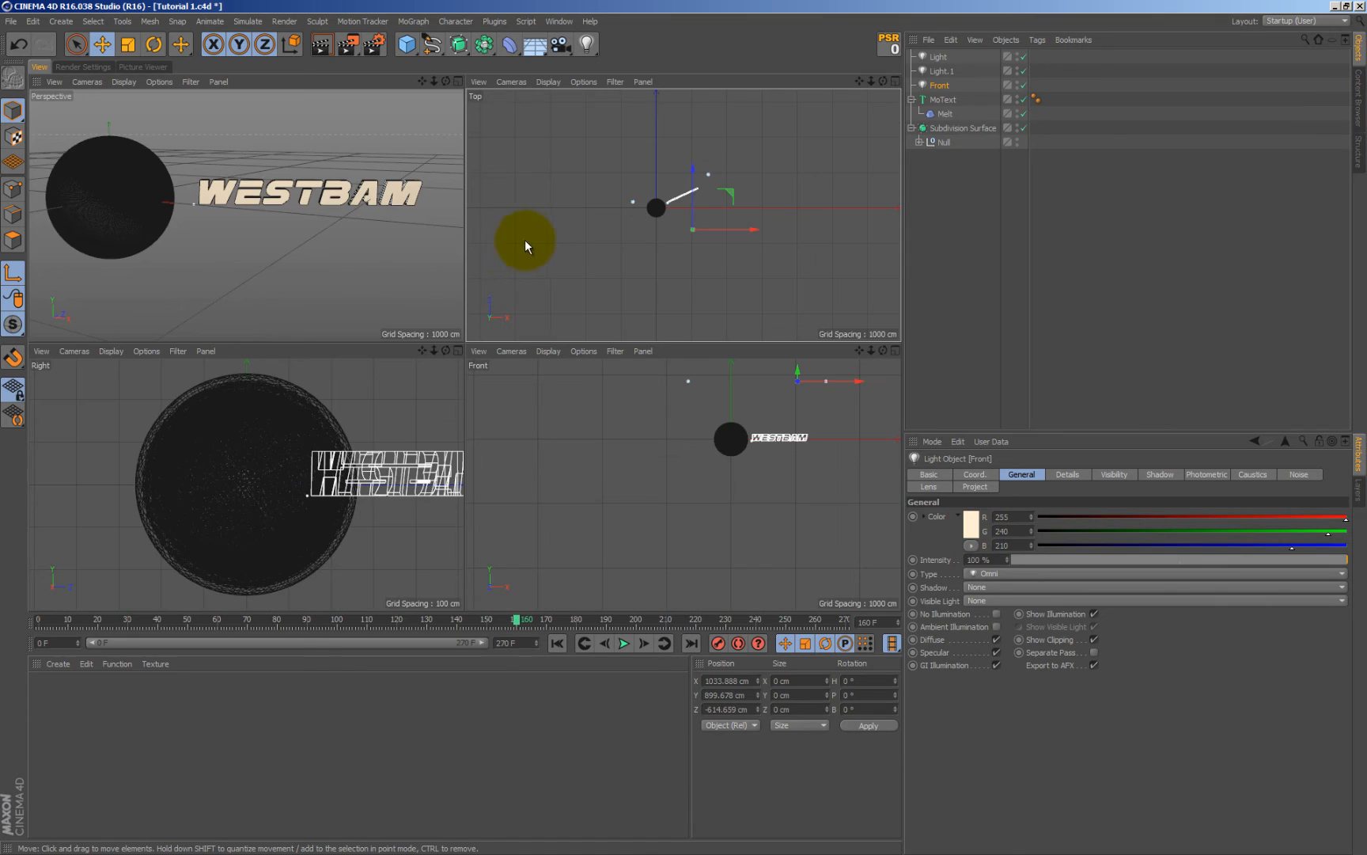
pyautogui.middleClick(254, 204)
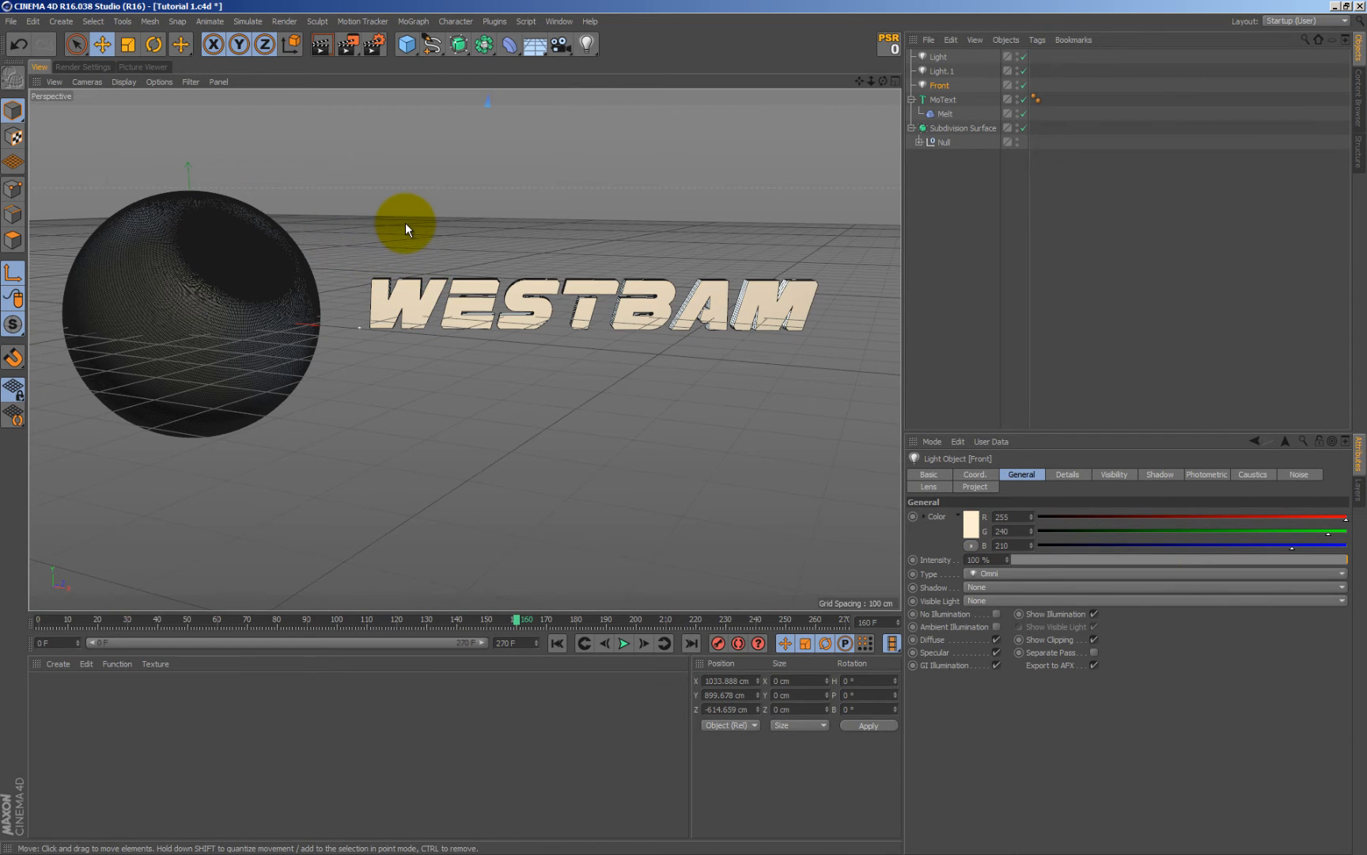
pyautogui.click(324, 46)
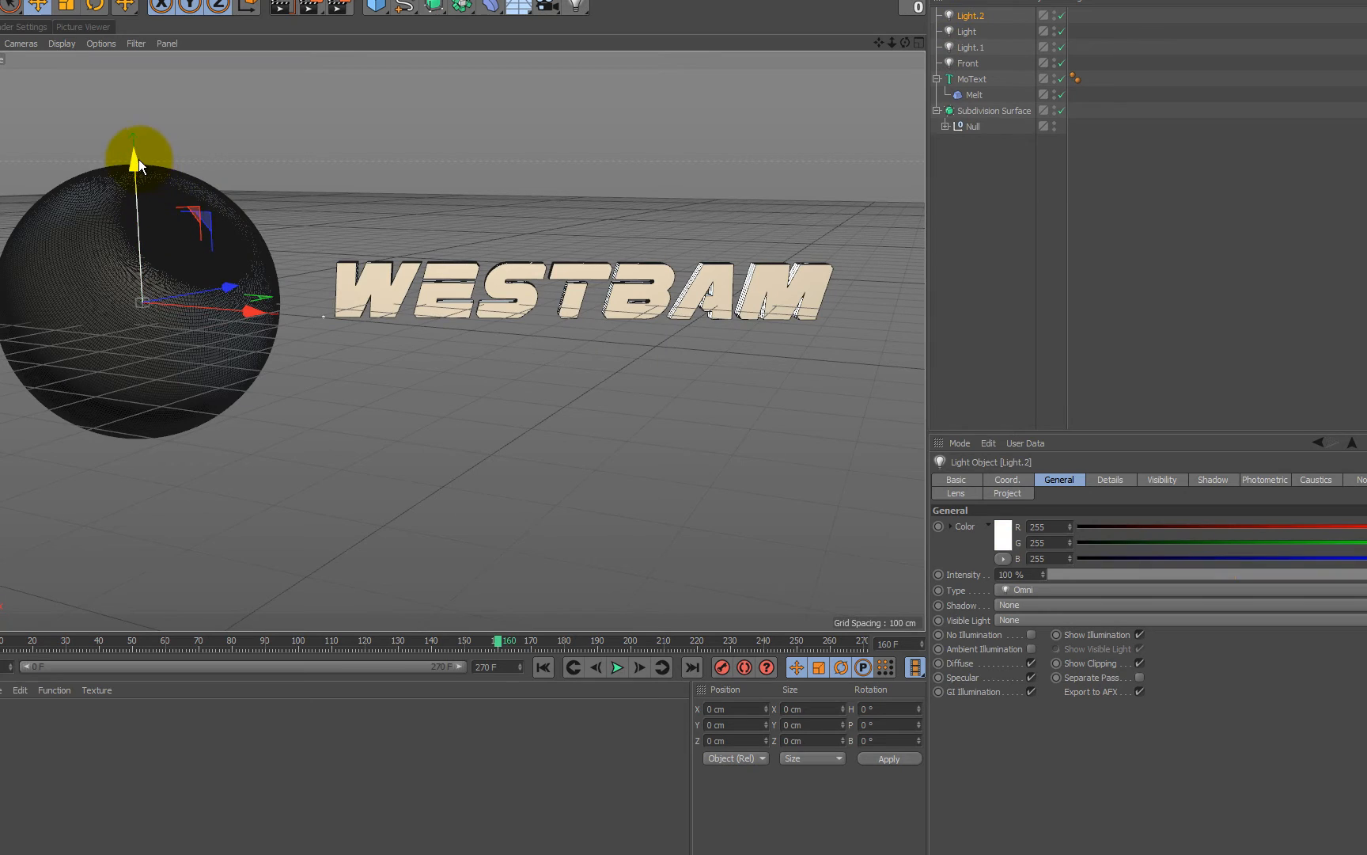
# Place a new Omni light below the sphere at about Y -740 cm and colour it pale cyan (RGB 174, 235, 241)
pyautogui.moveTo(139, 159); pyautogui.dragTo(194, 522)
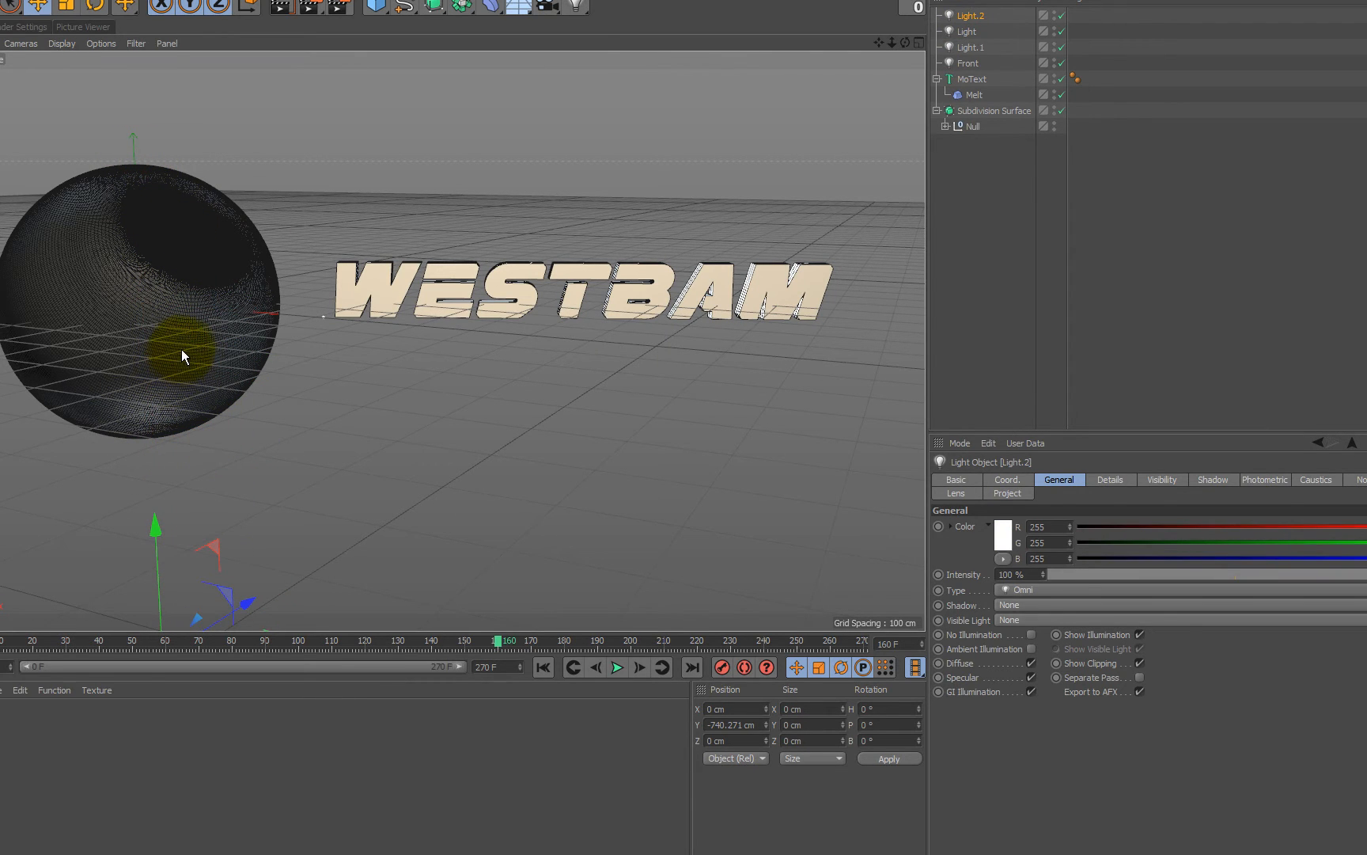
pyautogui.click(1002, 535)
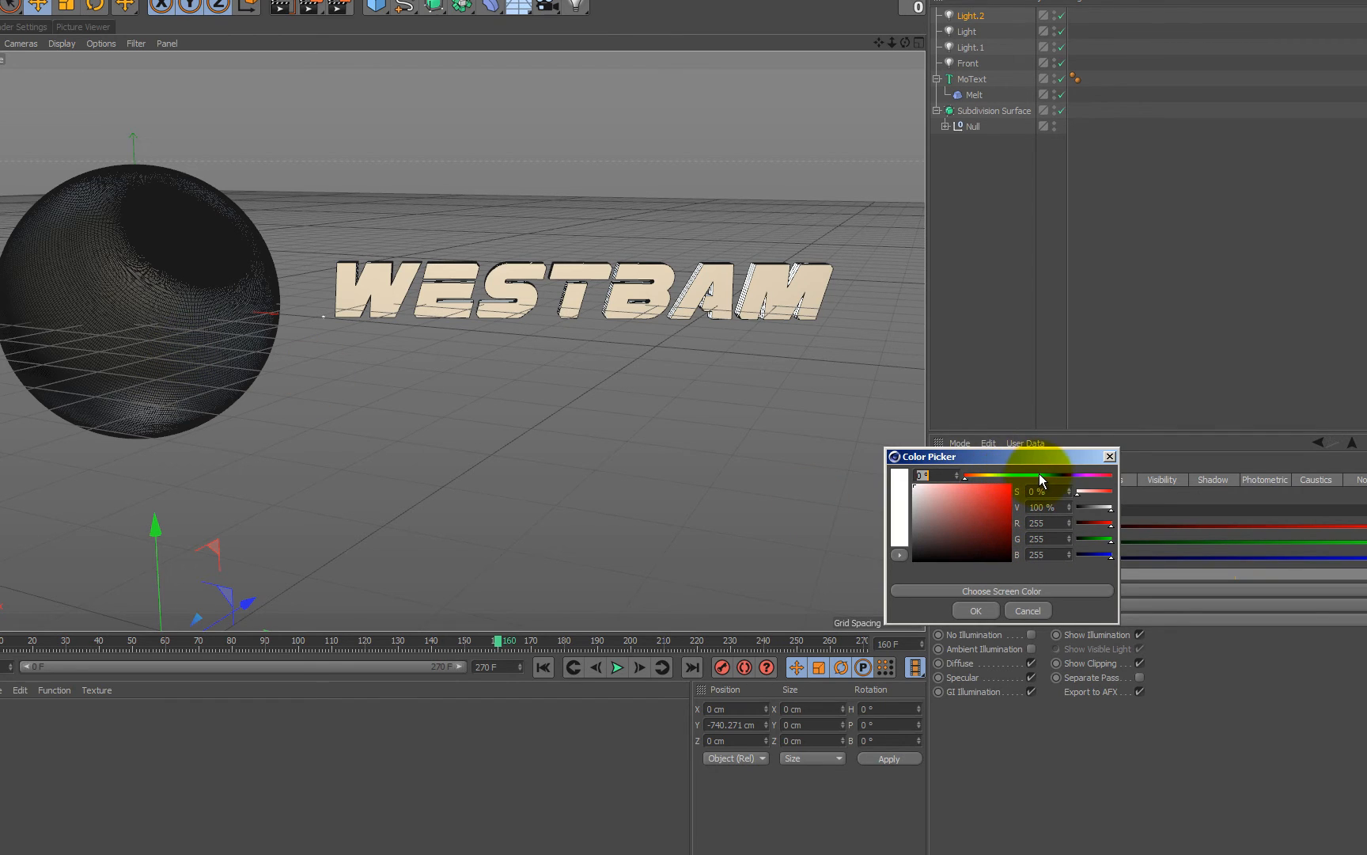
pyautogui.click(1040, 475)
pyautogui.click(940, 487)
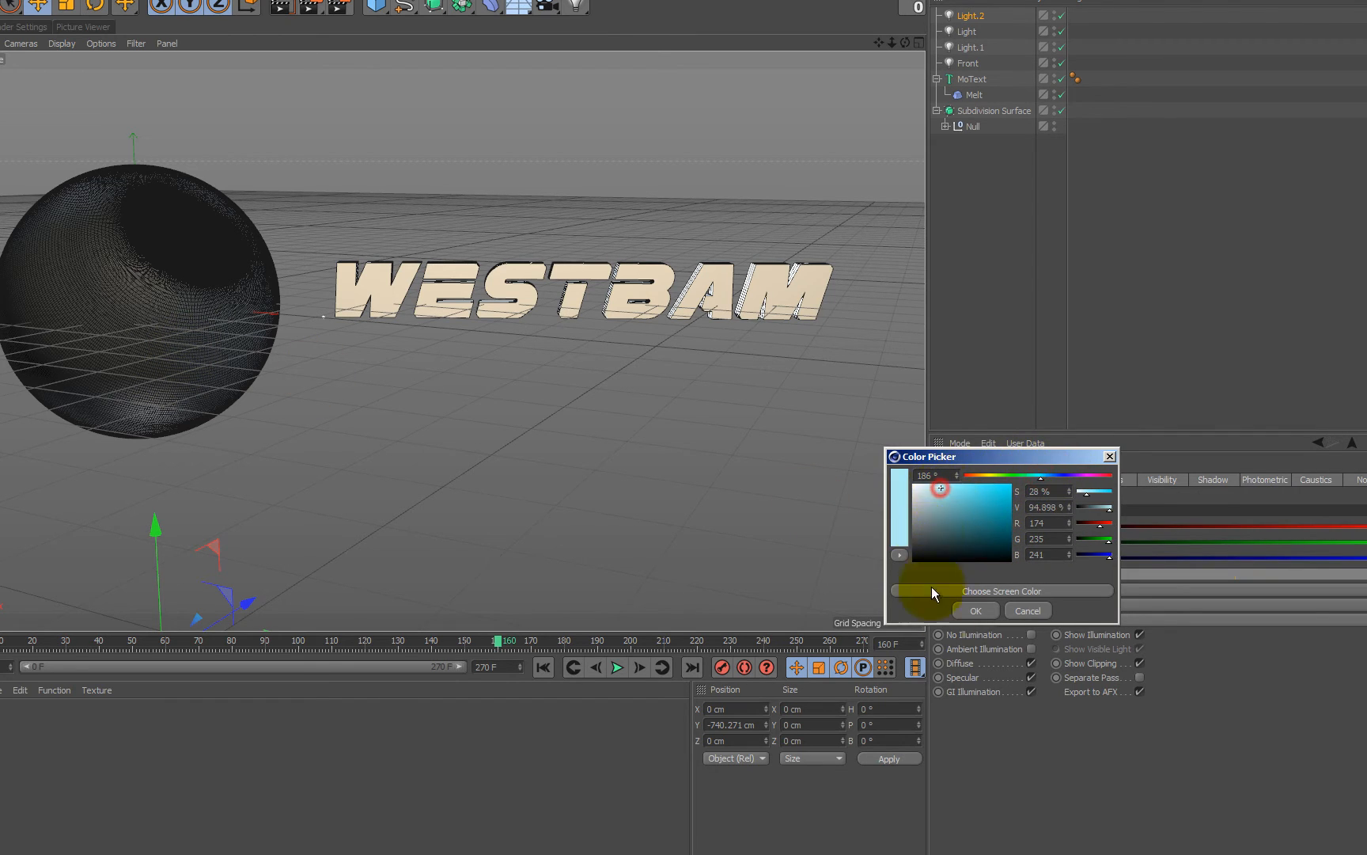
pyautogui.click(974, 610)
# Render the Perspective view again to check the cyan light from below
pyautogui.click(283, 8)
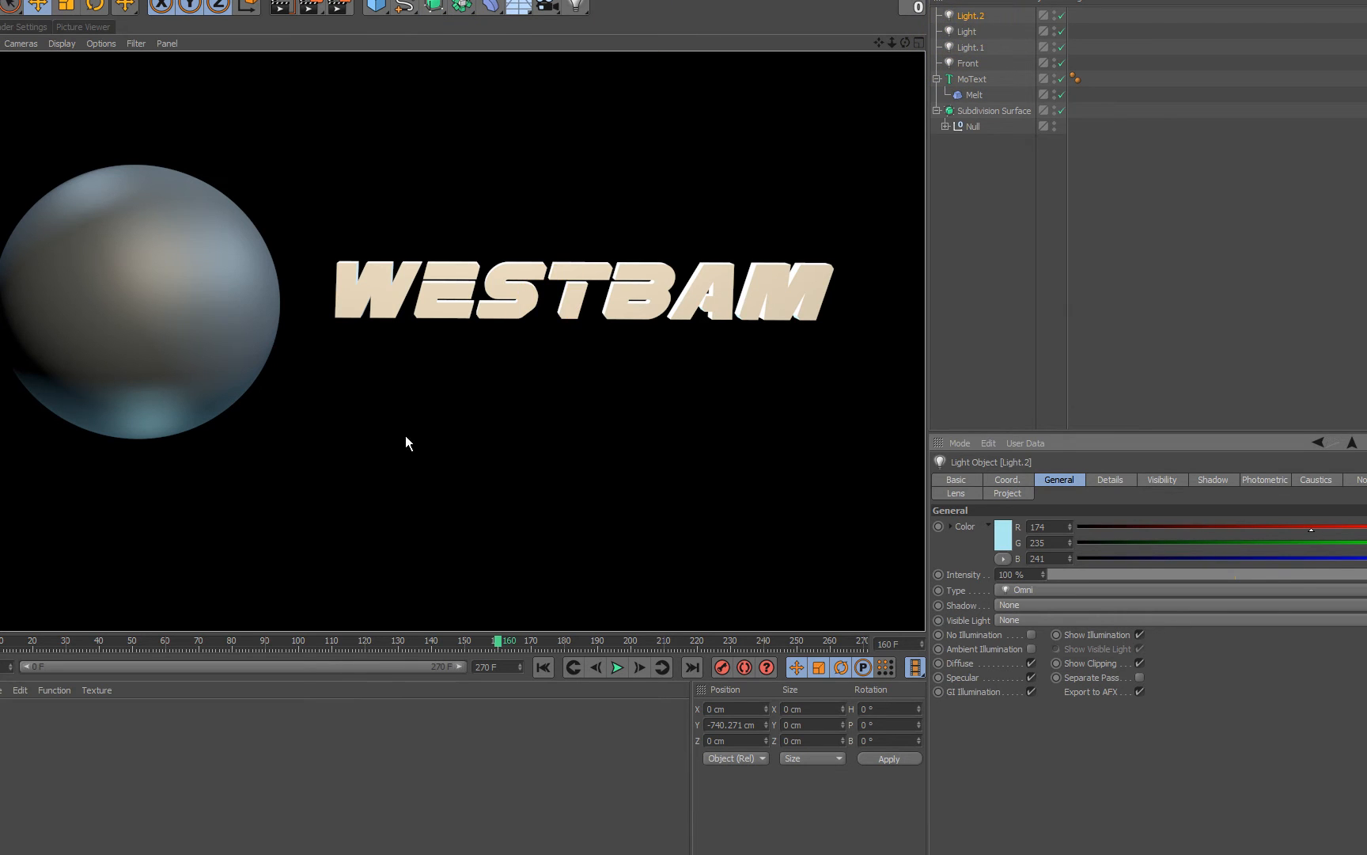
pyautogui.middleClick(260, 440)
pyautogui.middleClick(223, 260)
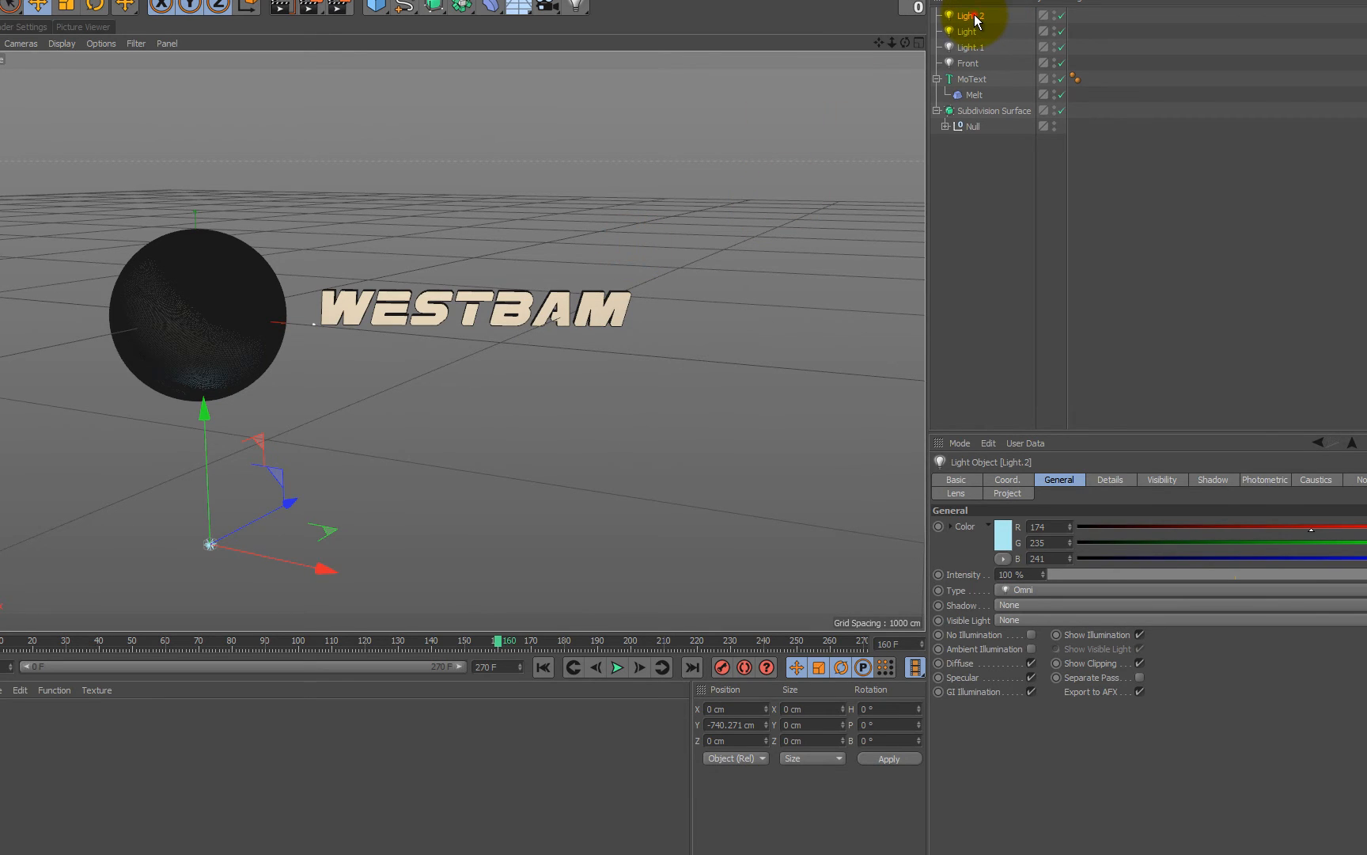
# Duplicate the cyan light and move Light.2 in front of the sphere, to about X -504 cm, Z -564 cm
pyautogui.keyDown('ctrl'); pyautogui.moveTo(975, 21); pyautogui.dragTo(974, 24); pyautogui.keyUp('ctrl')
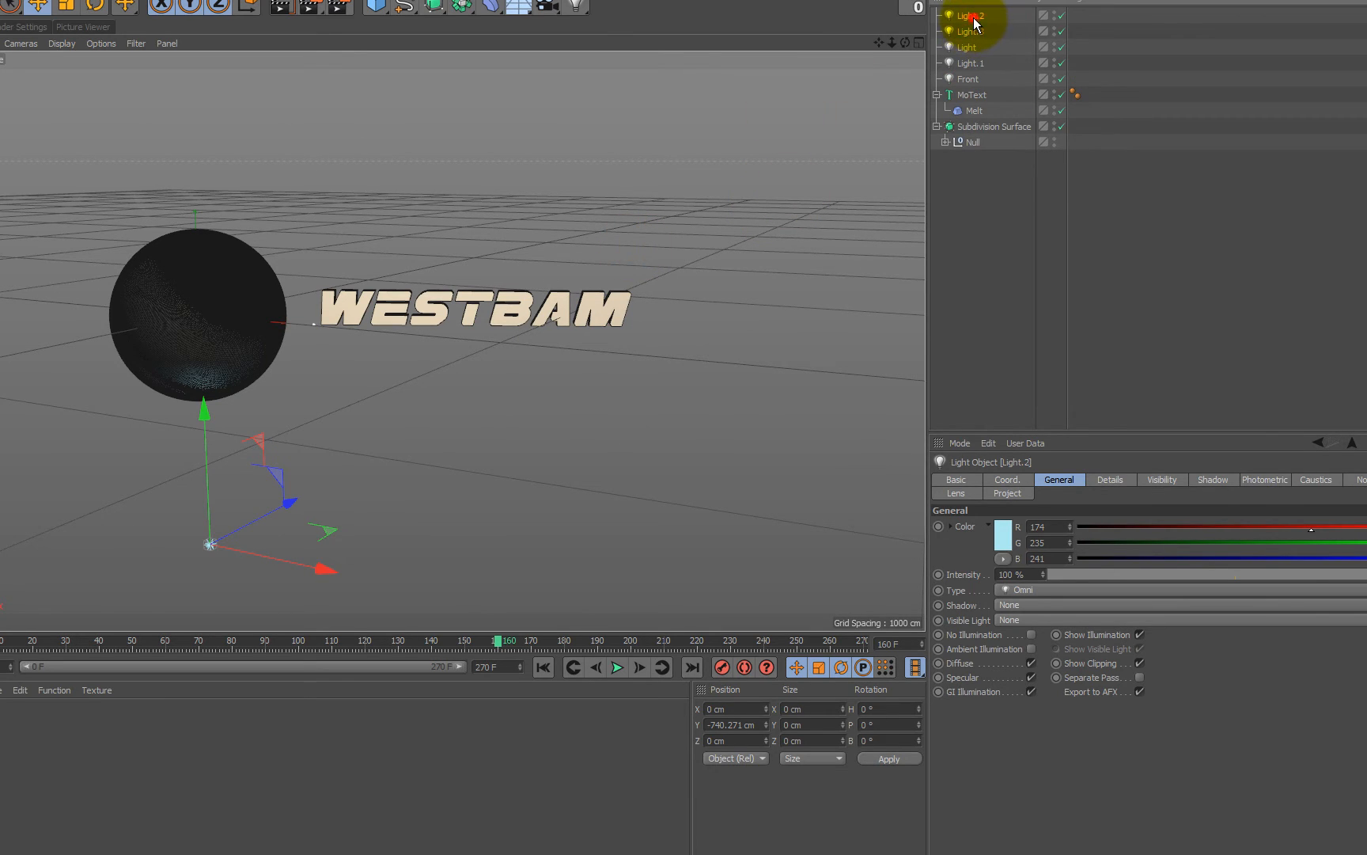
pyautogui.middleClick(667, 195)
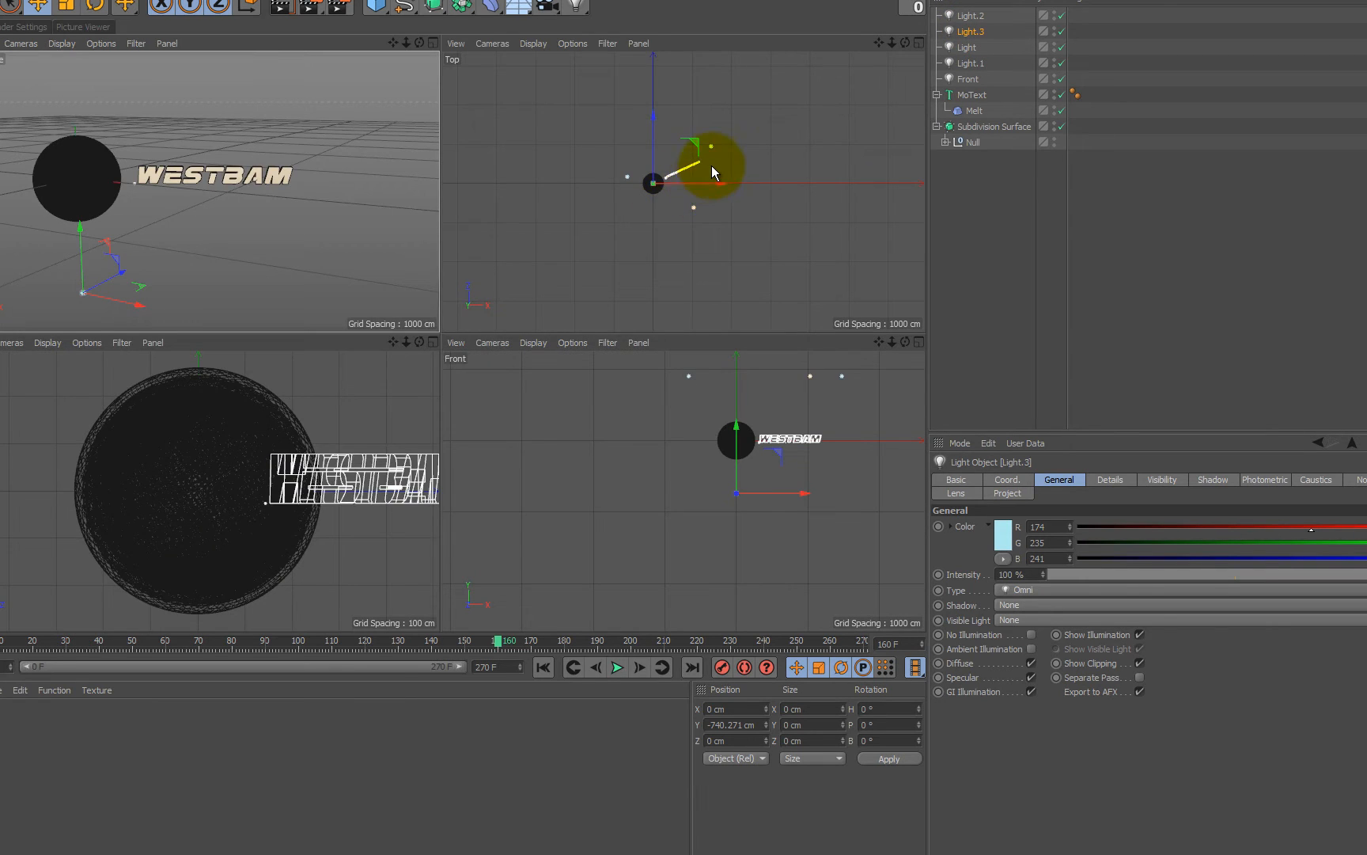
pyautogui.middleClick(711, 166)
pyautogui.click(970, 15)
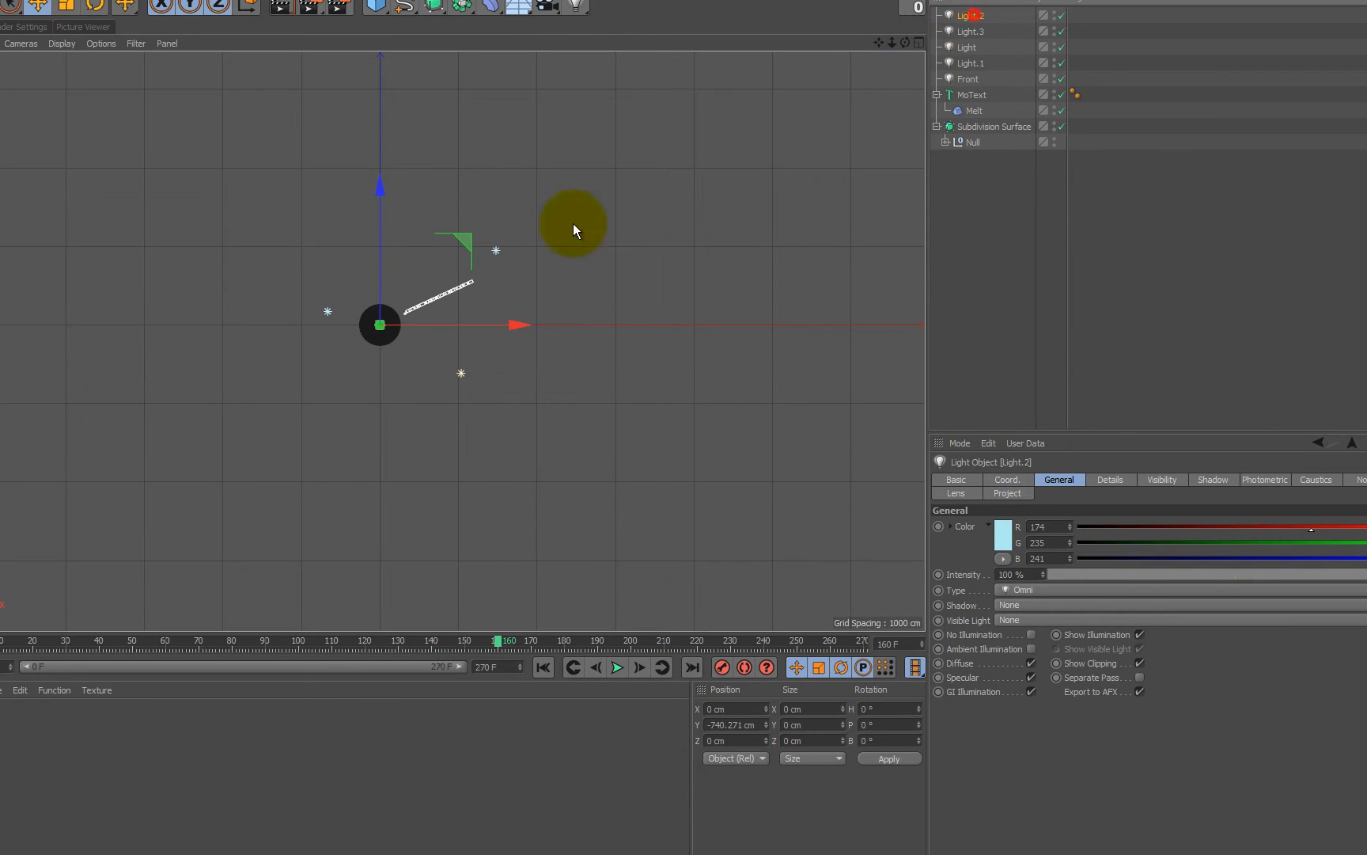
pyautogui.moveTo(514, 318); pyautogui.dragTo(477, 319)
pyautogui.moveTo(335, 191); pyautogui.dragTo(341, 250)
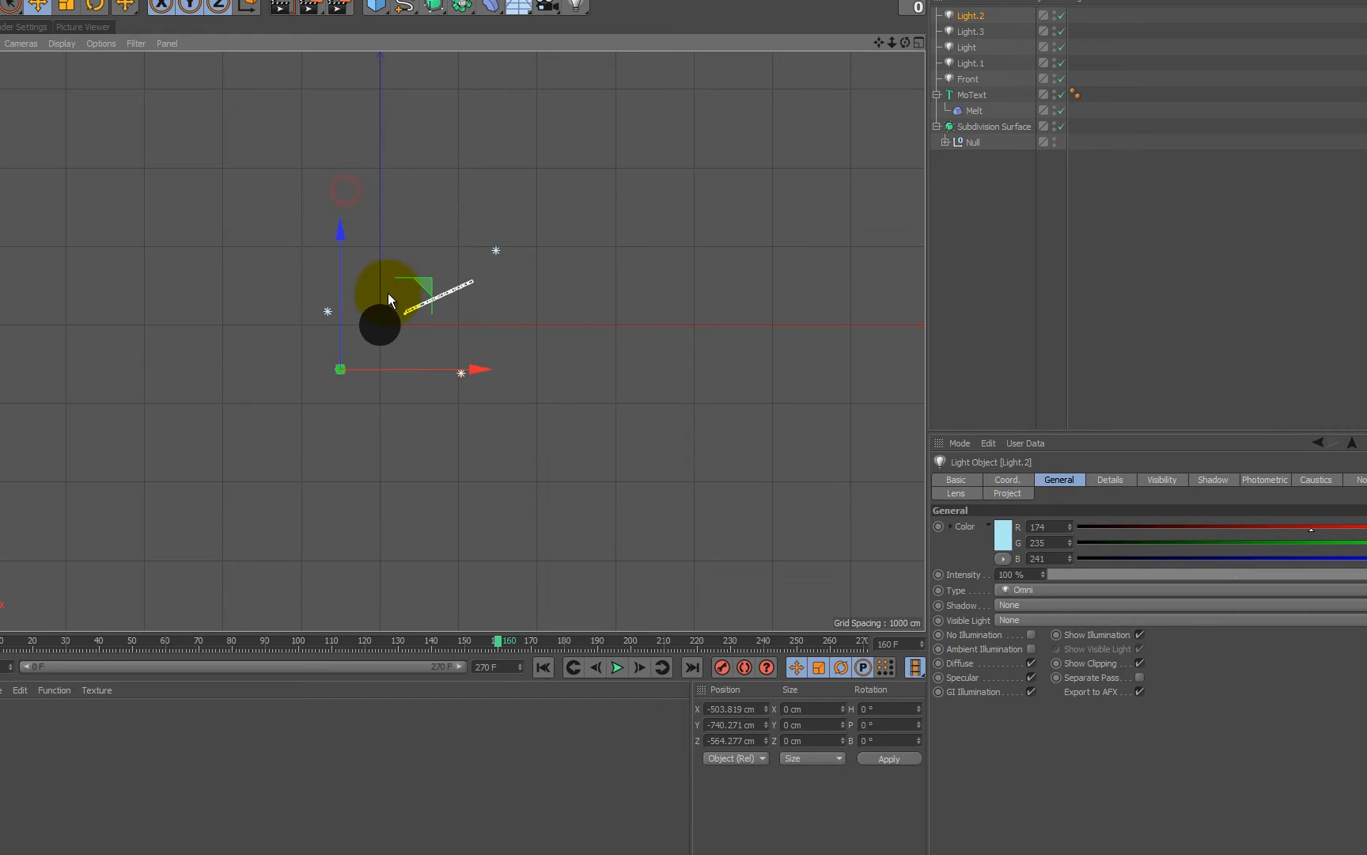
# Move the cyan light Light.3 to about X 836 cm, Z 222 cm, below and between the sphere and text
pyautogui.click(971, 30)
pyautogui.moveTo(516, 324); pyautogui.dragTo(578, 312)
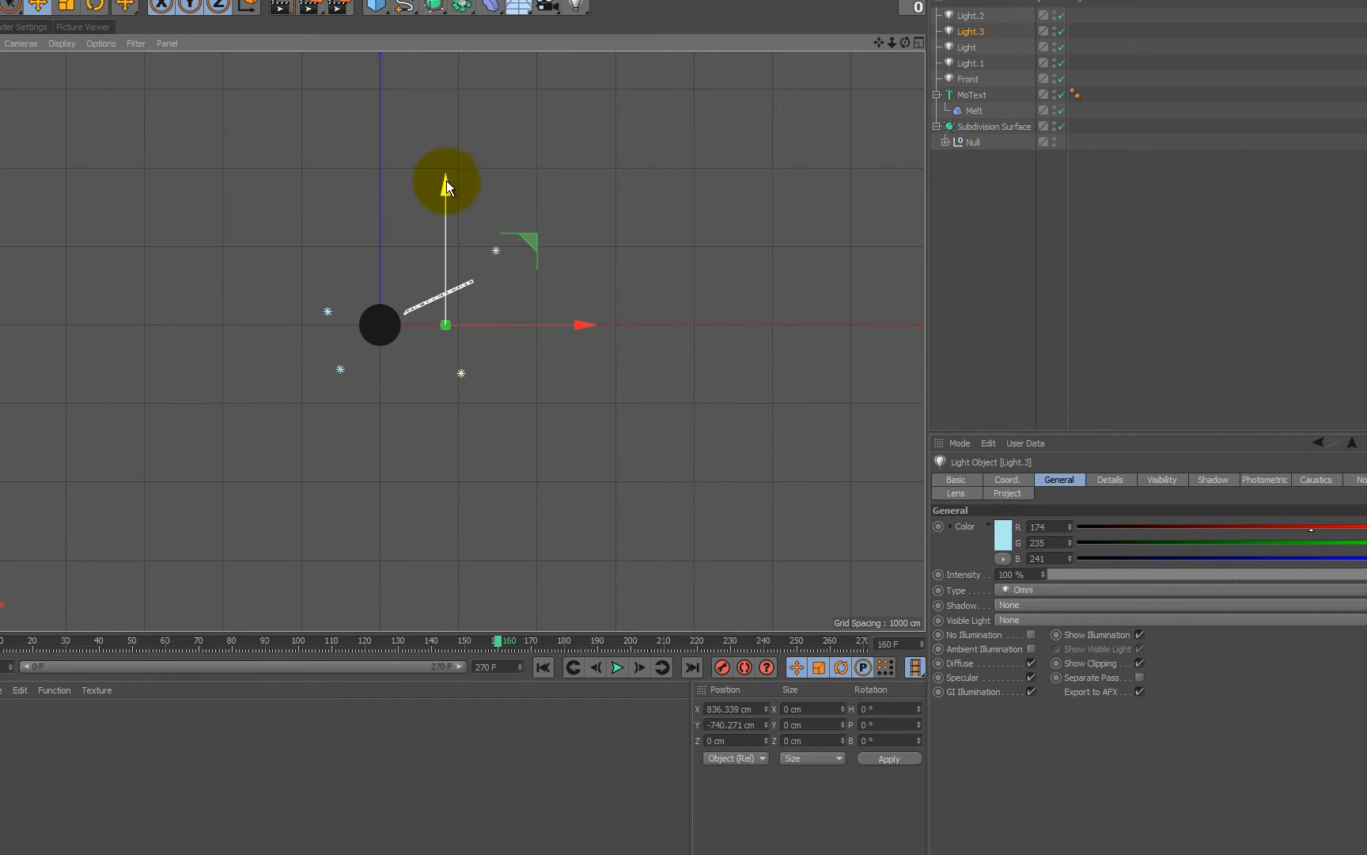
pyautogui.moveTo(445, 183); pyautogui.dragTo(448, 165)
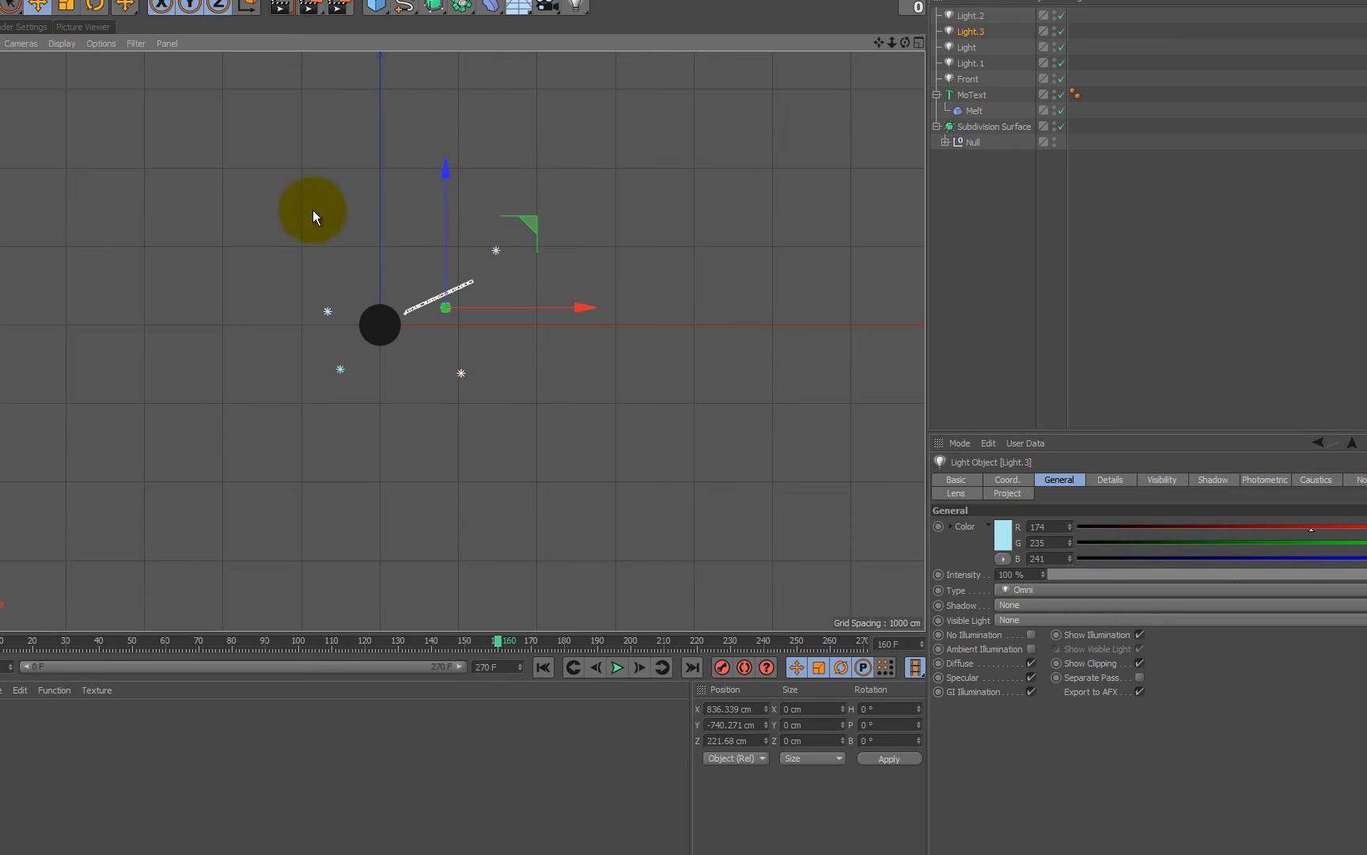
# Return to the Perspective view and render it to check the two cyan lights from below
pyautogui.middleClick(313, 210)
pyautogui.middleClick(300, 195)
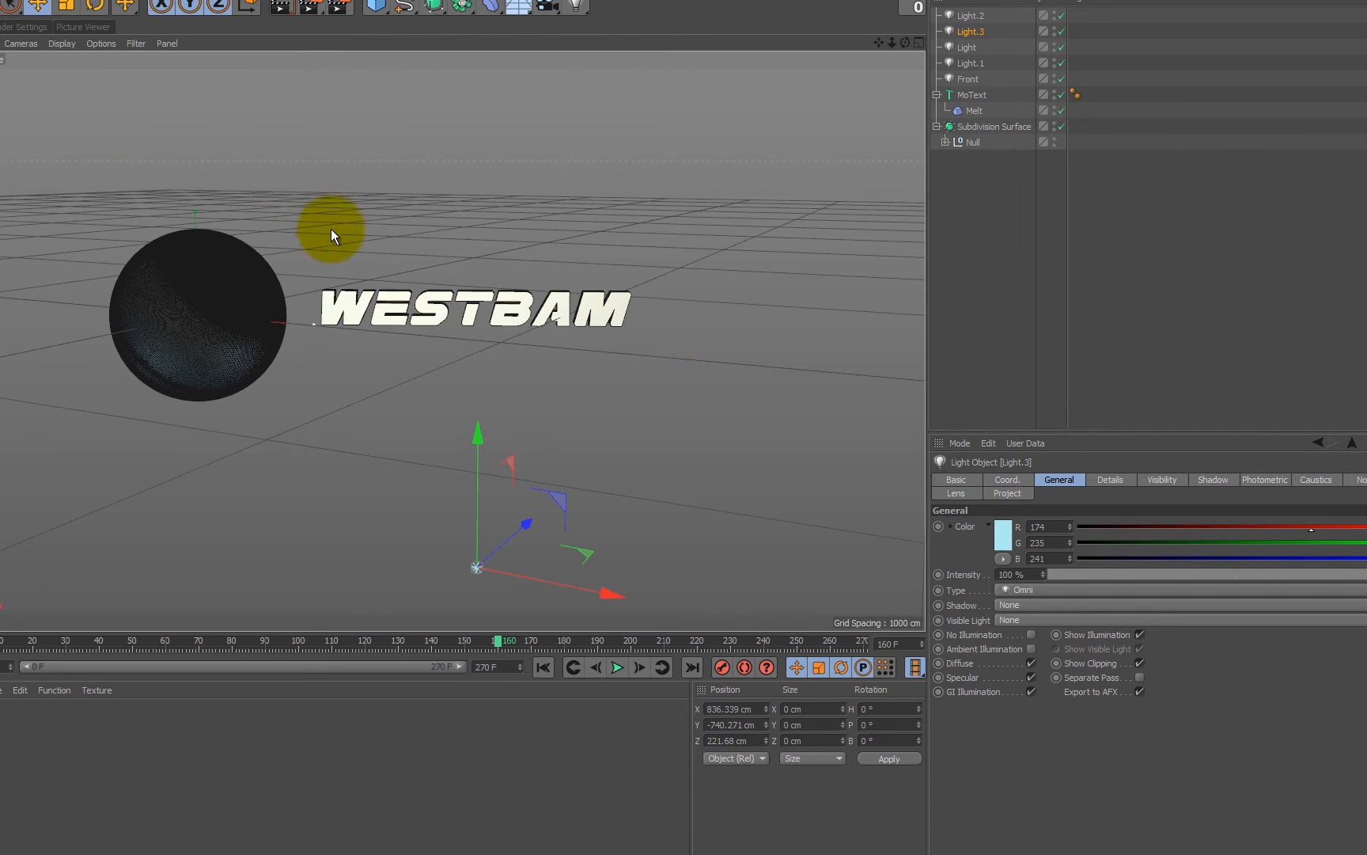
pyautogui.click(281, 8)
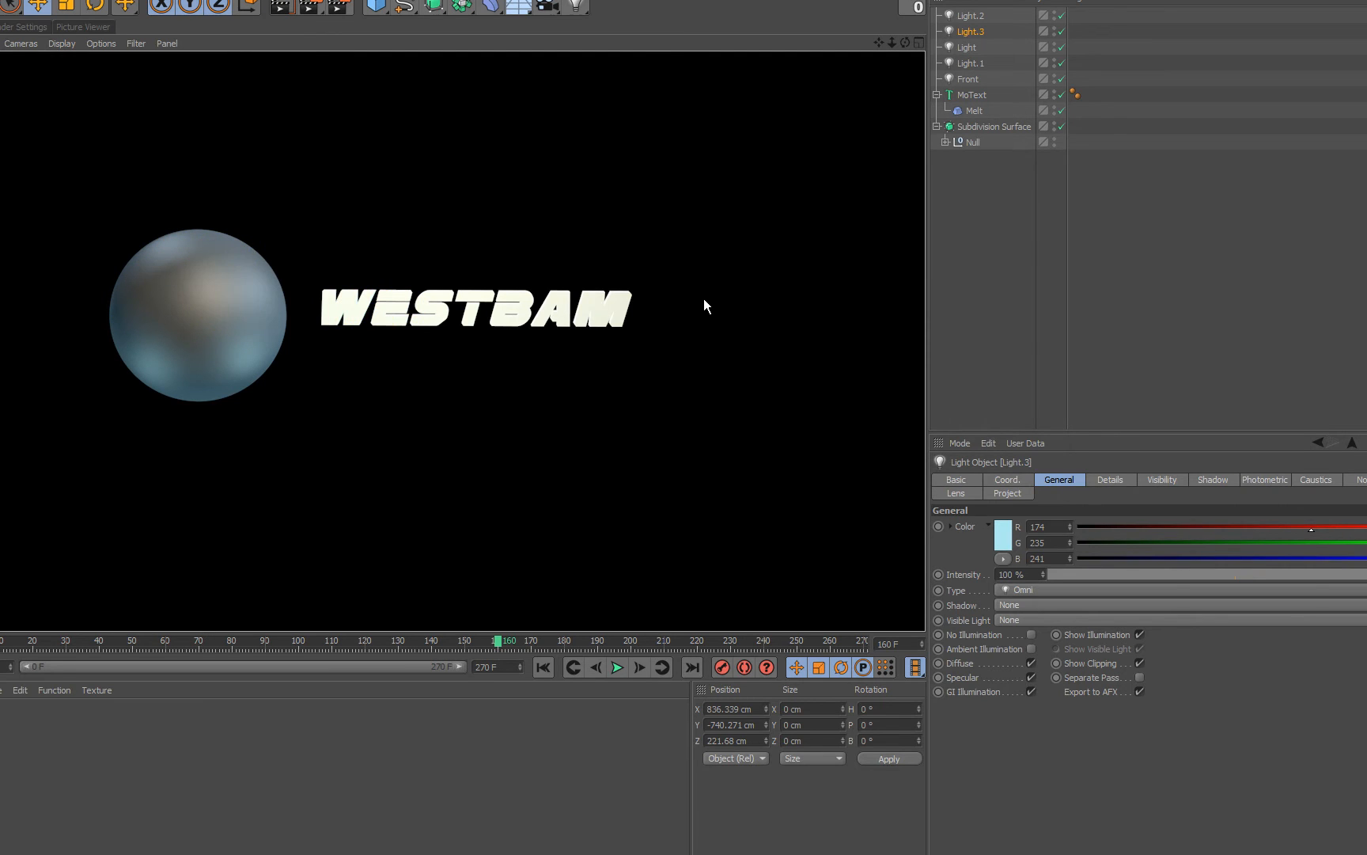
# Rename both cyan lights, Light.2 and Light.3, as bt
pyautogui.click(975, 15)
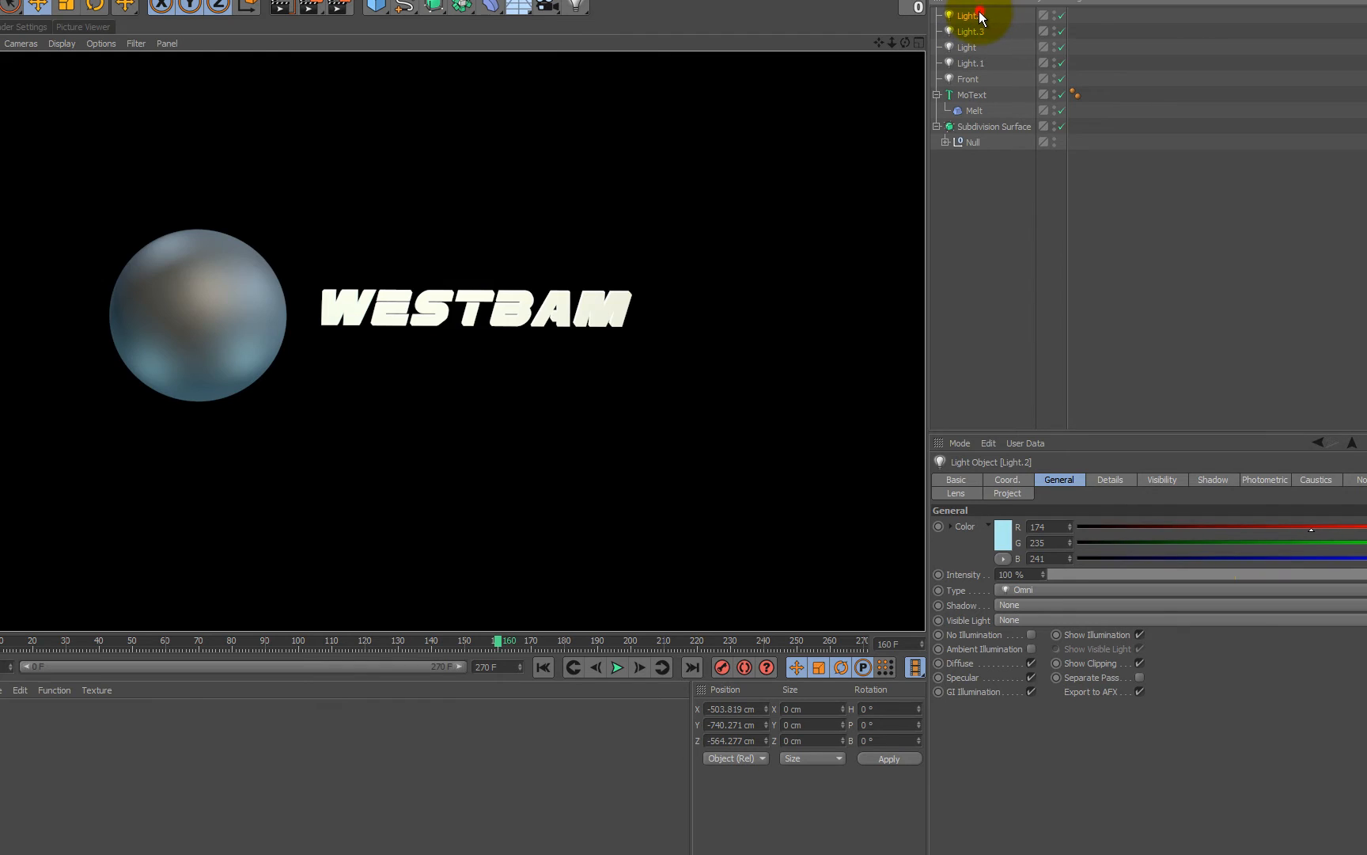
pyautogui.doubleClick(974, 15)
pyautogui.write('bt')
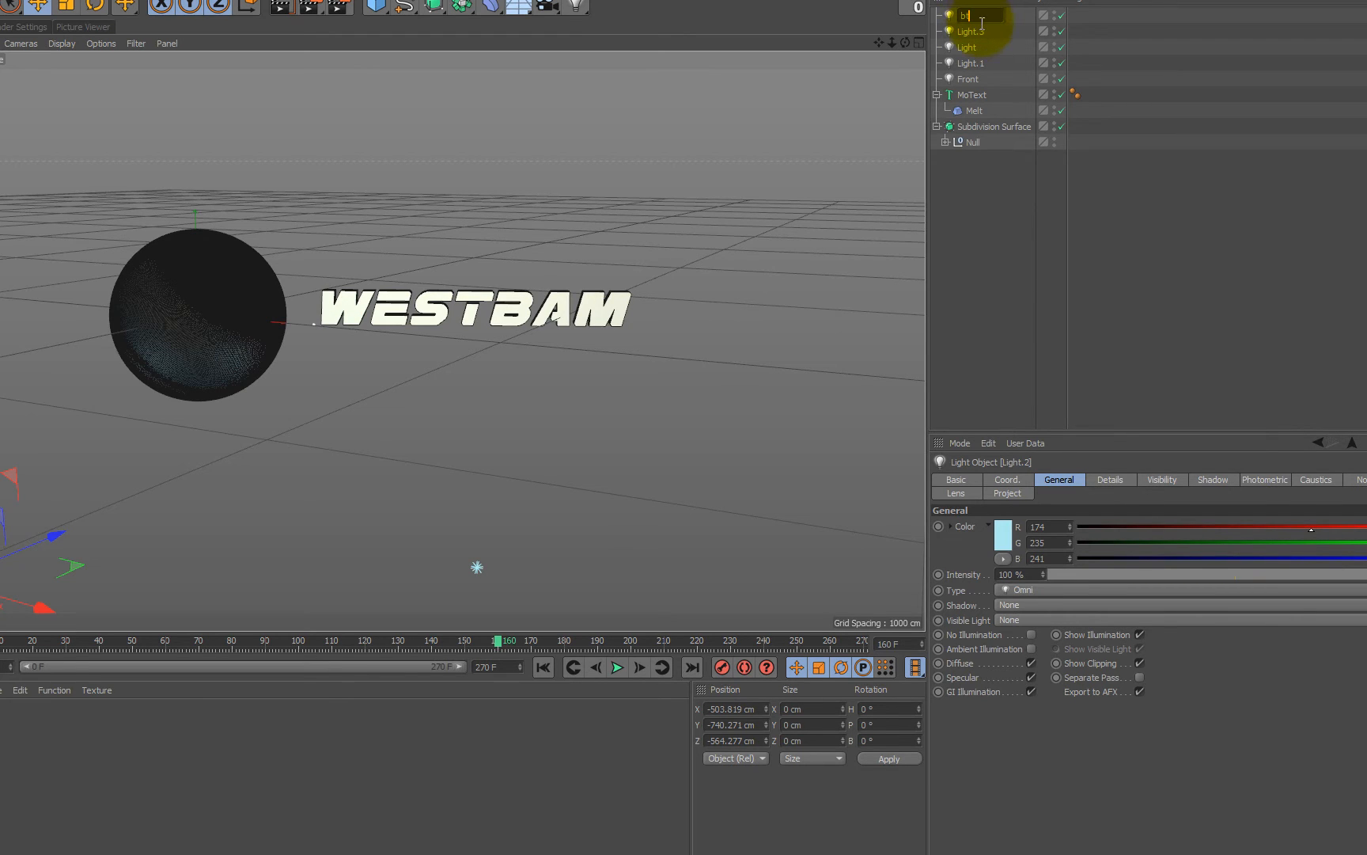
pyautogui.click(978, 31)
pyautogui.doubleClick(978, 31)
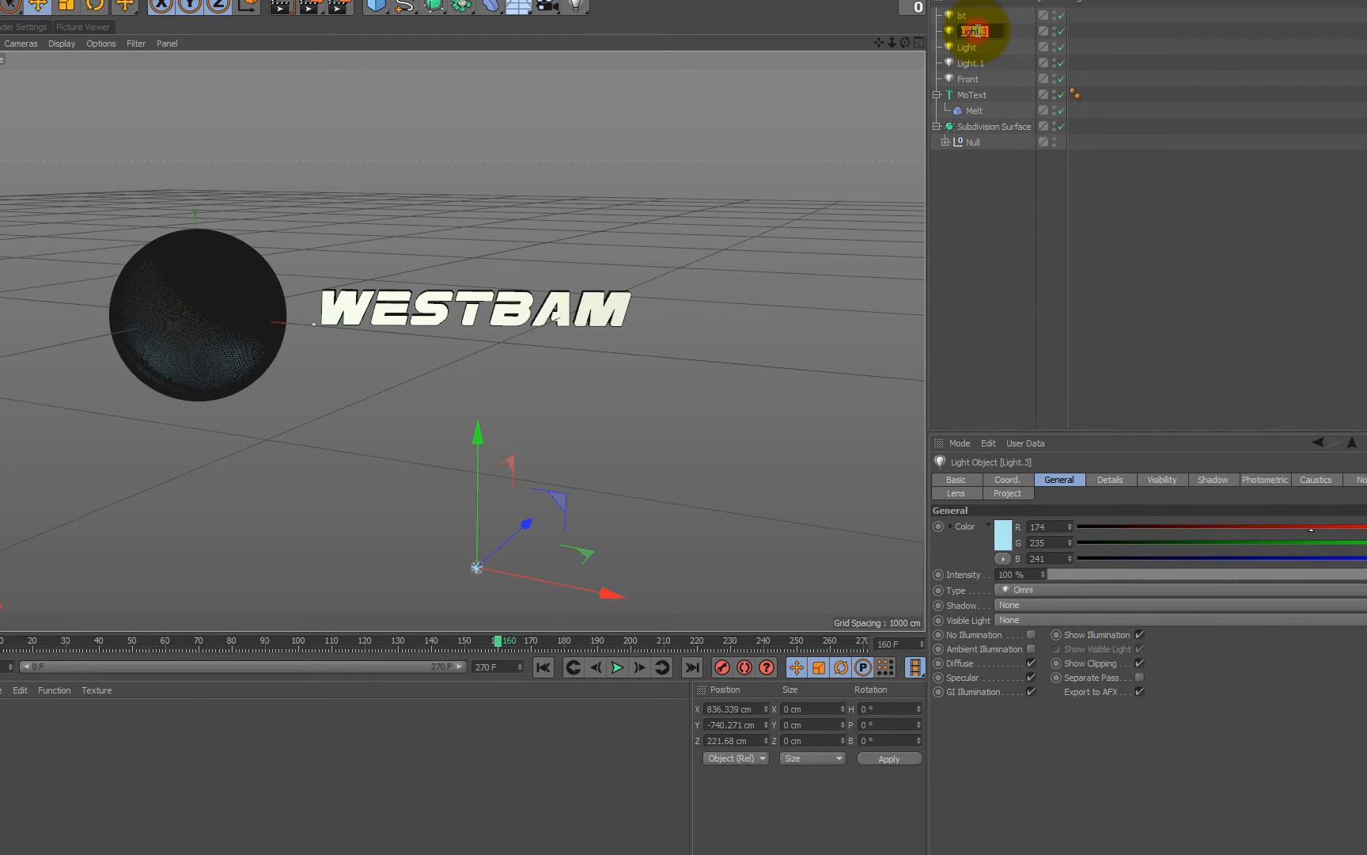
pyautogui.write('br')
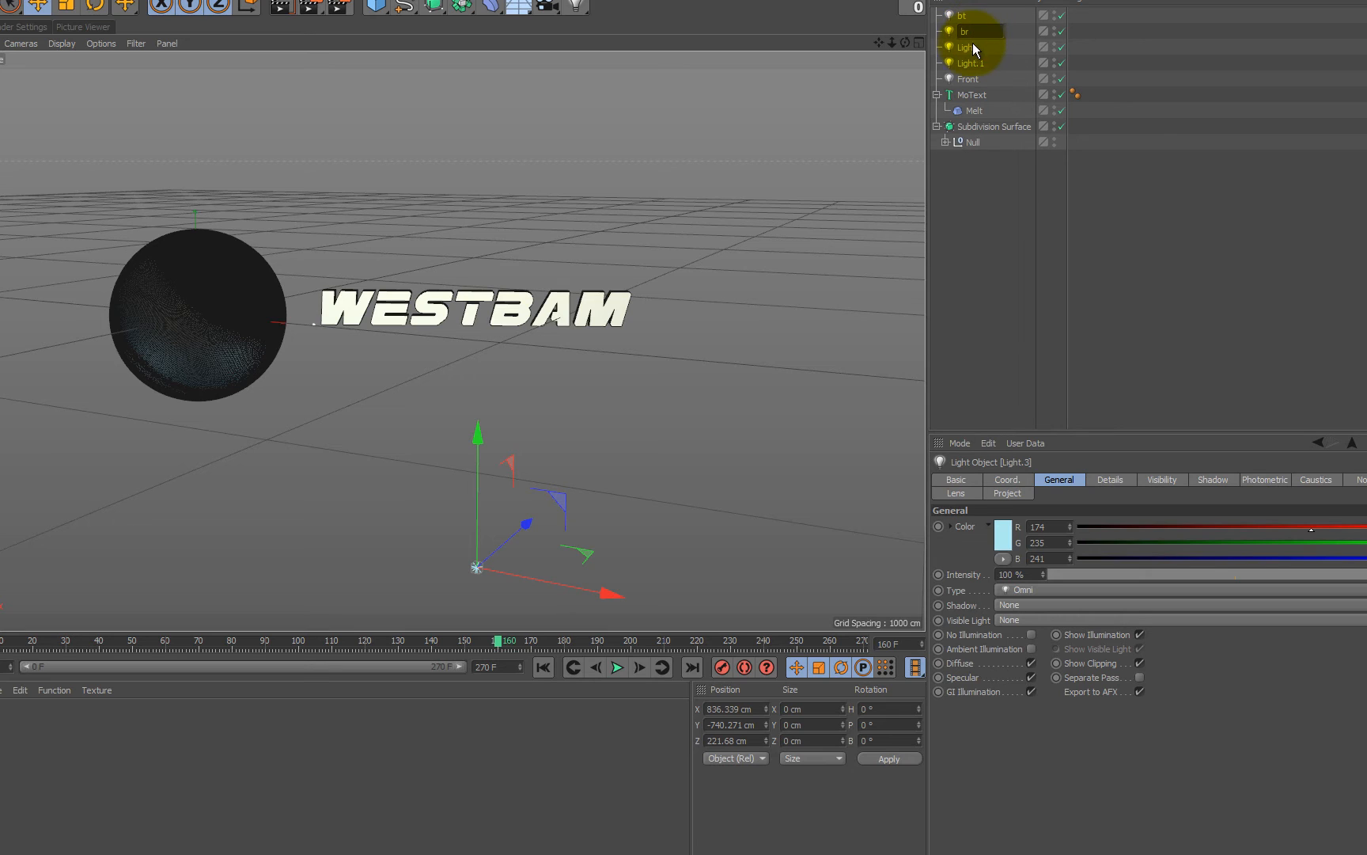
pyautogui.doubleClick(978, 33)
pyautogui.write('bt')
pyautogui.click(918, 111)
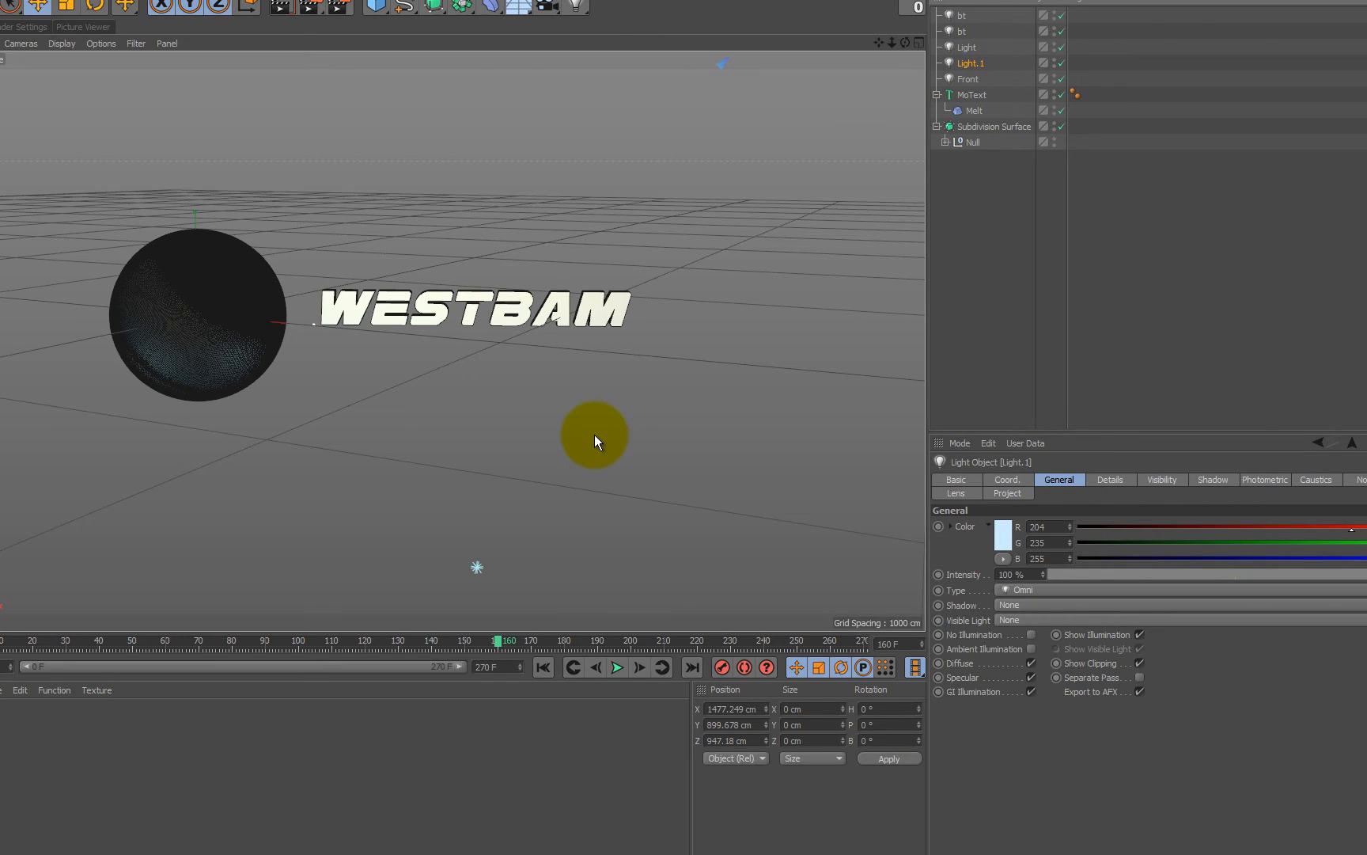
# Add a Background object to the scene and create a new material, opening it for editing
pyautogui.click(519, 8)
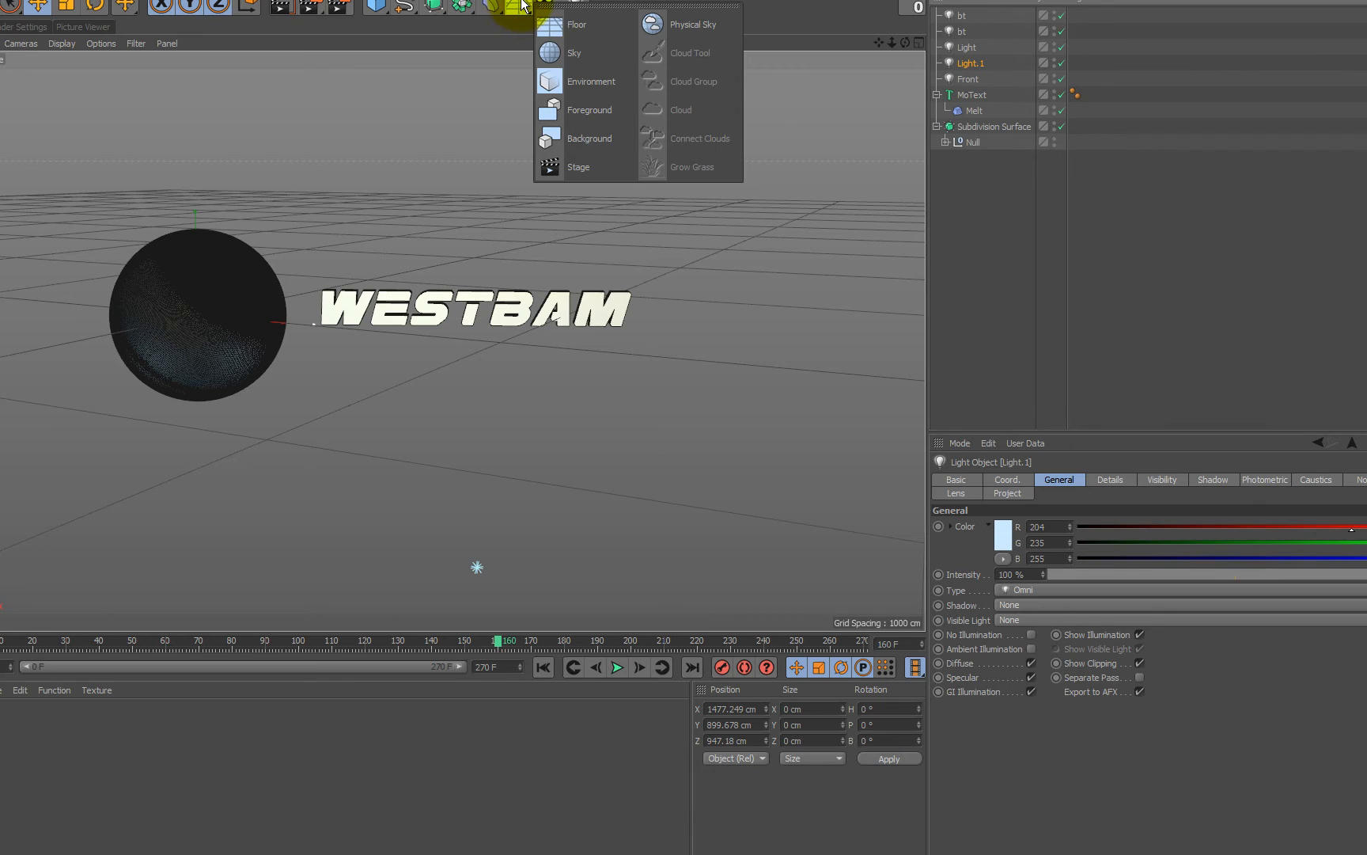
pyautogui.click(596, 134)
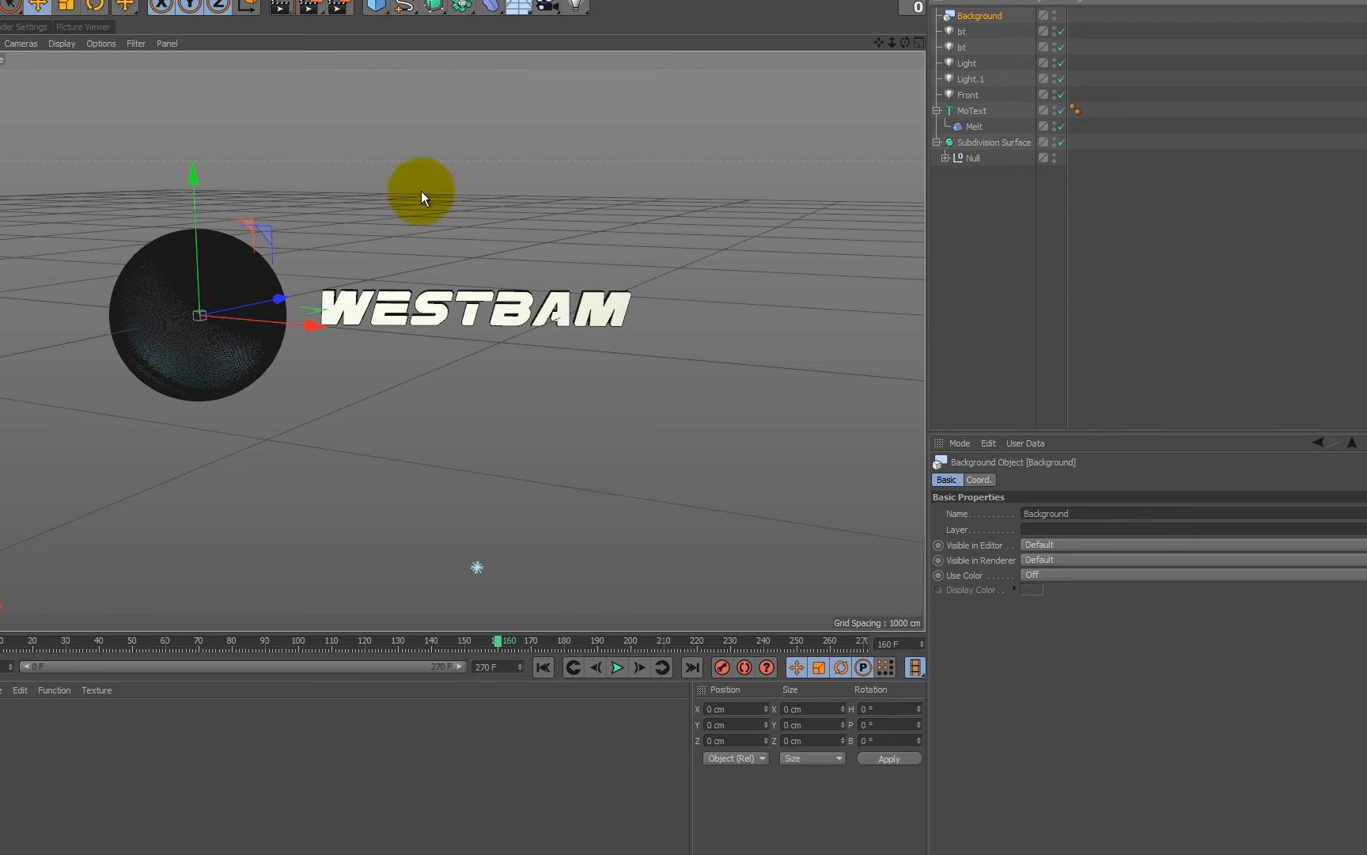
pyautogui.doubleClick(3, 729)
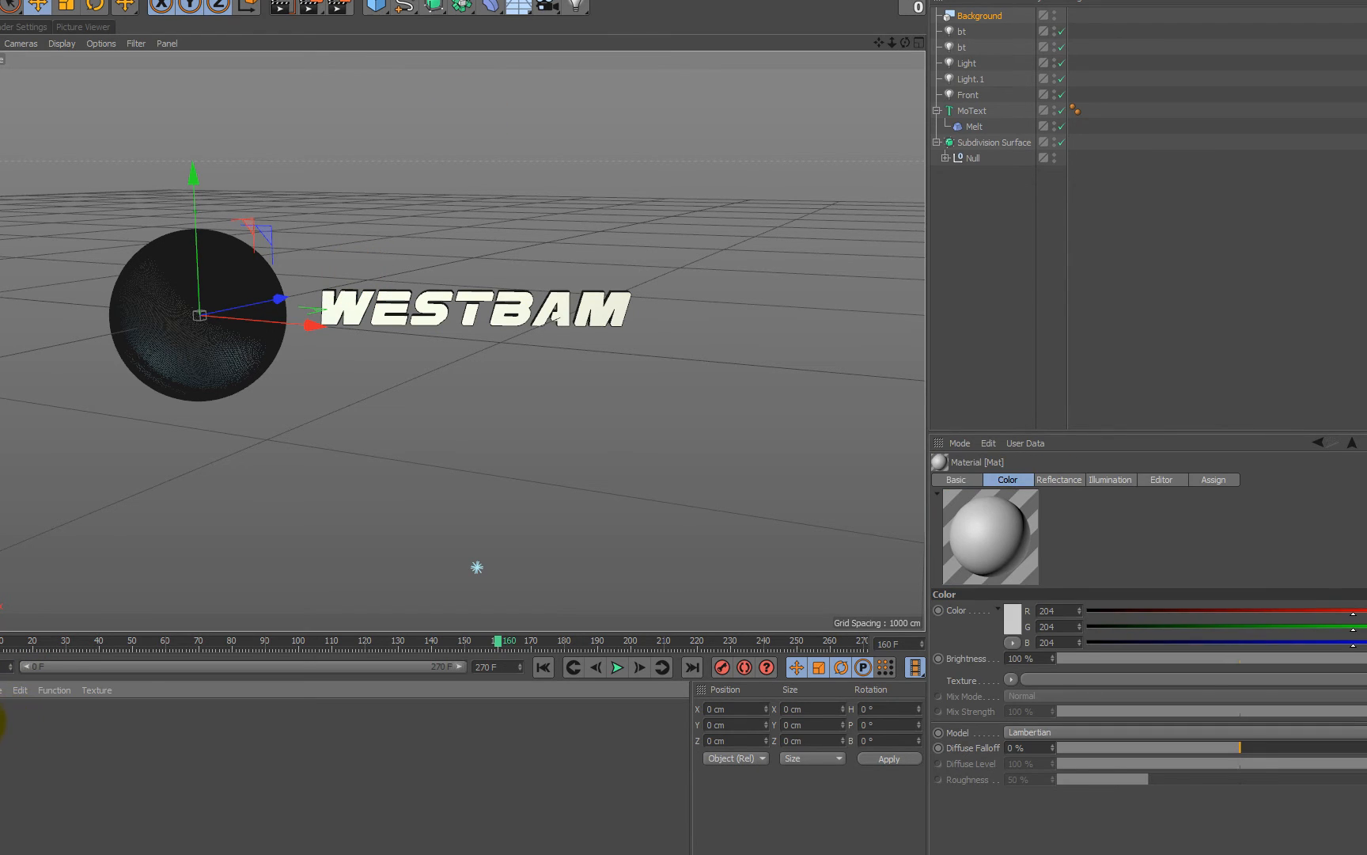
pyautogui.doubleClick(3, 720)
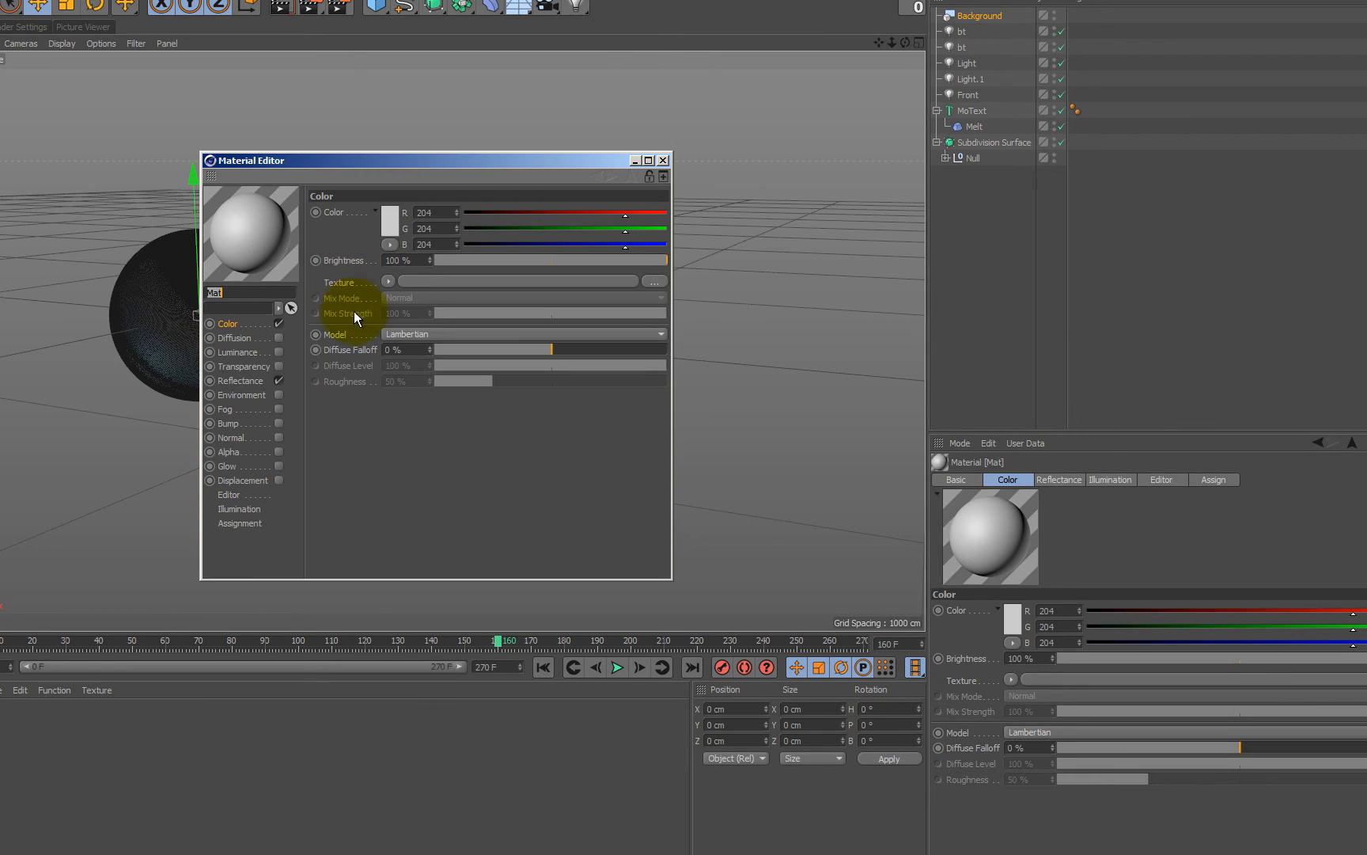
# Load a Gradient shader as the material's Color texture and set its type to 2D - Circular
pyautogui.click(234, 324)
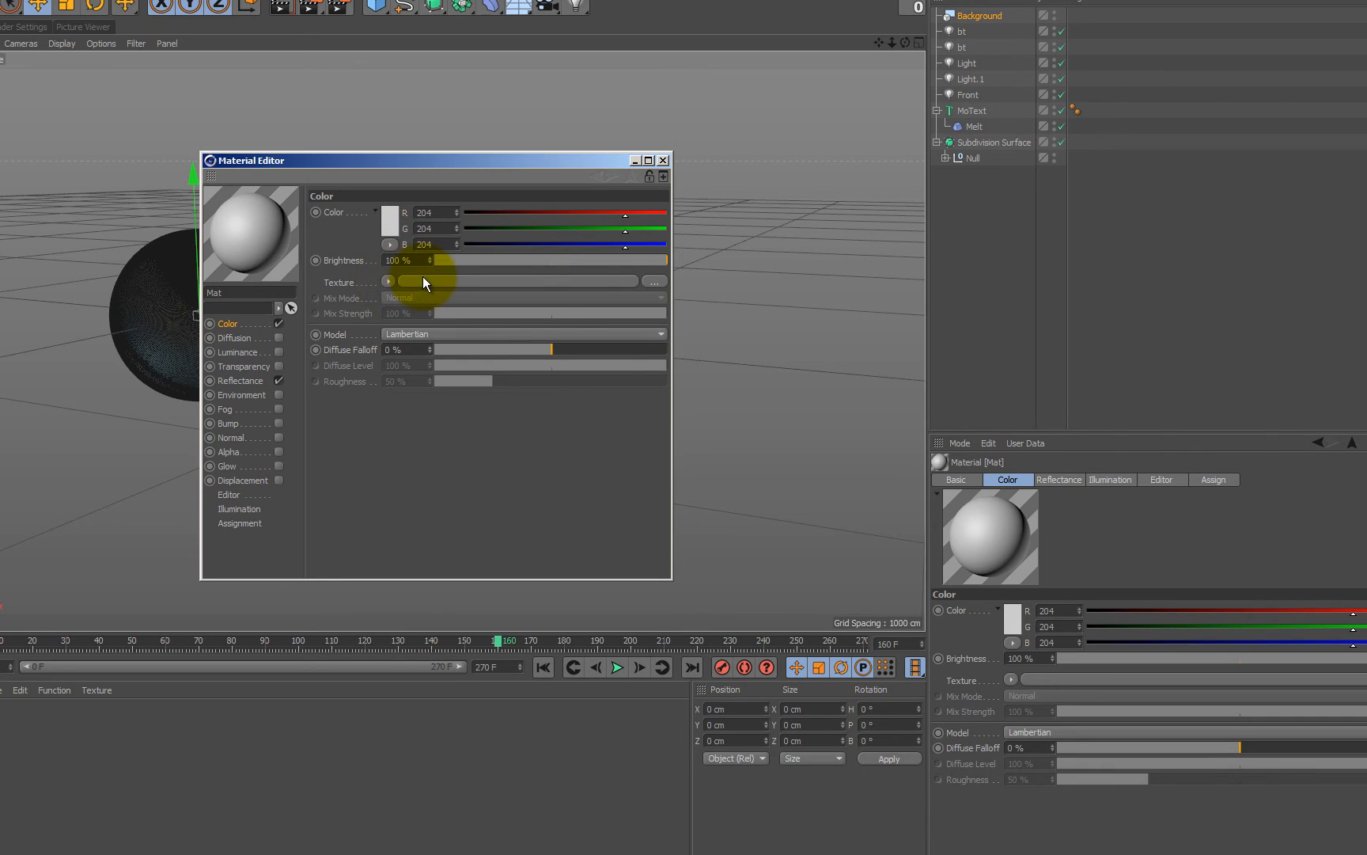
pyautogui.click(389, 281)
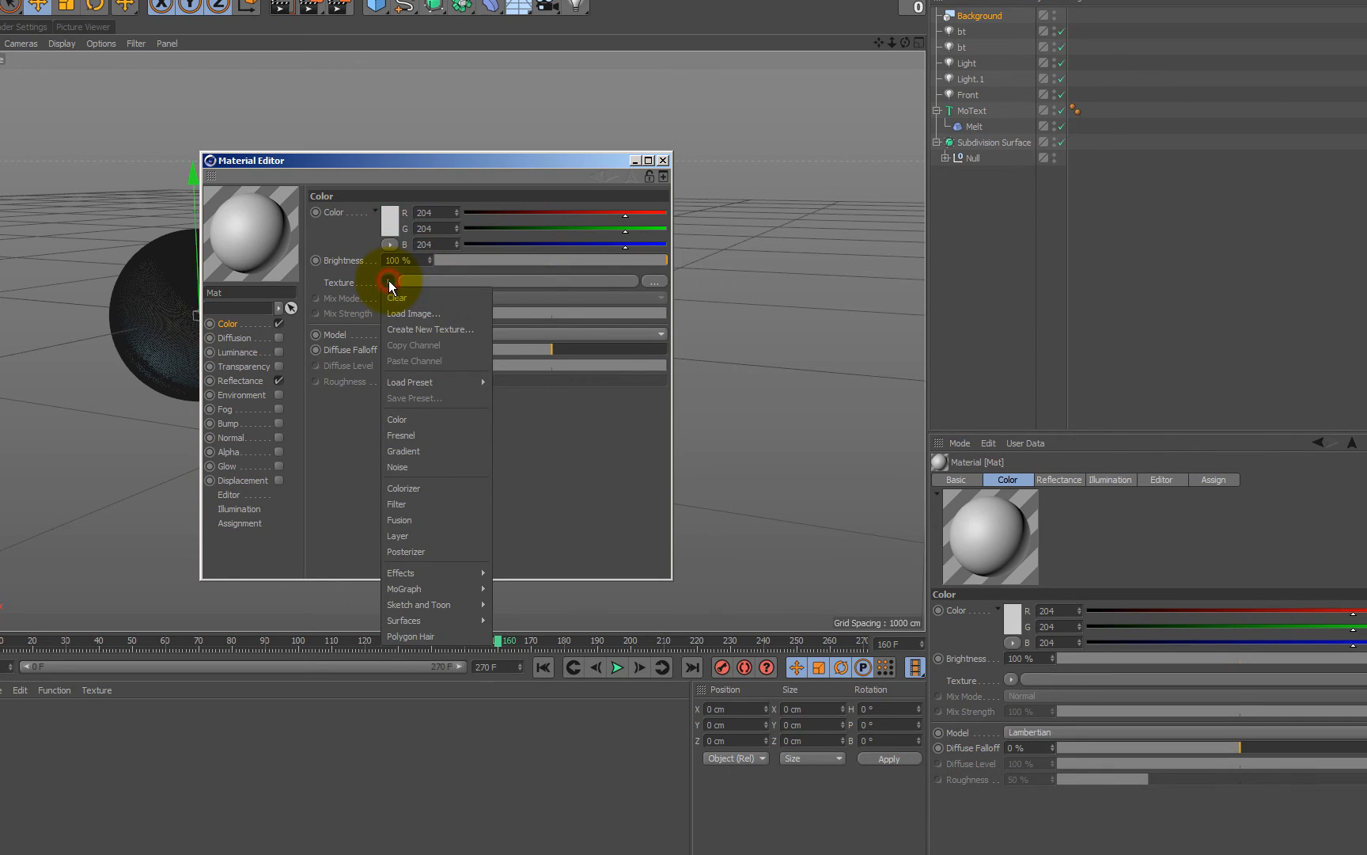
pyautogui.click(402, 450)
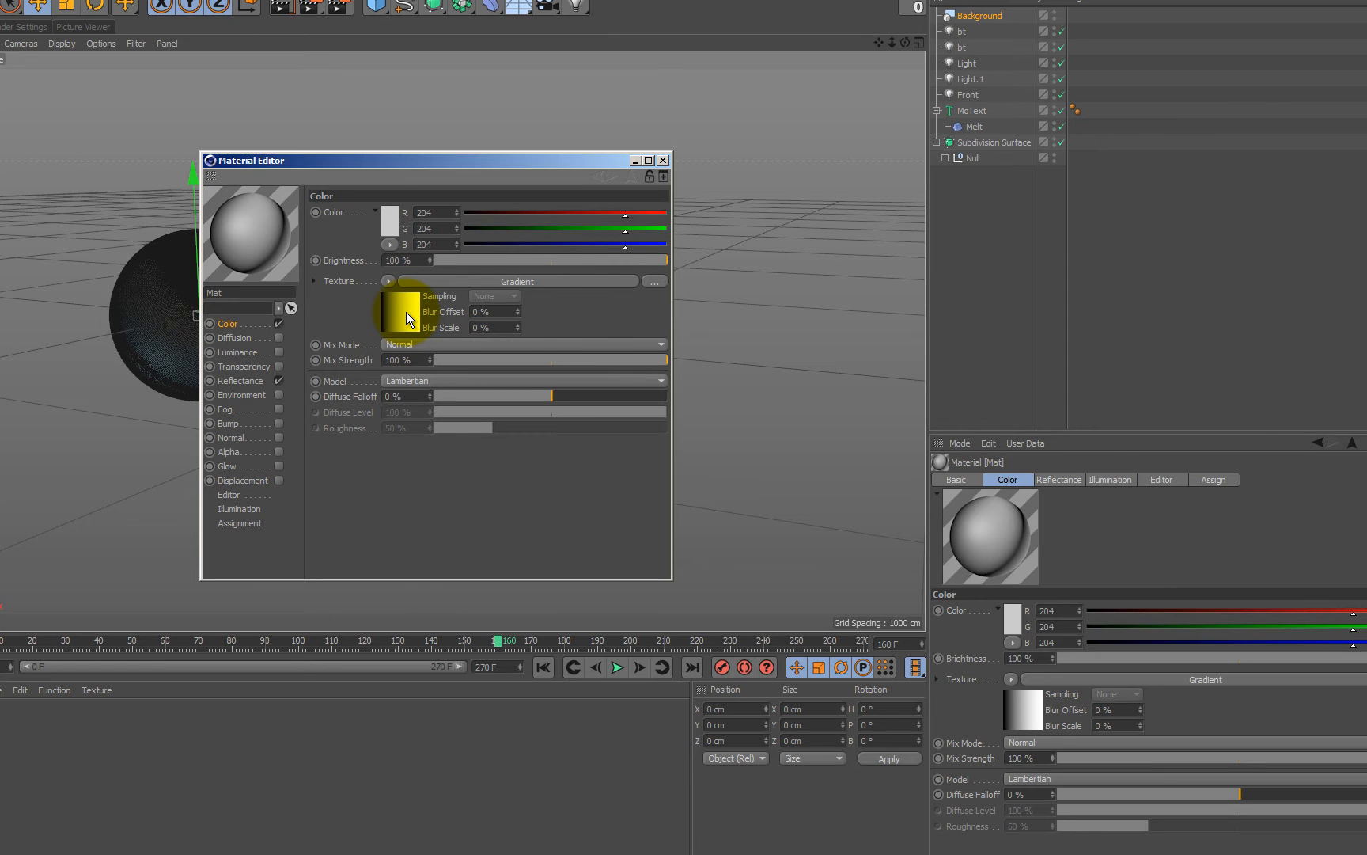
pyautogui.click(407, 313)
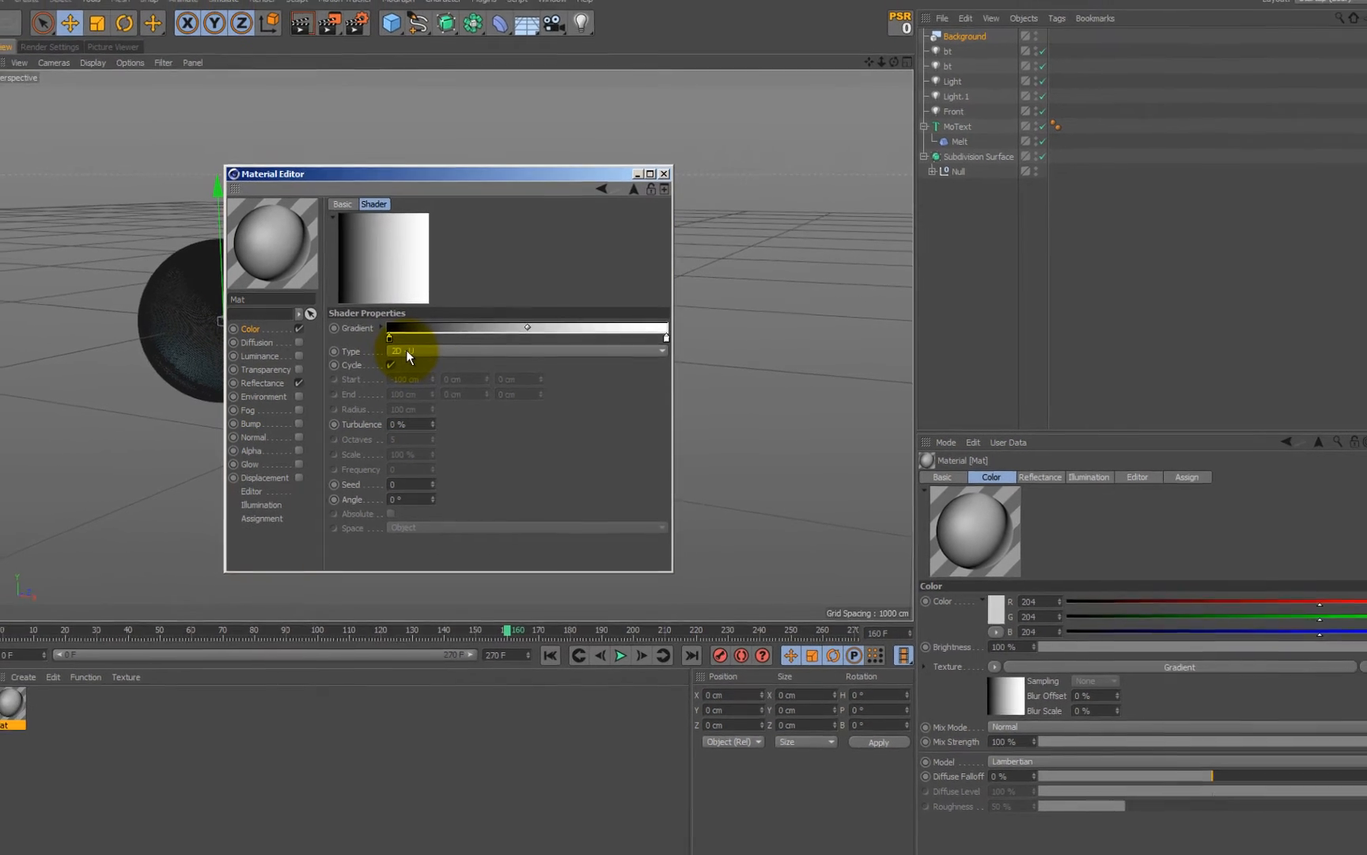
pyautogui.click(412, 350)
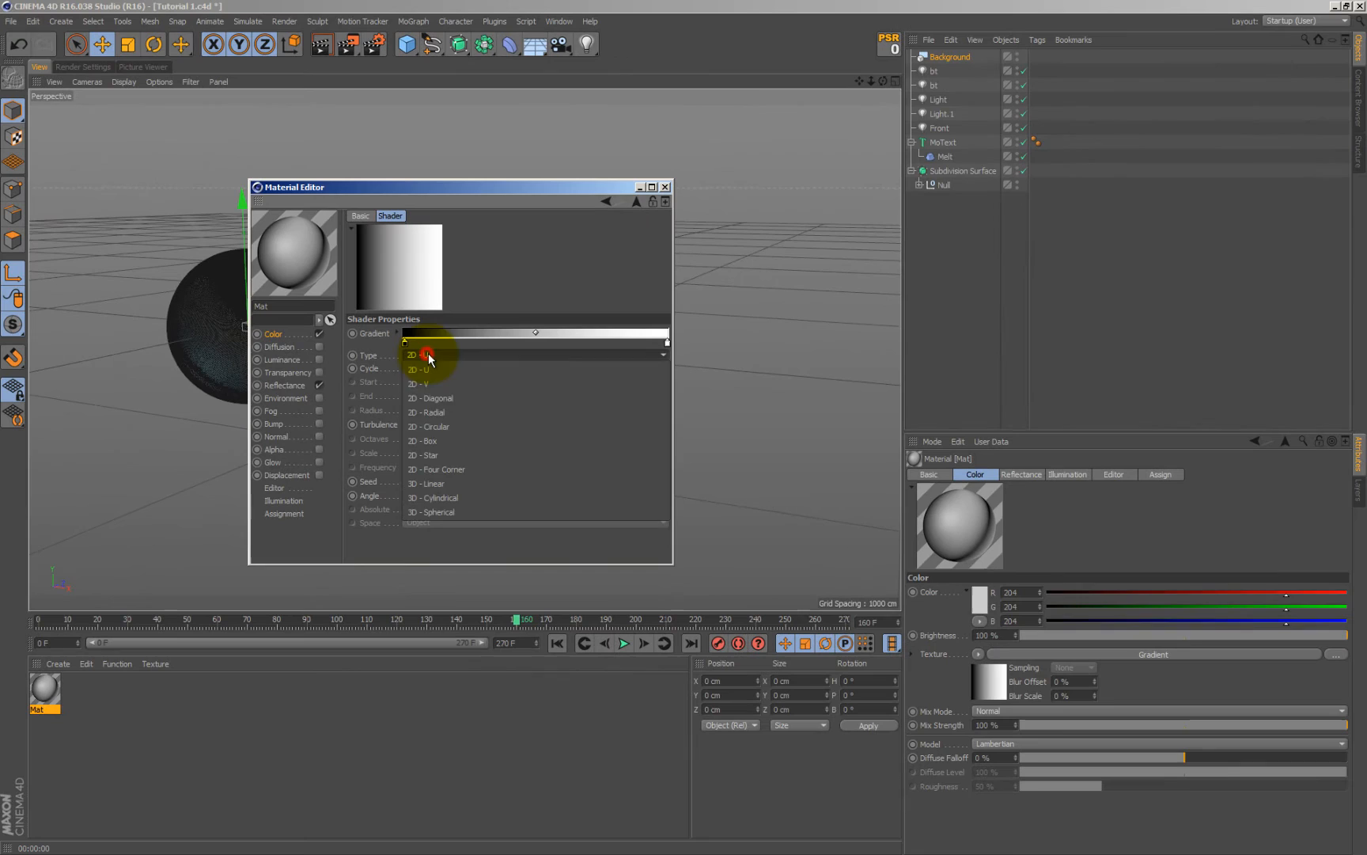
pyautogui.click(439, 428)
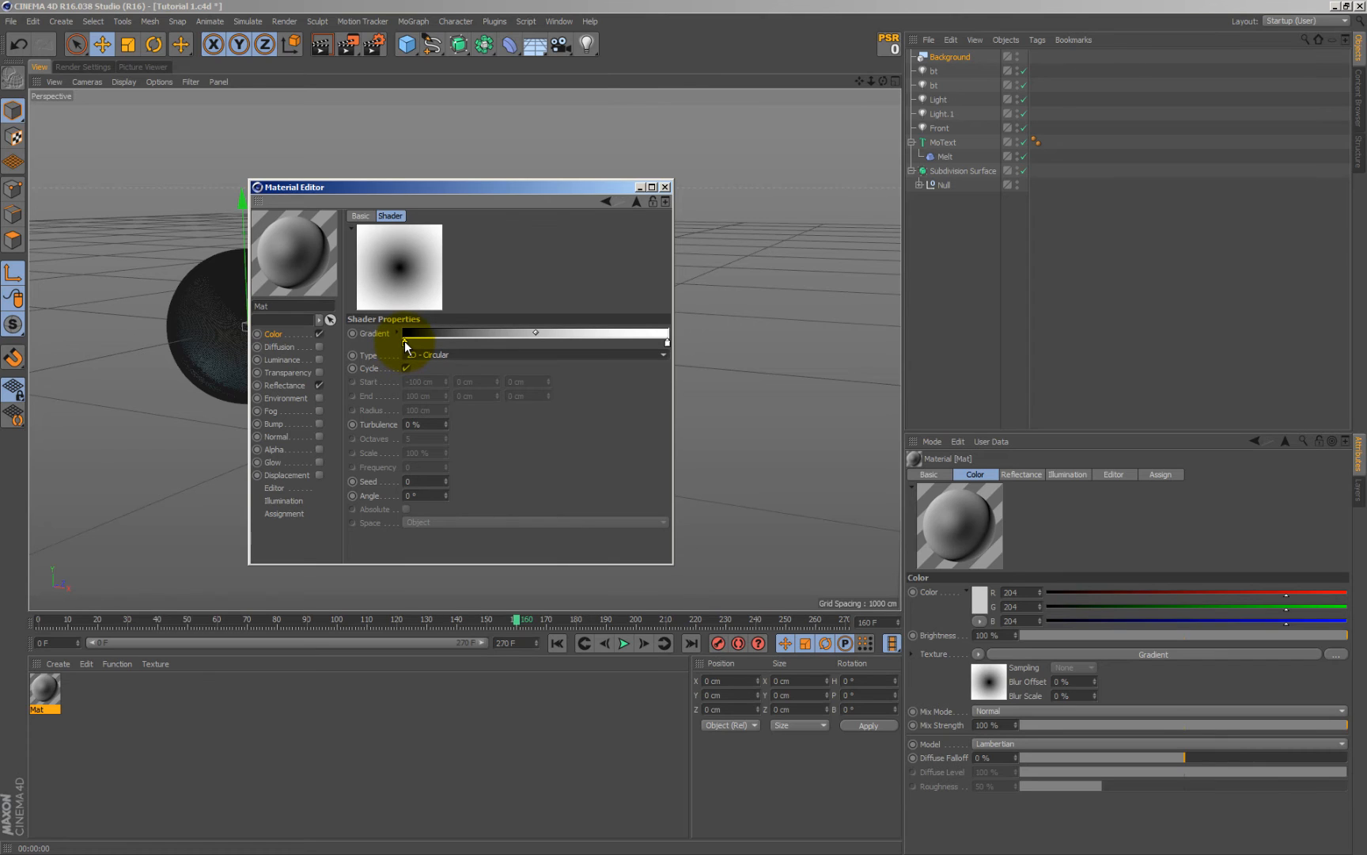
# Colour the gradient's black start knot pale pink-purple with hue 295° (RGB 234, 180, 239)
pyautogui.click(405, 346)
pyautogui.doubleClick(405, 346)
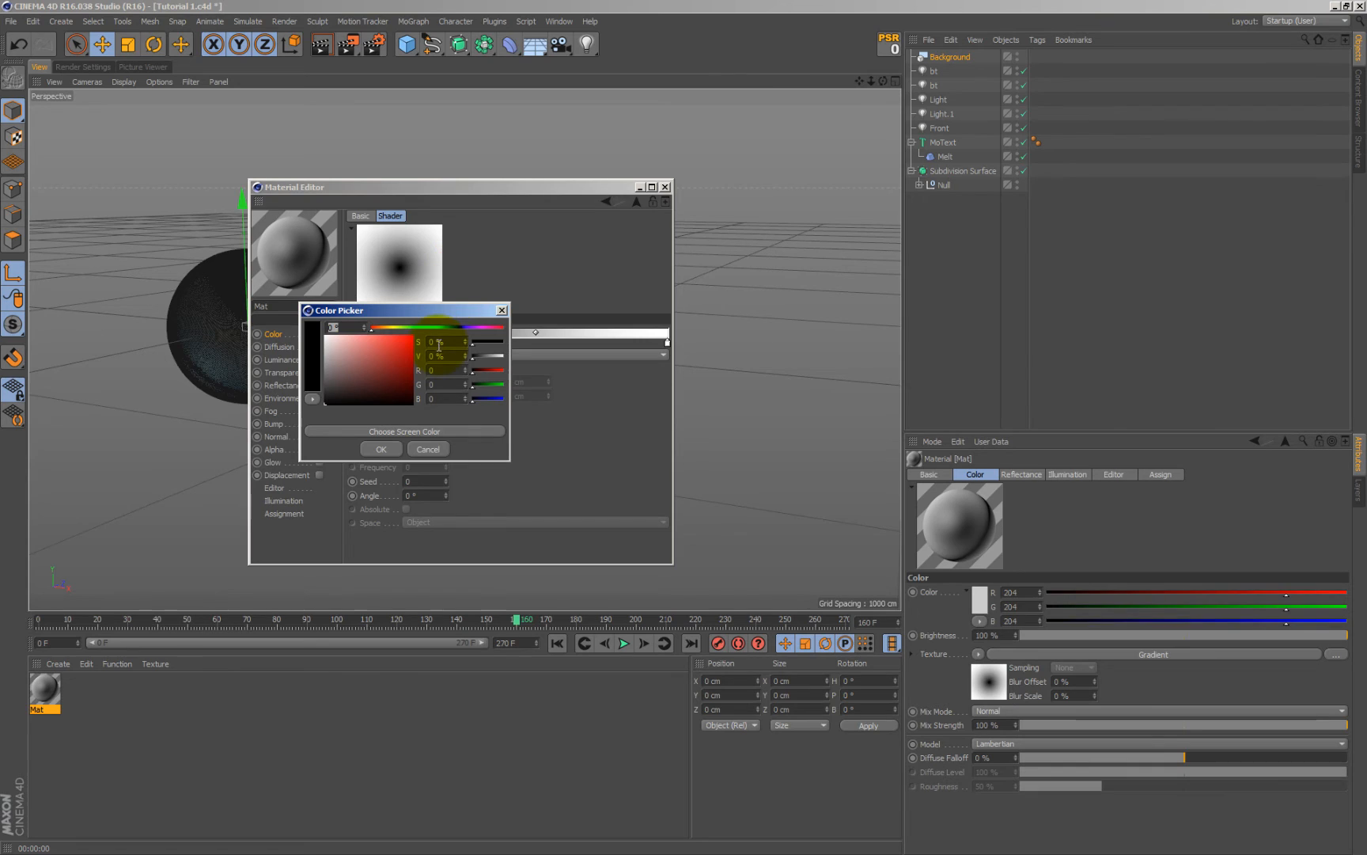
pyautogui.click(474, 327)
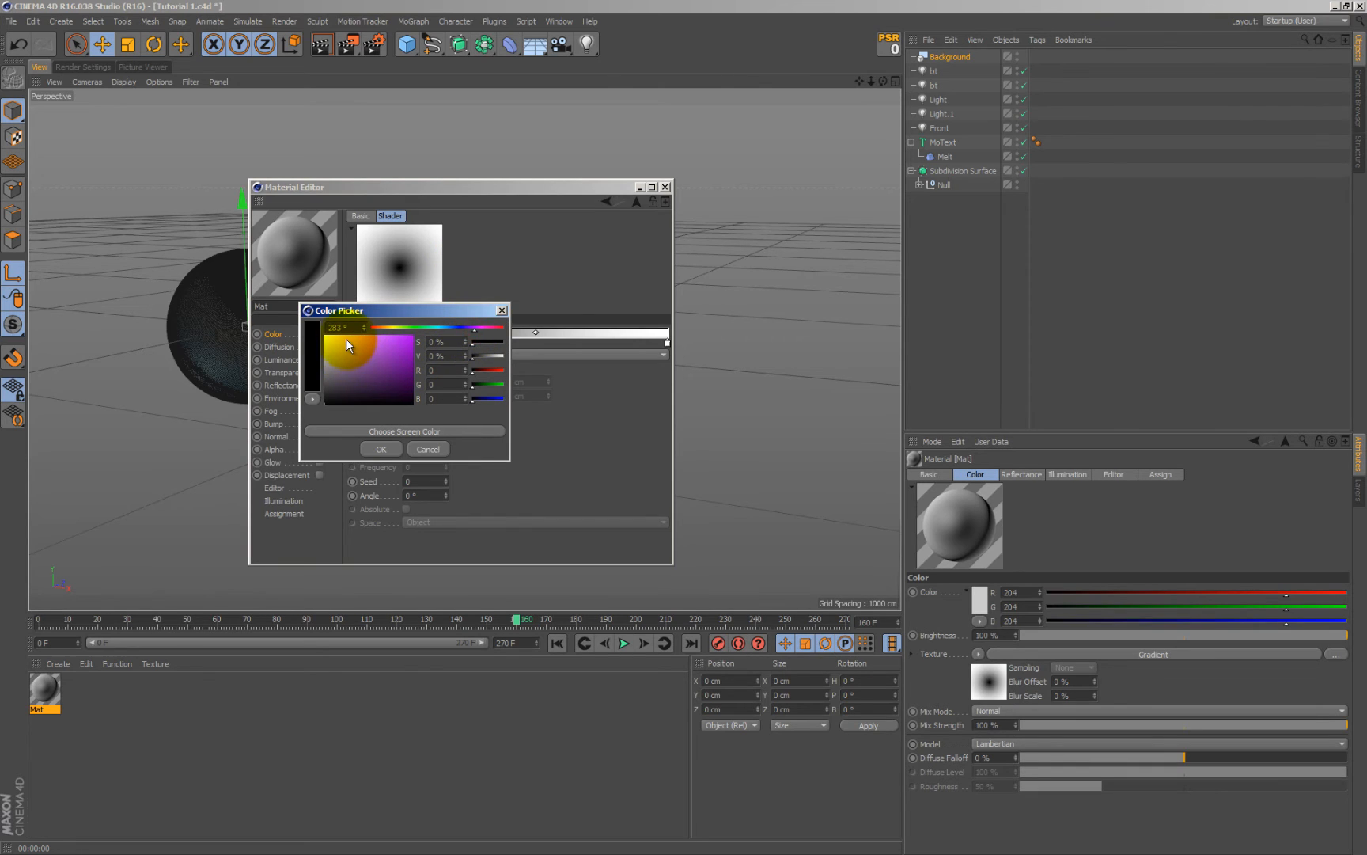
pyautogui.click(346, 338)
pyautogui.click(479, 328)
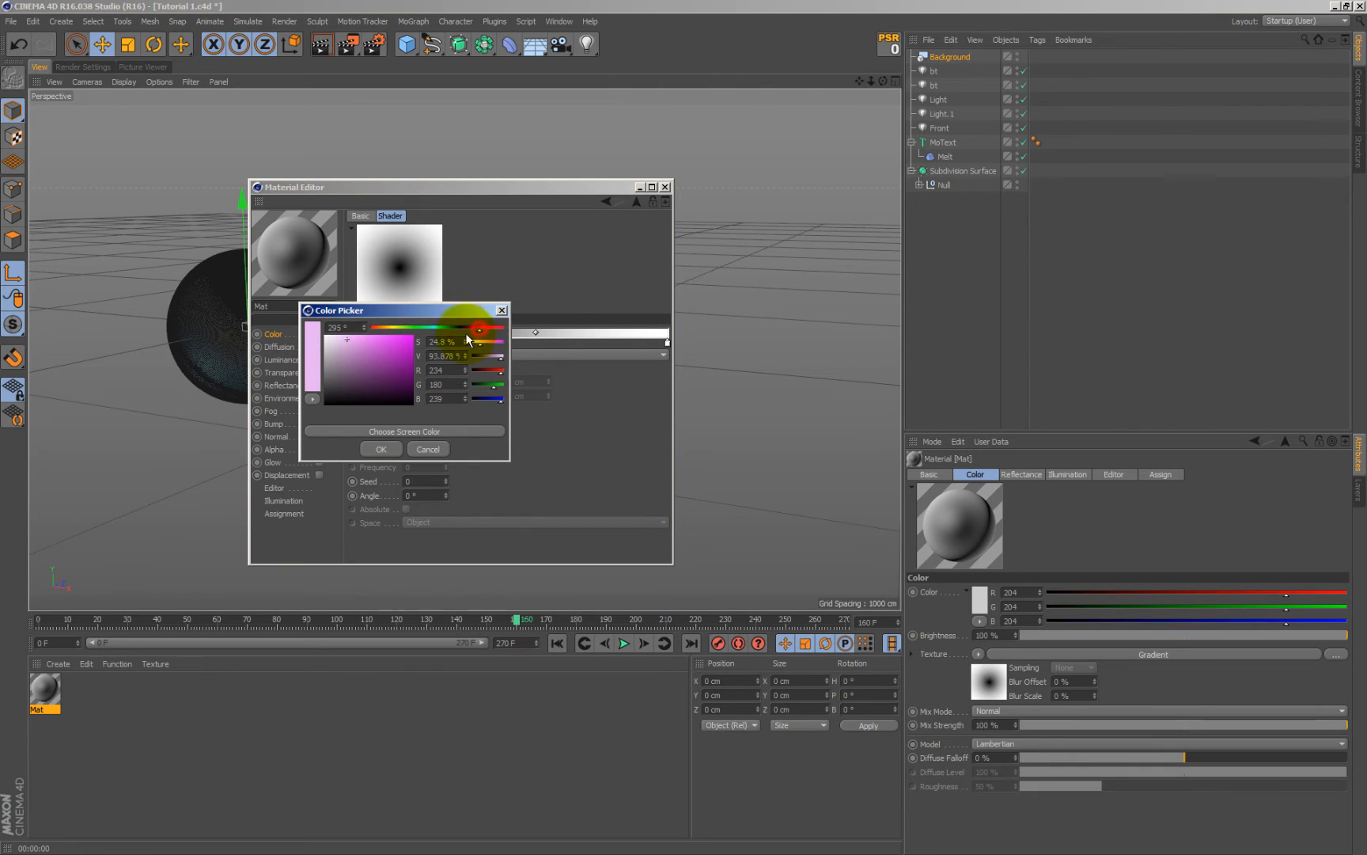
pyautogui.click(382, 447)
# Colour the gradient's white end knot dark purple at hue 295°
pyautogui.click(664, 342)
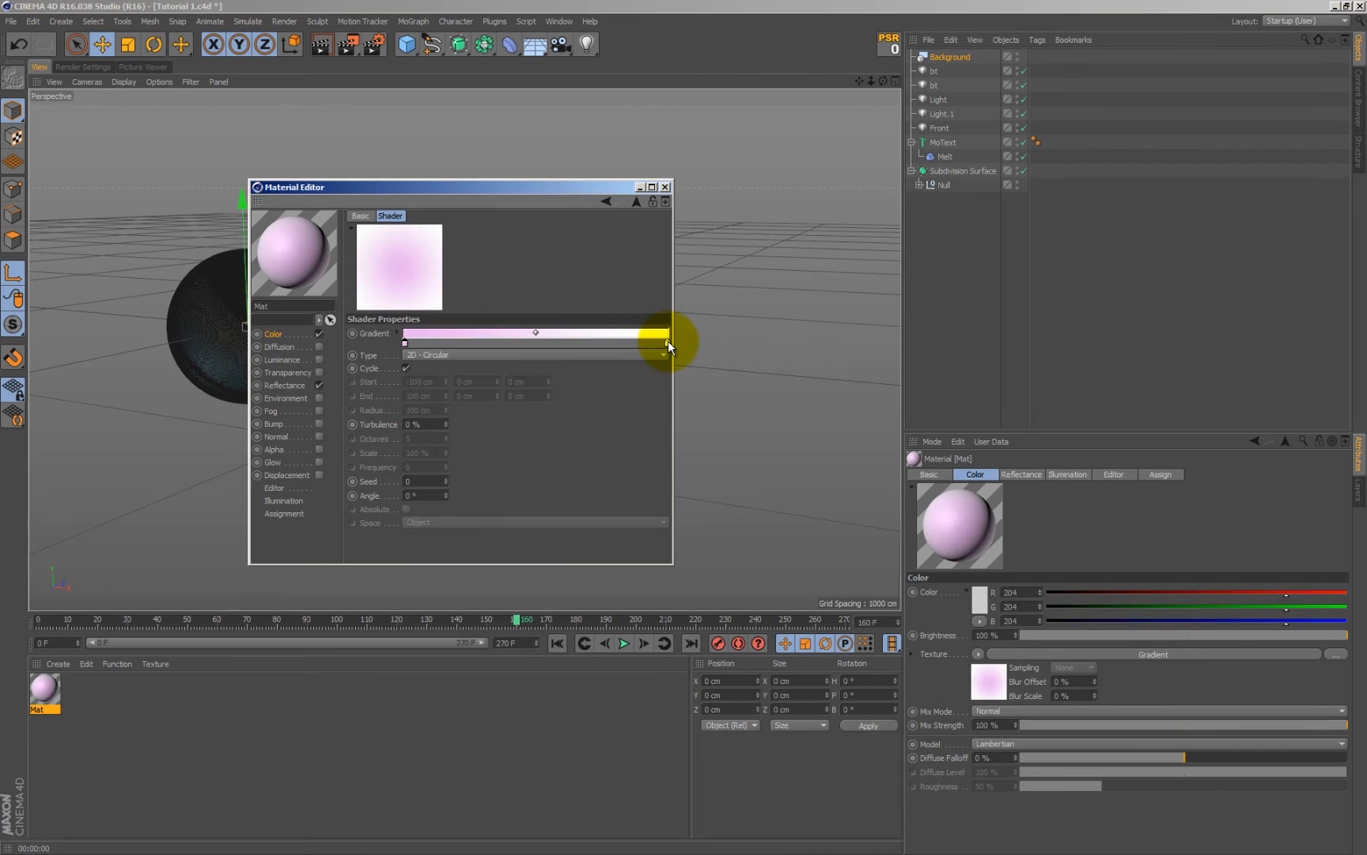
pyautogui.doubleClick(668, 341)
pyautogui.click(741, 290)
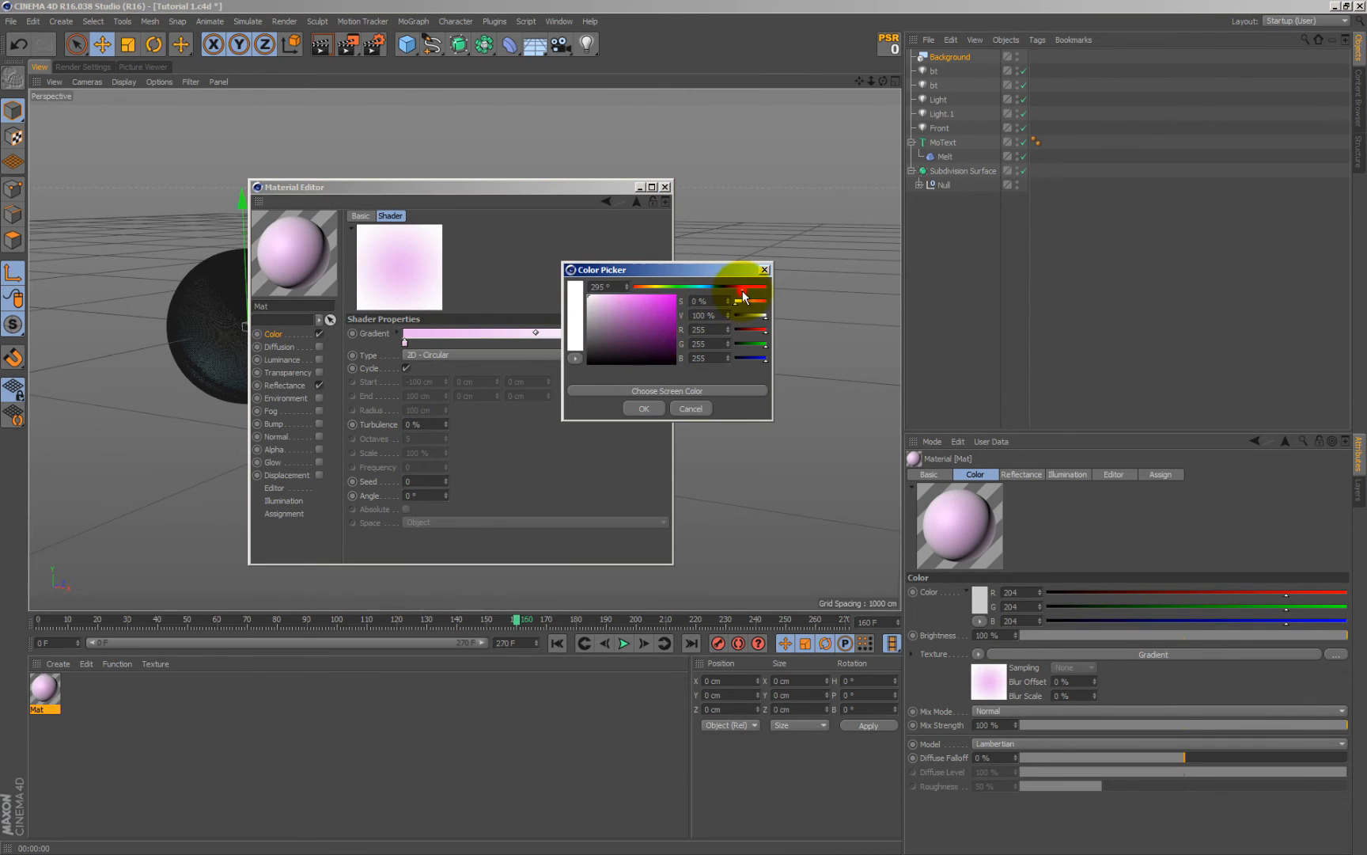
pyautogui.click(620, 338)
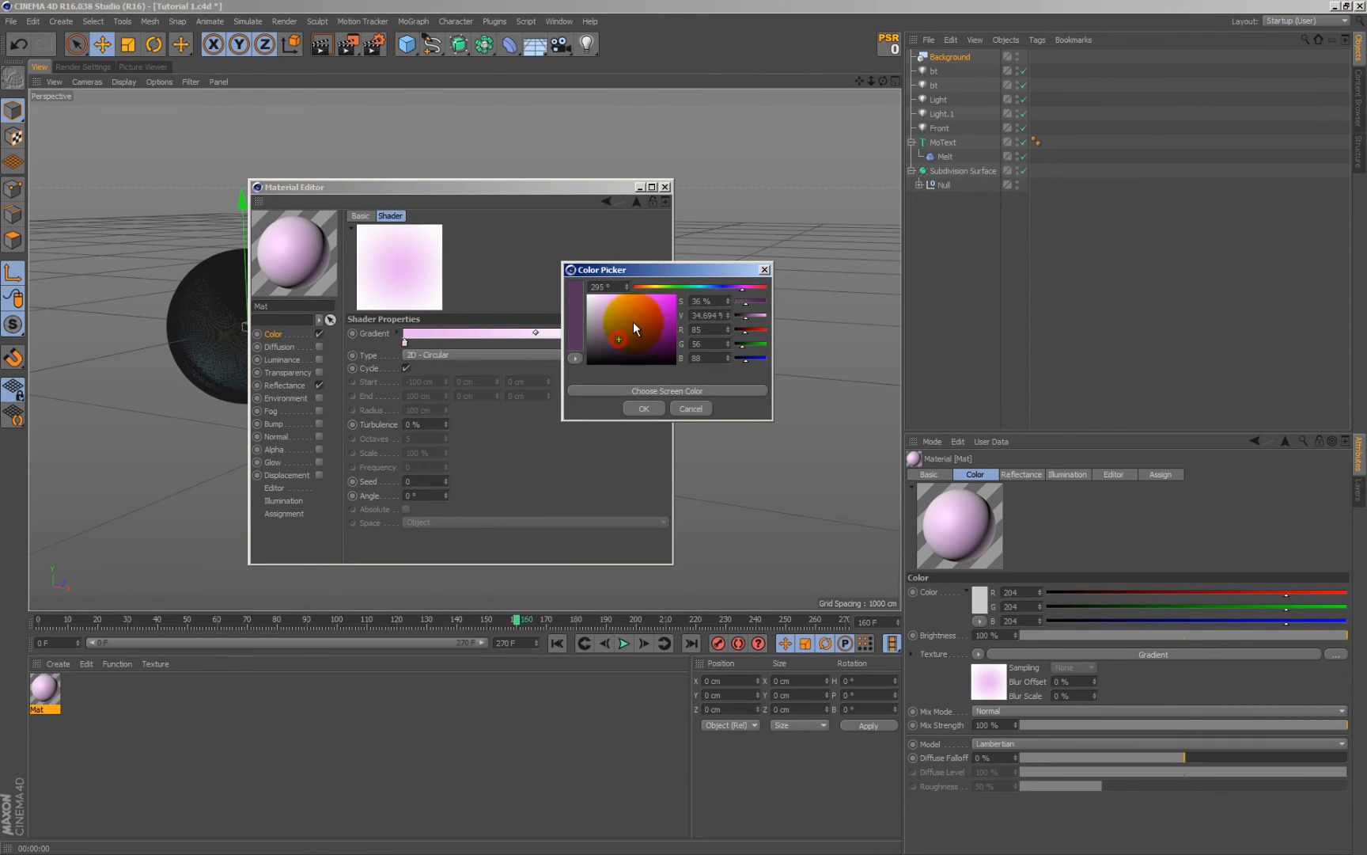
pyautogui.click(632, 329)
pyautogui.click(646, 408)
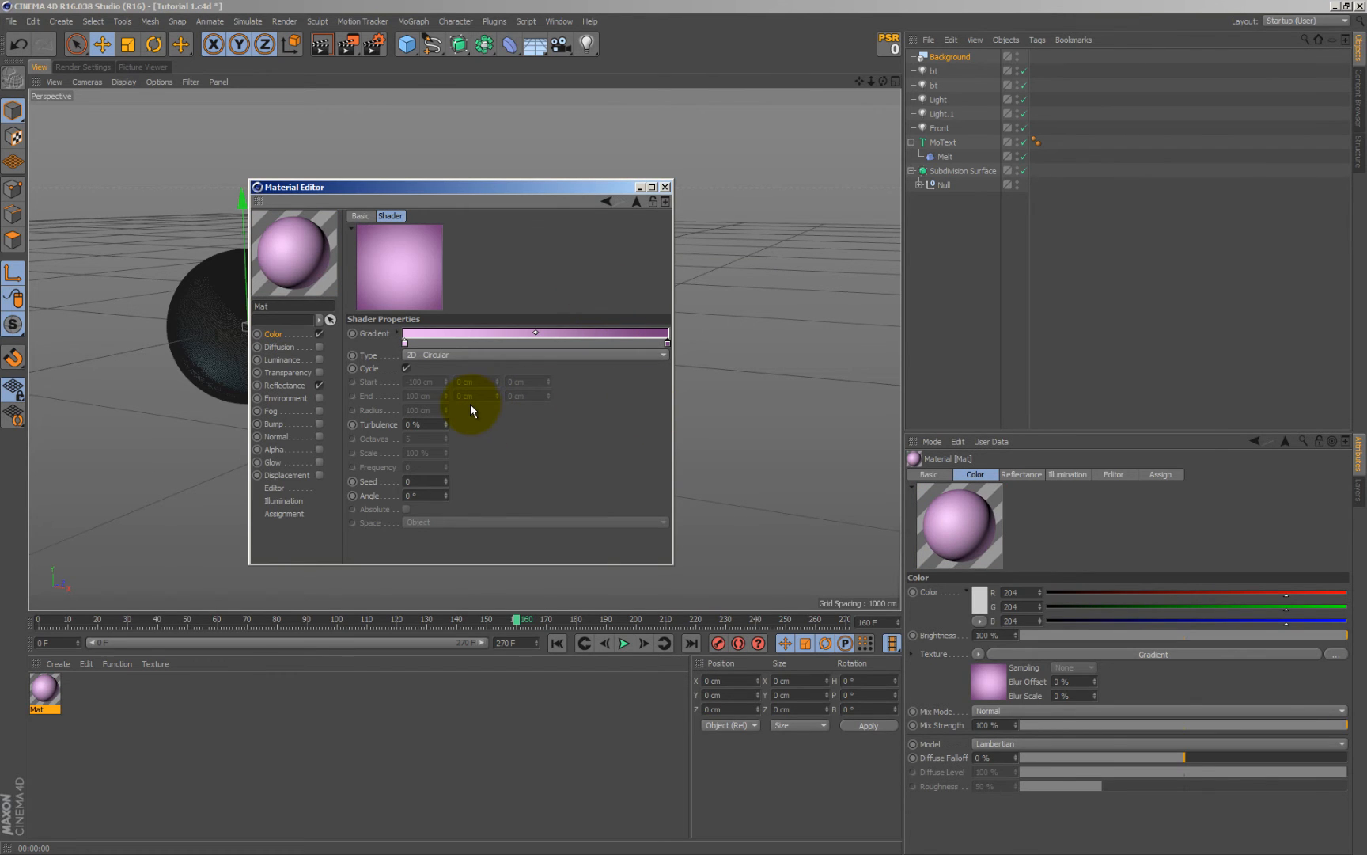
# Set the gradient's turbulence to 3% and close the material editor
pyautogui.click(431, 424)
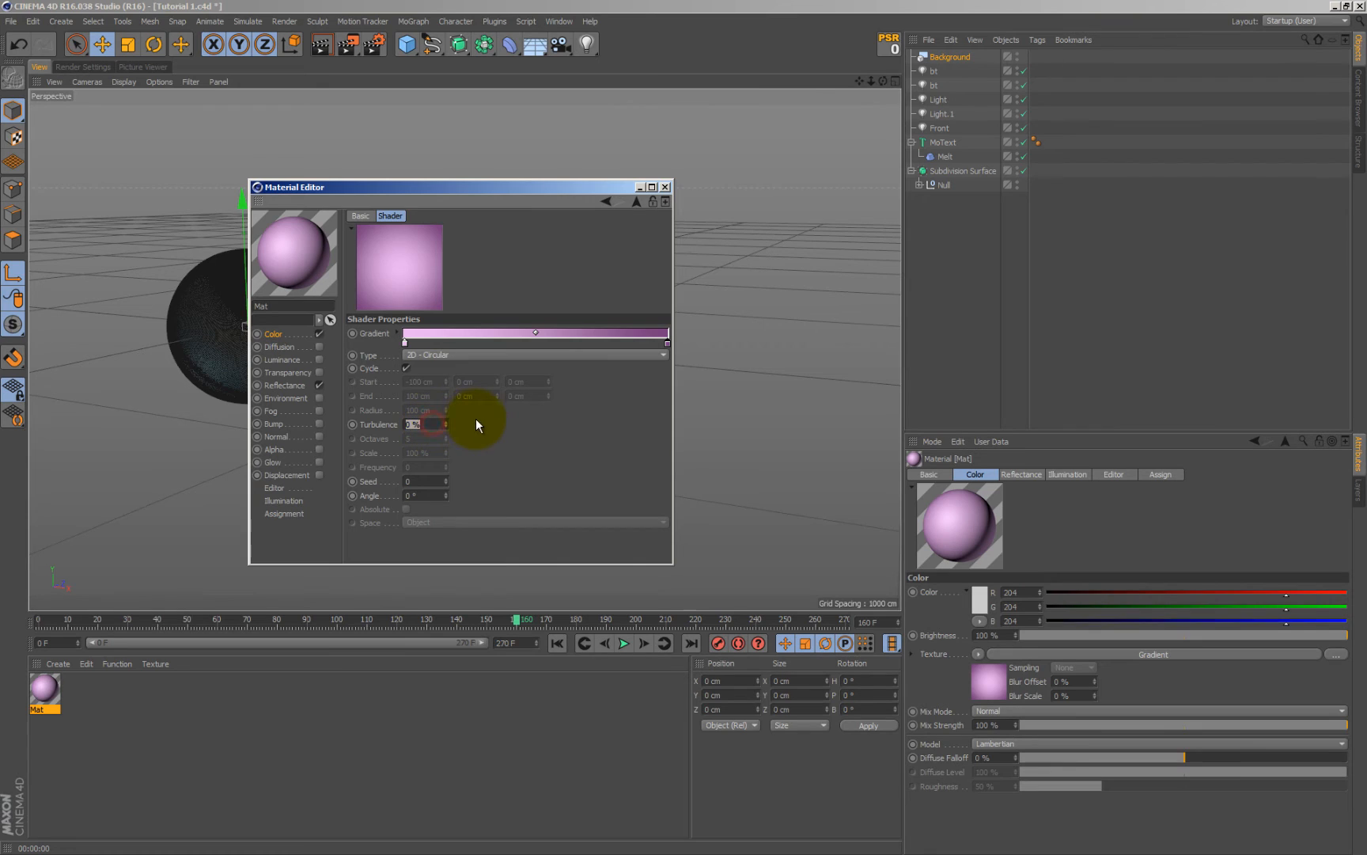
pyautogui.write('3')
pyautogui.press('Return')
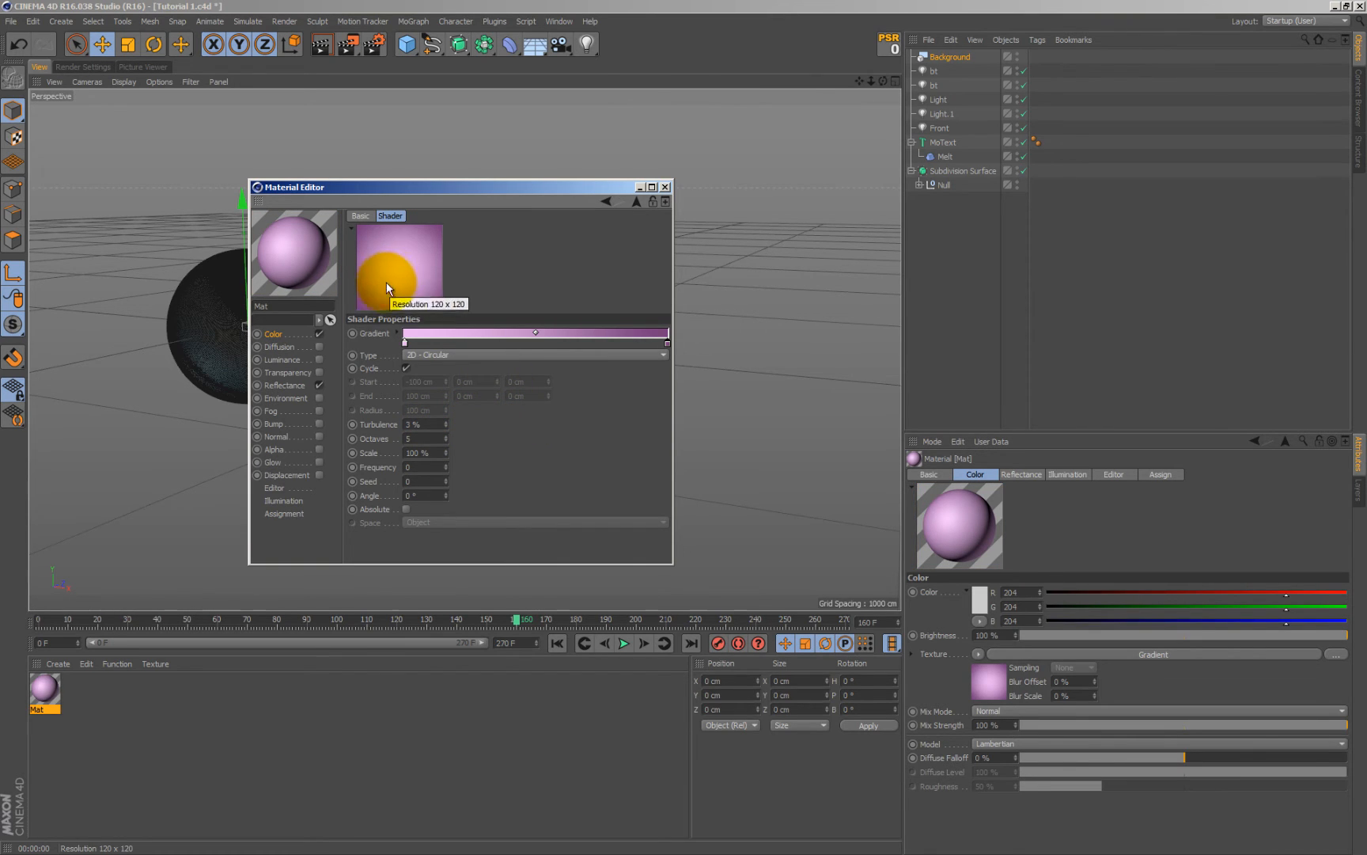
pyautogui.click(668, 186)
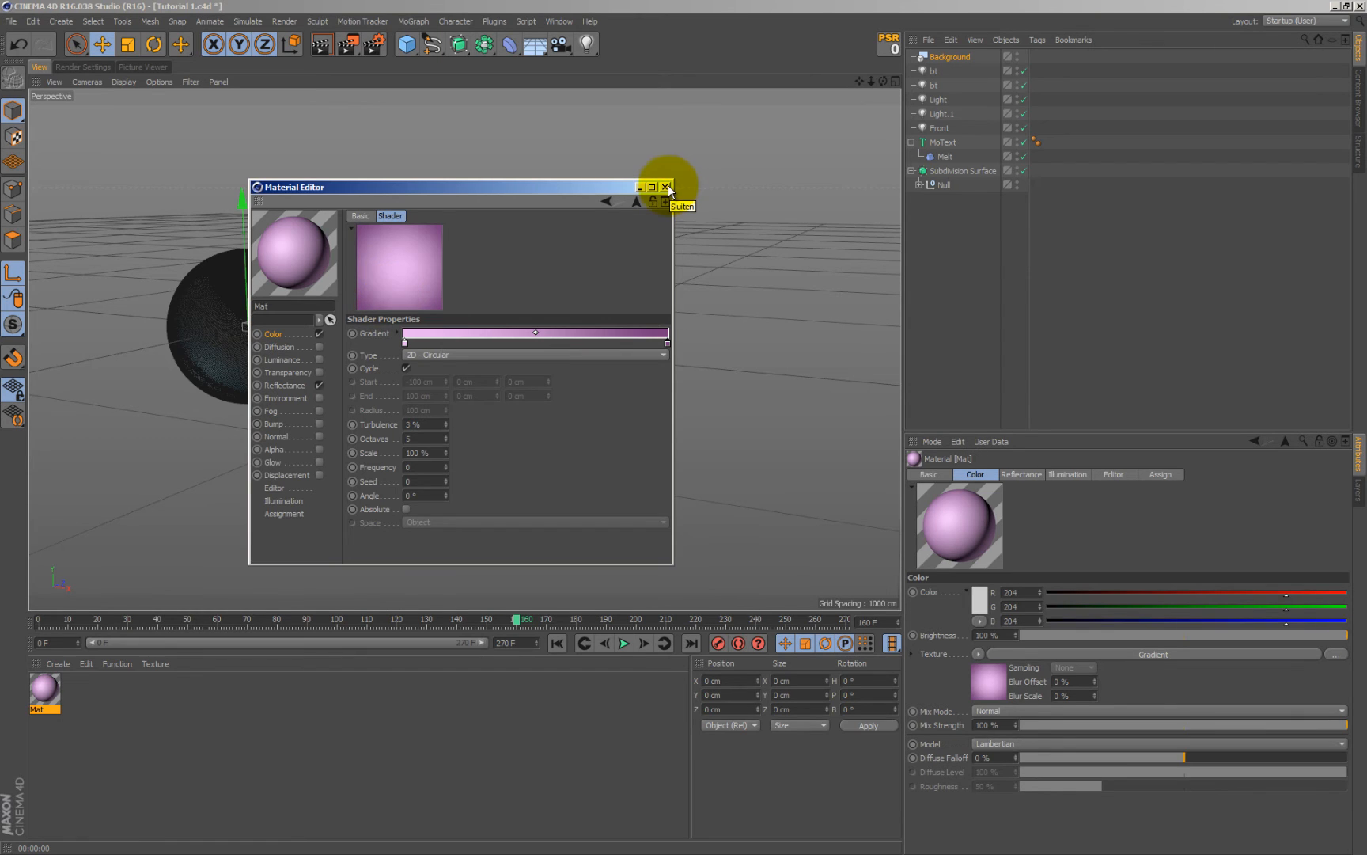
# Apply the purple gradient material to the Background object and render the Perspective view to check it
pyautogui.moveTo(35, 678); pyautogui.dragTo(959, 58)
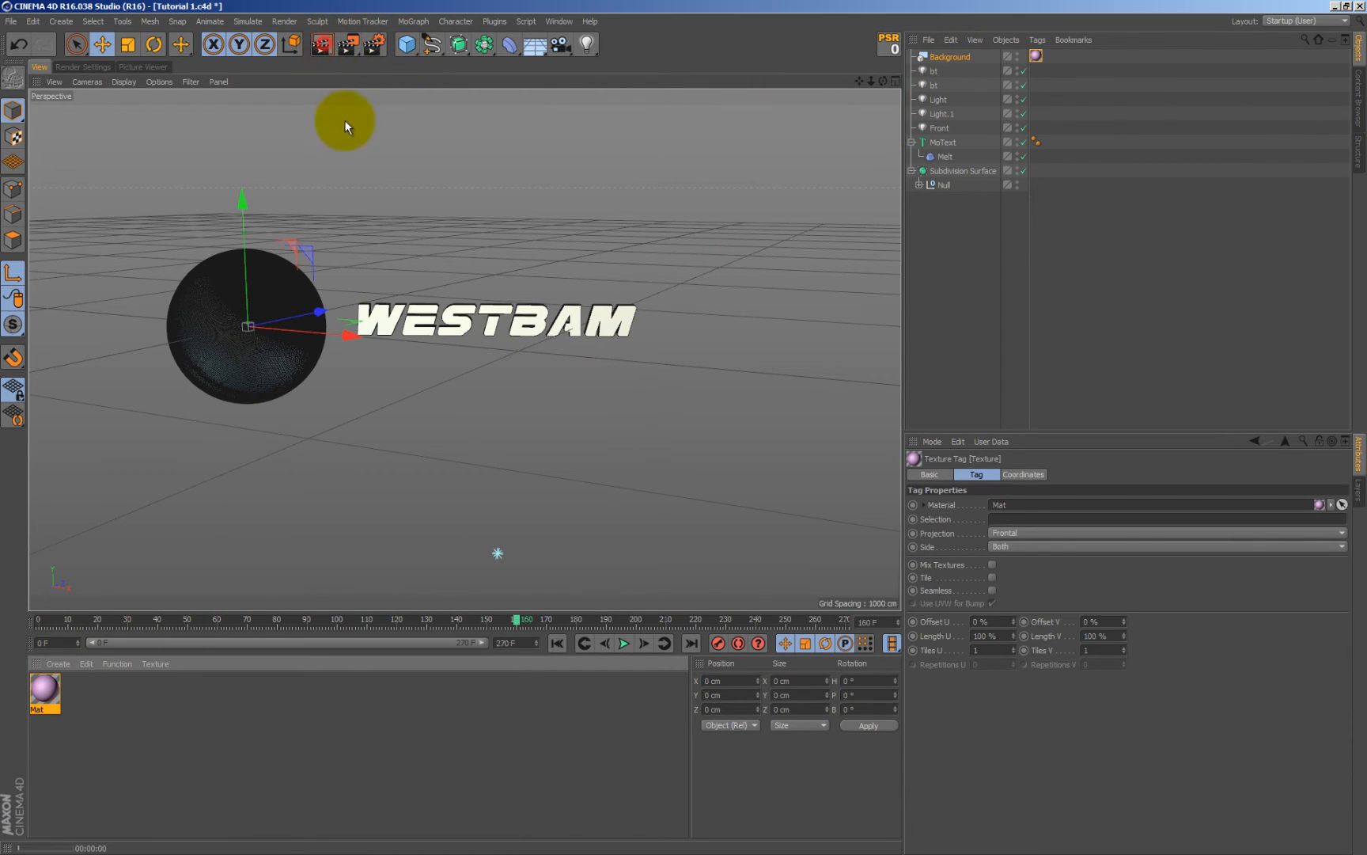
pyautogui.hotkey('ctrl', 'r')
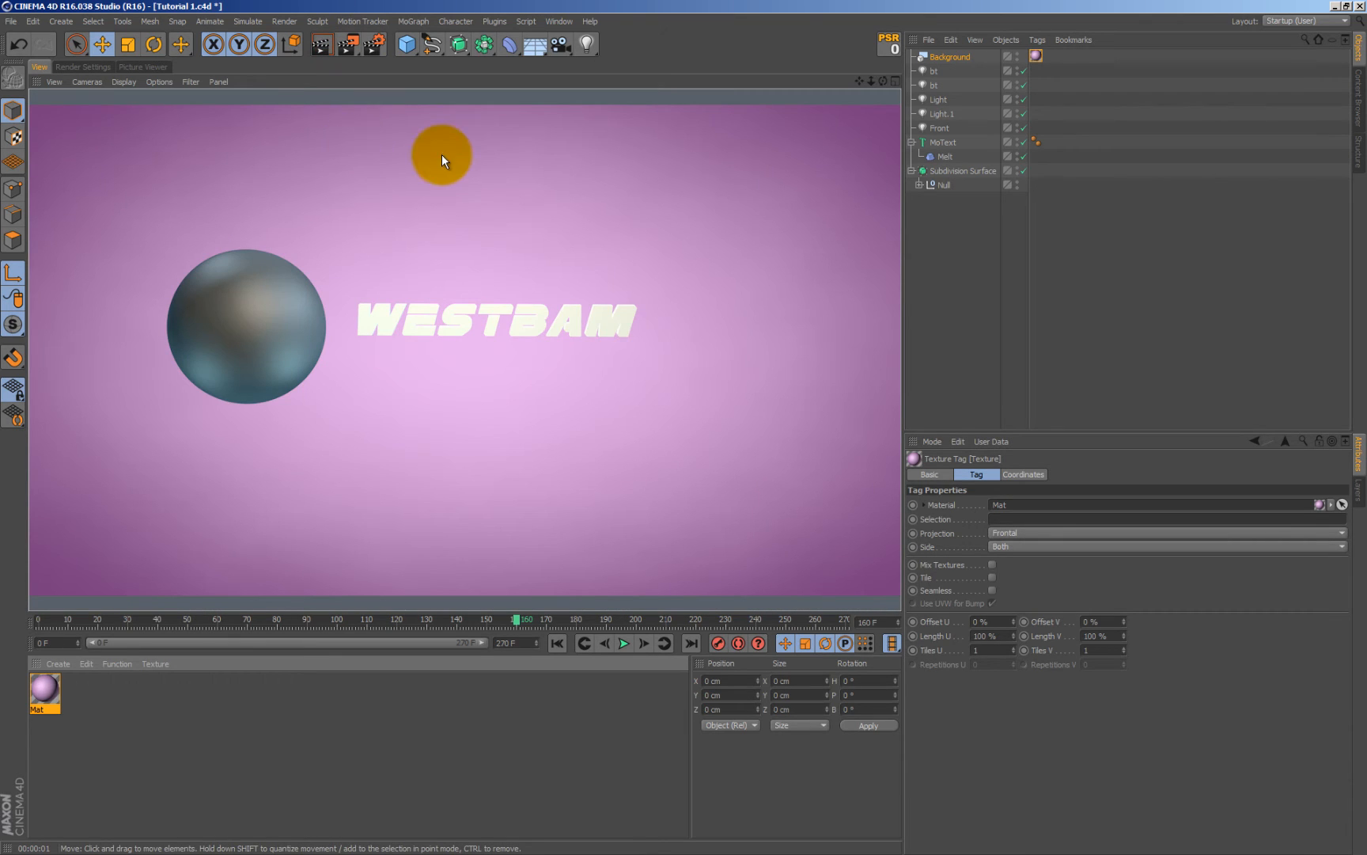
# Create a second material, Mat.1, and set its colour to orange (RGB 239, 150, 17)
pyautogui.doubleClick(100, 690)
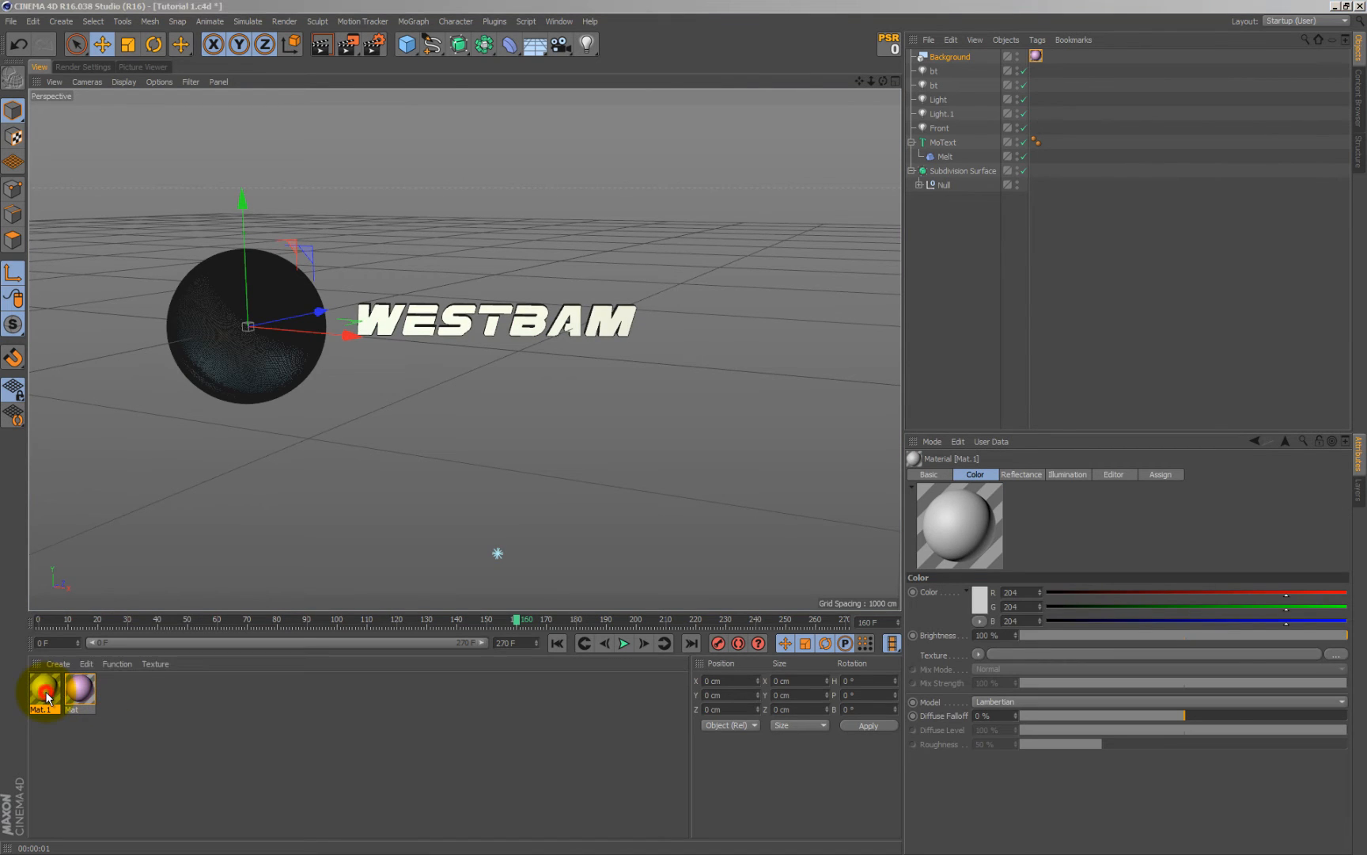
pyautogui.doubleClick(44, 690)
pyautogui.click(391, 294)
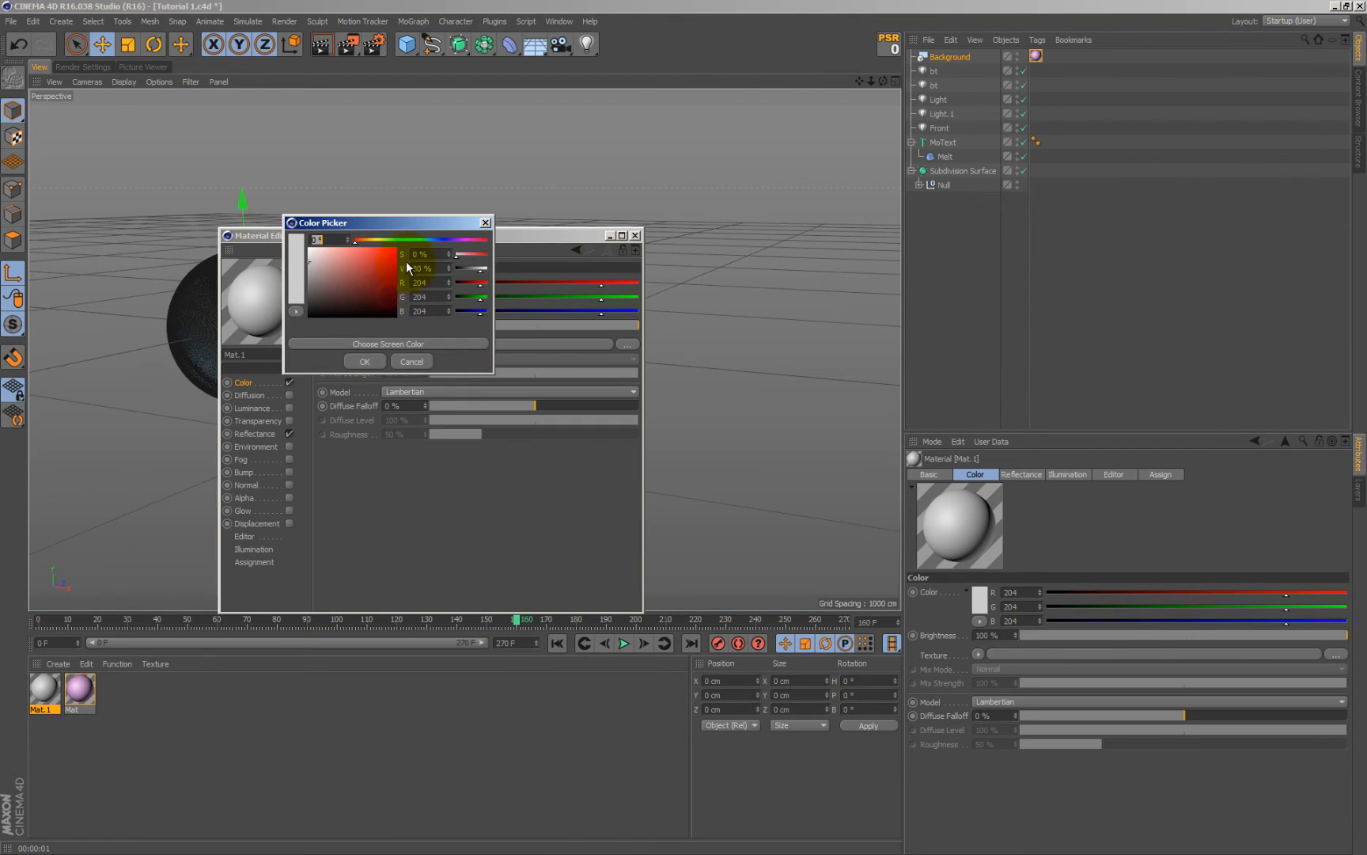
pyautogui.click(367, 238)
pyautogui.click(385, 256)
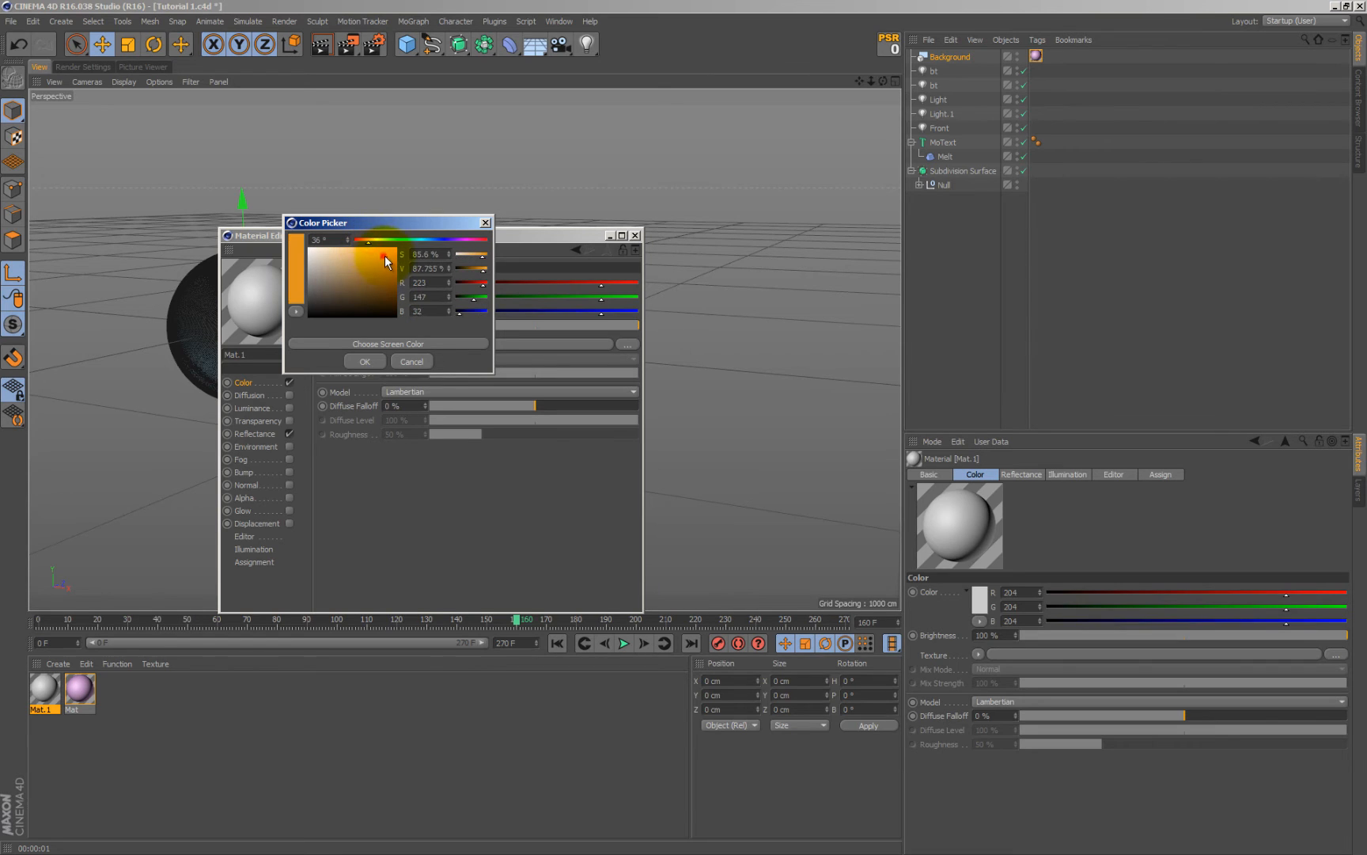
pyautogui.click(365, 361)
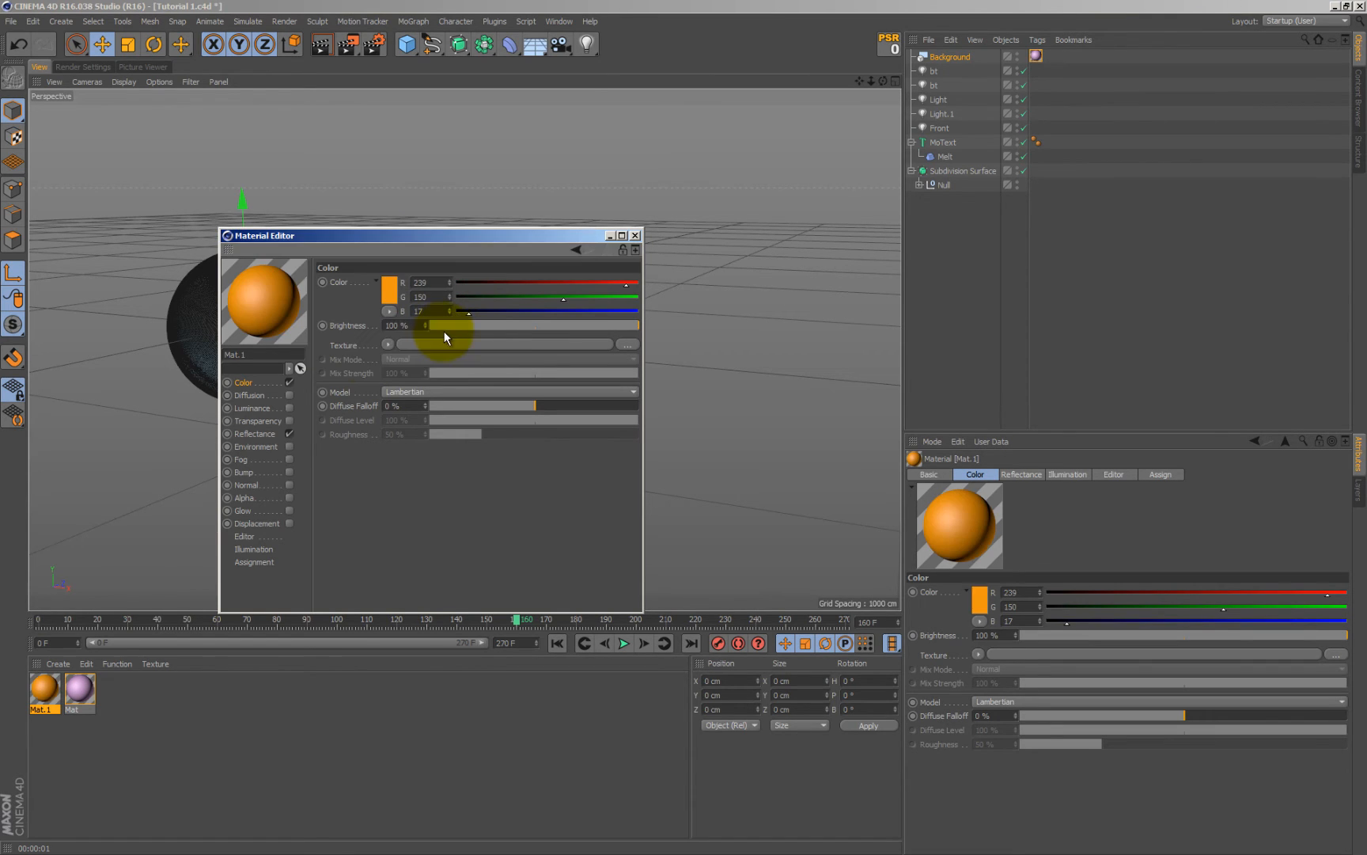
# Enable the Bump channel of Mat.1 and load a Noise shader as its texture
pyautogui.click(248, 473)
pyautogui.click(290, 472)
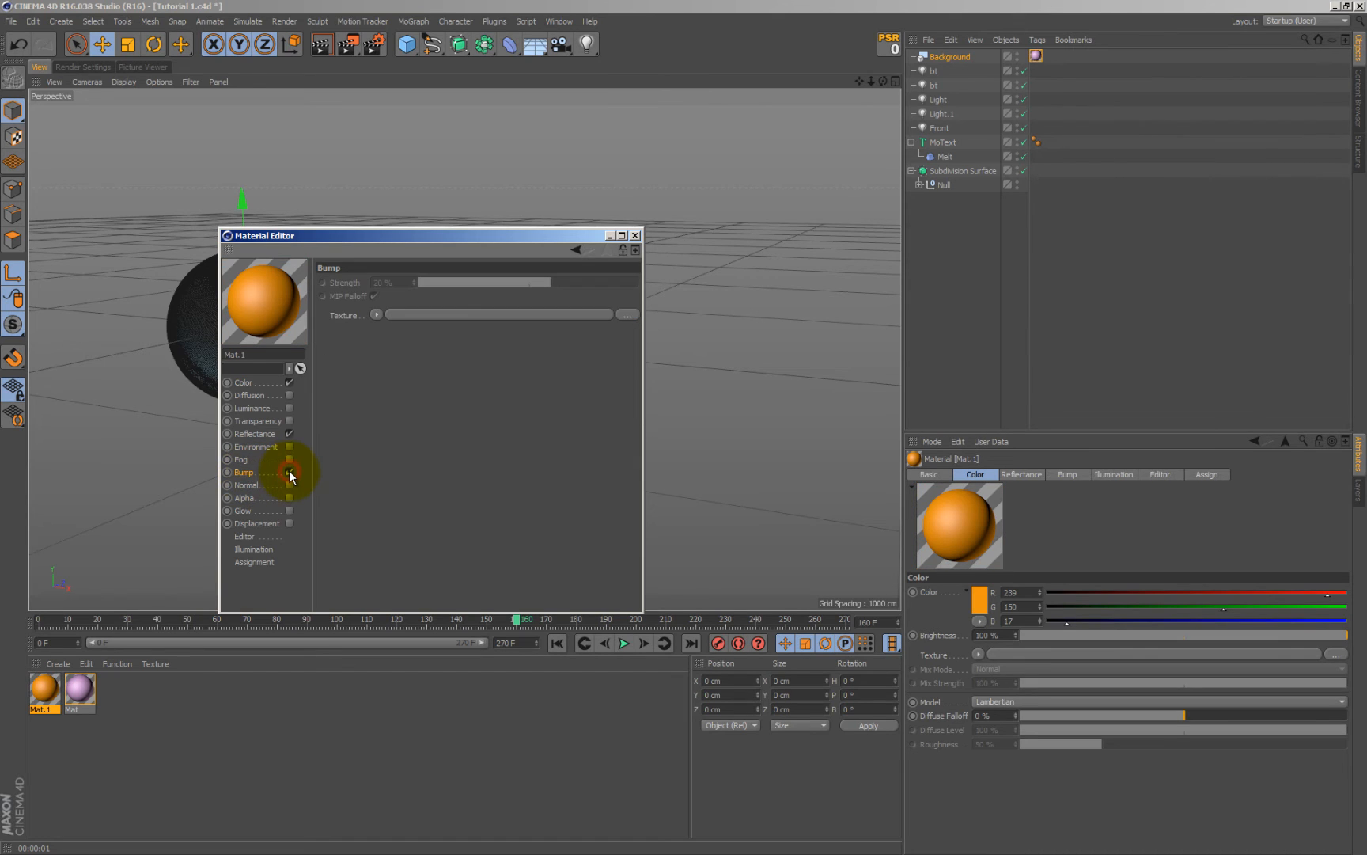
pyautogui.click(377, 314)
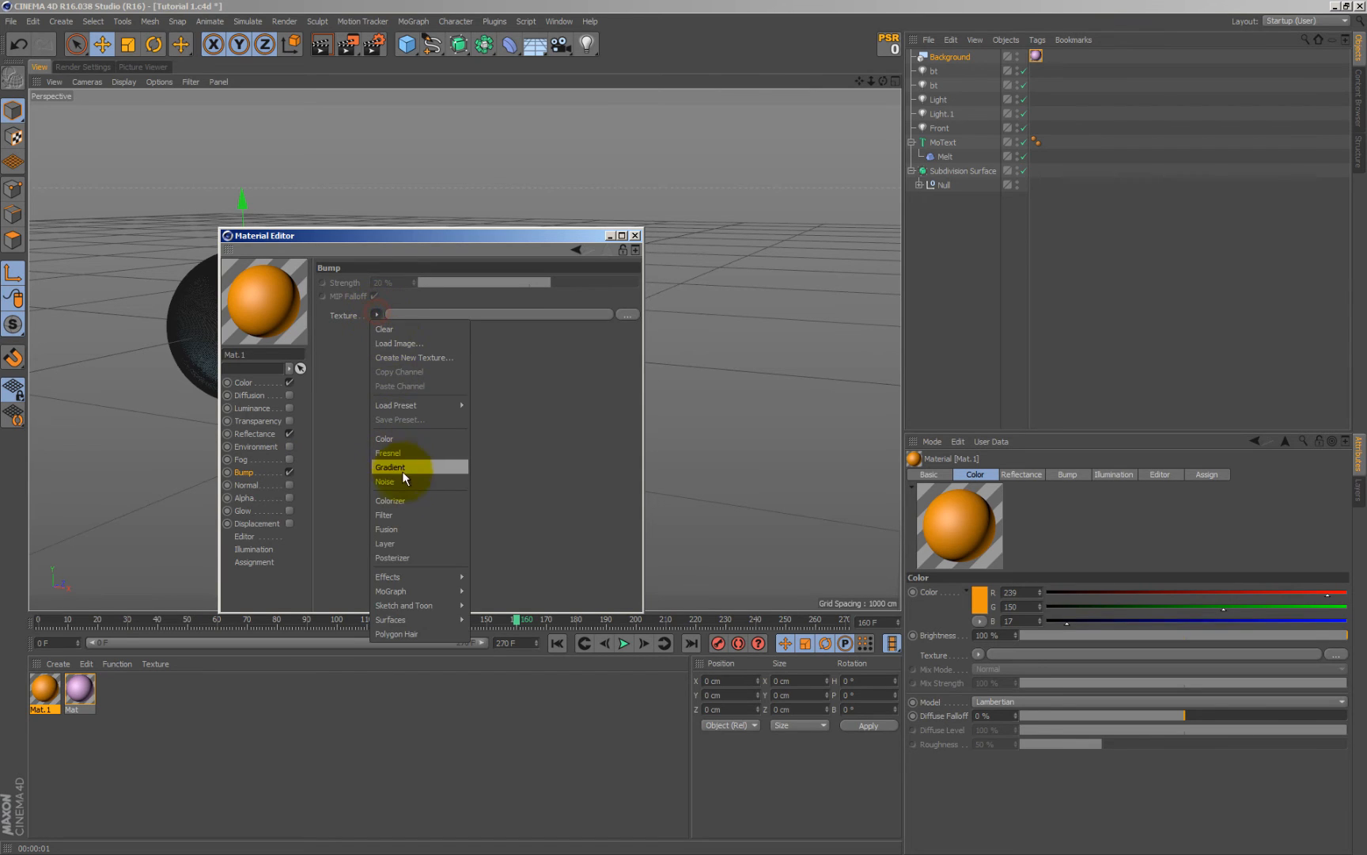
pyautogui.click(406, 479)
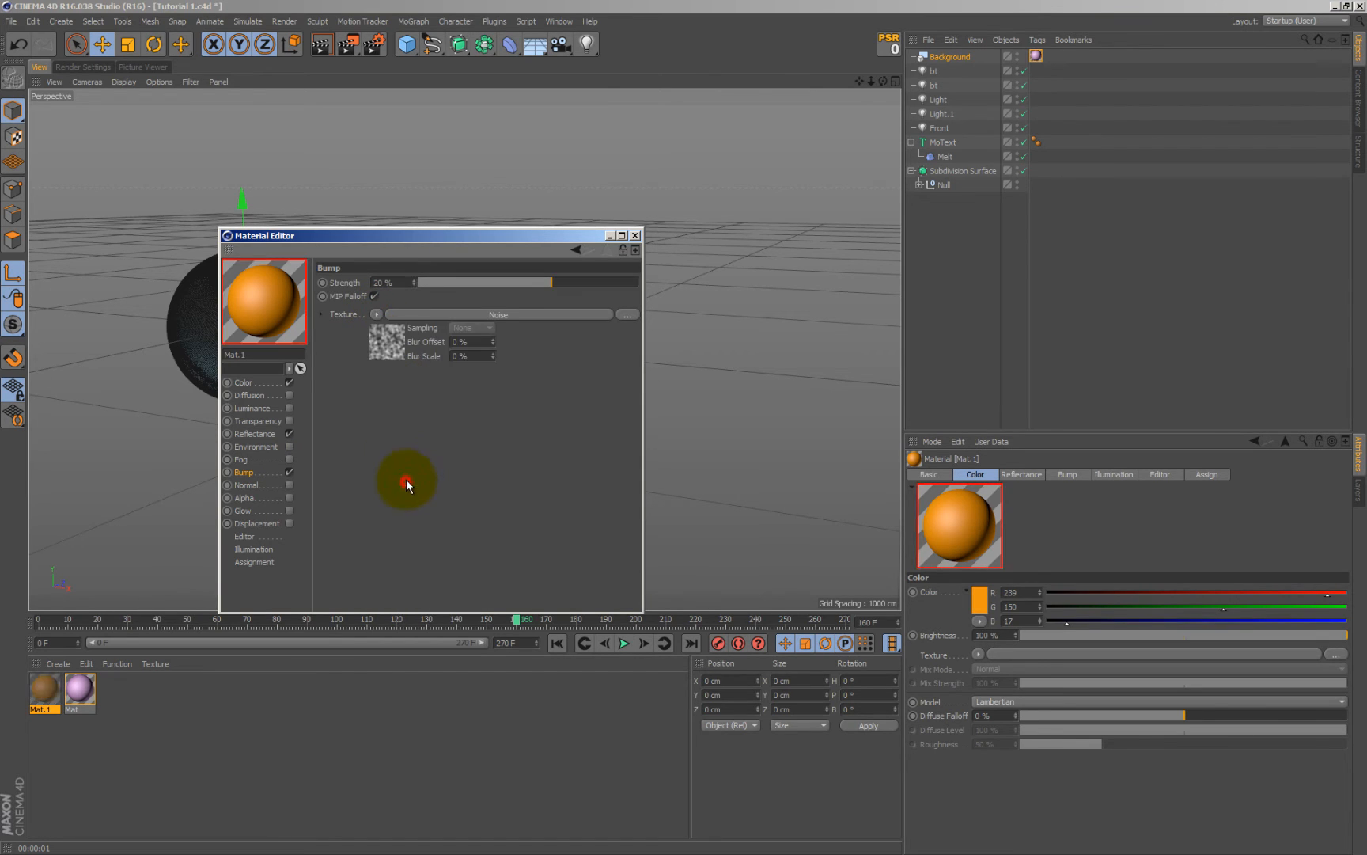
# Set the global scale of the bump channel's Noise shader to 50%
pyautogui.click(387, 345)
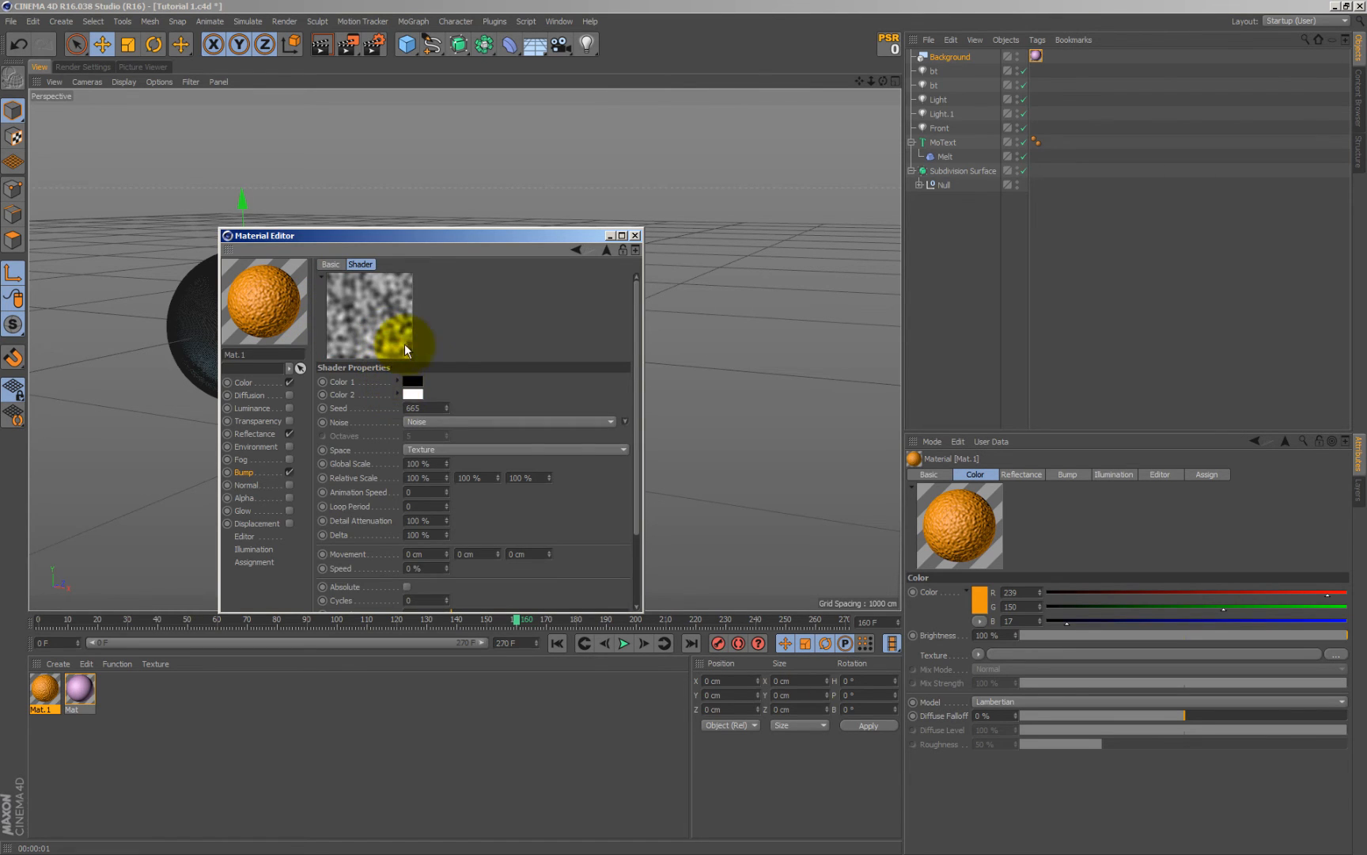
pyautogui.click(427, 466)
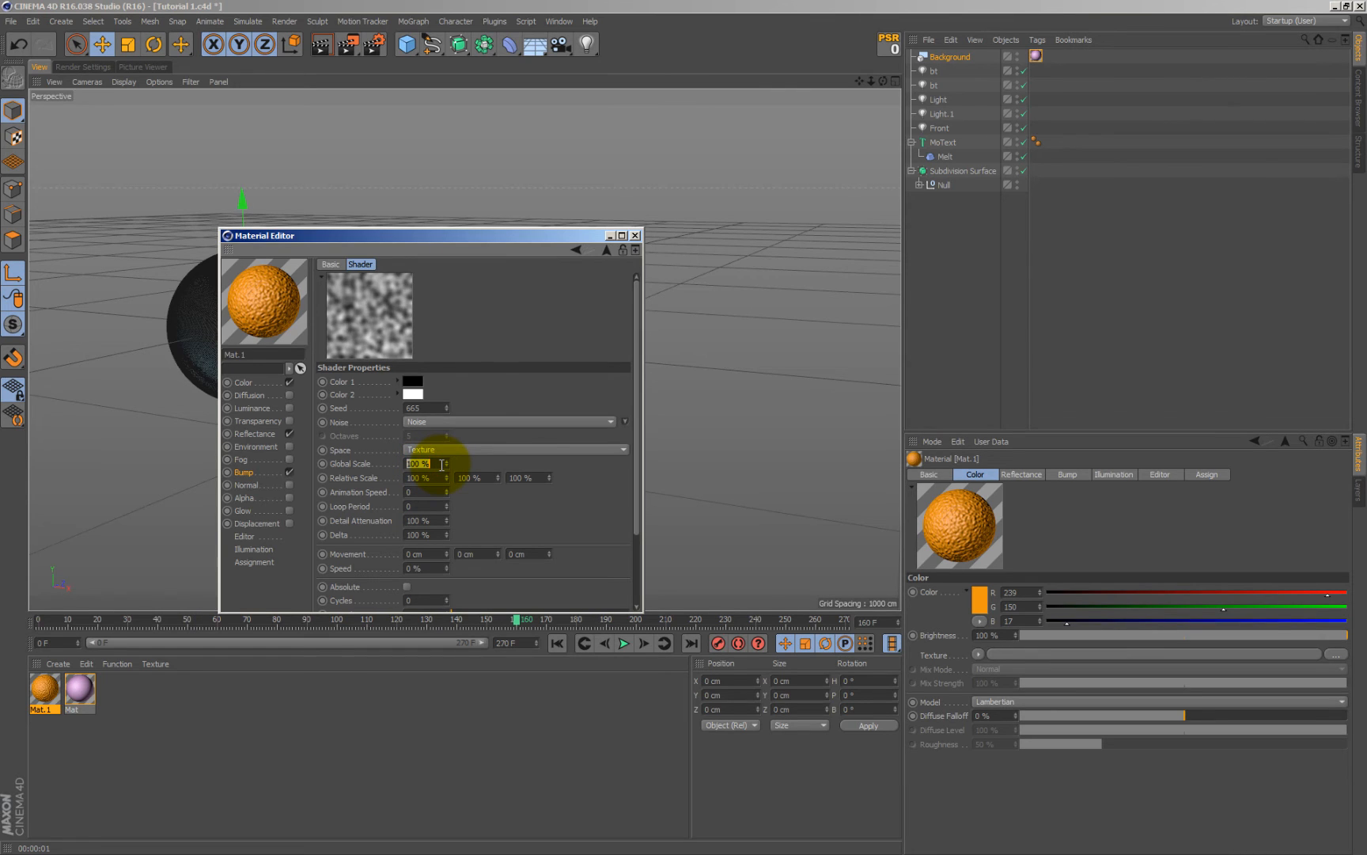
pyautogui.write('50')
pyautogui.press('Return')
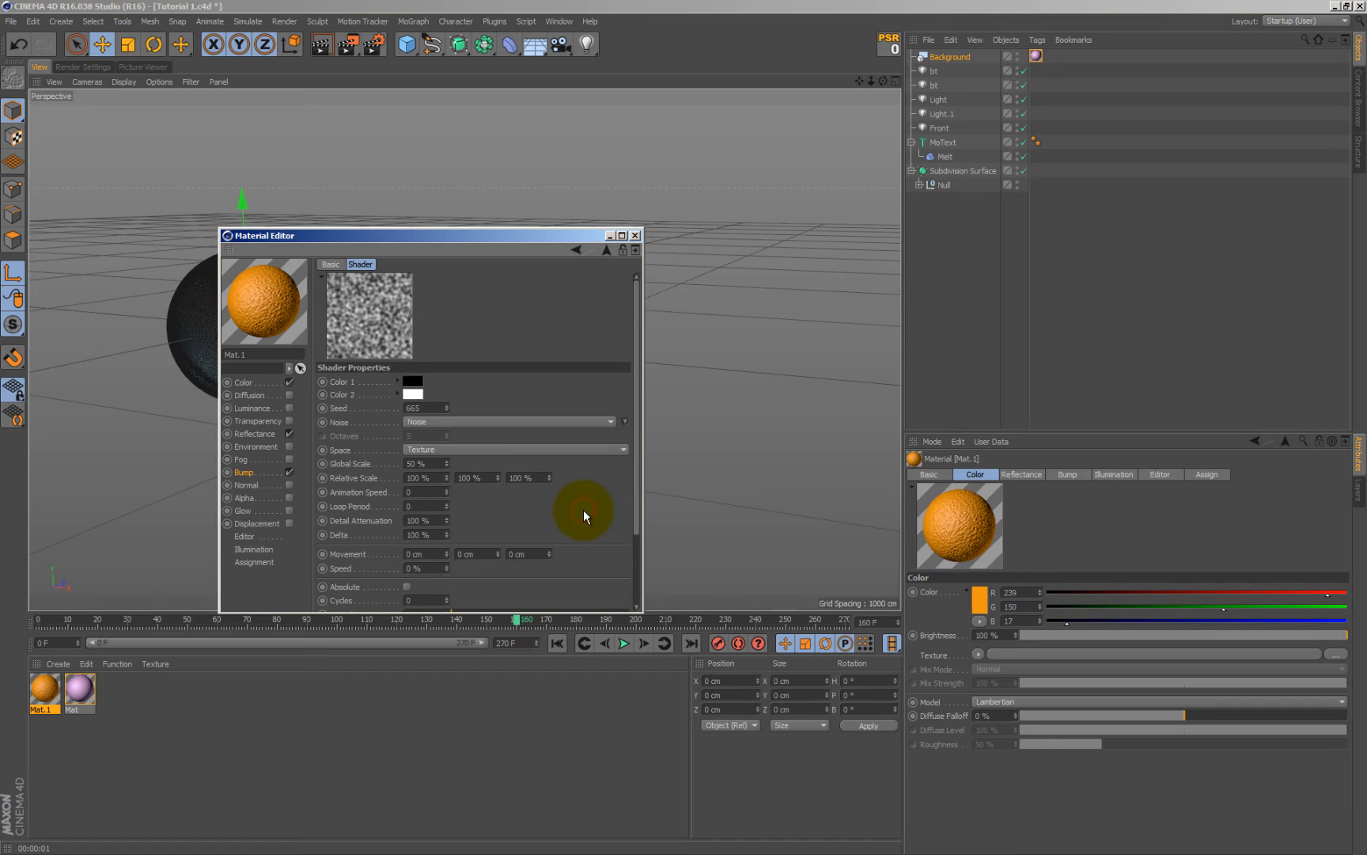
# Reduce the bump strength of Mat.1 to about -6% and close the material editor
pyautogui.click(605, 249)
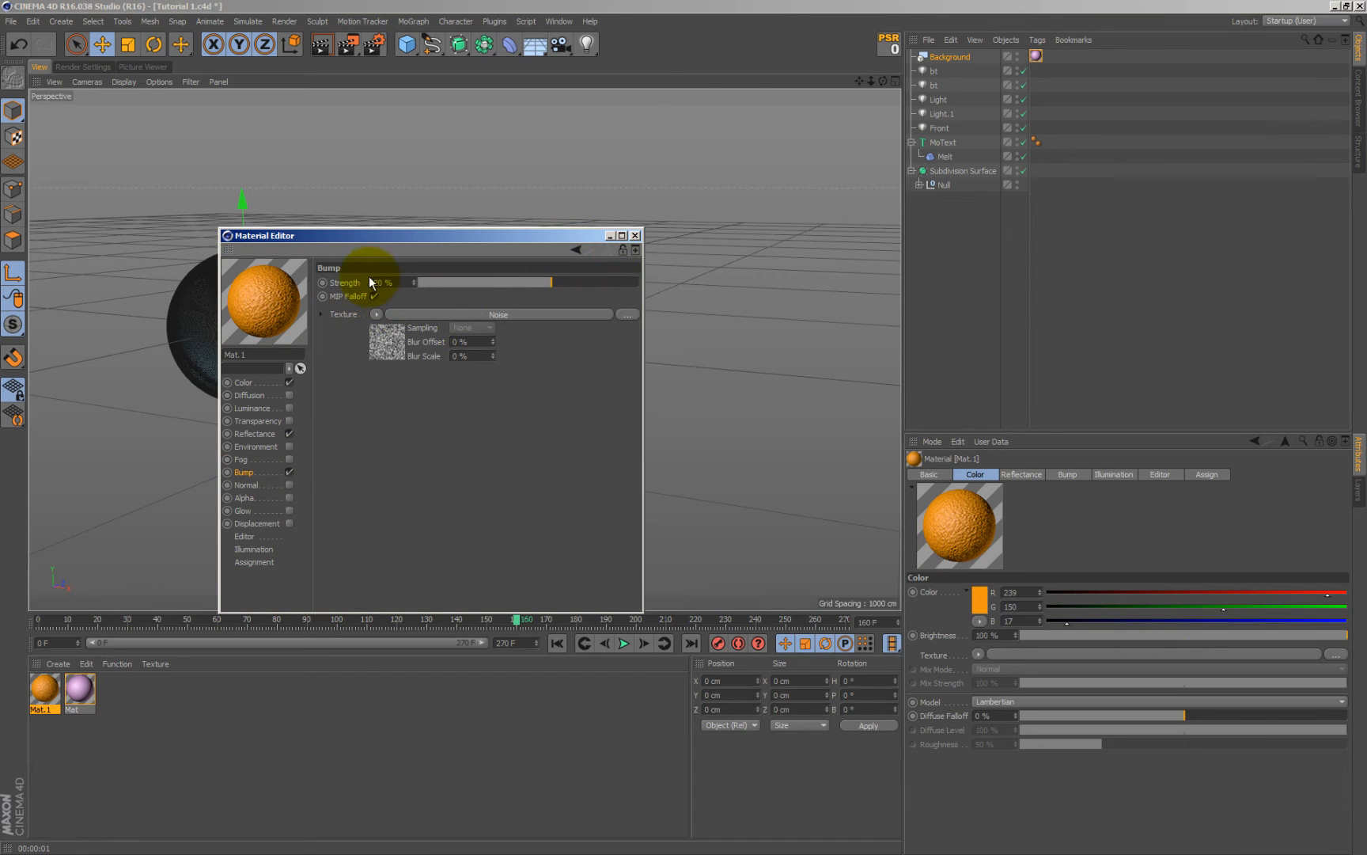
pyautogui.click(522, 283)
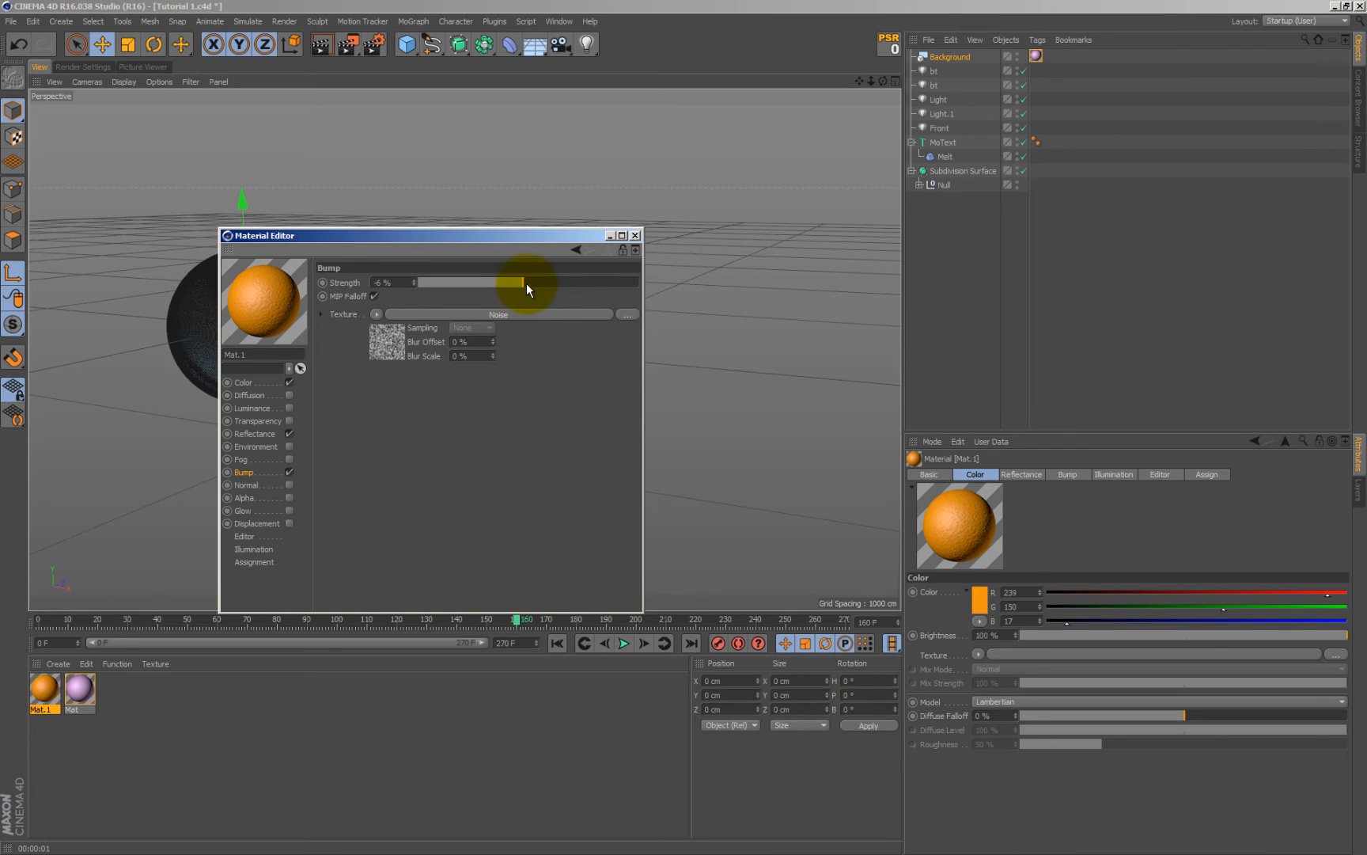
pyautogui.click(525, 283)
pyautogui.click(635, 235)
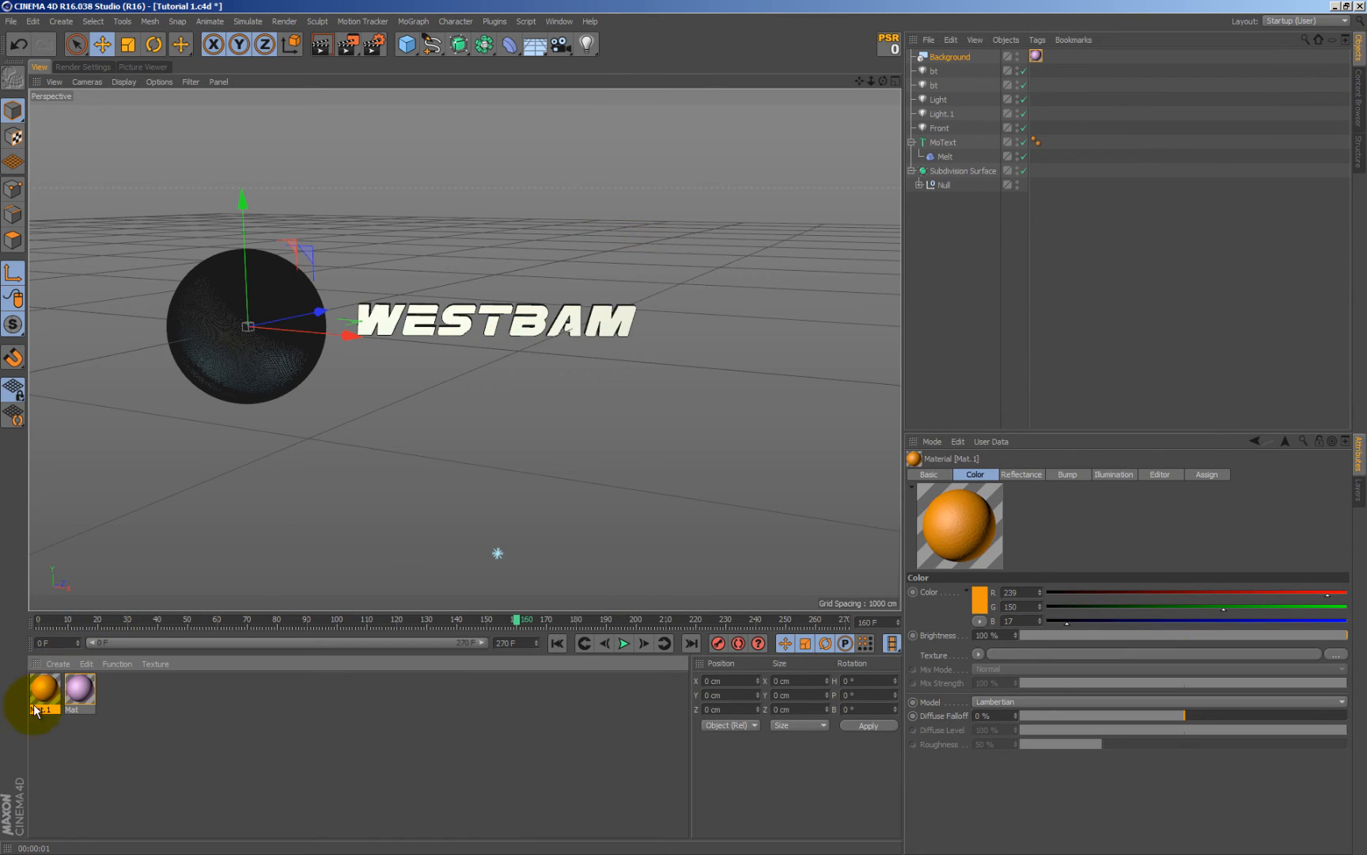
# Expand the Null group, apply Mat.1 to Lathe.3 and render the Perspective view to check the orange surface
pyautogui.click(919, 185)
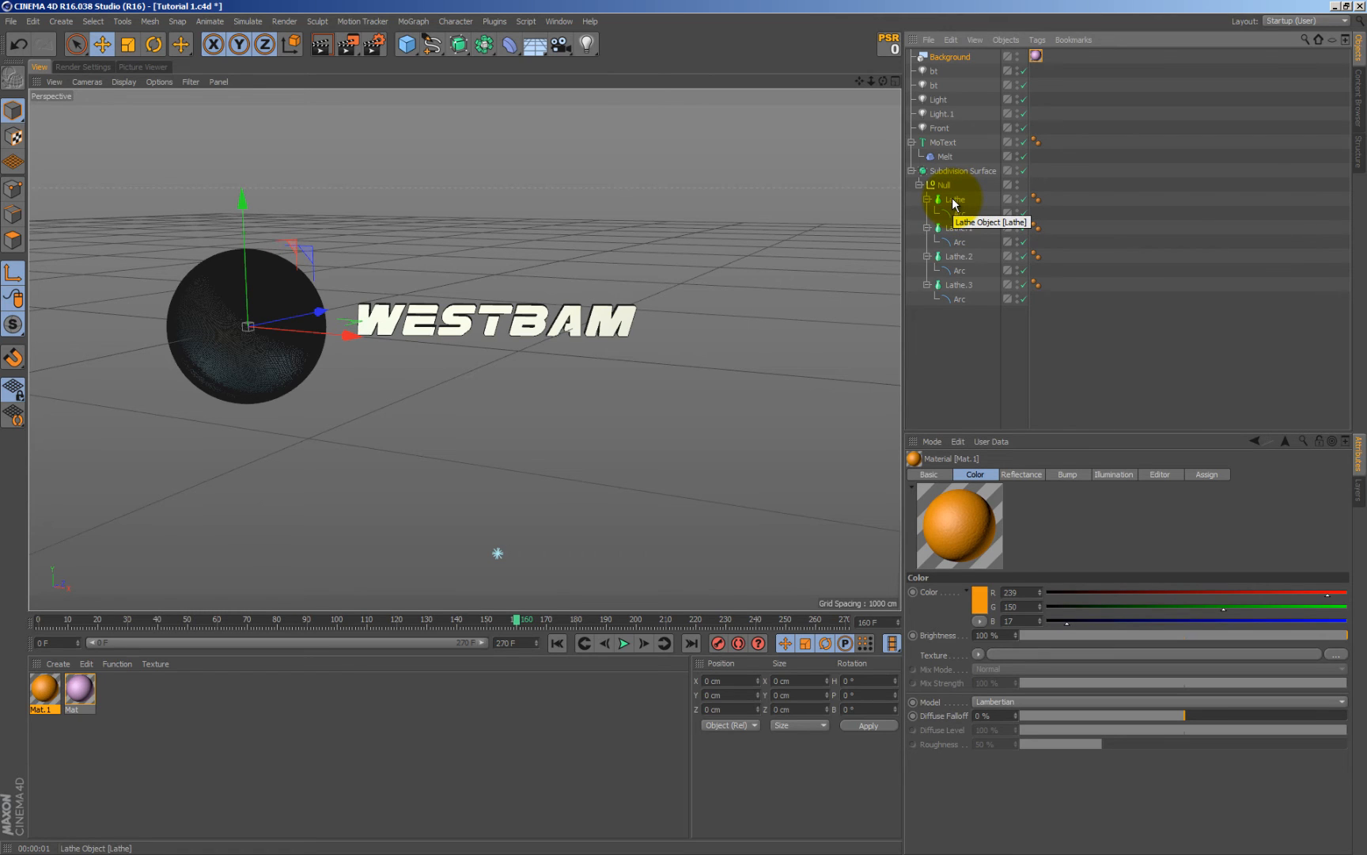
pyautogui.moveTo(958, 256); pyautogui.dragTo(956, 284)
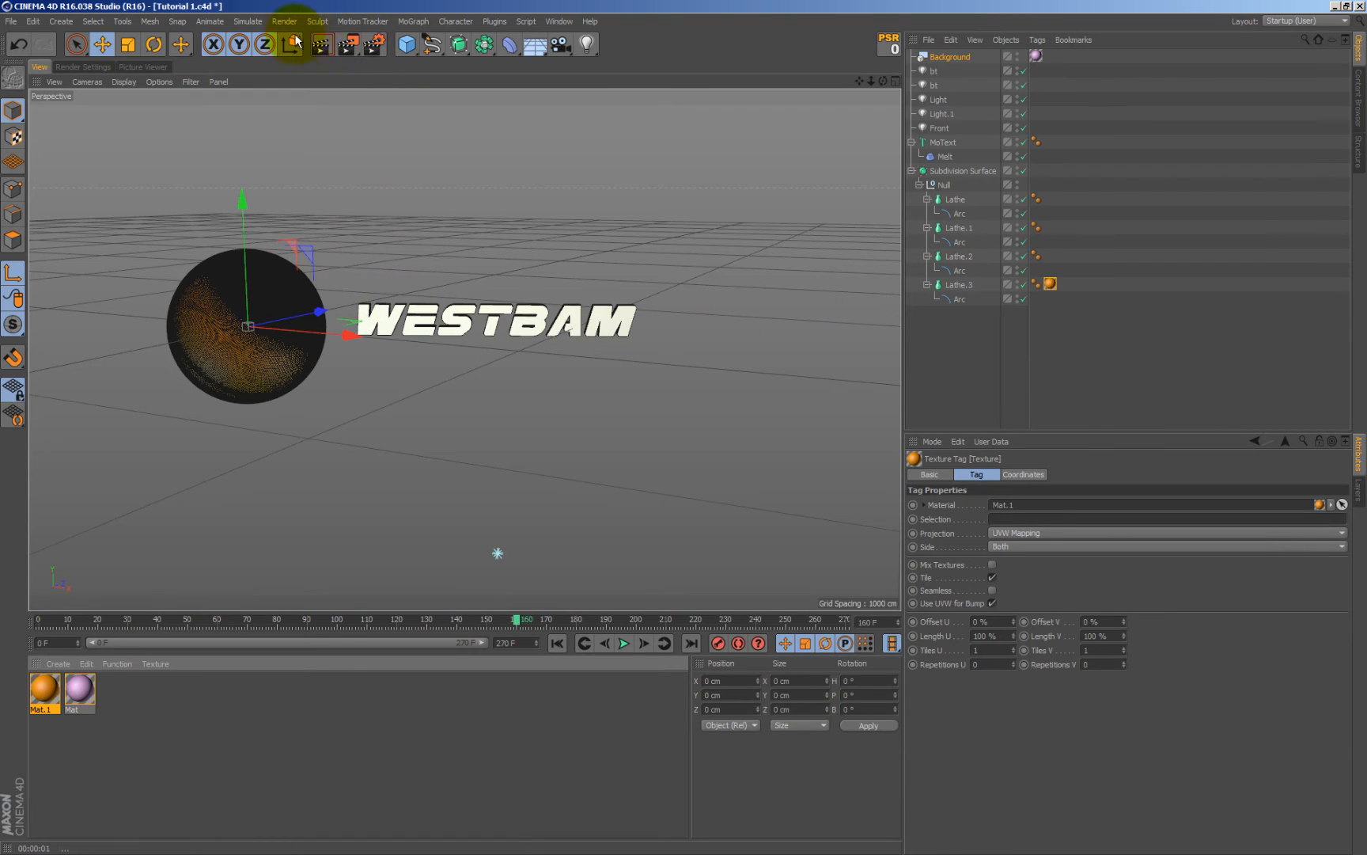
pyautogui.click(319, 42)
pyautogui.moveTo(295, 276); pyautogui.dragTo(190, 362)
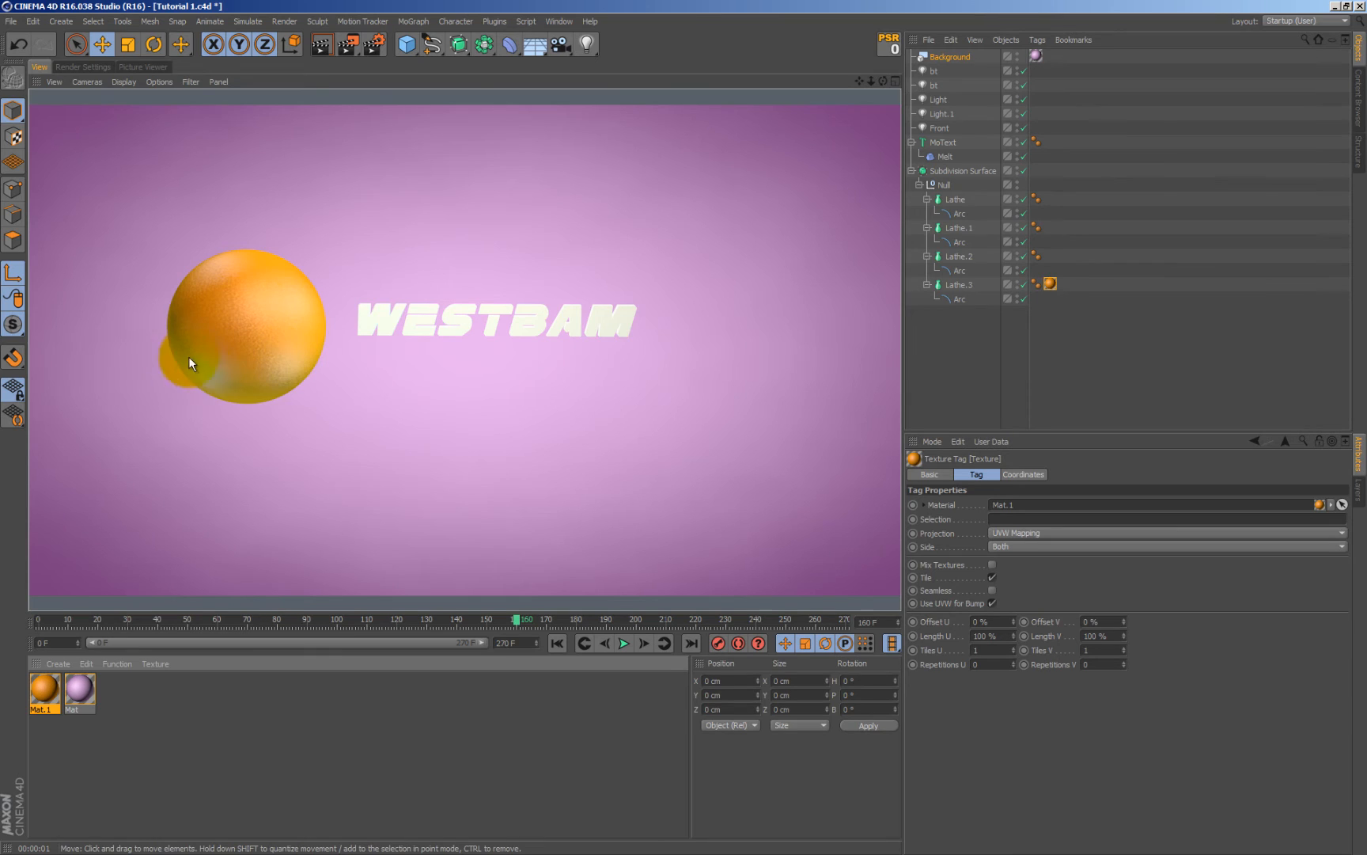
pyautogui.moveTo(282, 364); pyautogui.dragTo(210, 352)
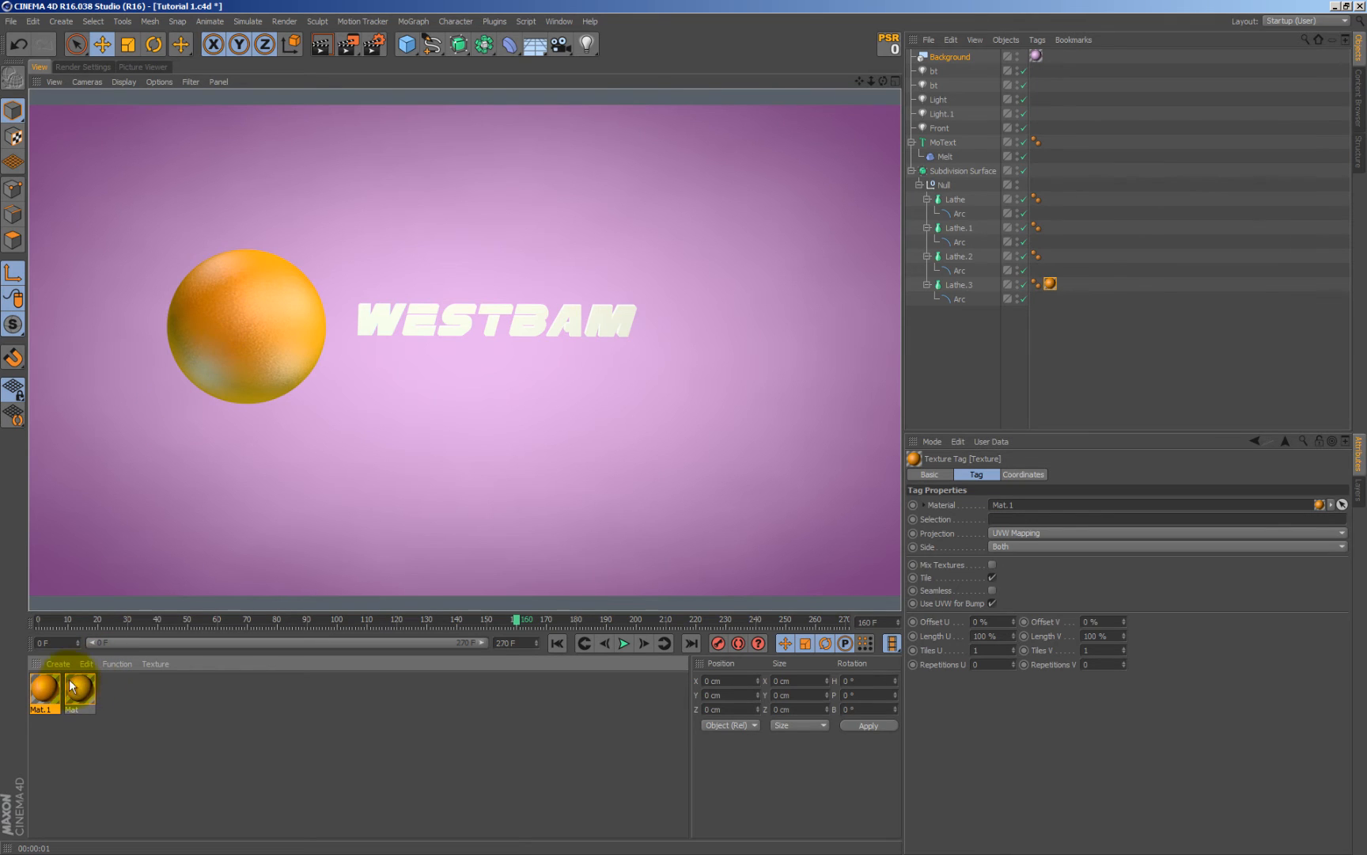
# Open Mat.1 for editing and add a Beckmann layer to its Reflectance channel
pyautogui.click(44, 684)
pyautogui.click(661, 296)
pyautogui.doubleClick(43, 687)
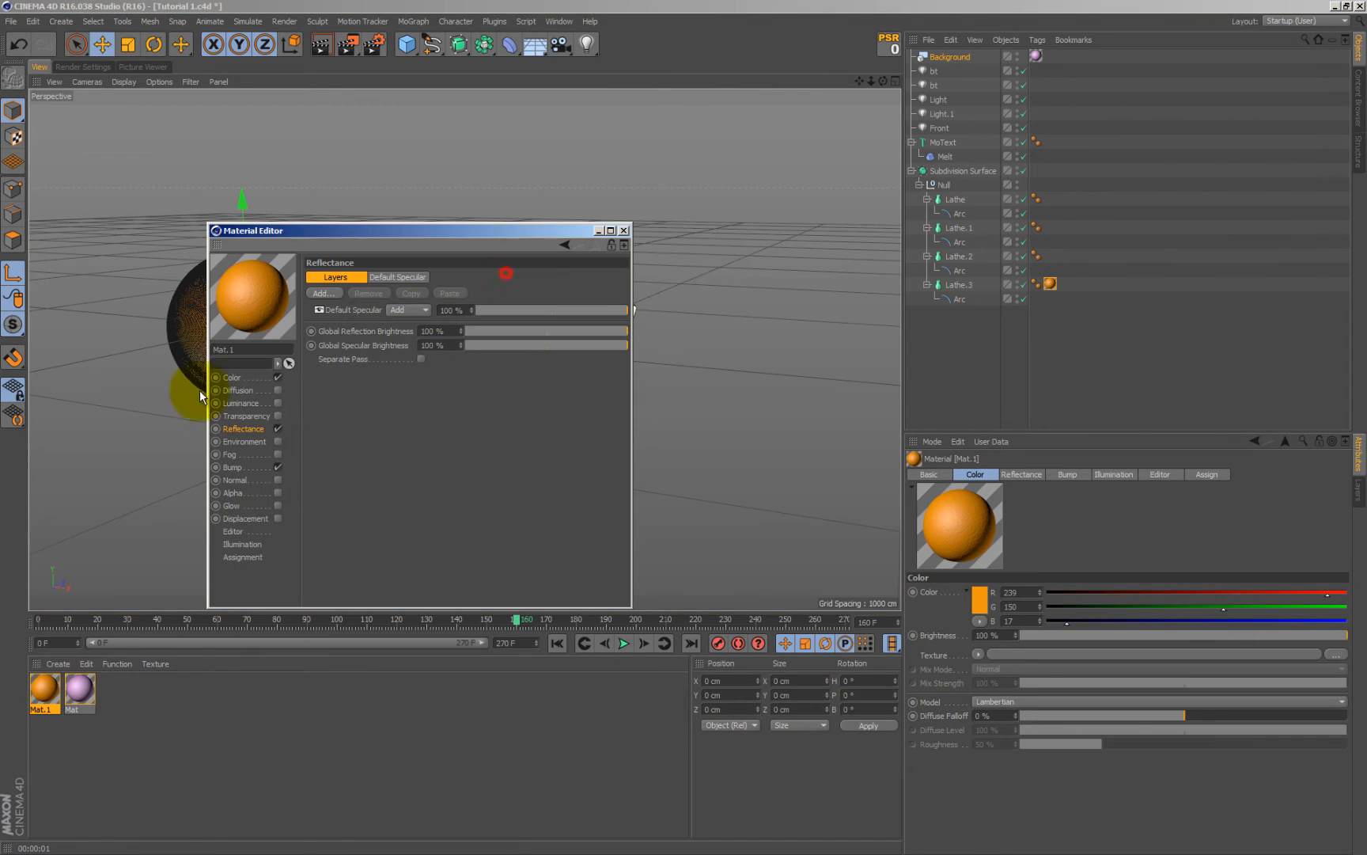
pyautogui.click(242, 428)
pyautogui.click(326, 294)
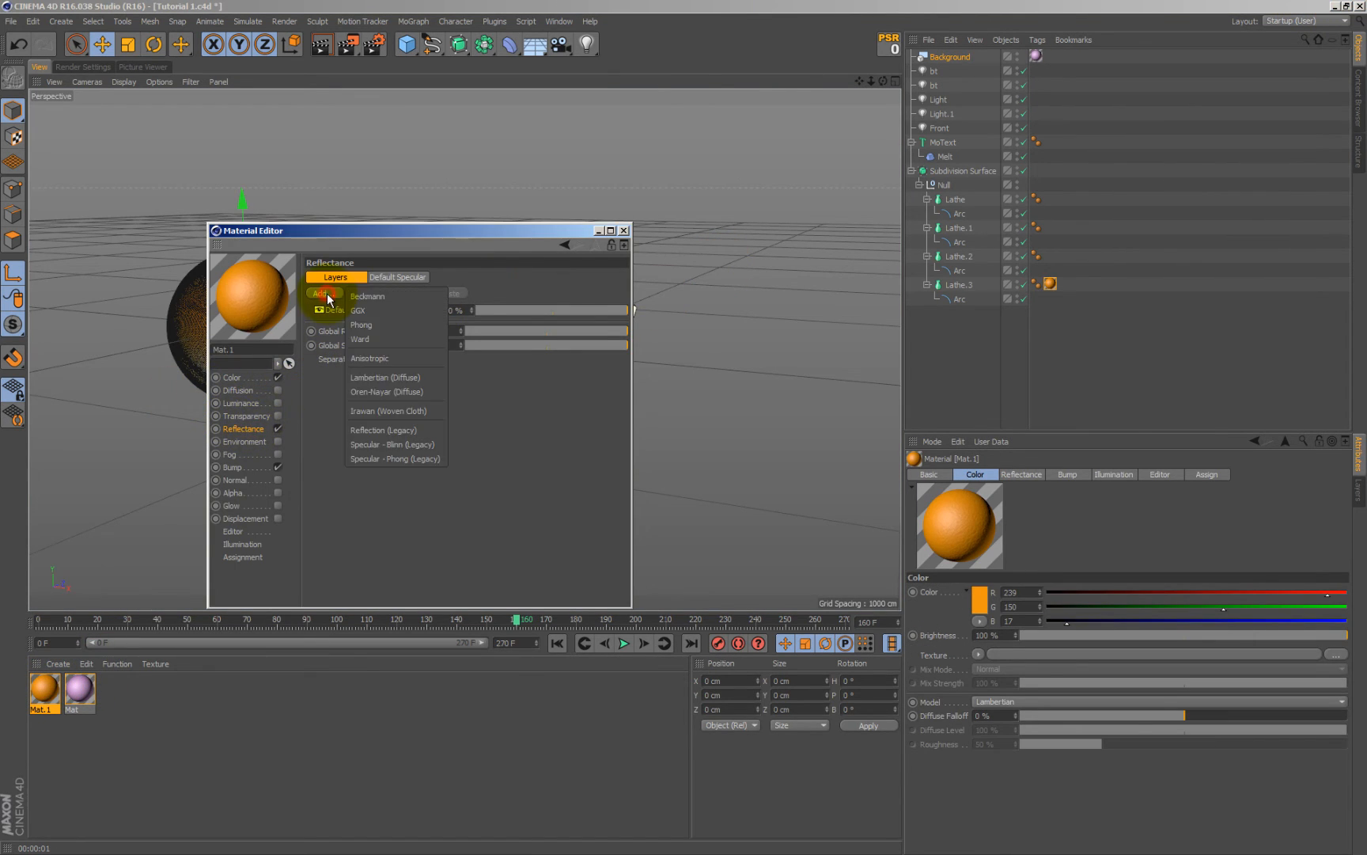
pyautogui.click(377, 296)
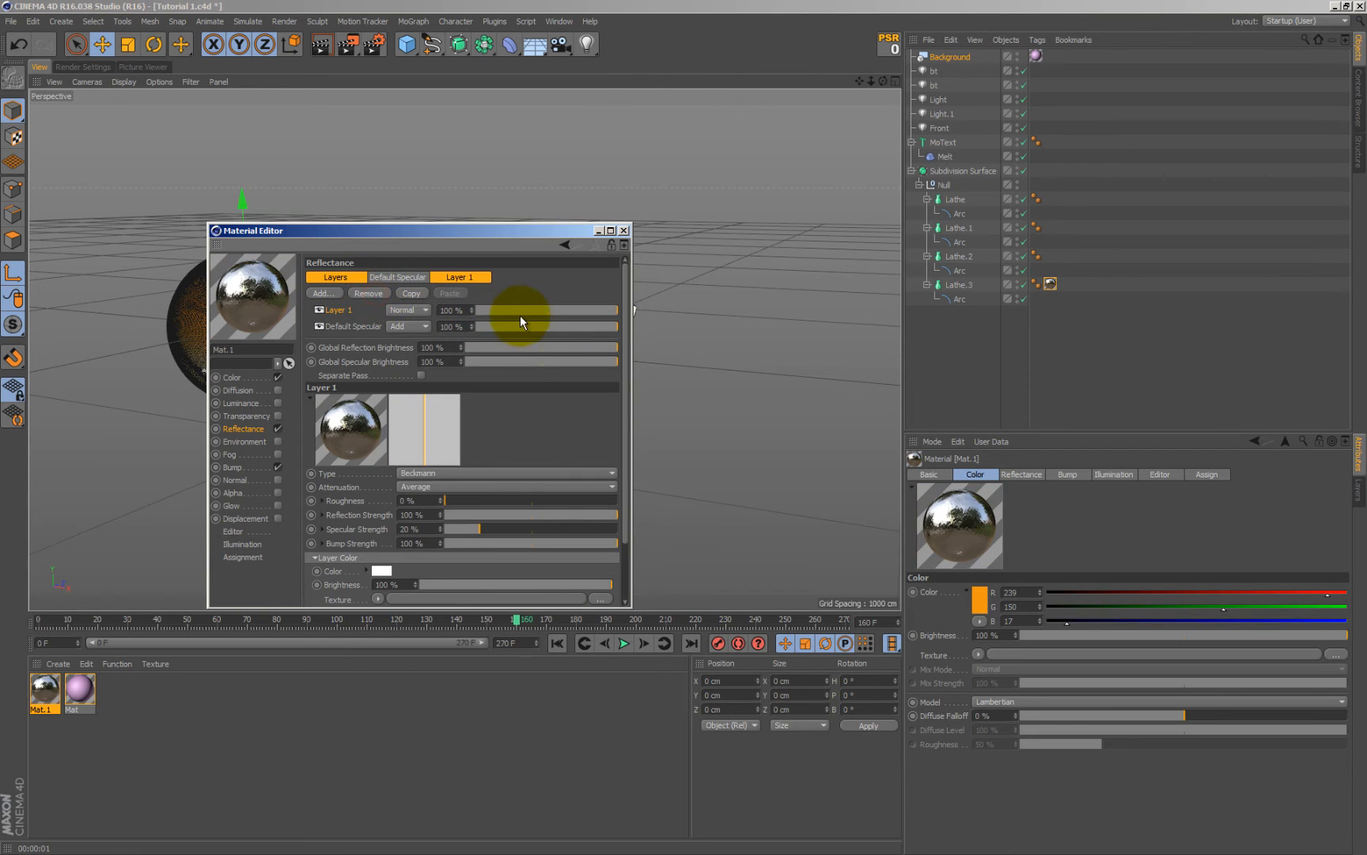
# Set the Beckmann layer's opacity to 21% and its reflection strength to 49%, and close the material editor
pyautogui.moveTo(512, 308); pyautogui.dragTo(504, 307)
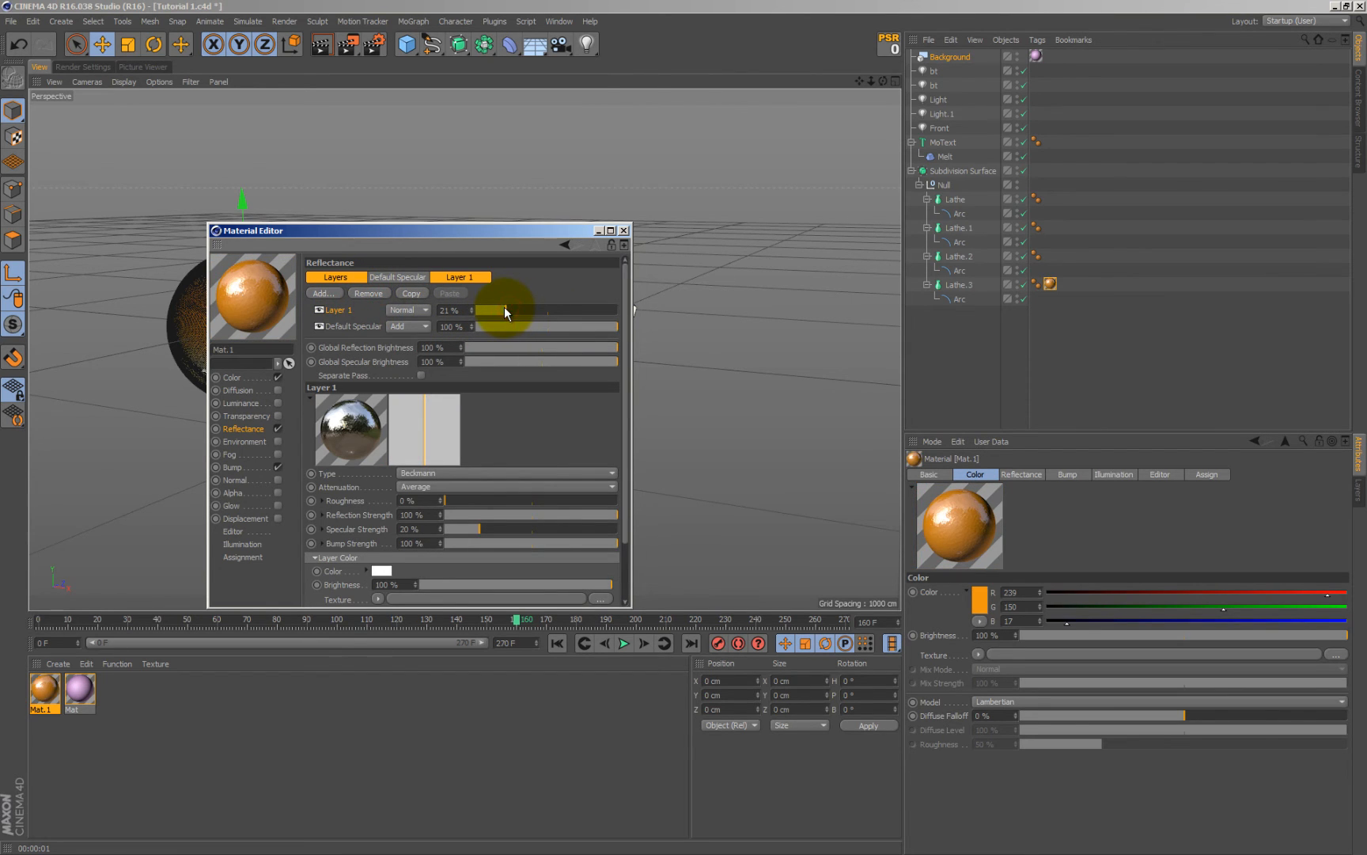
pyautogui.click(530, 513)
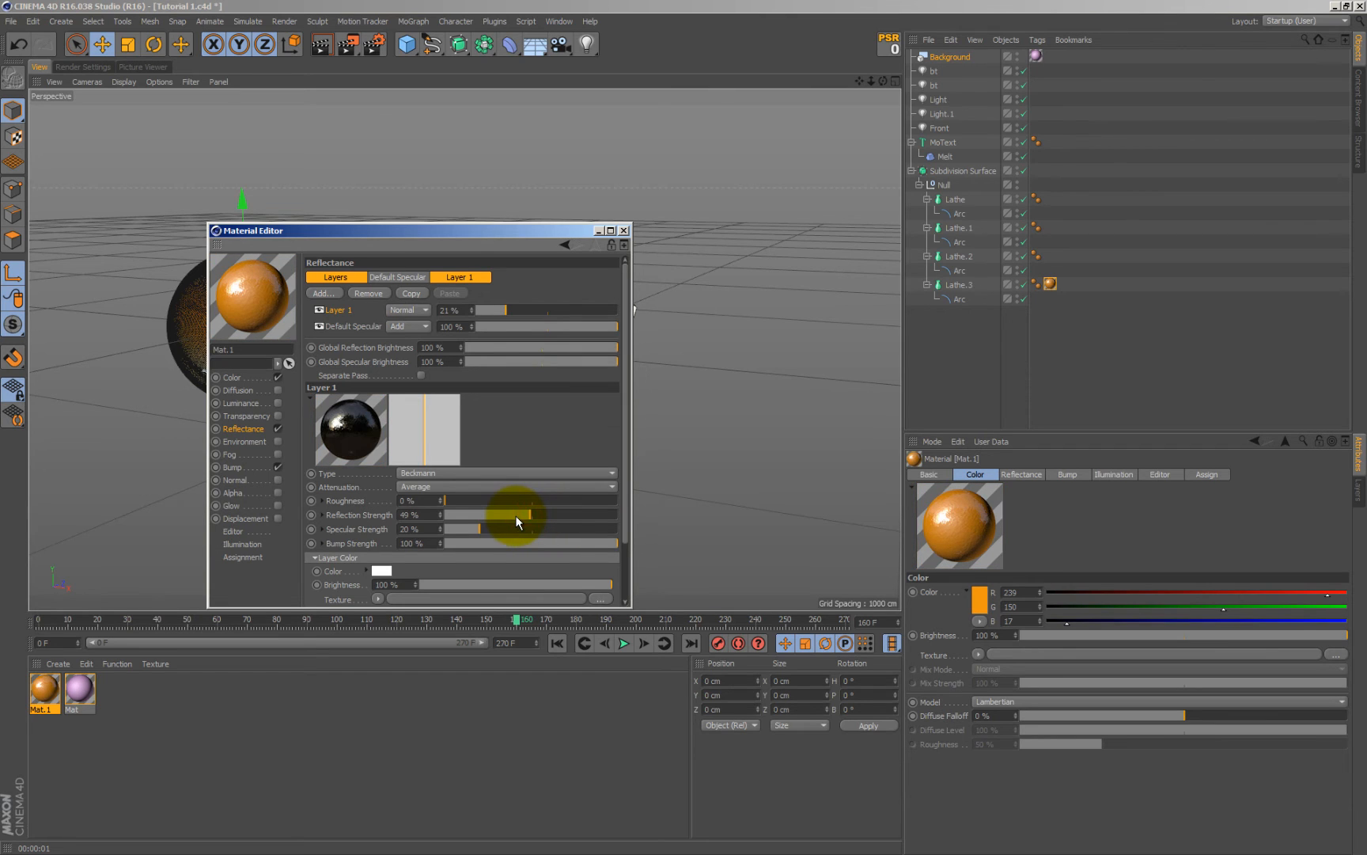
pyautogui.click(601, 231)
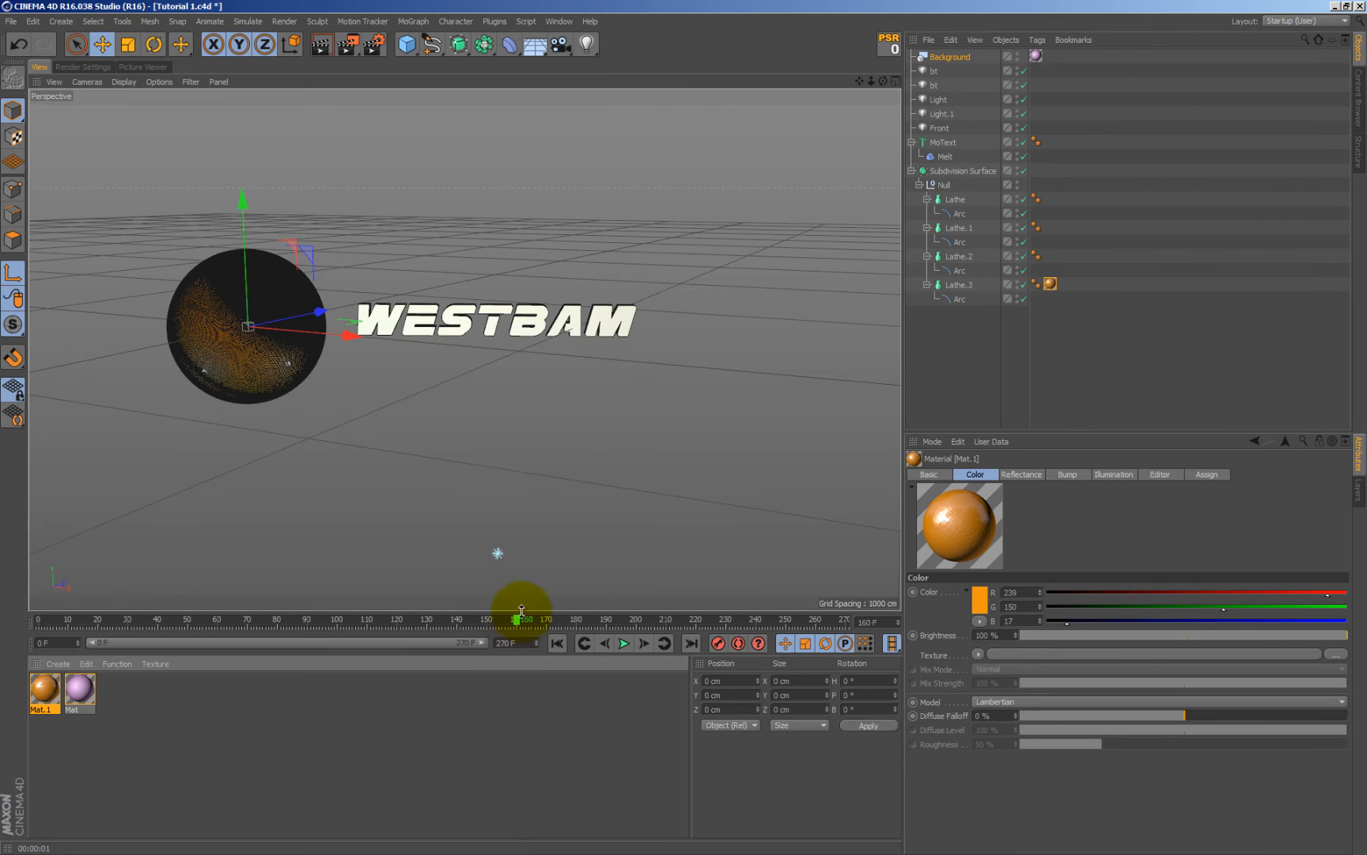
# Go to frame 99 and render the Perspective view to check the reflective material on the open shell
pyautogui.moveTo(516, 623); pyautogui.dragTo(331, 606)
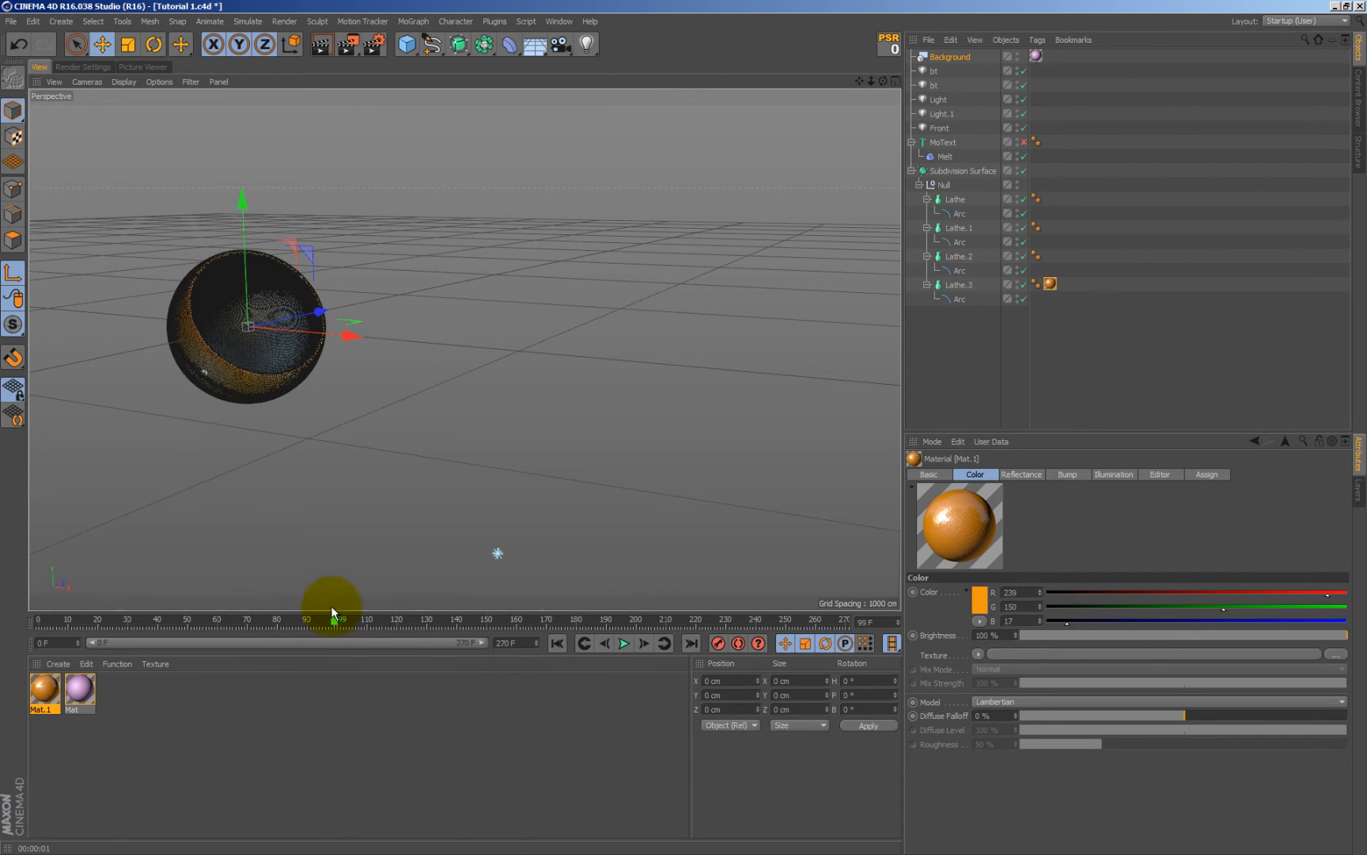
pyautogui.click(322, 41)
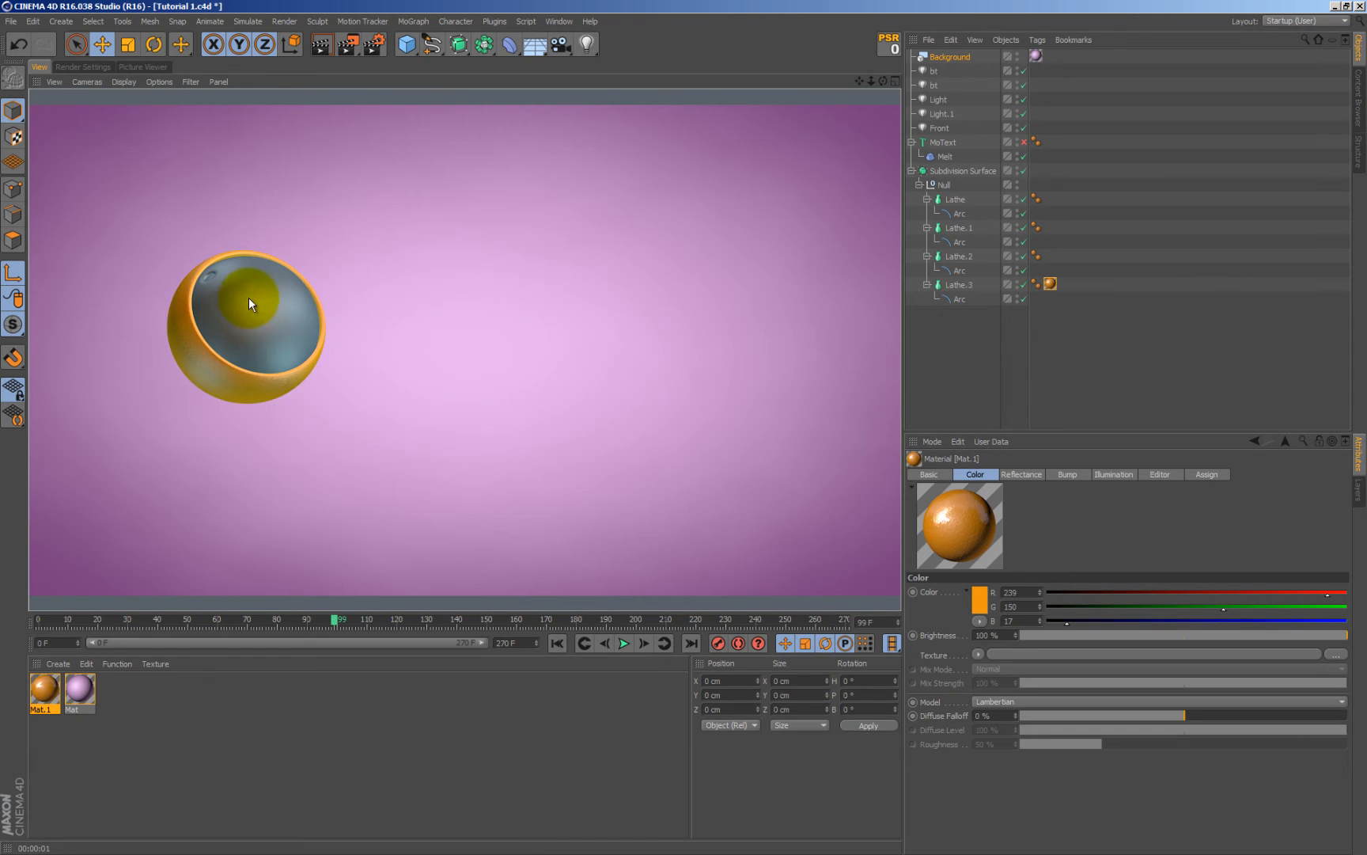
# Add the Ambient Occlusion effect to the render settings
pyautogui.click(378, 49)
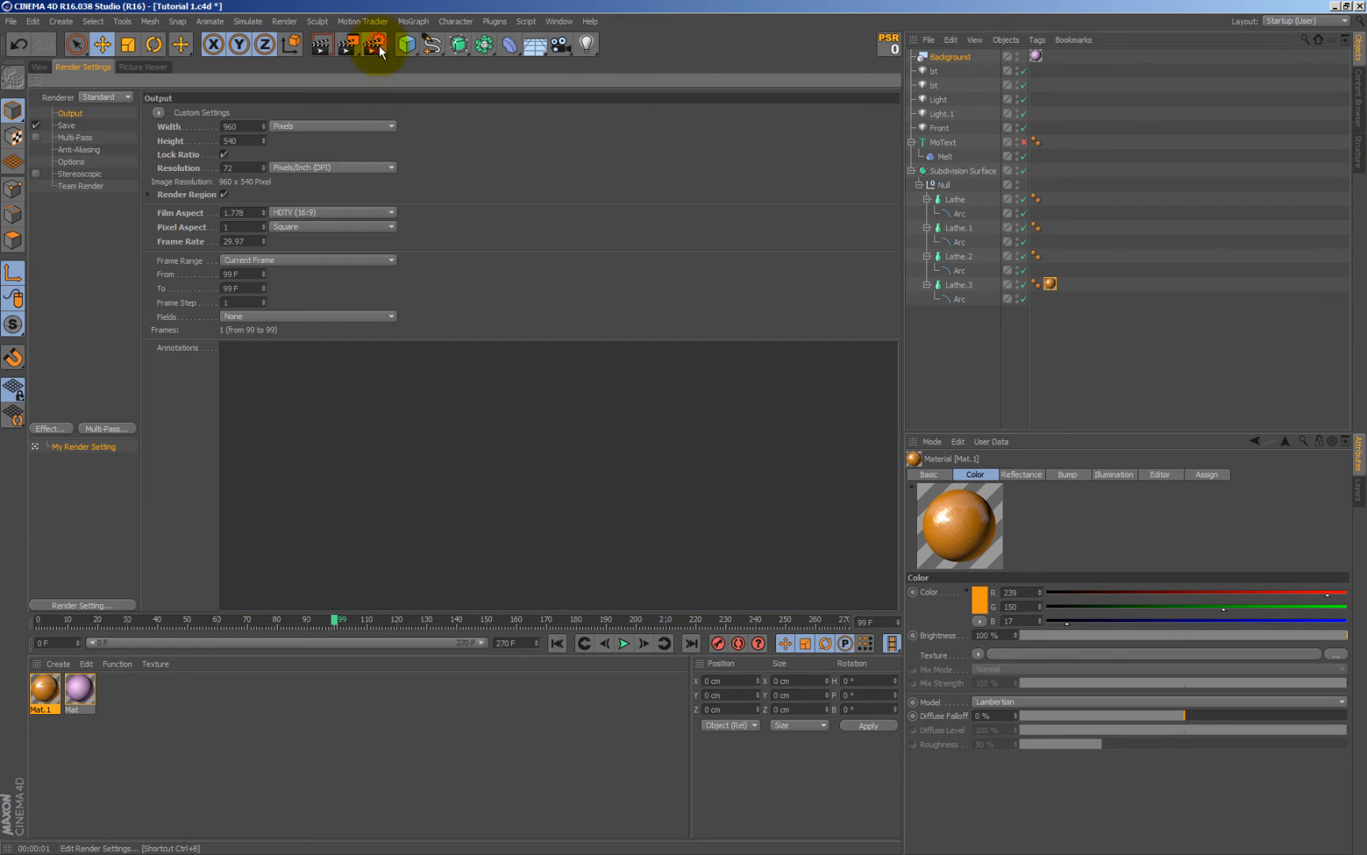
pyautogui.click(58, 426)
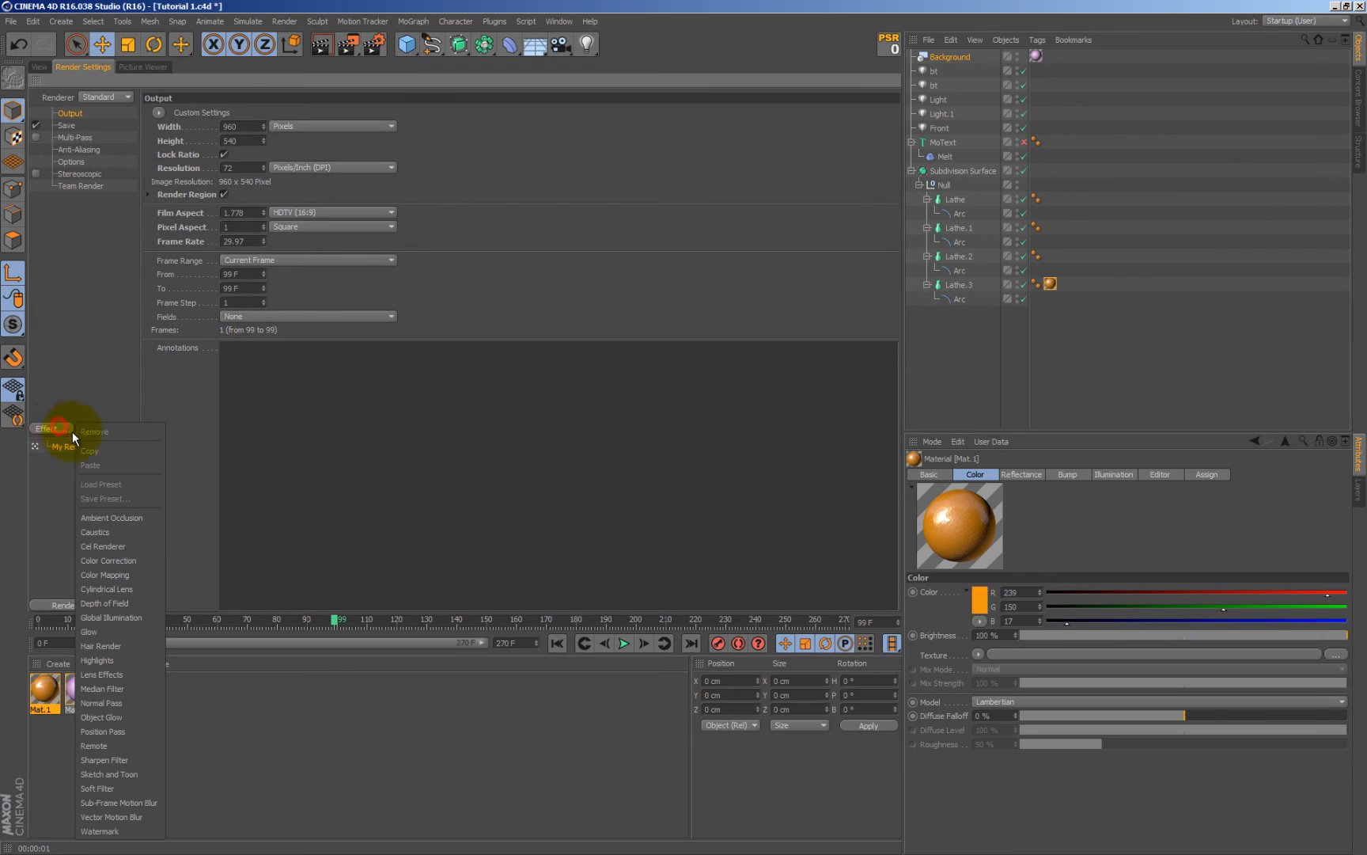
pyautogui.click(136, 517)
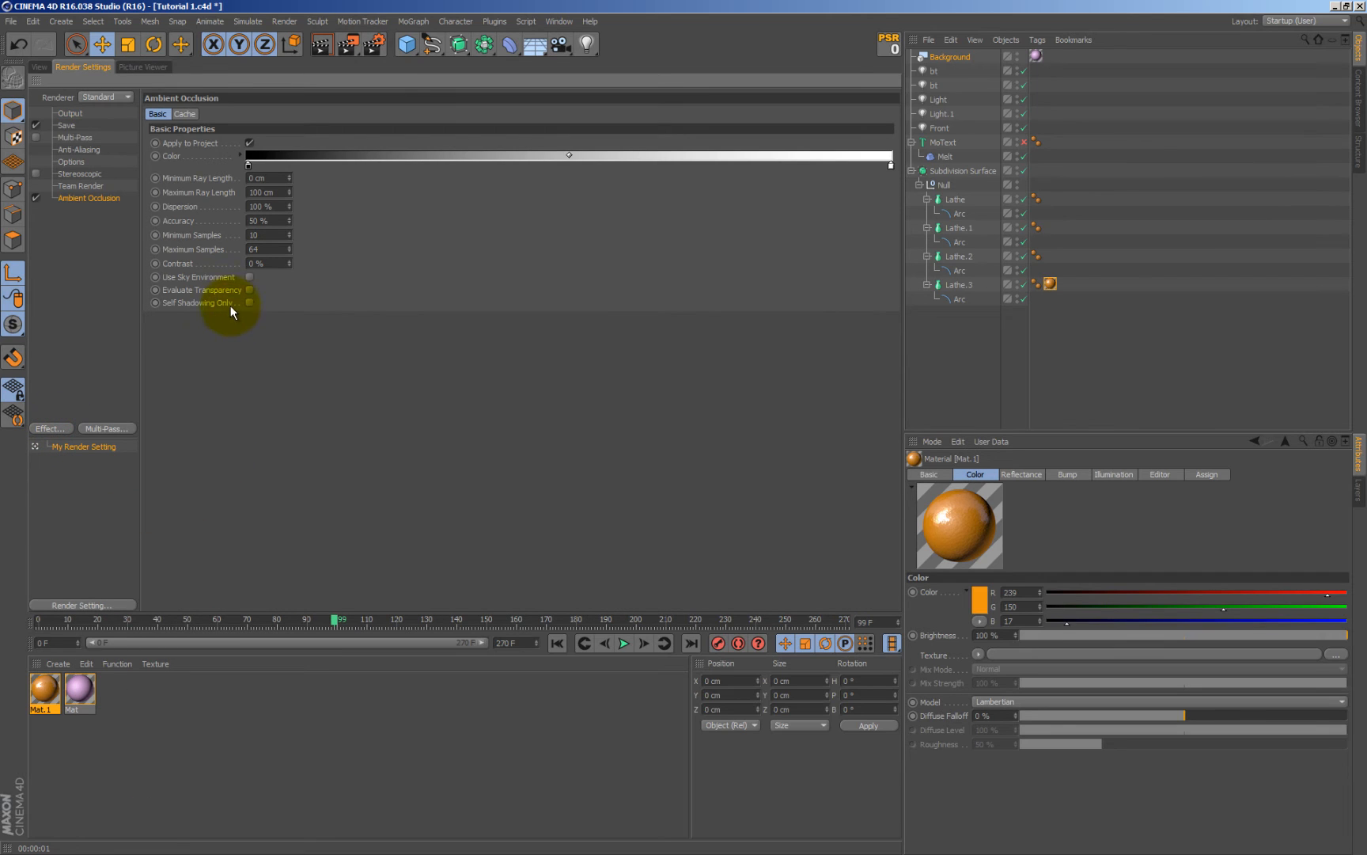
pyautogui.click(76, 254)
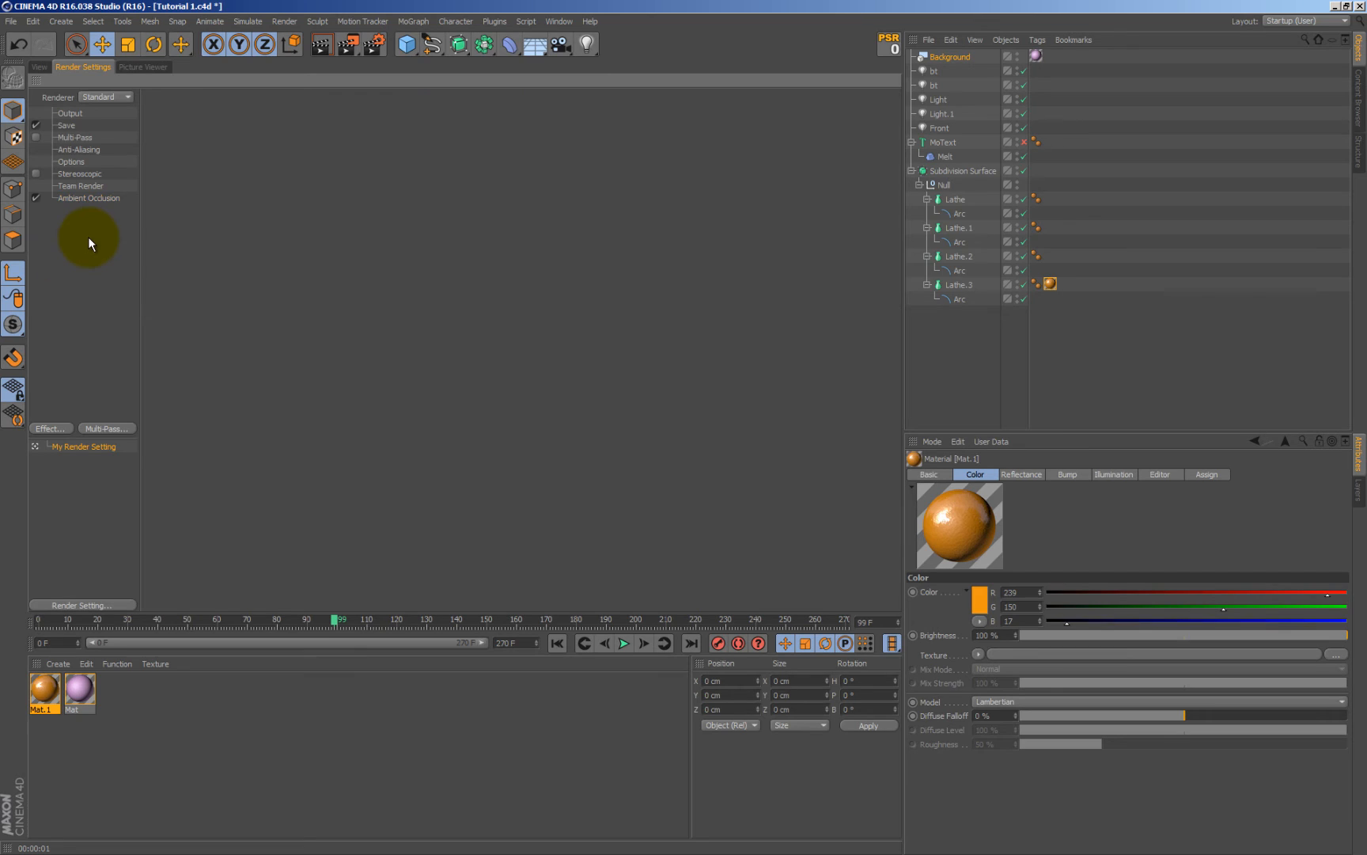
# Set the render's anti-aliasing to Best with the Gauss (Animation) filter and review the output settings
pyautogui.click(90, 149)
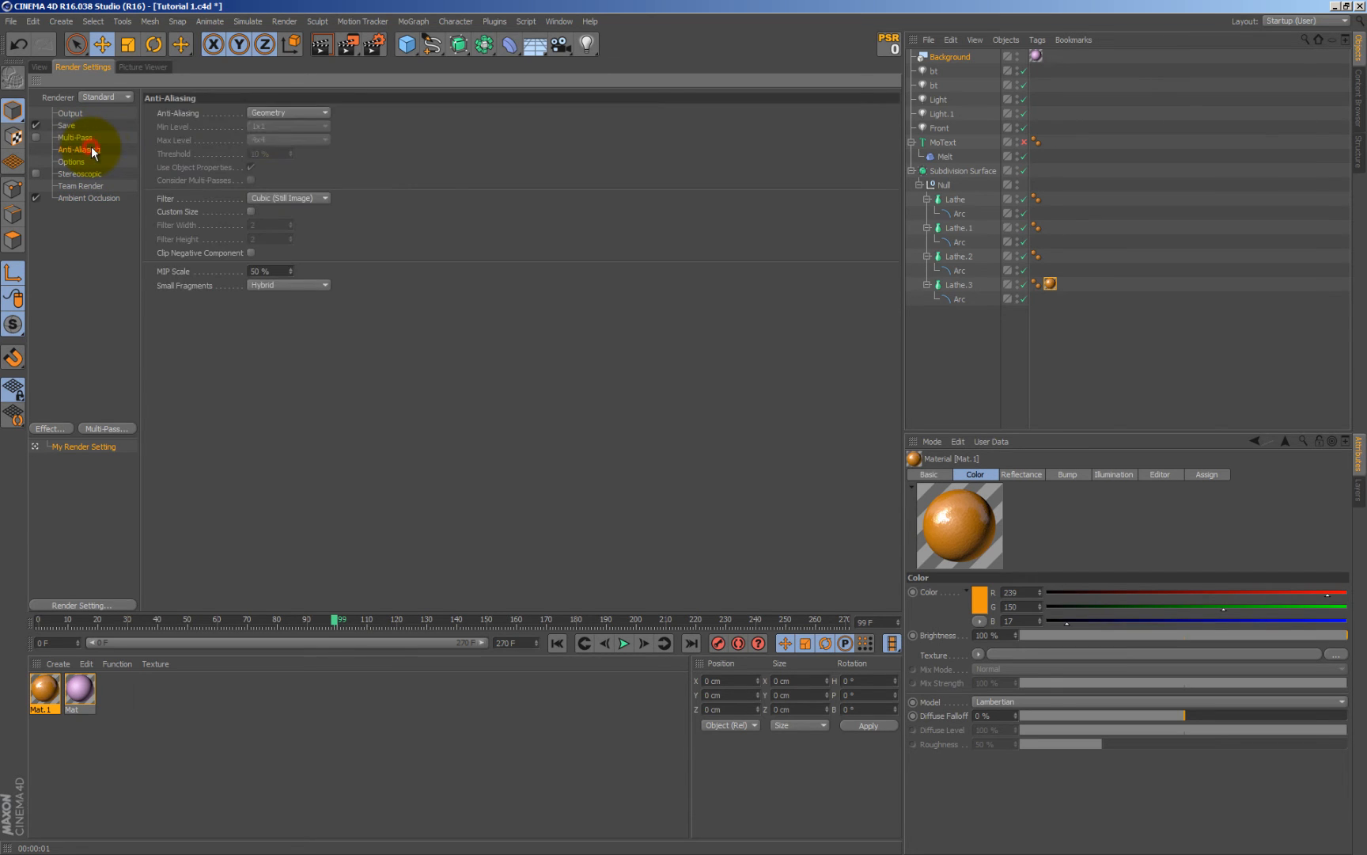
pyautogui.click(280, 112)
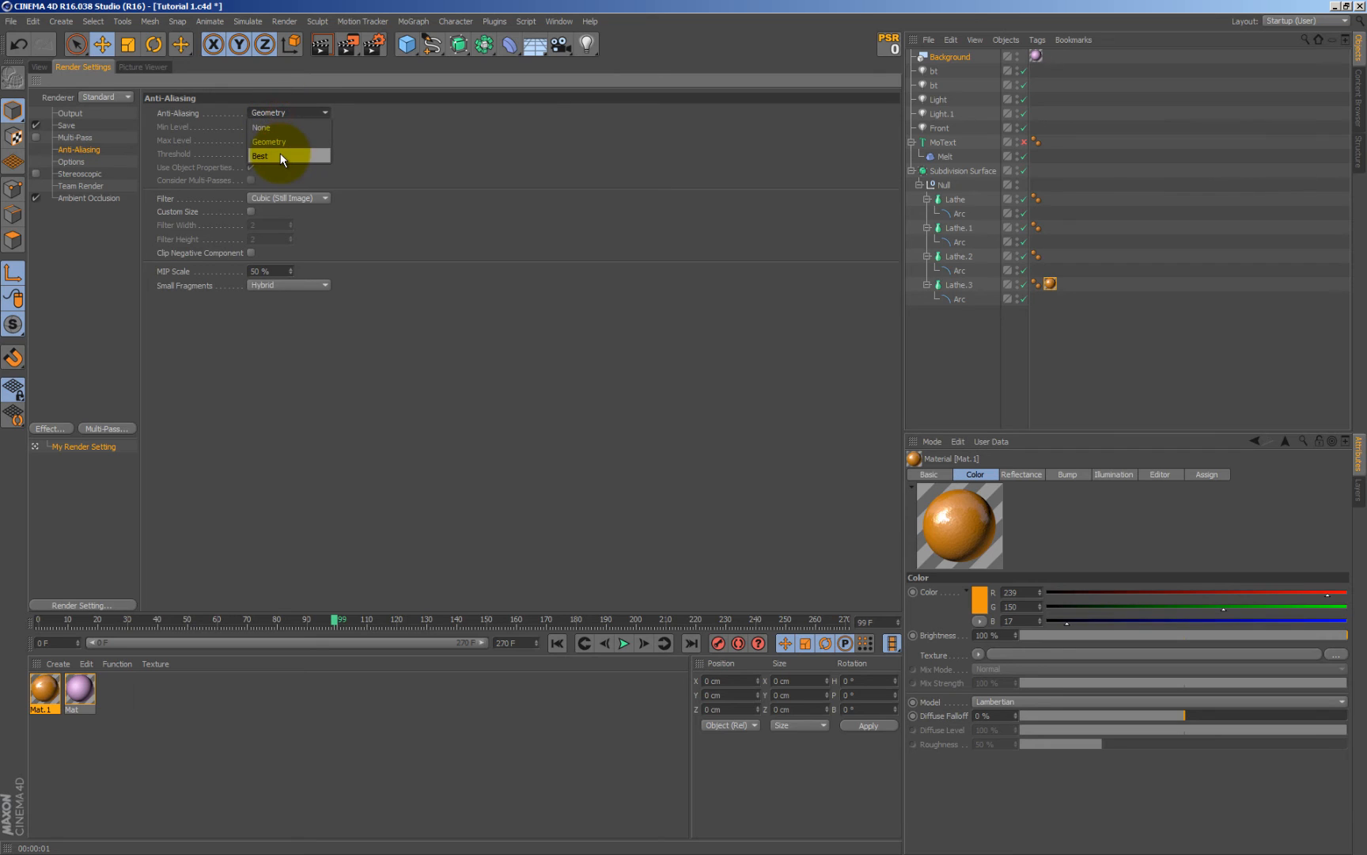
pyautogui.click(277, 151)
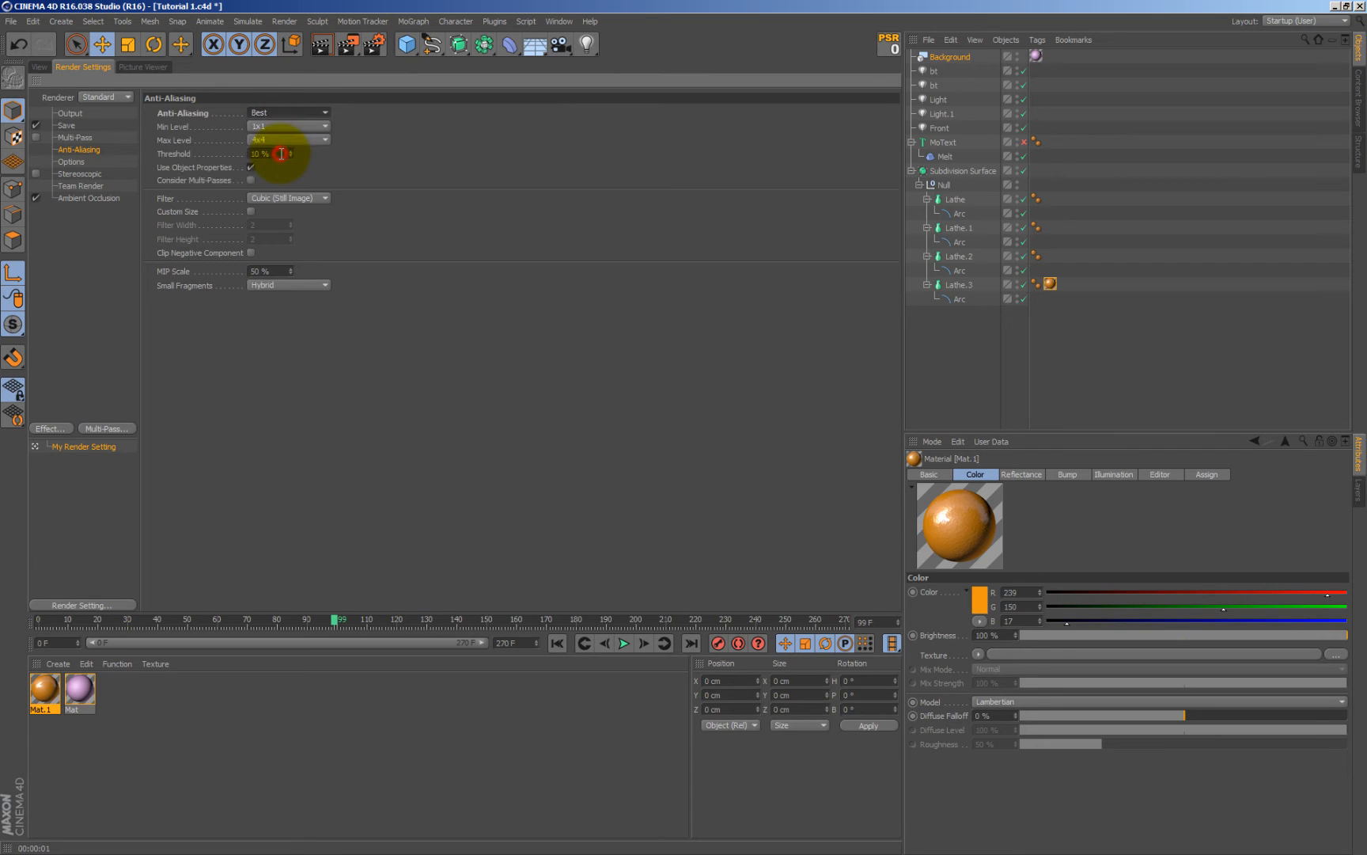
pyautogui.click(283, 199)
pyautogui.click(298, 227)
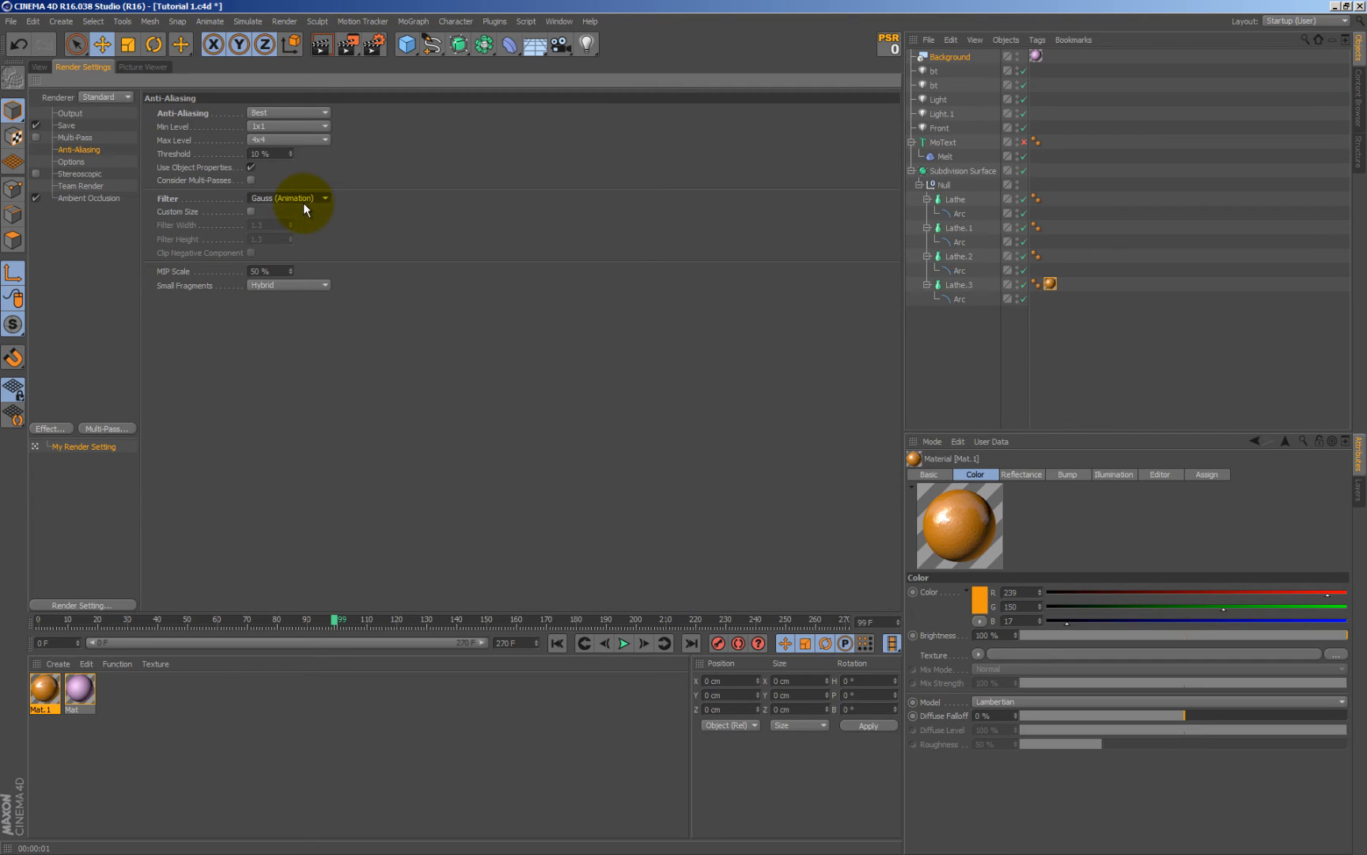
pyautogui.click(71, 114)
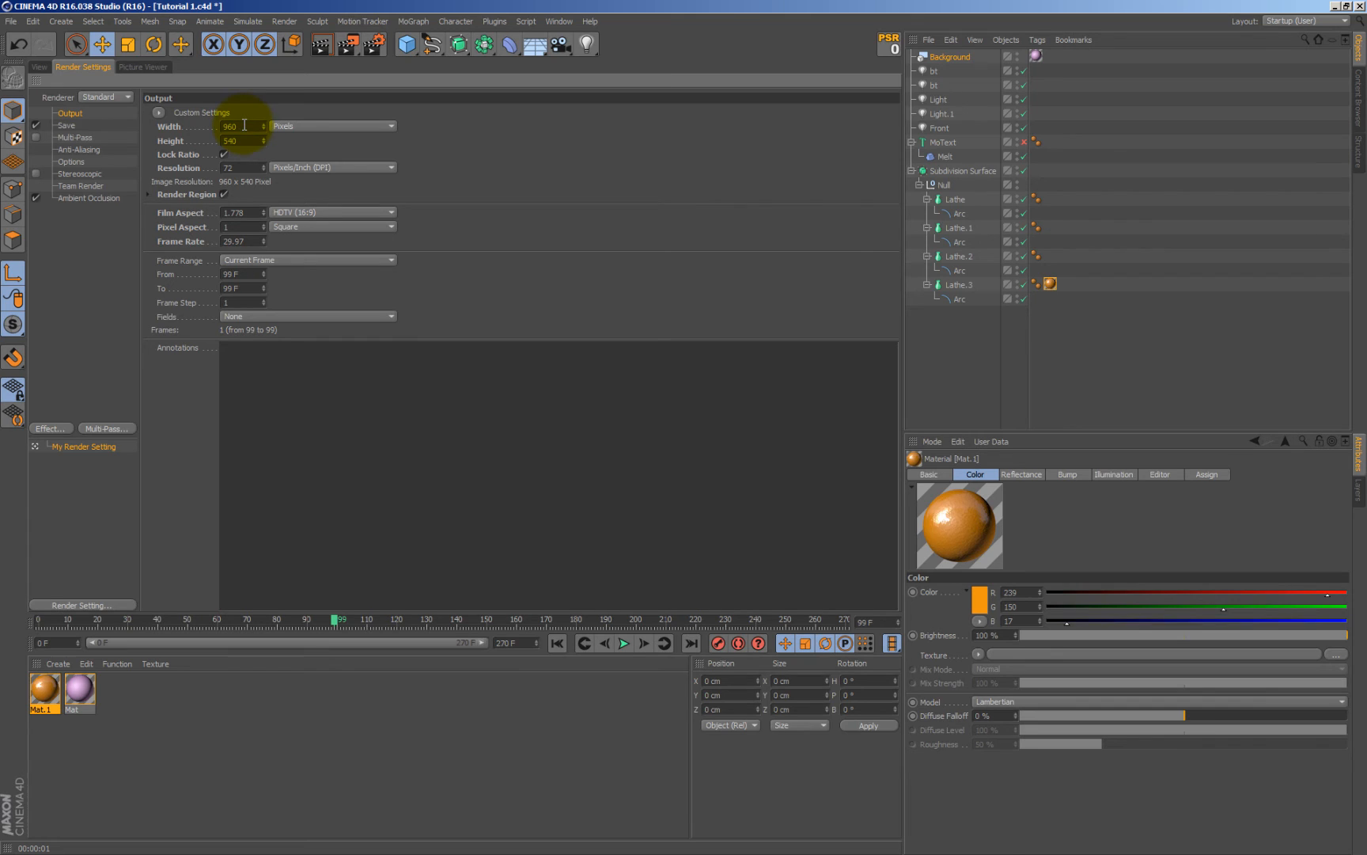
# Return to the Perspective view, frame the open shell closer and render it to check the ambient occlusion
pyautogui.click(44, 67)
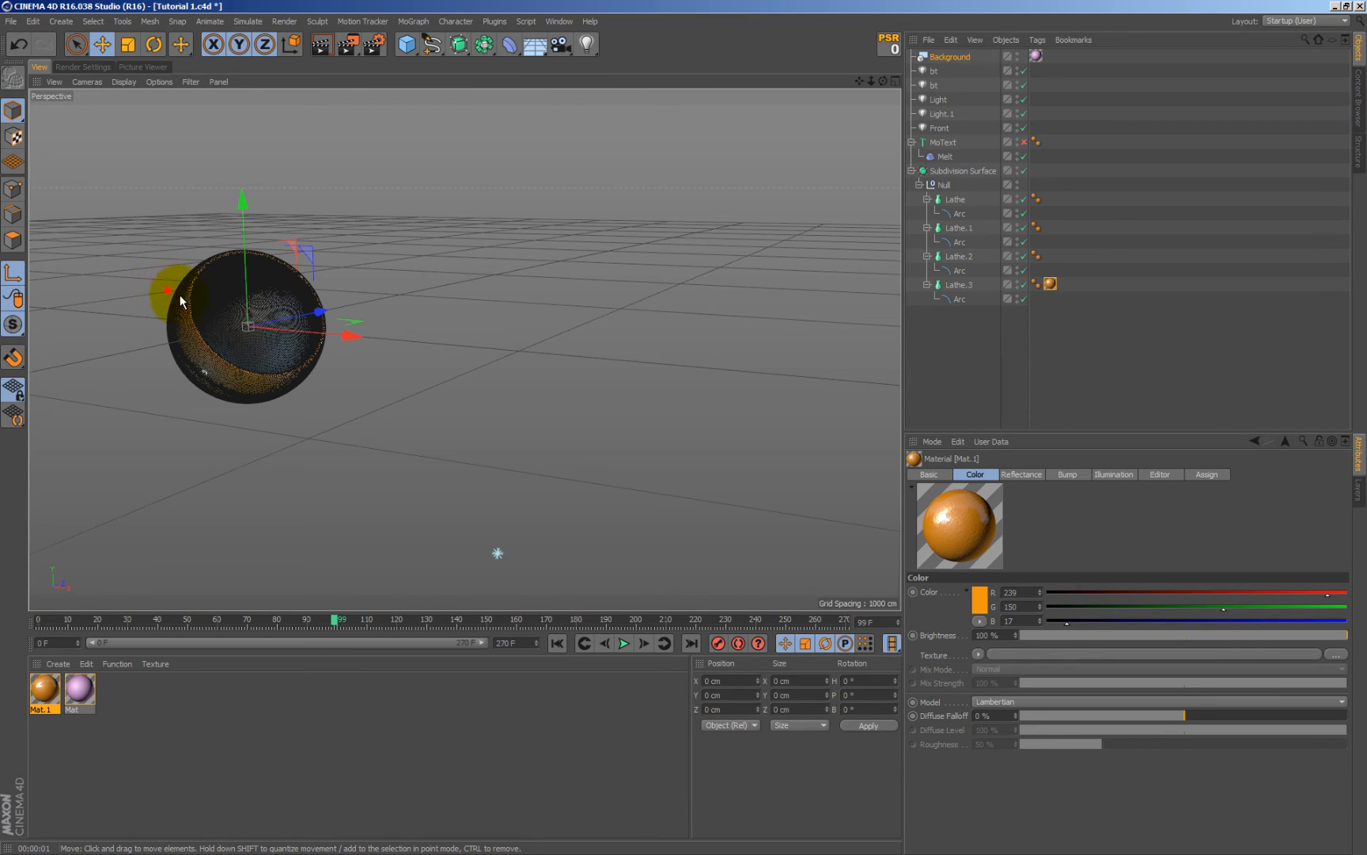
pyautogui.keyDown('alt'); pyautogui.moveTo(170, 293); pyautogui.dragTo(346, 318, button='middle'); pyautogui.keyUp('alt')
pyautogui.keyDown('alt'); pyautogui.moveTo(386, 360); pyautogui.dragTo(386, 330, button='right'); pyautogui.keyUp('alt')
pyautogui.keyDown('alt'); pyautogui.moveTo(384, 330); pyautogui.dragTo(485, 356); pyautogui.keyUp('alt')
pyautogui.click(321, 45)
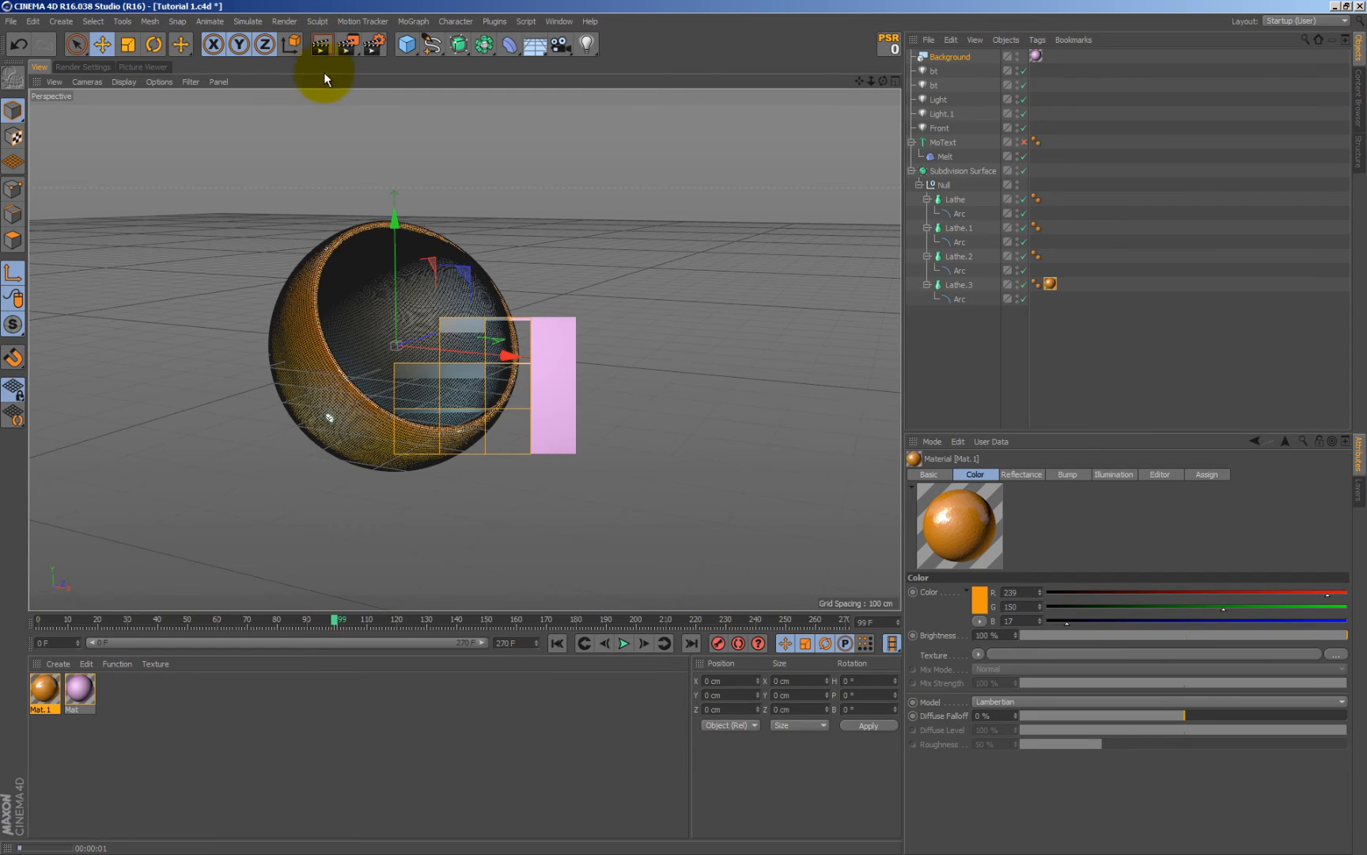
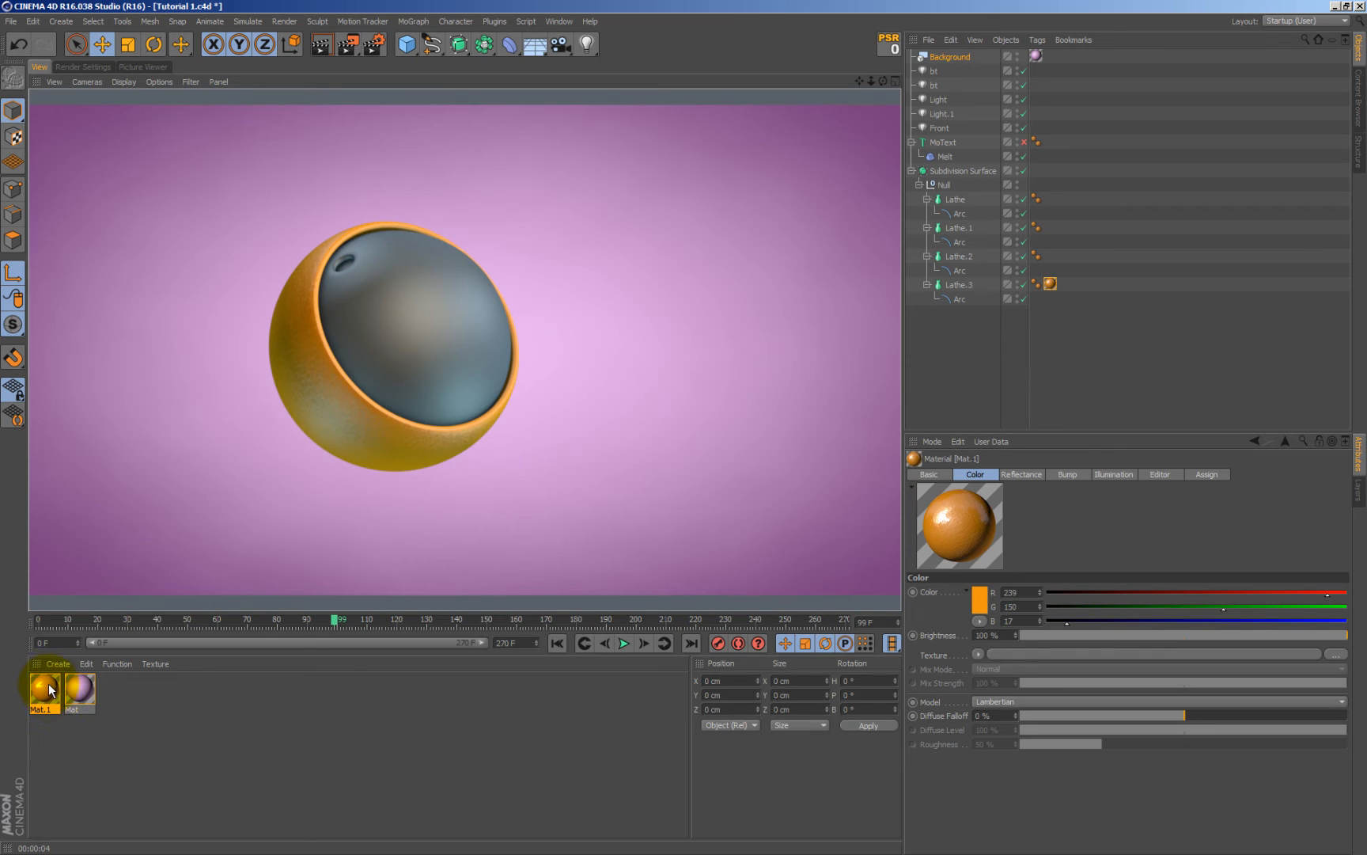
# Make three copies of the orange Mat.1 material
pyautogui.moveTo(49, 690); pyautogui.dragTo(136, 691)
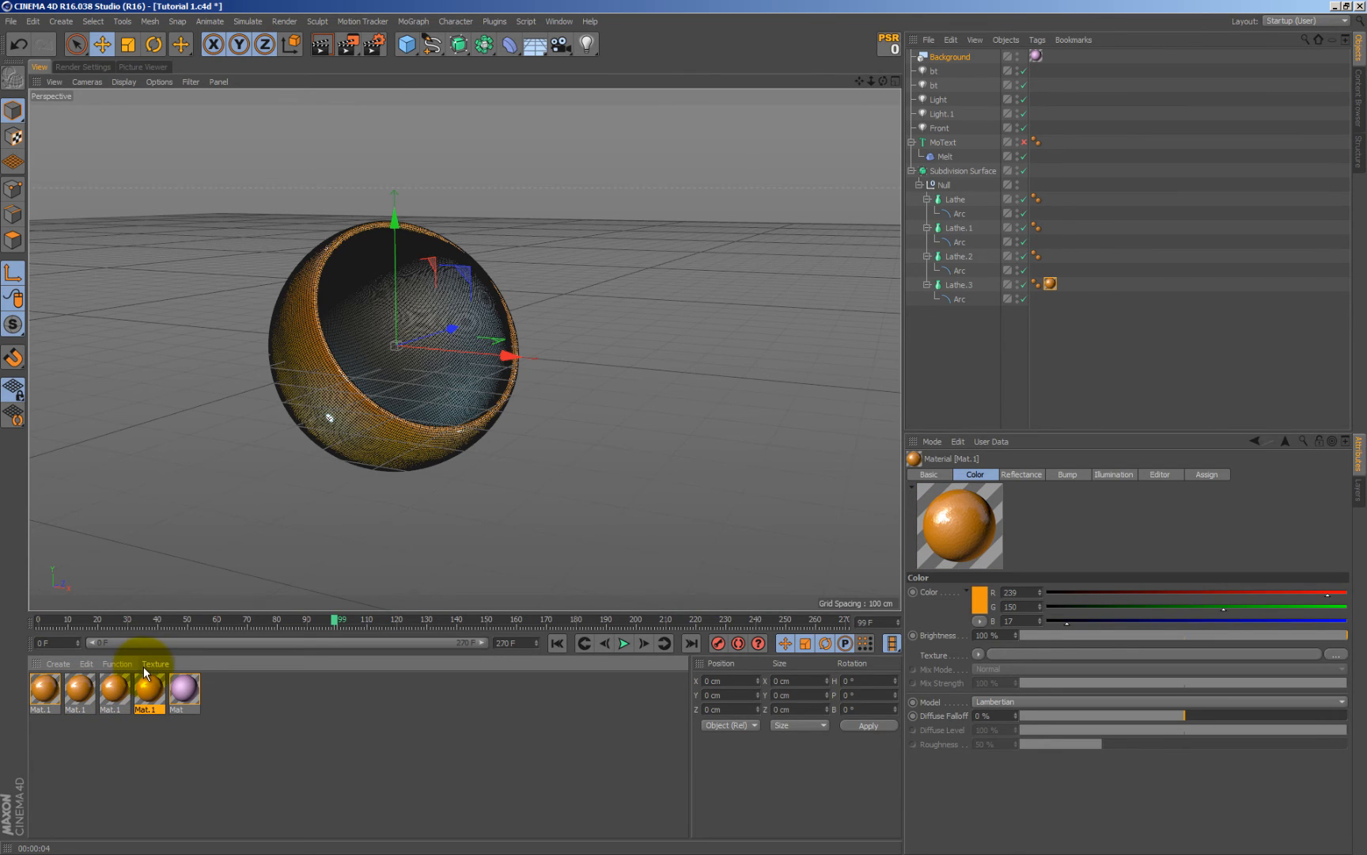
# Recolour the first Mat.1 material red using HSV values of hue 360°, saturation 75% and value 100%
pyautogui.doubleClick(51, 686)
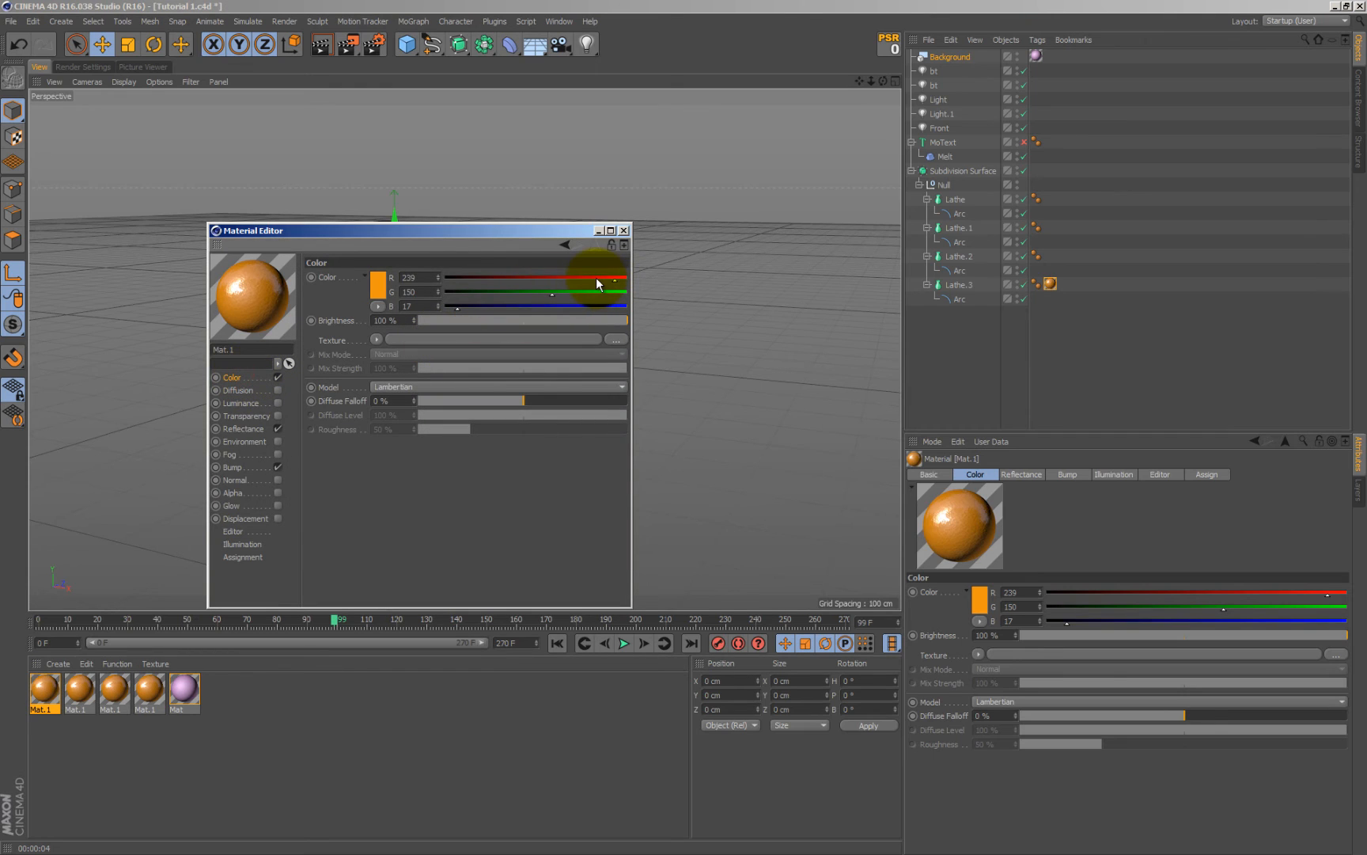
pyautogui.click(377, 306)
pyautogui.click(389, 334)
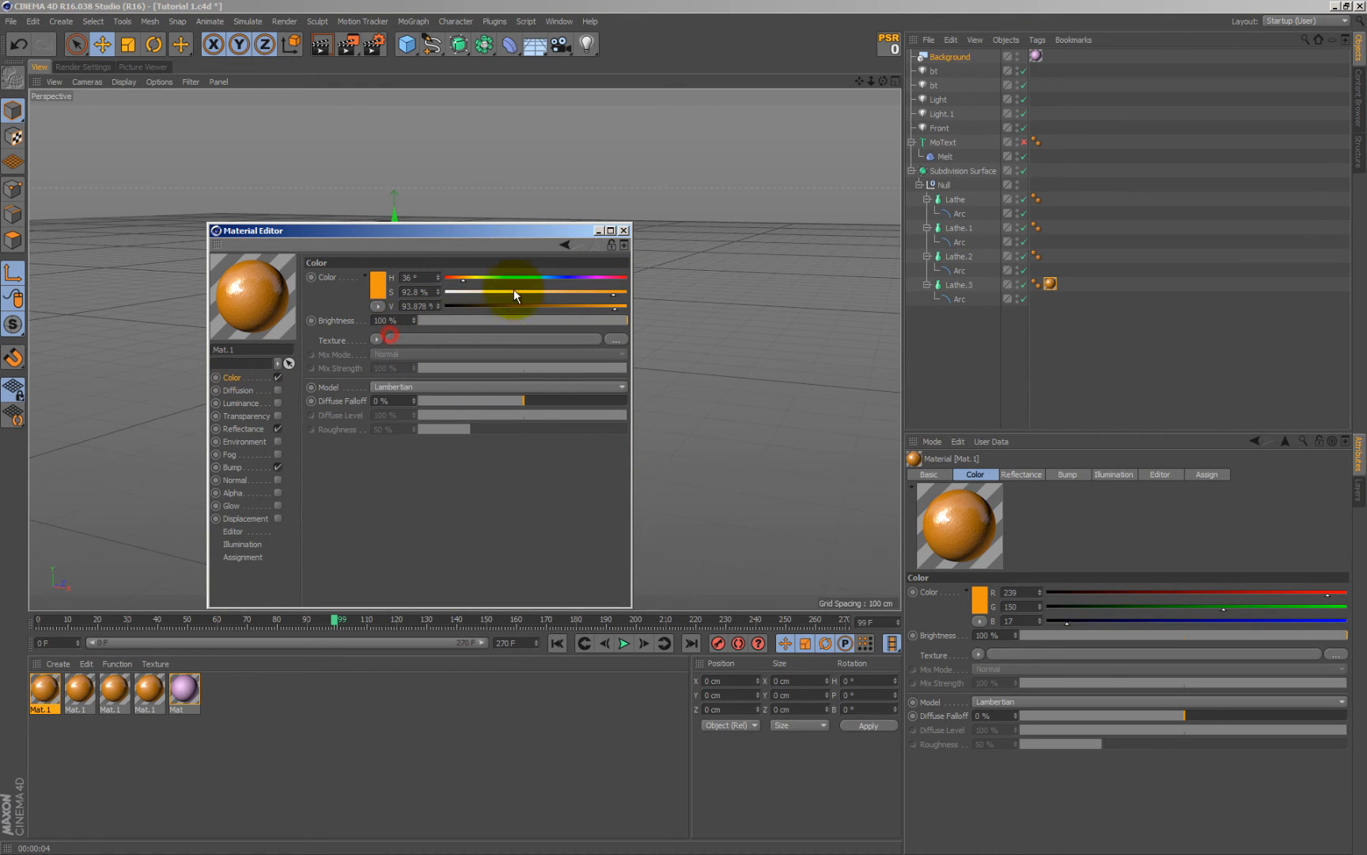
pyautogui.click(618, 278)
pyautogui.moveTo(604, 293); pyautogui.dragTo(582, 292)
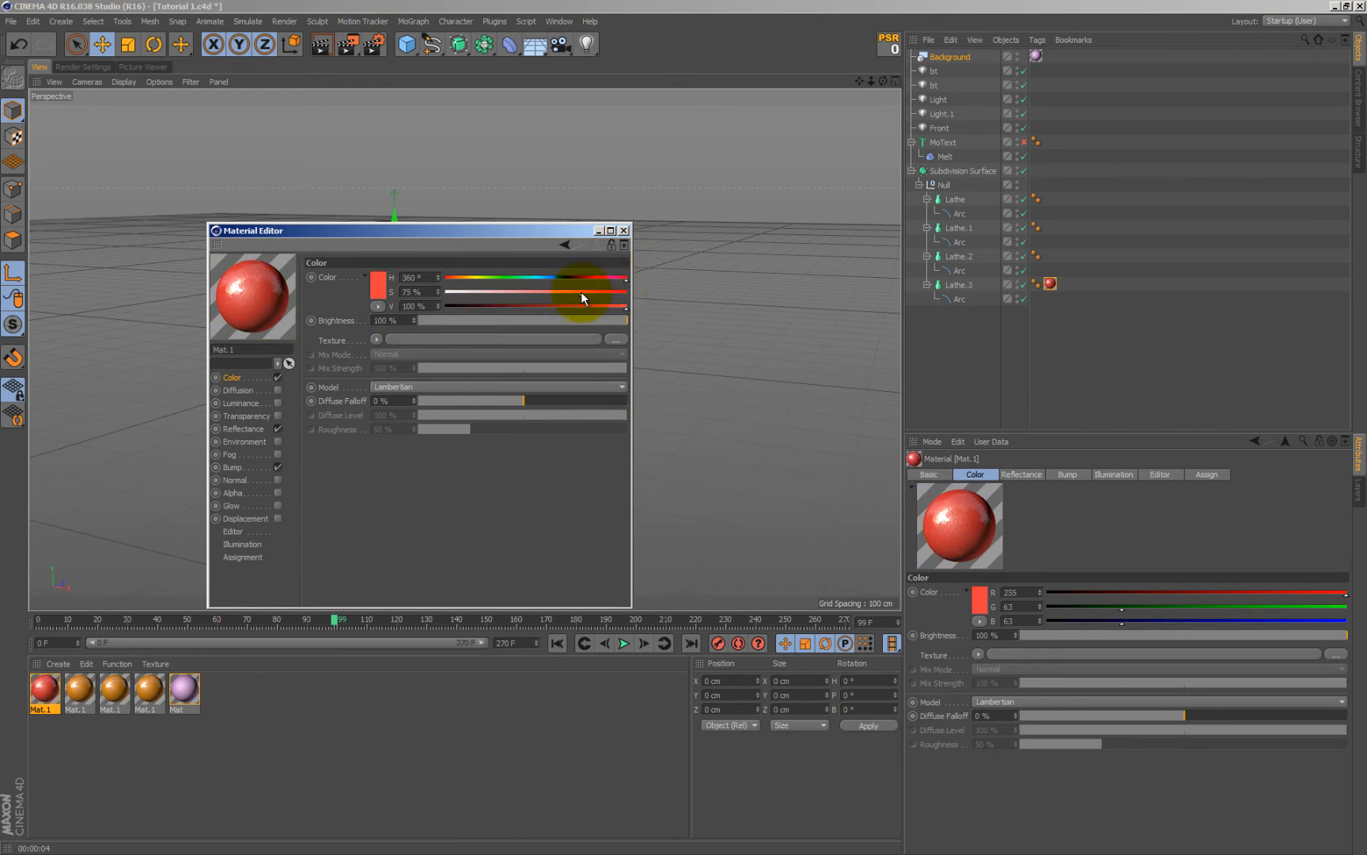
pyautogui.click(624, 229)
# Recolour the second Mat.1 material off-white with saturation 0% and value 90%
pyautogui.click(78, 690)
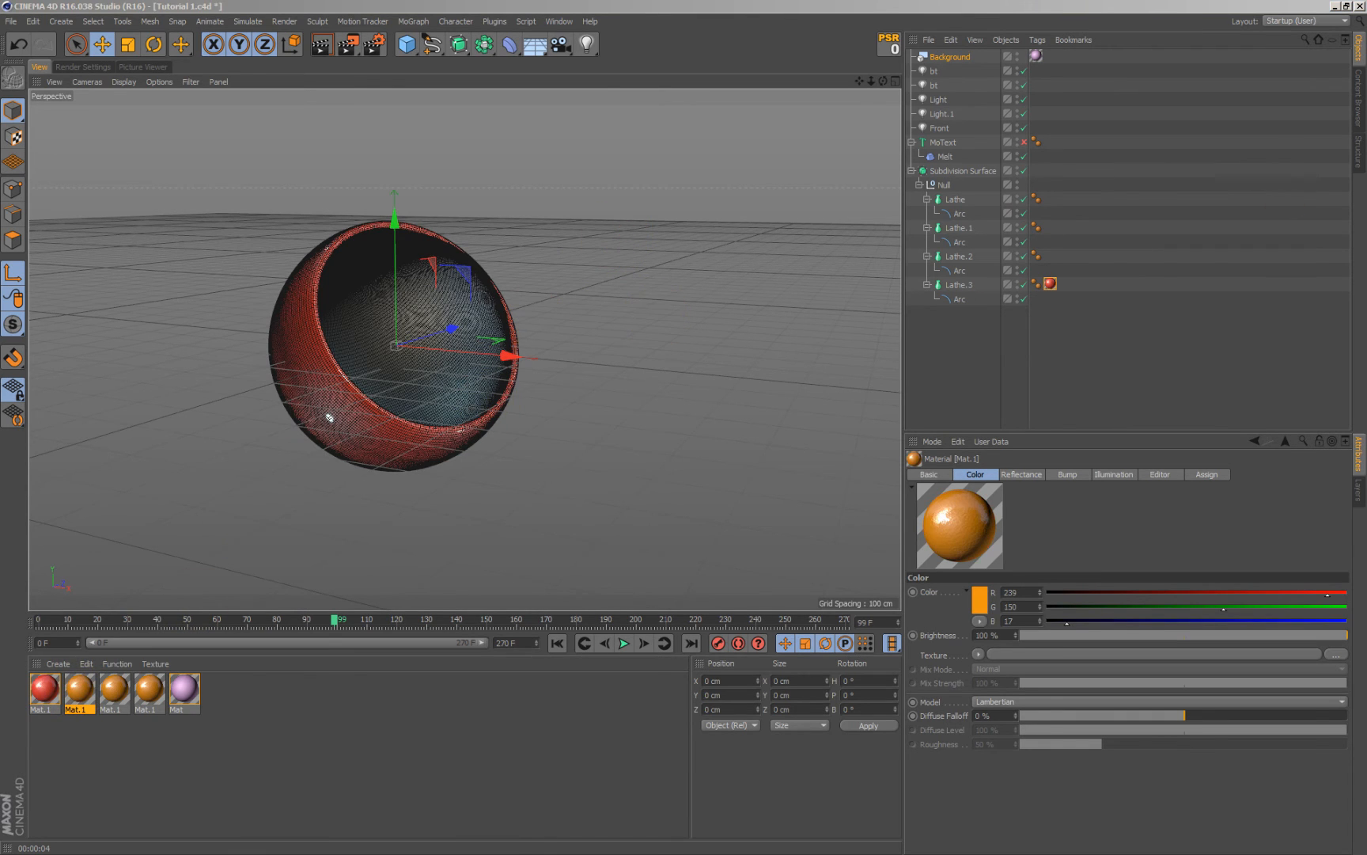
pyautogui.doubleClick(78, 690)
pyautogui.click(301, 261)
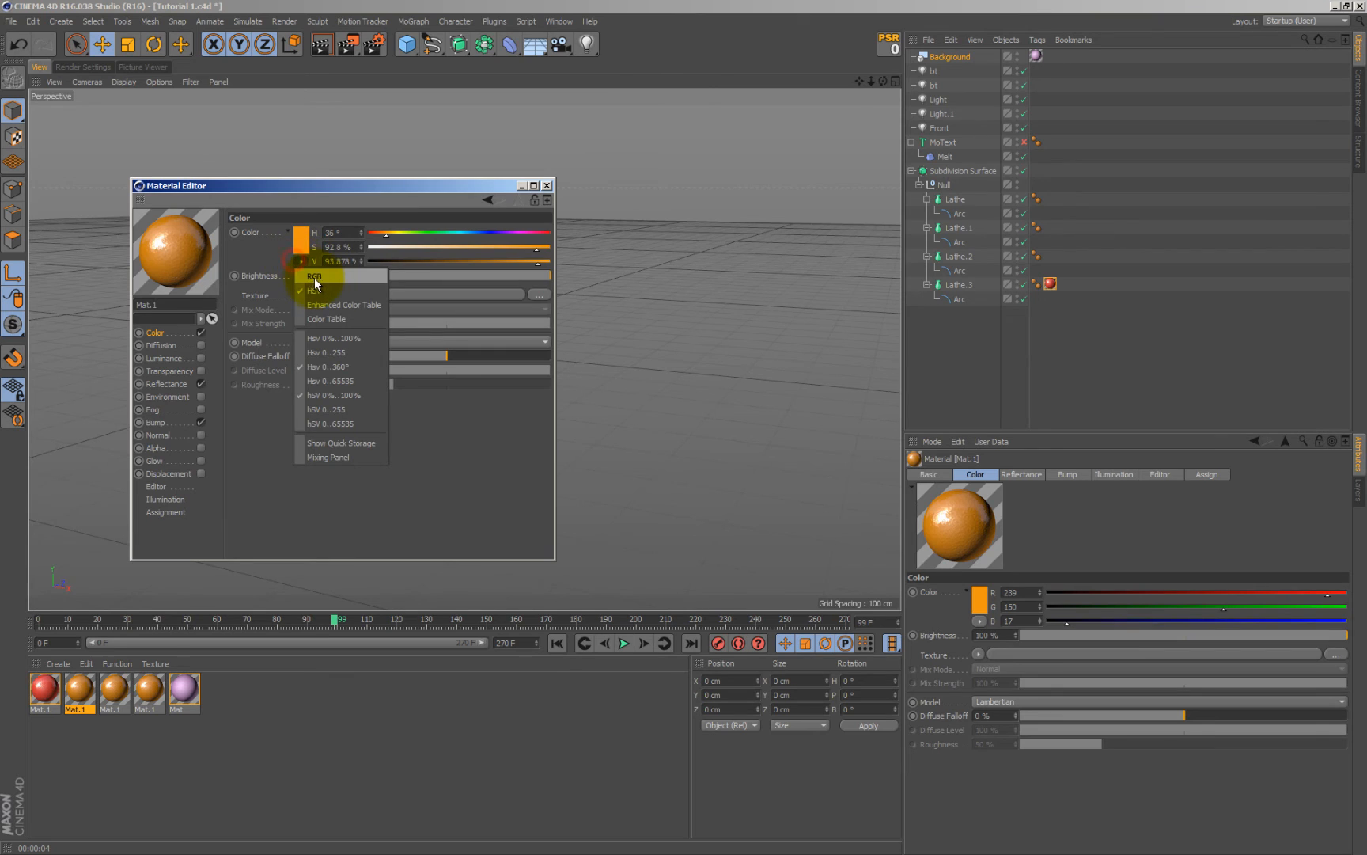
pyautogui.click(402, 242)
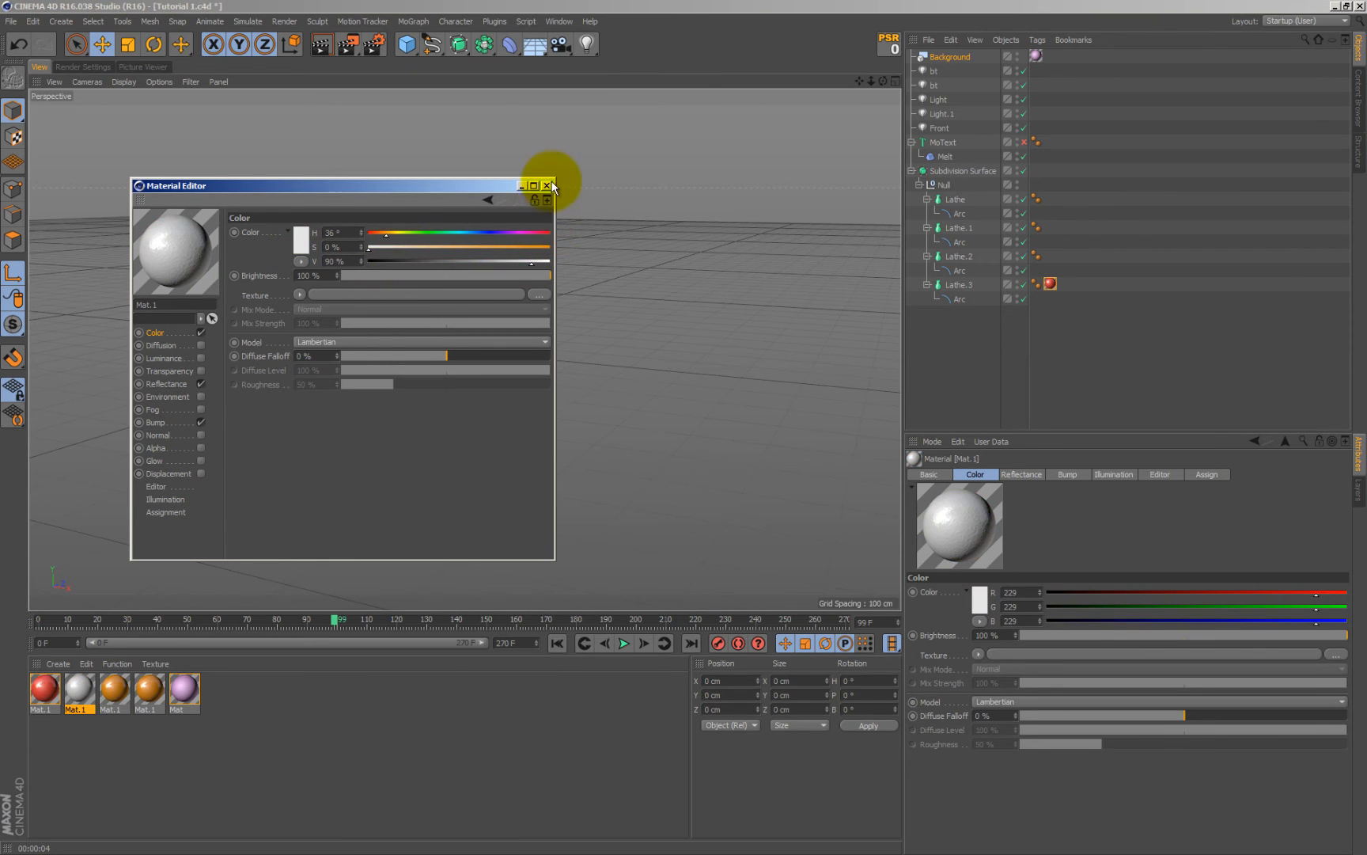
pyautogui.click(546, 185)
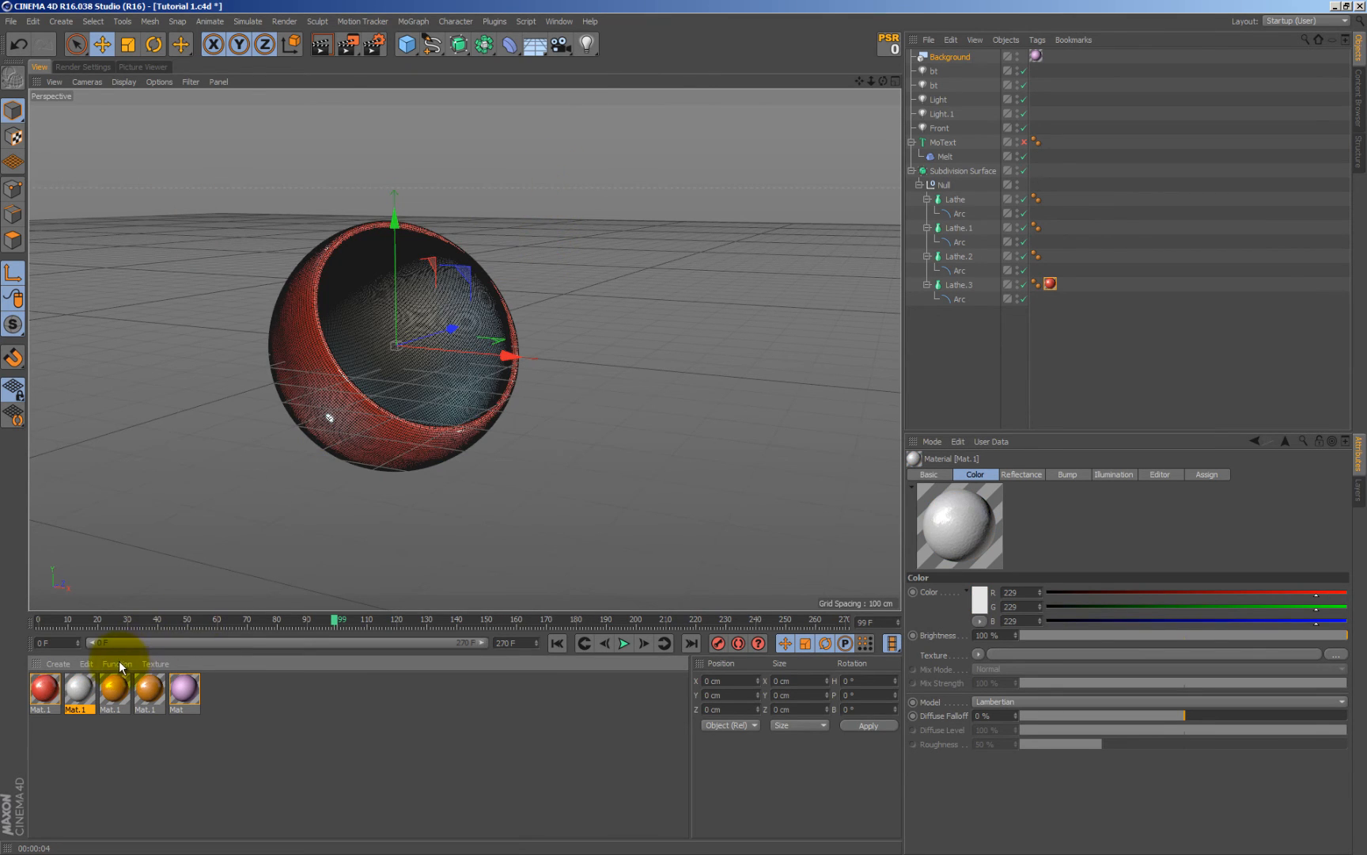
# Recolour the third Mat.1 material blue with hue 242°, saturation 69% and value 100%
pyautogui.click(114, 687)
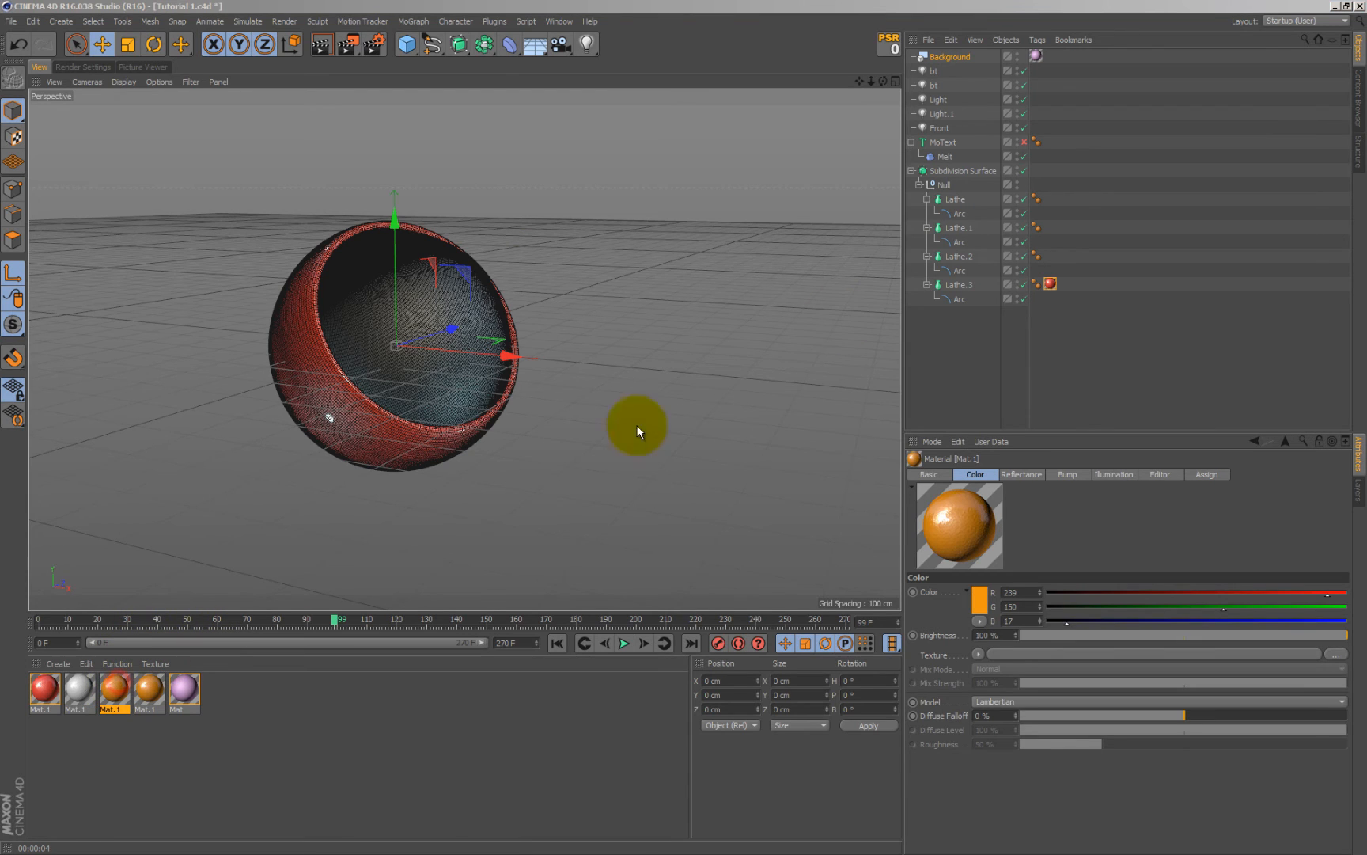
pyautogui.doubleClick(115, 687)
pyautogui.moveTo(396, 235); pyautogui.dragTo(495, 251)
pyautogui.moveTo(543, 264); pyautogui.dragTo(557, 265)
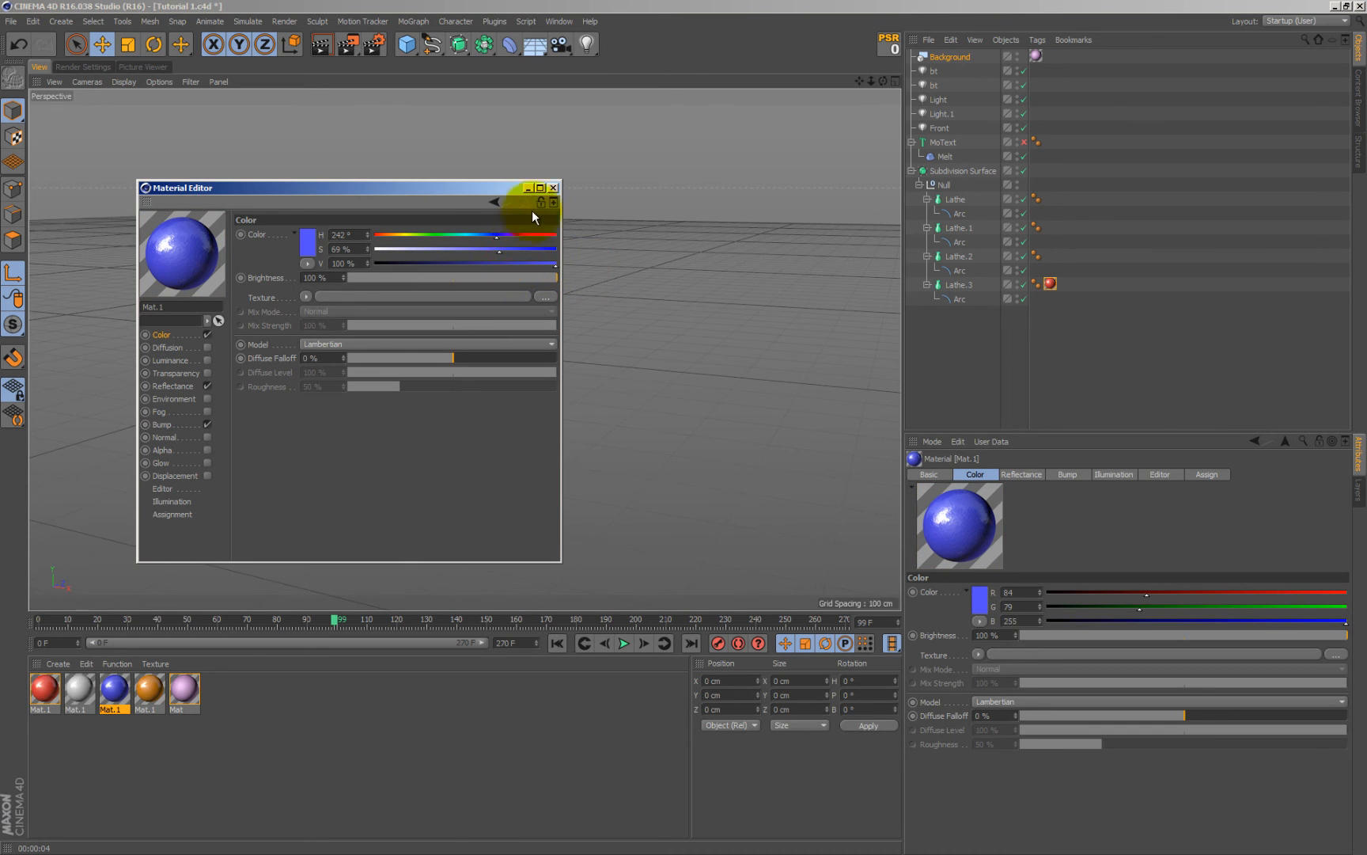
pyautogui.click(552, 188)
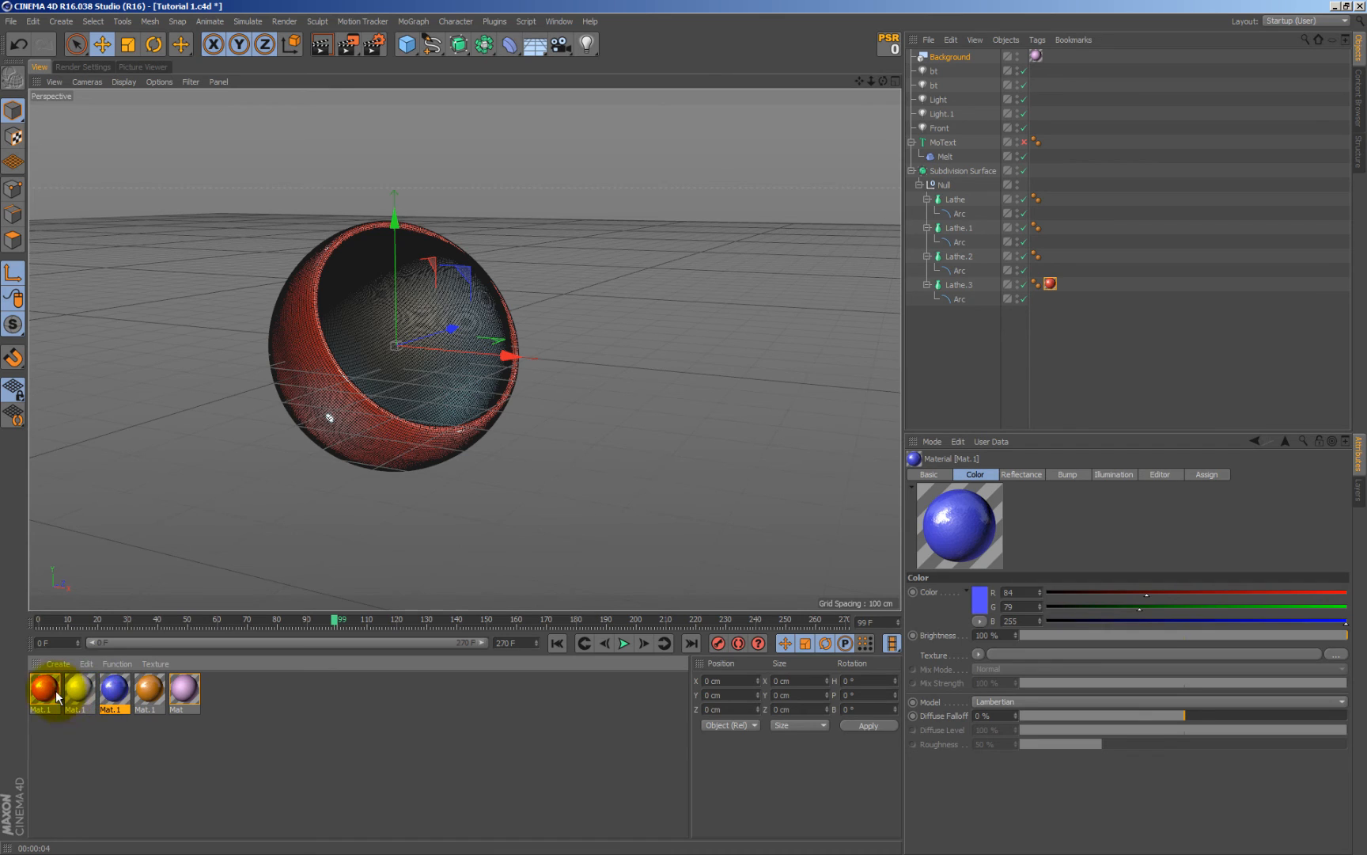
# Assign the red, off-white, blue and orange materials to Lathe, Lathe.1, Lathe.2 and Lathe.3 respectively
pyautogui.moveTo(55, 690); pyautogui.dragTo(952, 229)
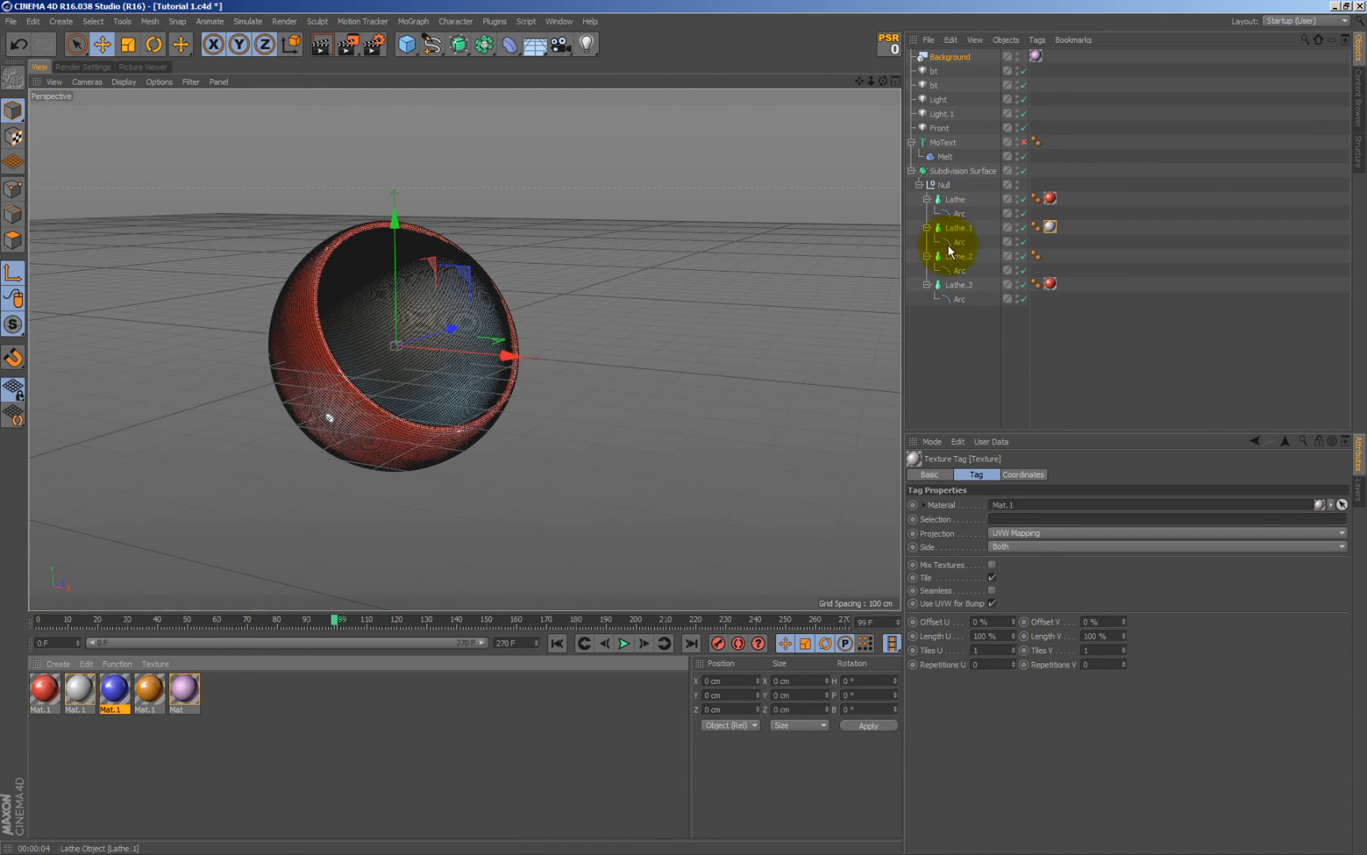
pyautogui.moveTo(115, 686); pyautogui.dragTo(956, 254)
pyautogui.moveTo(148, 688); pyautogui.dragTo(959, 283)
# Render the view at frame 72 to check the coloured materials on the nested shells
pyautogui.moveTo(336, 624); pyautogui.dragTo(254, 619)
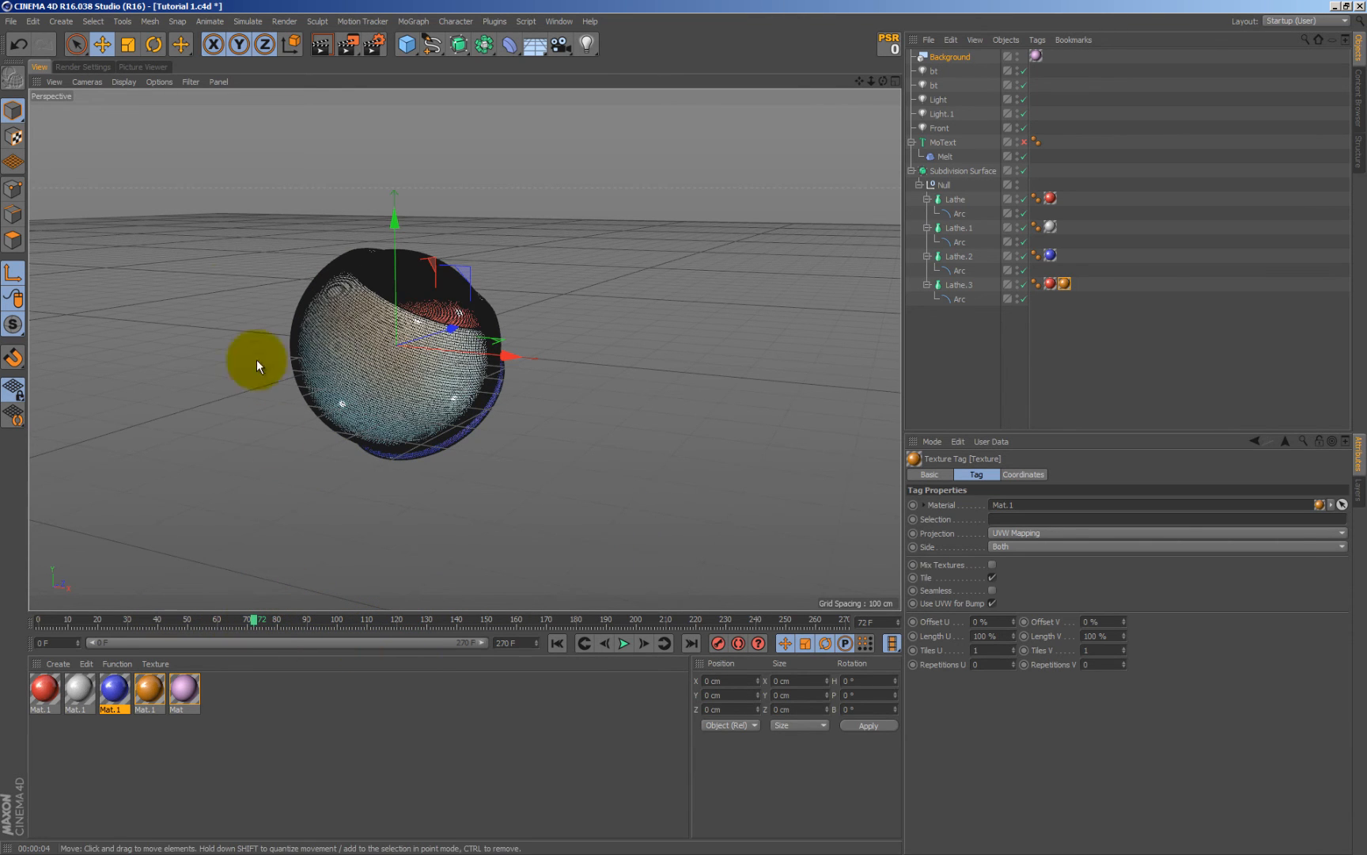
pyautogui.click(323, 46)
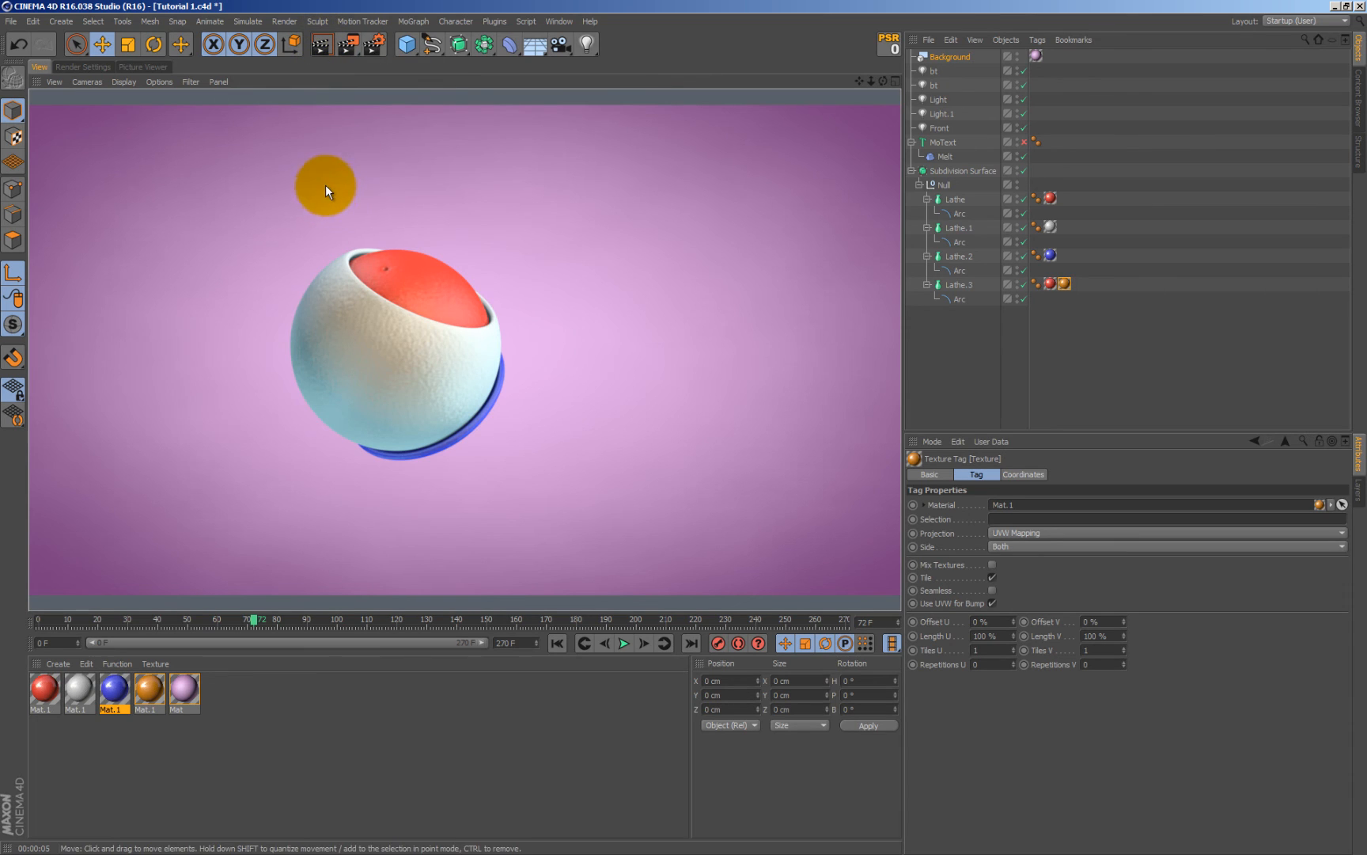
pyautogui.click(558, 21)
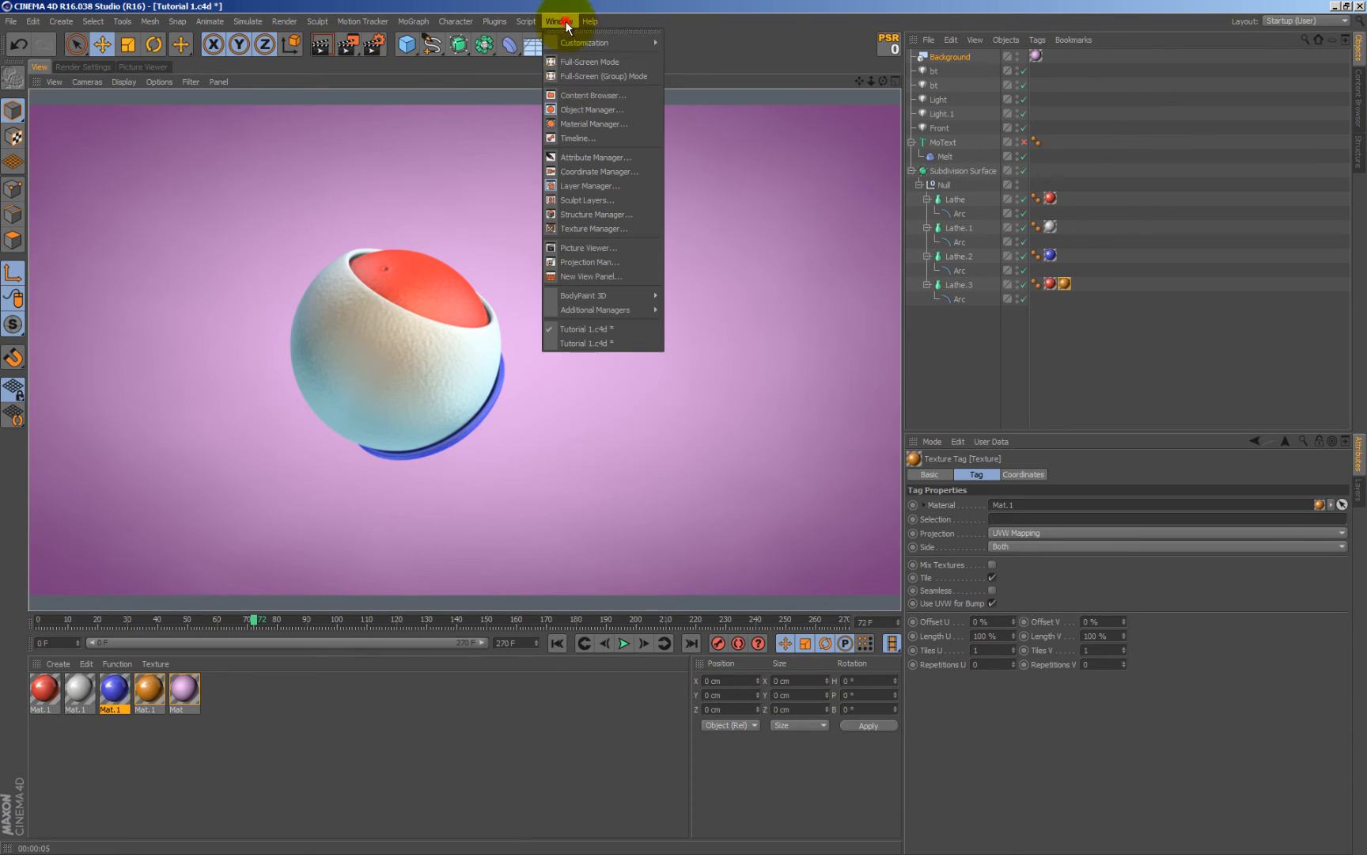
pyautogui.click(611, 5)
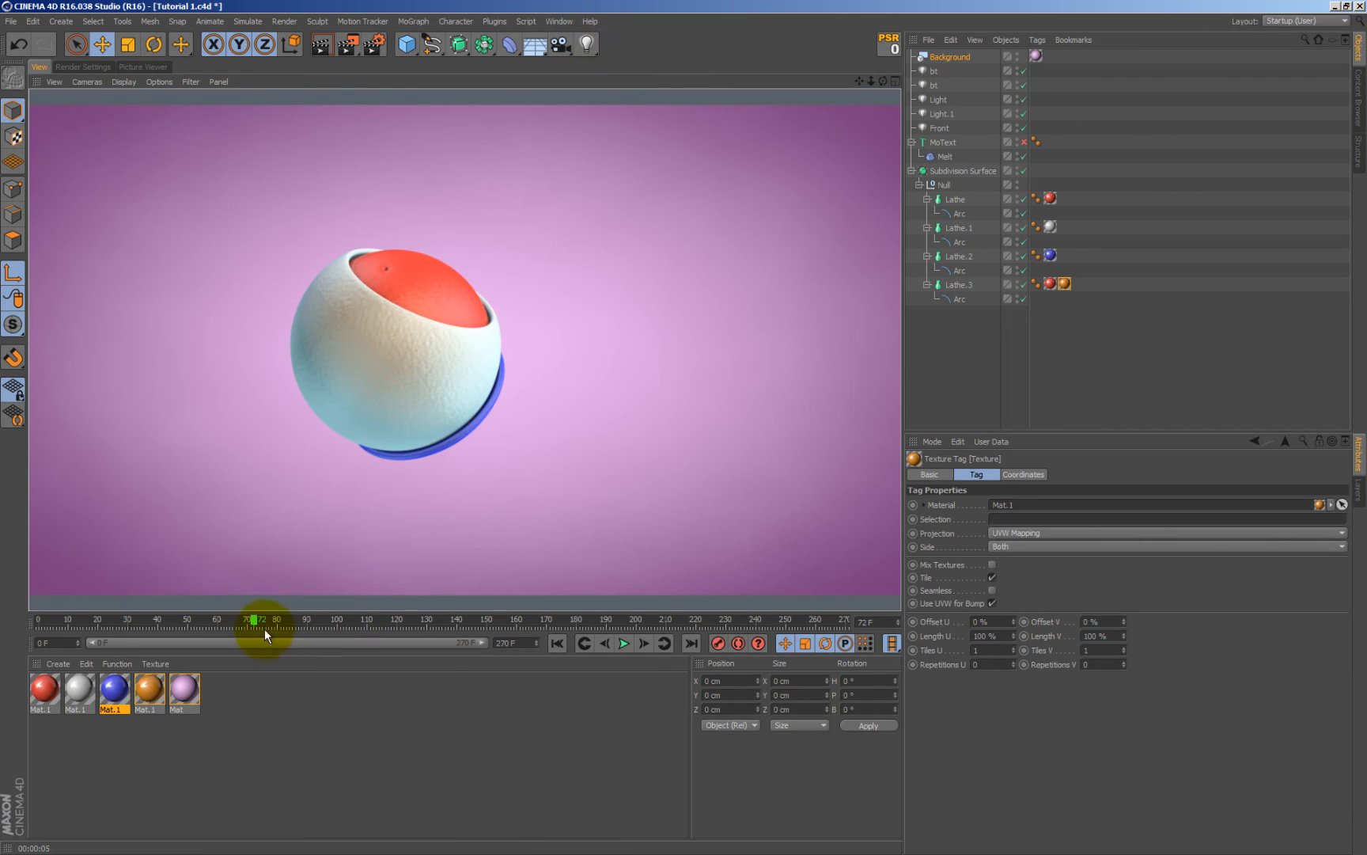
# Create a new grey material with 63% value, apply it to the MoText object and render the view at frame 164
pyautogui.moveTo(271, 619); pyautogui.dragTo(529, 609)
pyautogui.keyDown('alt'); pyautogui.moveTo(719, 398); pyautogui.dragTo(556, 398, button='middle'); pyautogui.keyUp('alt')
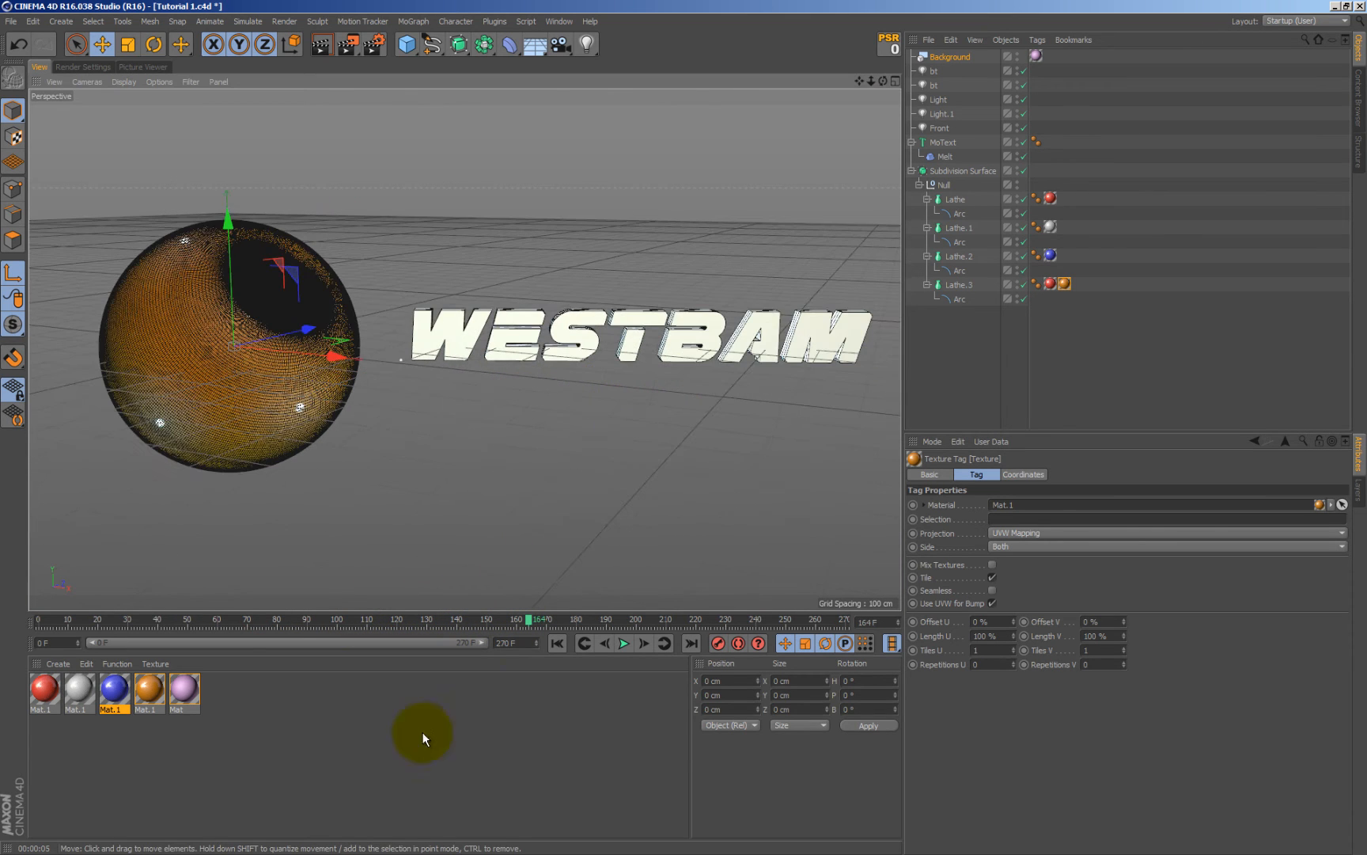
pyautogui.doubleClick(262, 687)
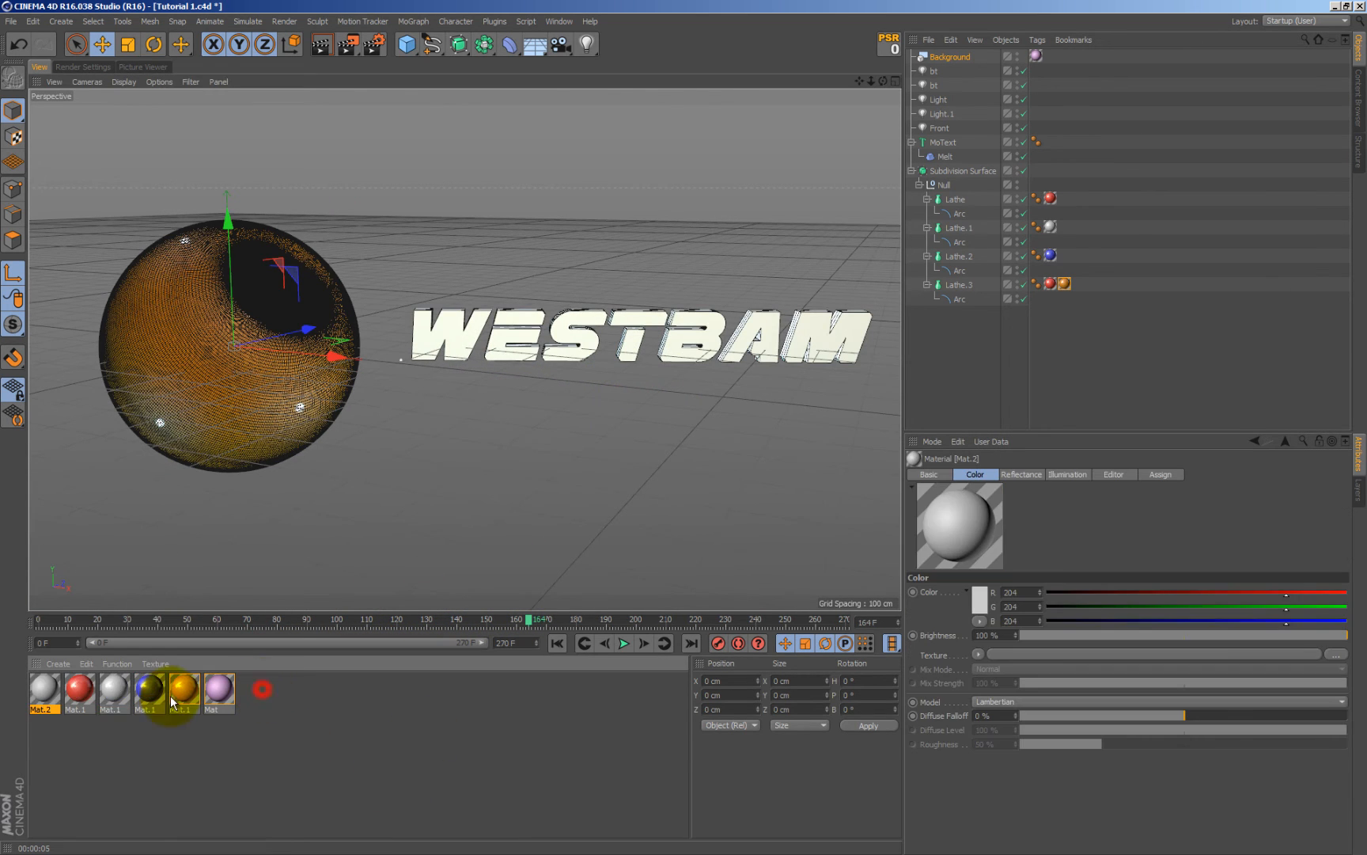
pyautogui.doubleClick(52, 691)
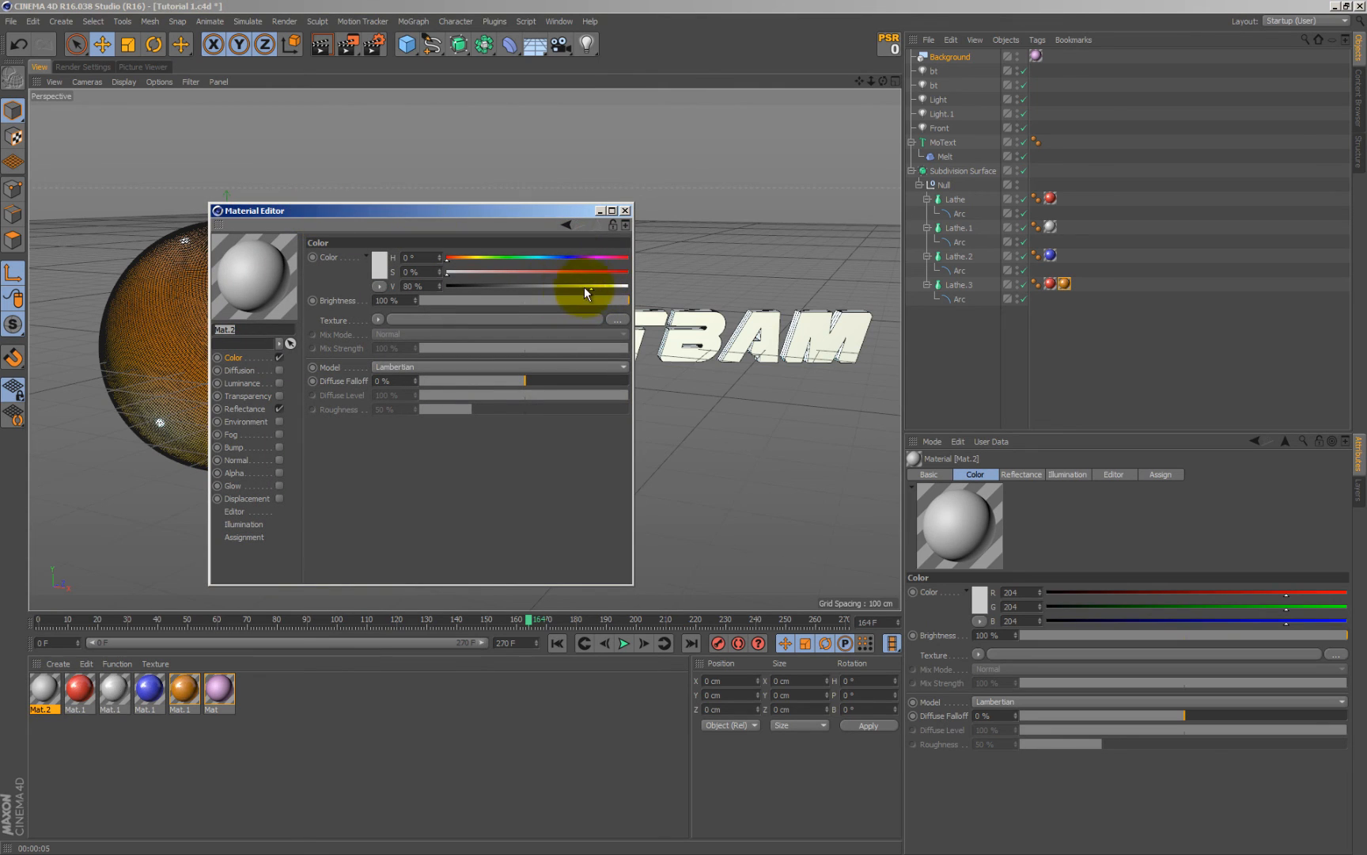
pyautogui.click(559, 288)
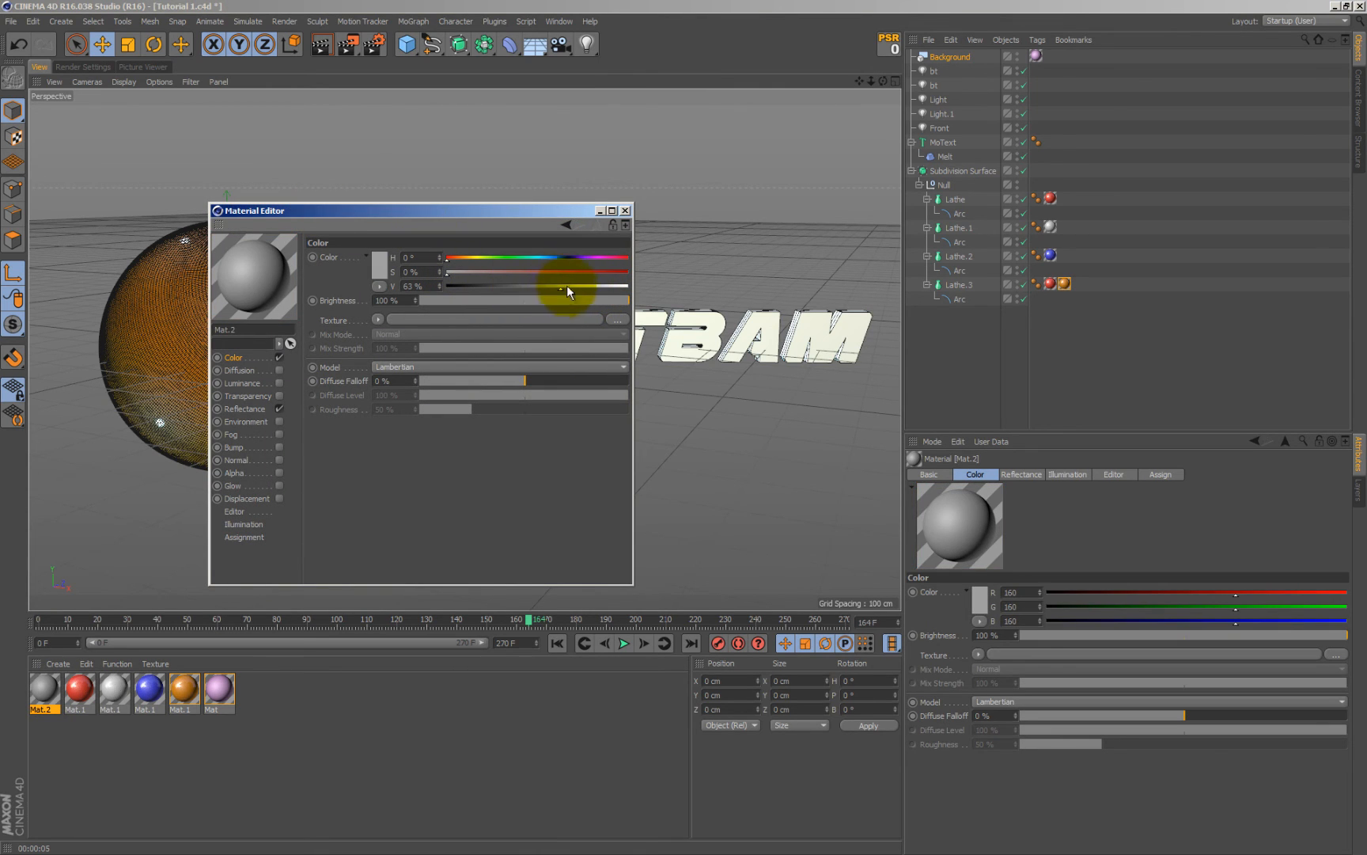
pyautogui.click(627, 209)
pyautogui.moveTo(45, 689); pyautogui.dragTo(950, 141)
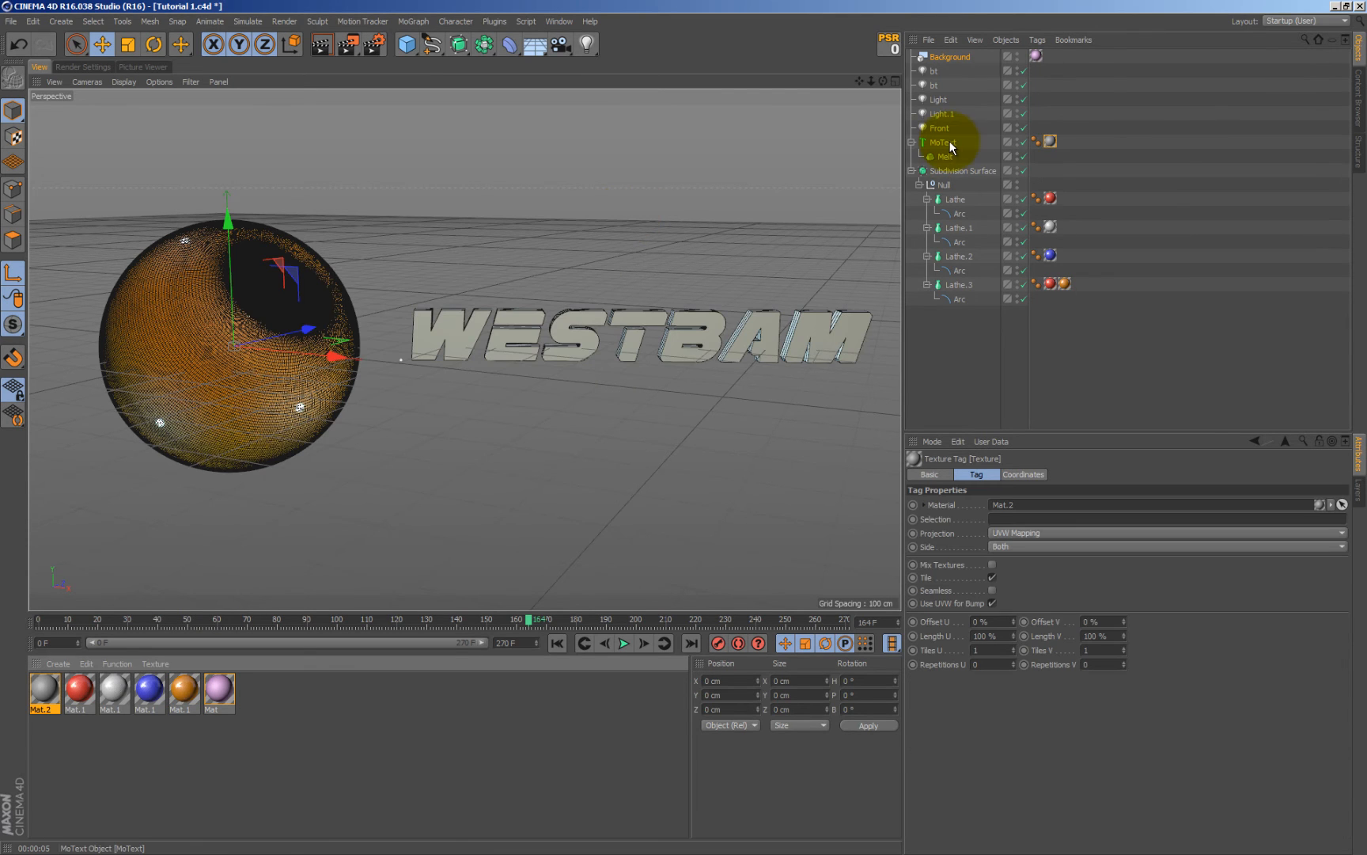
pyautogui.click(323, 42)
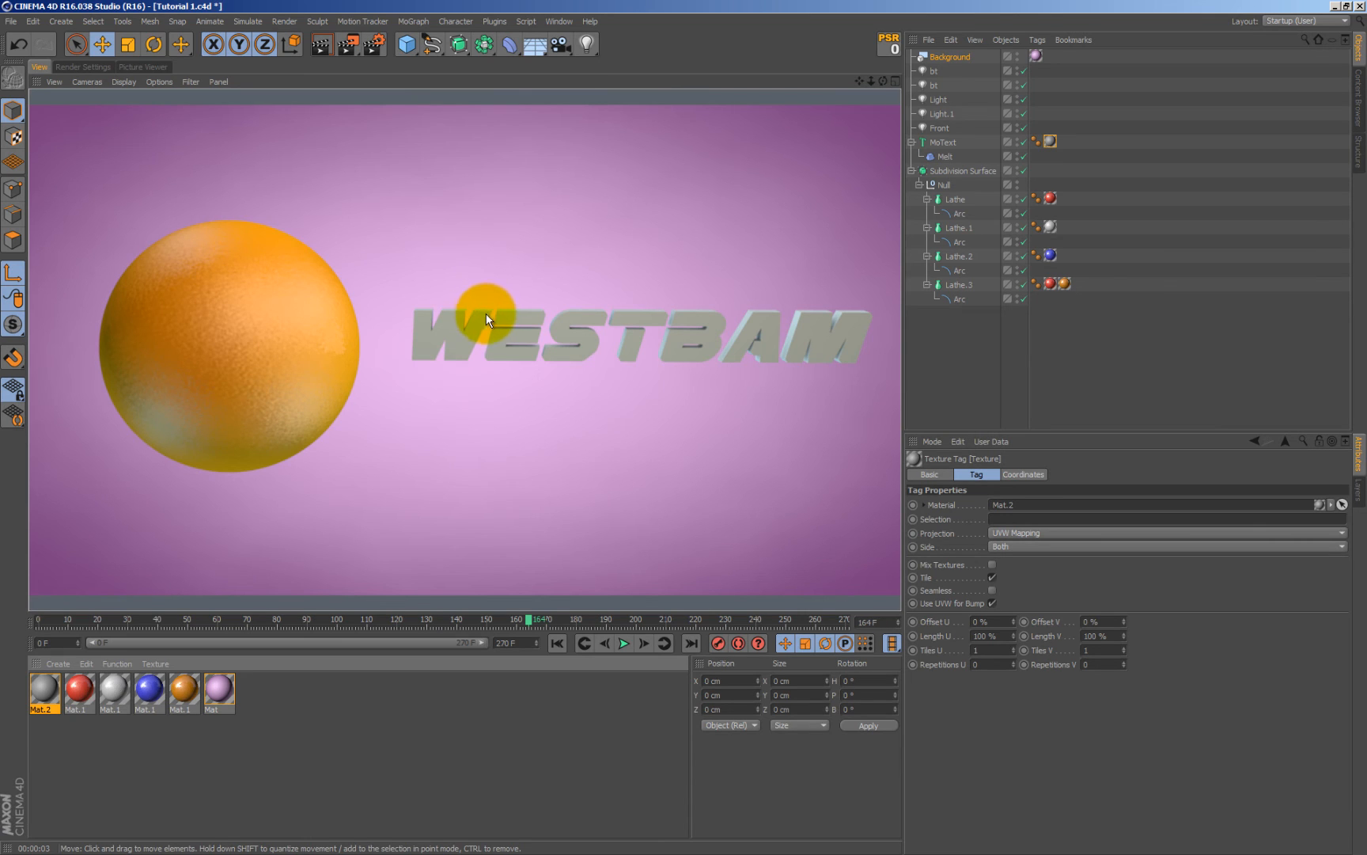
# Give the MoText fillet caps with 3 steps at both start and end, and render the view to check them
pyautogui.click(944, 143)
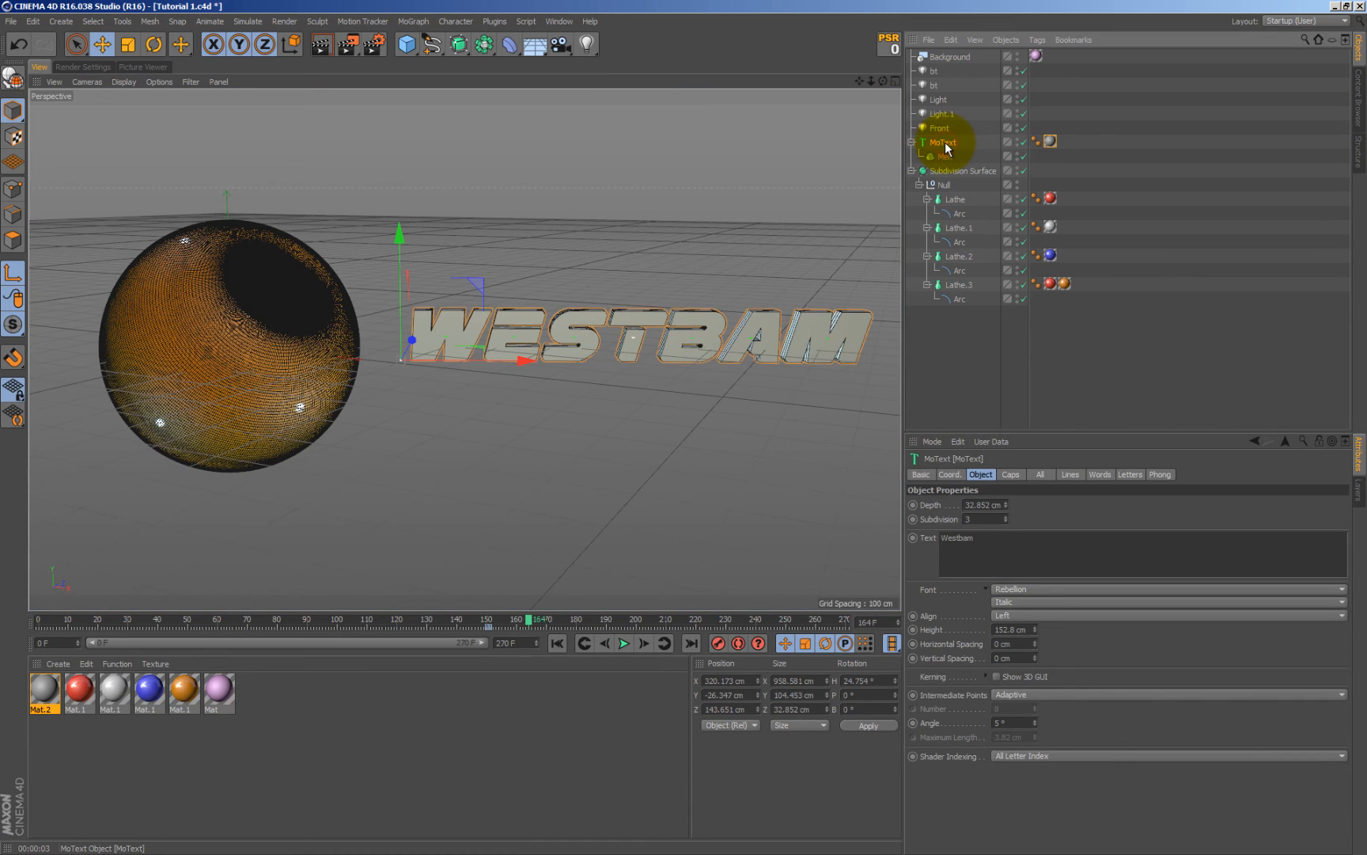
pyautogui.click(1011, 474)
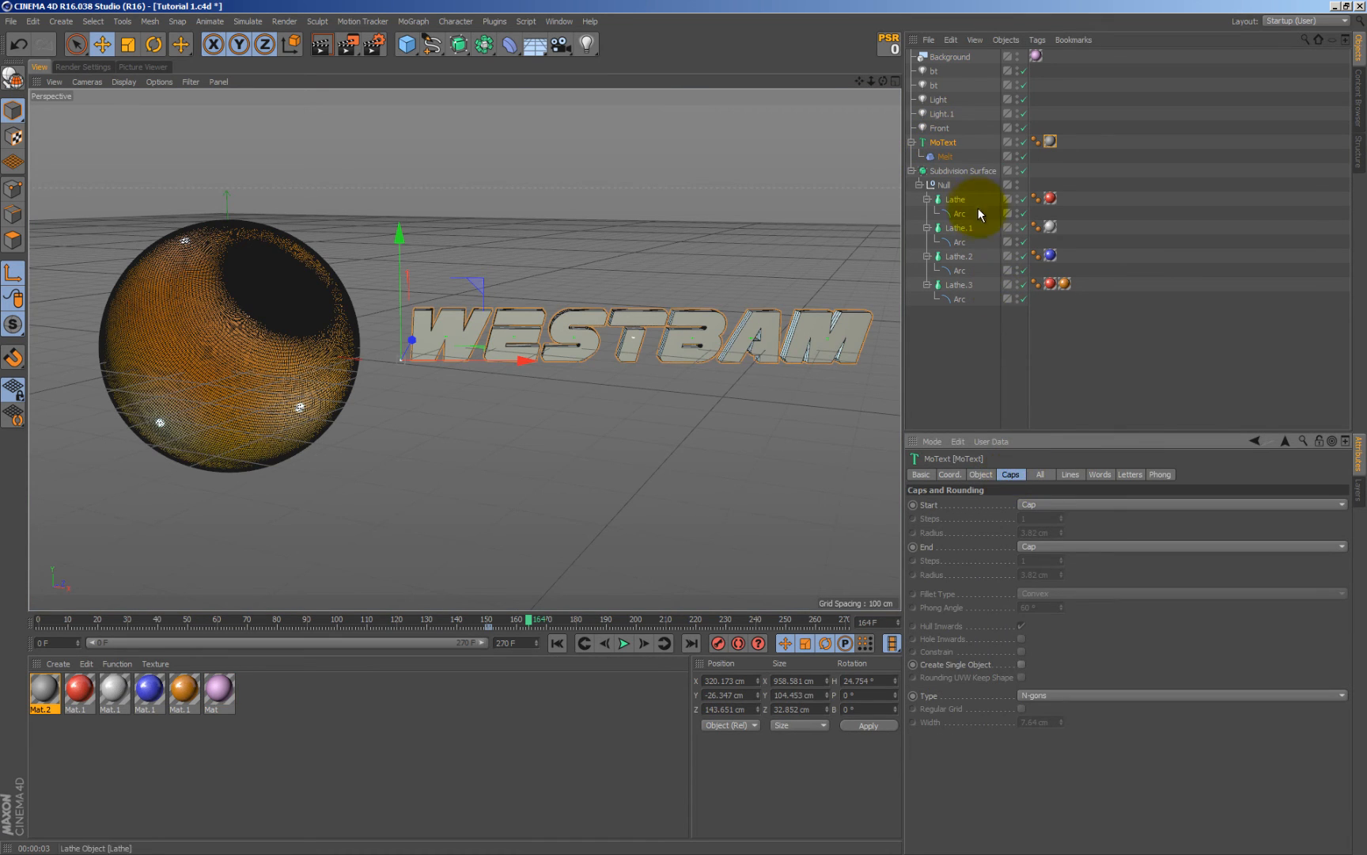
pyautogui.click(1046, 504)
pyautogui.click(1061, 561)
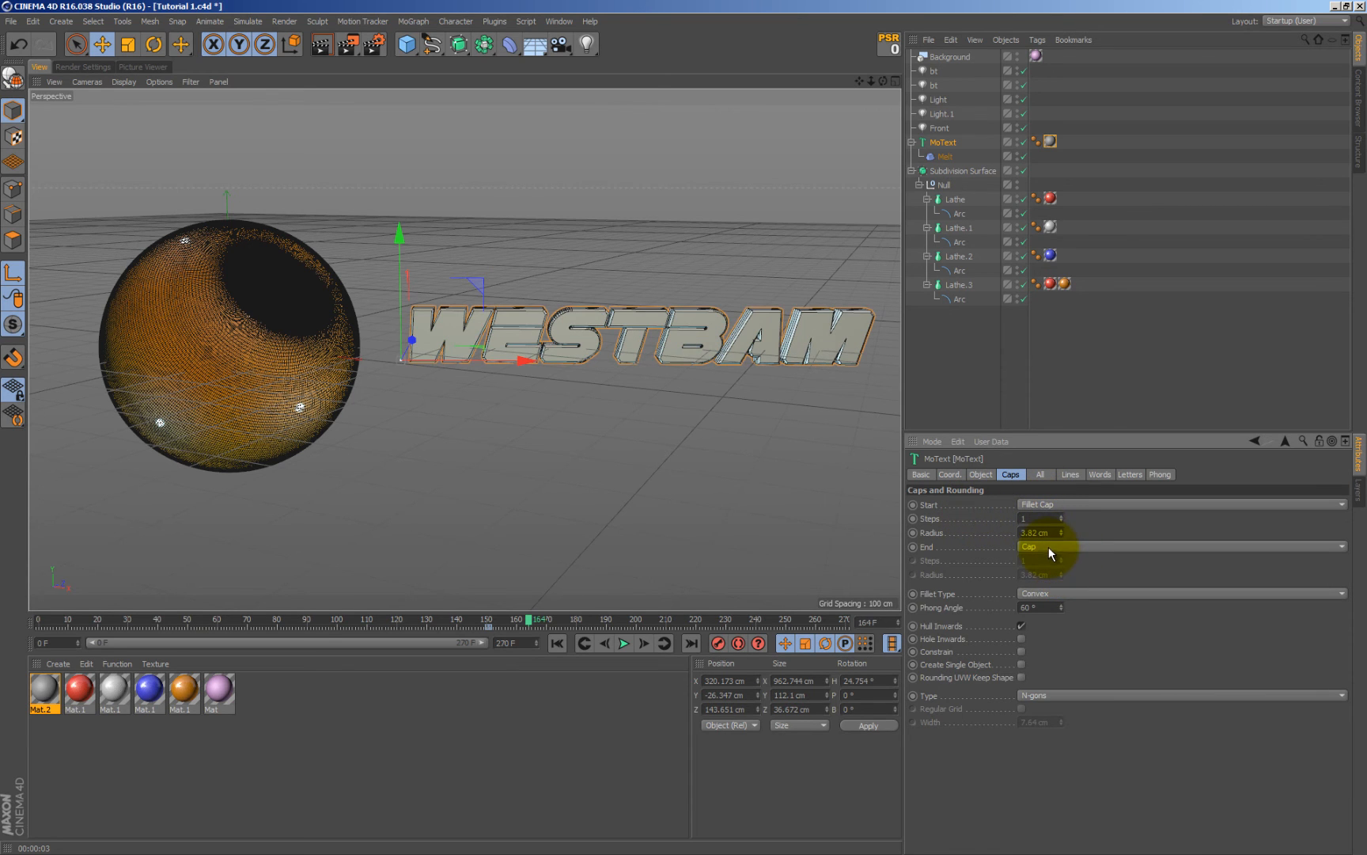
pyautogui.click(1048, 546)
pyautogui.click(1049, 603)
pyautogui.click(1061, 515)
pyautogui.click(1061, 515)
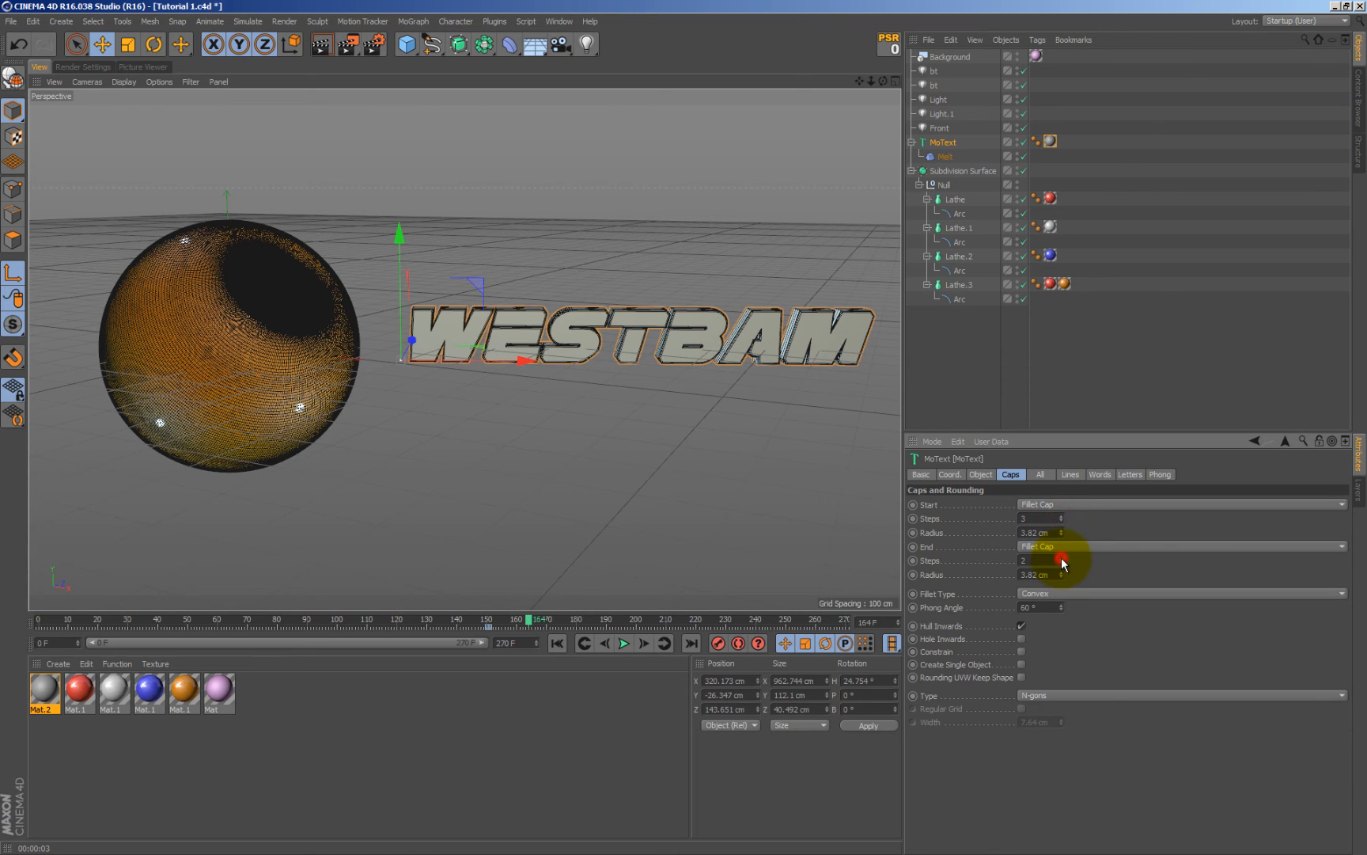
pyautogui.click(1061, 557)
pyautogui.click(1061, 557)
pyautogui.click(320, 49)
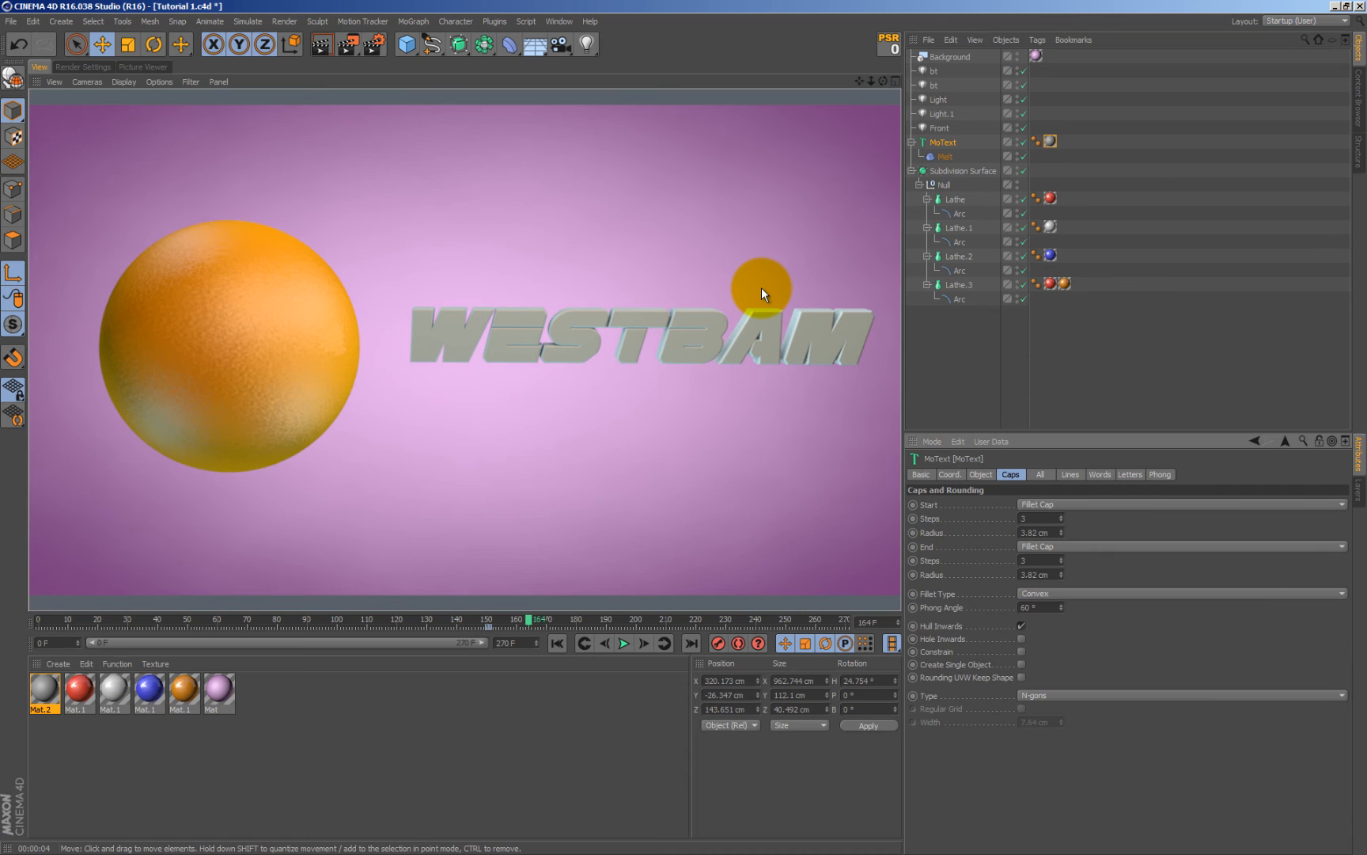
# Add a camera, go to the final frame, 270, and look through the new camera
pyautogui.click(561, 44)
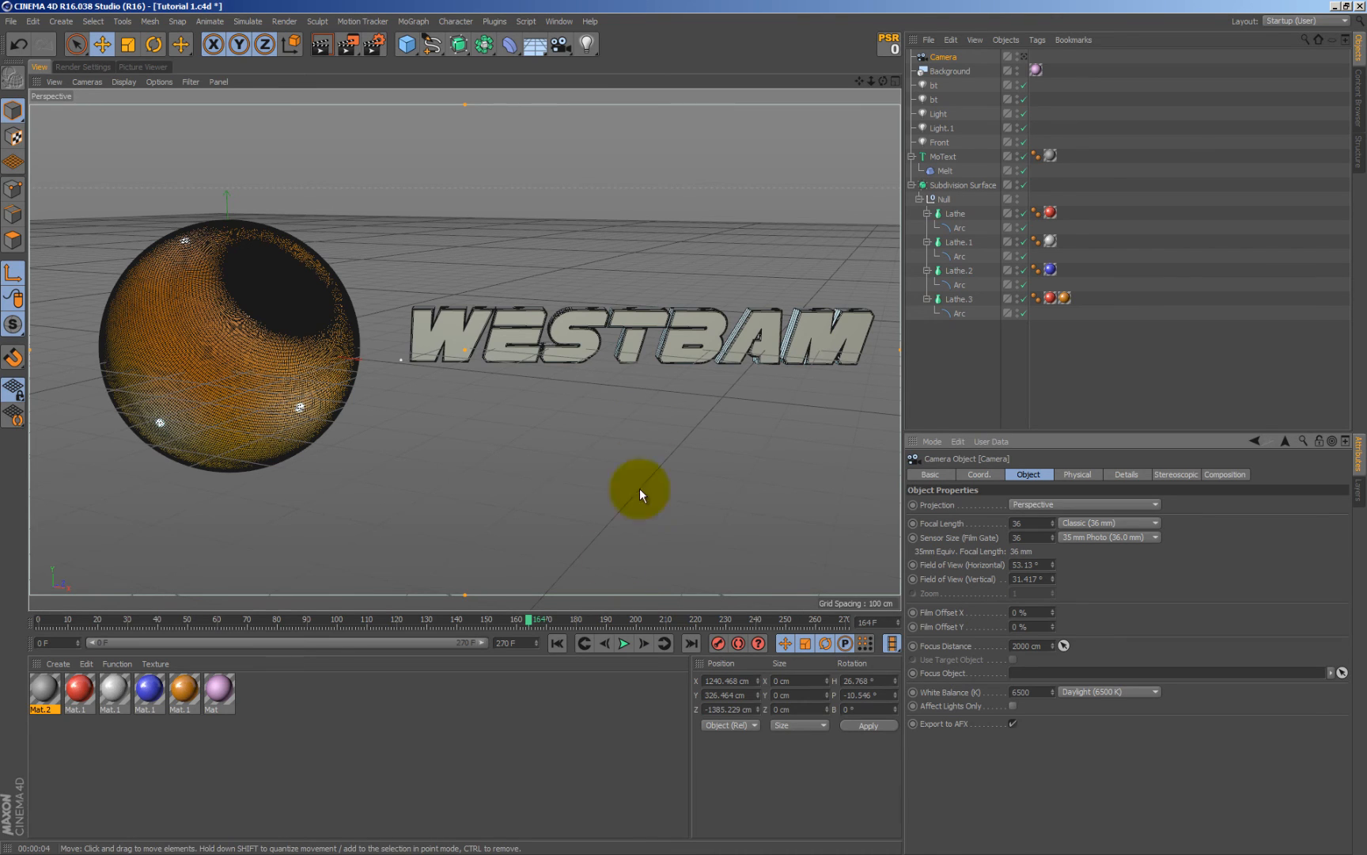
pyautogui.click(690, 643)
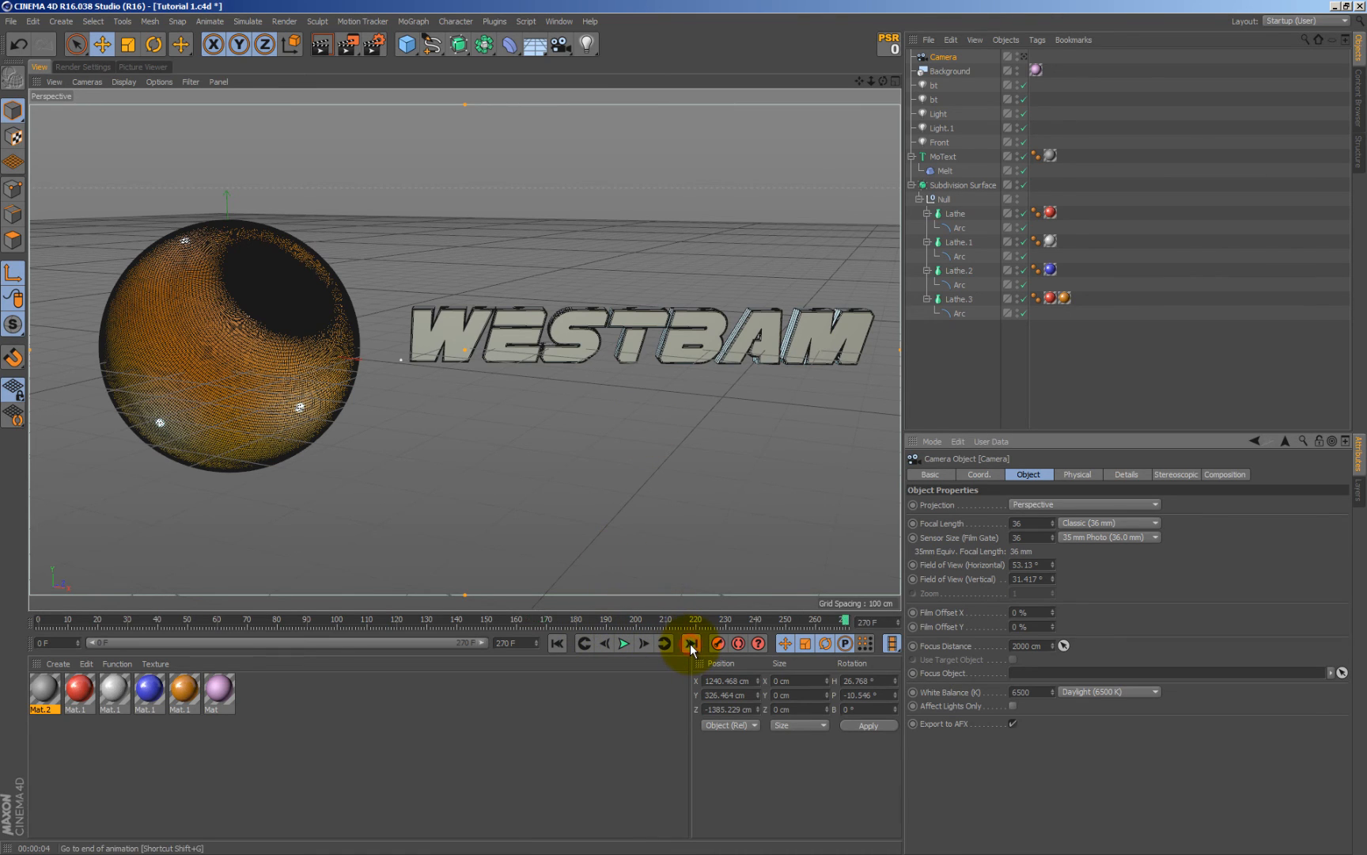
pyautogui.click(1025, 55)
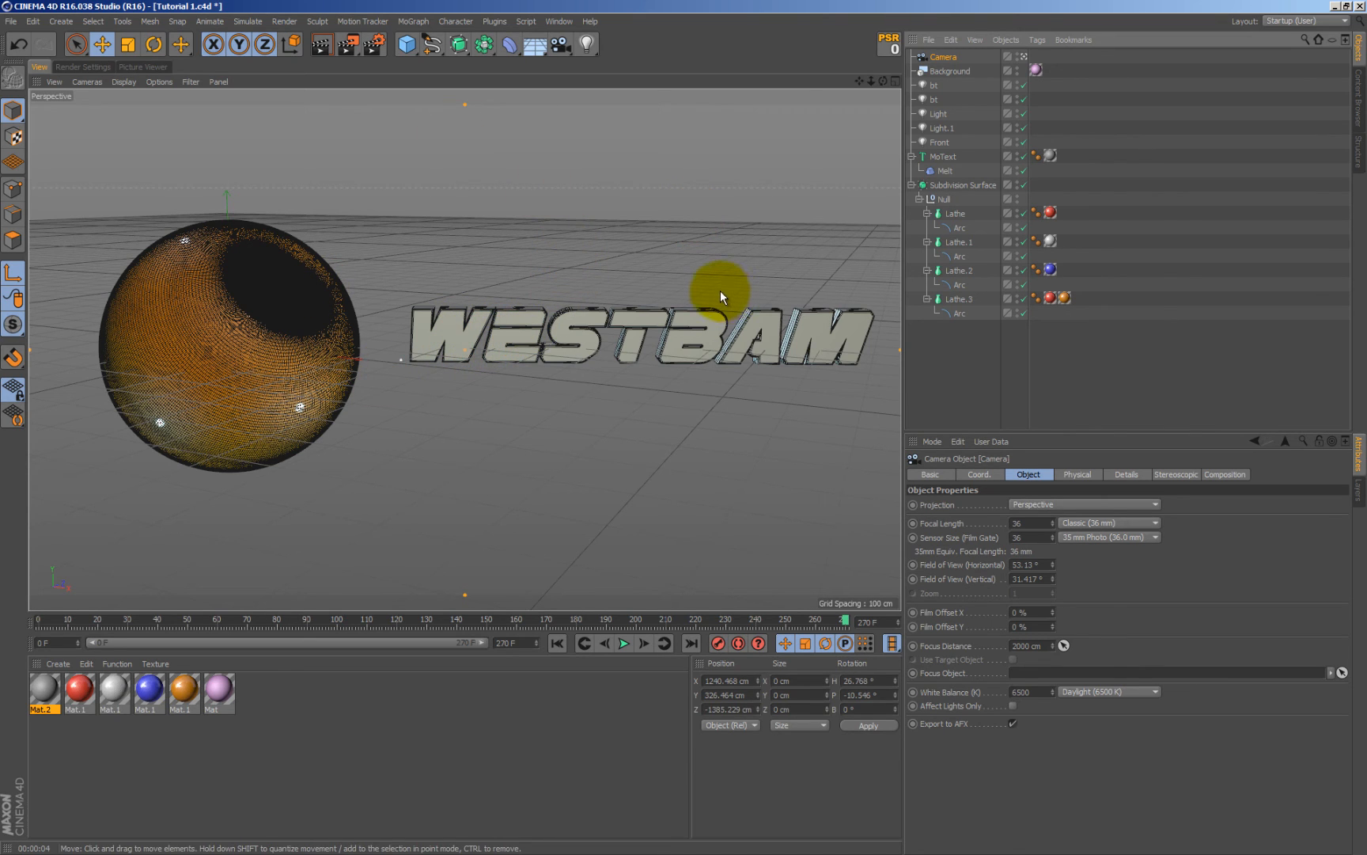
# Reposition the camera at frame 270 to frame the orange sphere and the whole Westbam text from an angled, higher viewpoint
pyautogui.keyDown('alt'); pyautogui.moveTo(710, 288); pyautogui.dragTo(669, 434); pyautogui.keyUp('alt')
pyautogui.keyDown('alt'); pyautogui.moveTo(668, 434); pyautogui.dragTo(672, 379, button='middle'); pyautogui.keyUp('alt')
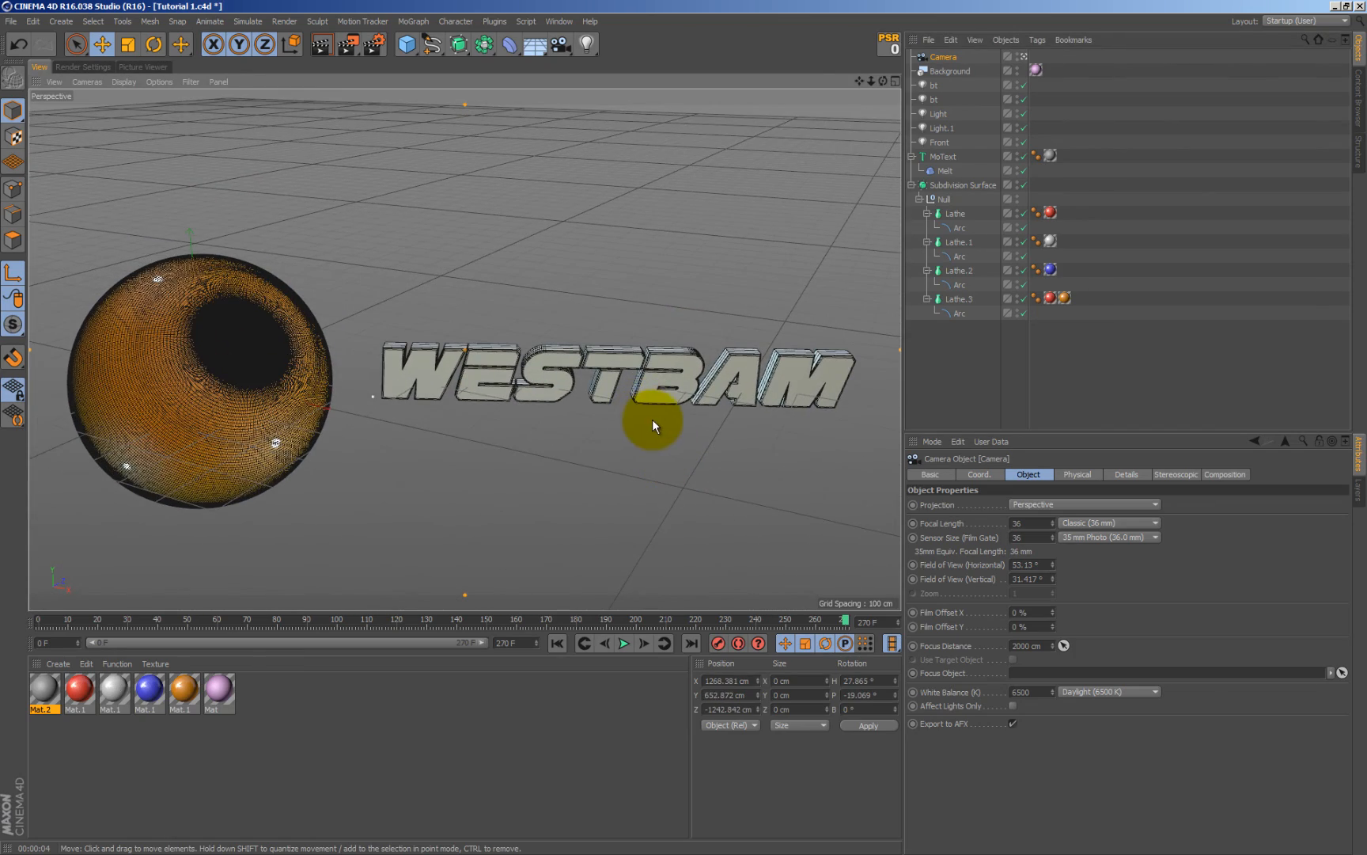
pyautogui.keyDown('alt'); pyautogui.moveTo(672, 380); pyautogui.dragTo(650, 378, button='right'); pyautogui.keyUp('alt')
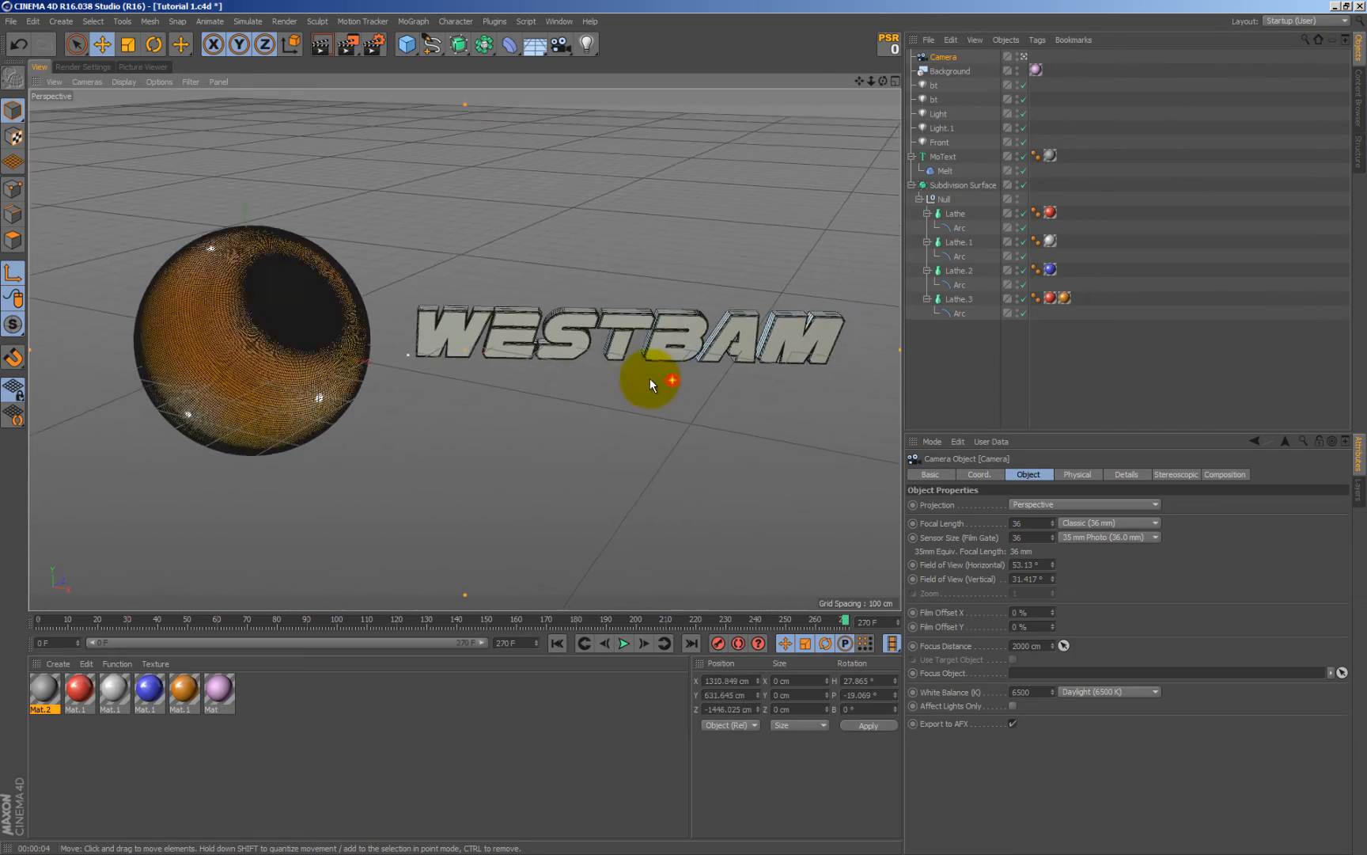
pyautogui.keyDown('alt'); pyautogui.moveTo(650, 379); pyautogui.dragTo(645, 213); pyautogui.keyUp('alt')
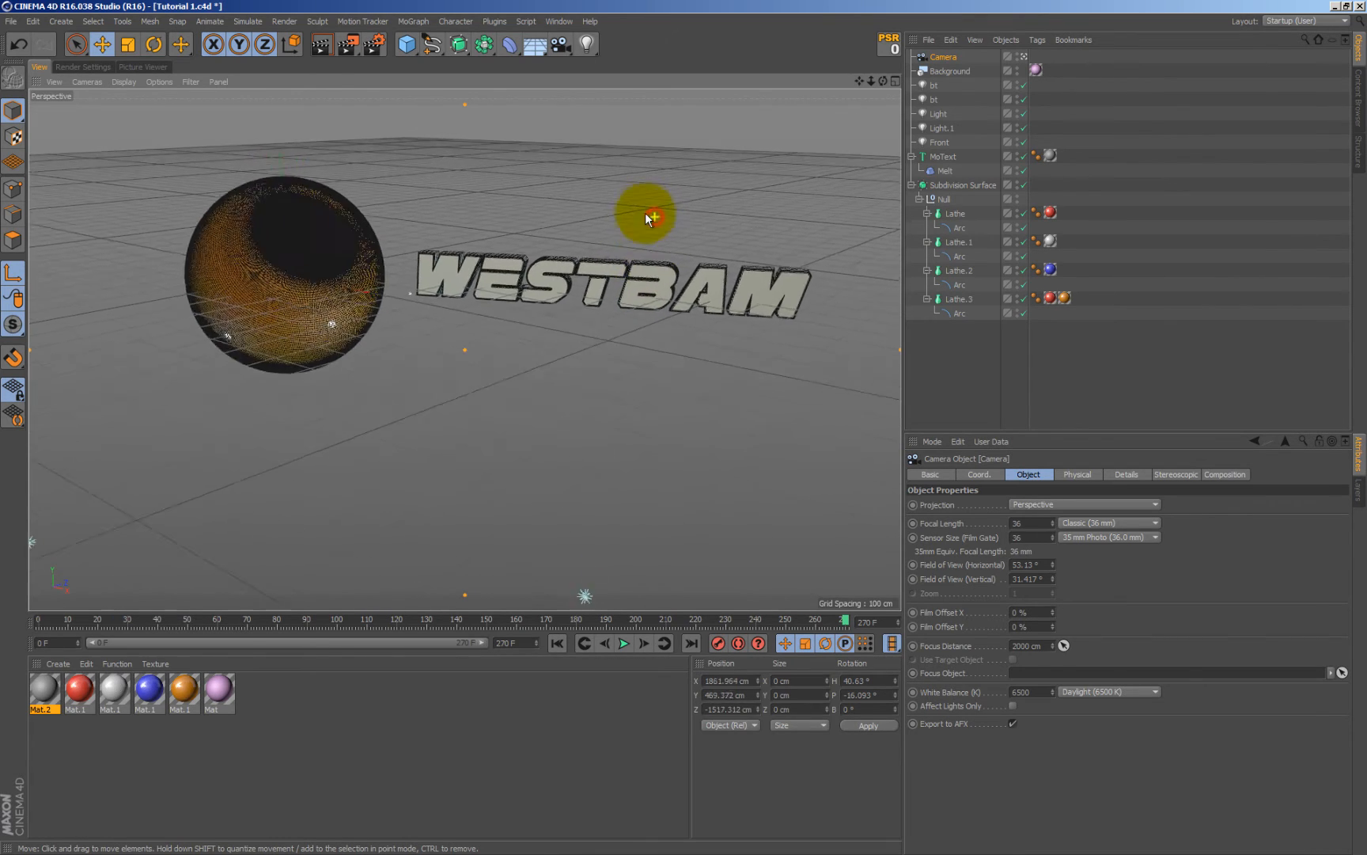
pyautogui.keyDown('alt'); pyautogui.moveTo(645, 213); pyautogui.dragTo(649, 207, button='right'); pyautogui.keyUp('alt')
pyautogui.keyDown('alt'); pyautogui.moveTo(632, 267); pyautogui.dragTo(640, 309, button='middle'); pyautogui.keyUp('alt')
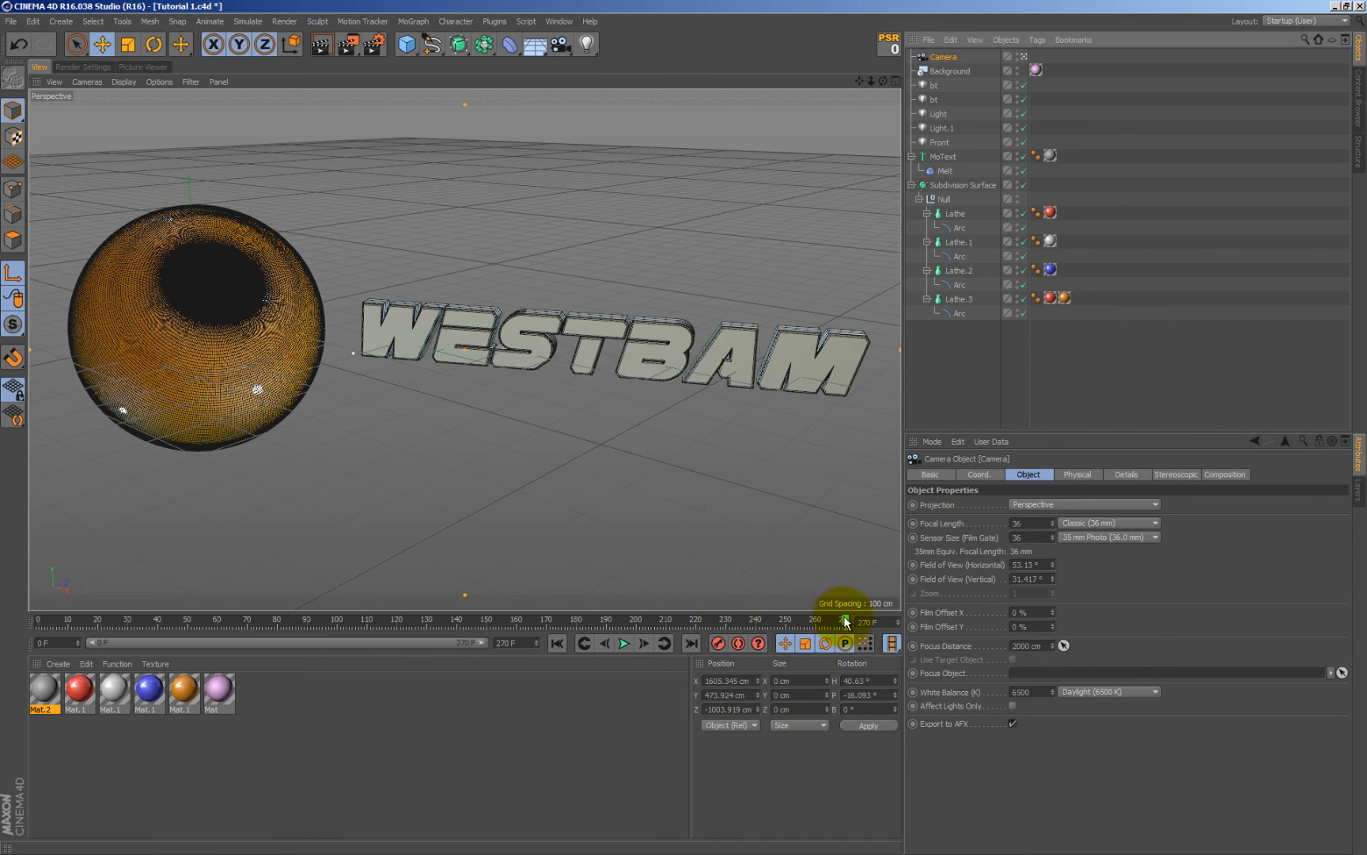
# Move the camera at frame 153 to about X 1918, Y 545, Z -1047 cm, framing the sphere and the flattened text, and record a keyframe
pyautogui.moveTo(845, 621); pyautogui.dragTo(496, 621)
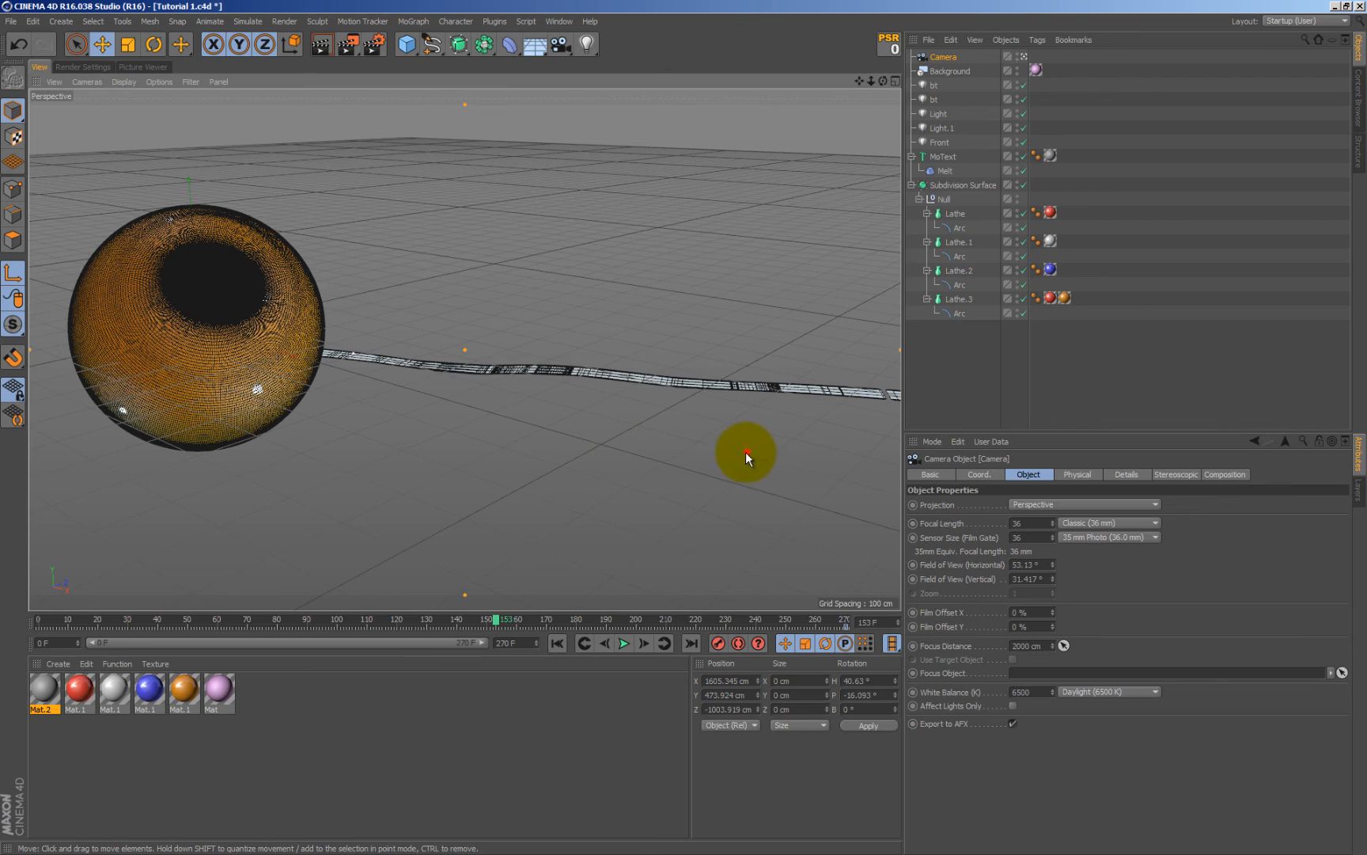
pyautogui.keyDown('alt'); pyautogui.moveTo(746, 452); pyautogui.dragTo(629, 488, button='middle'); pyautogui.keyUp('alt')
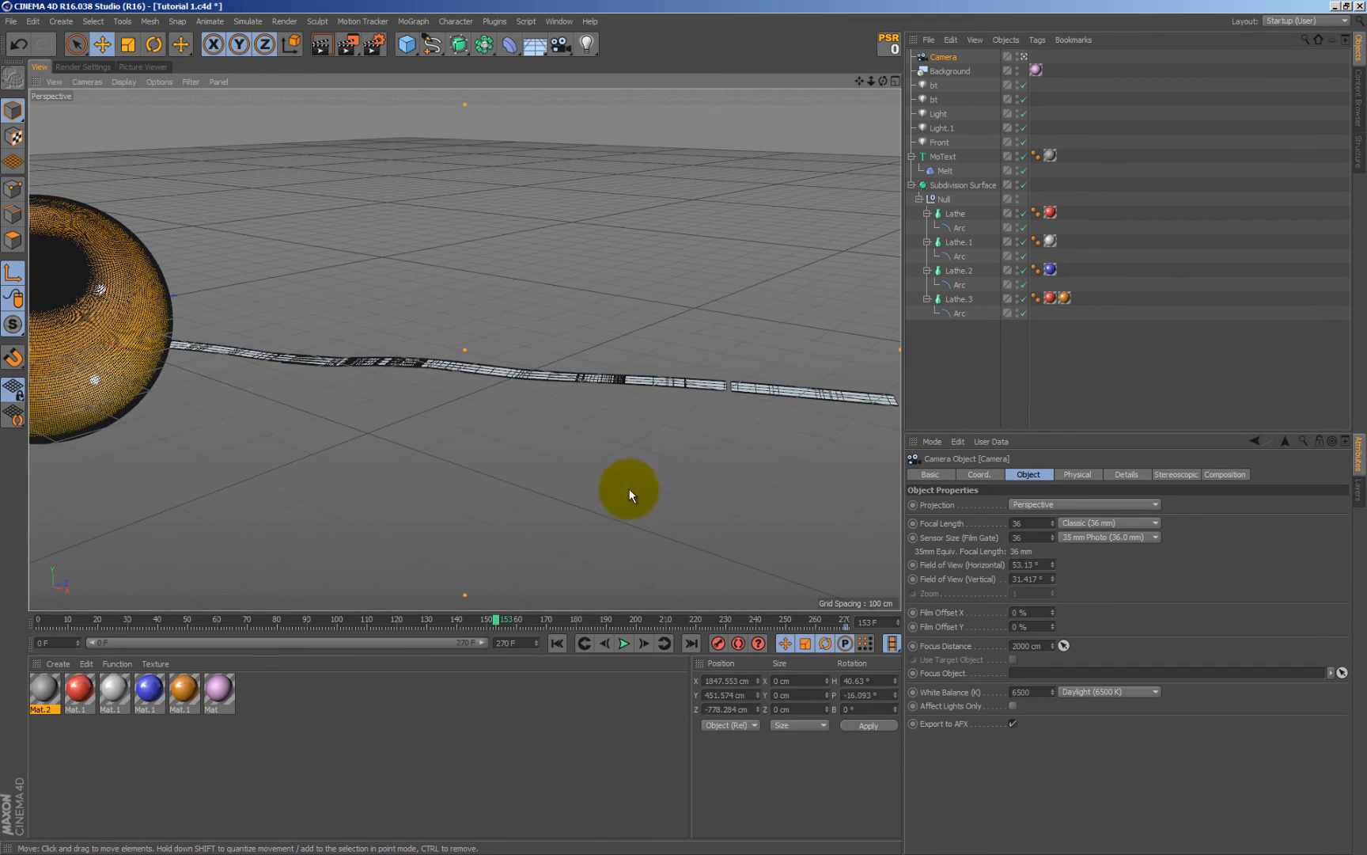
pyautogui.click(718, 642)
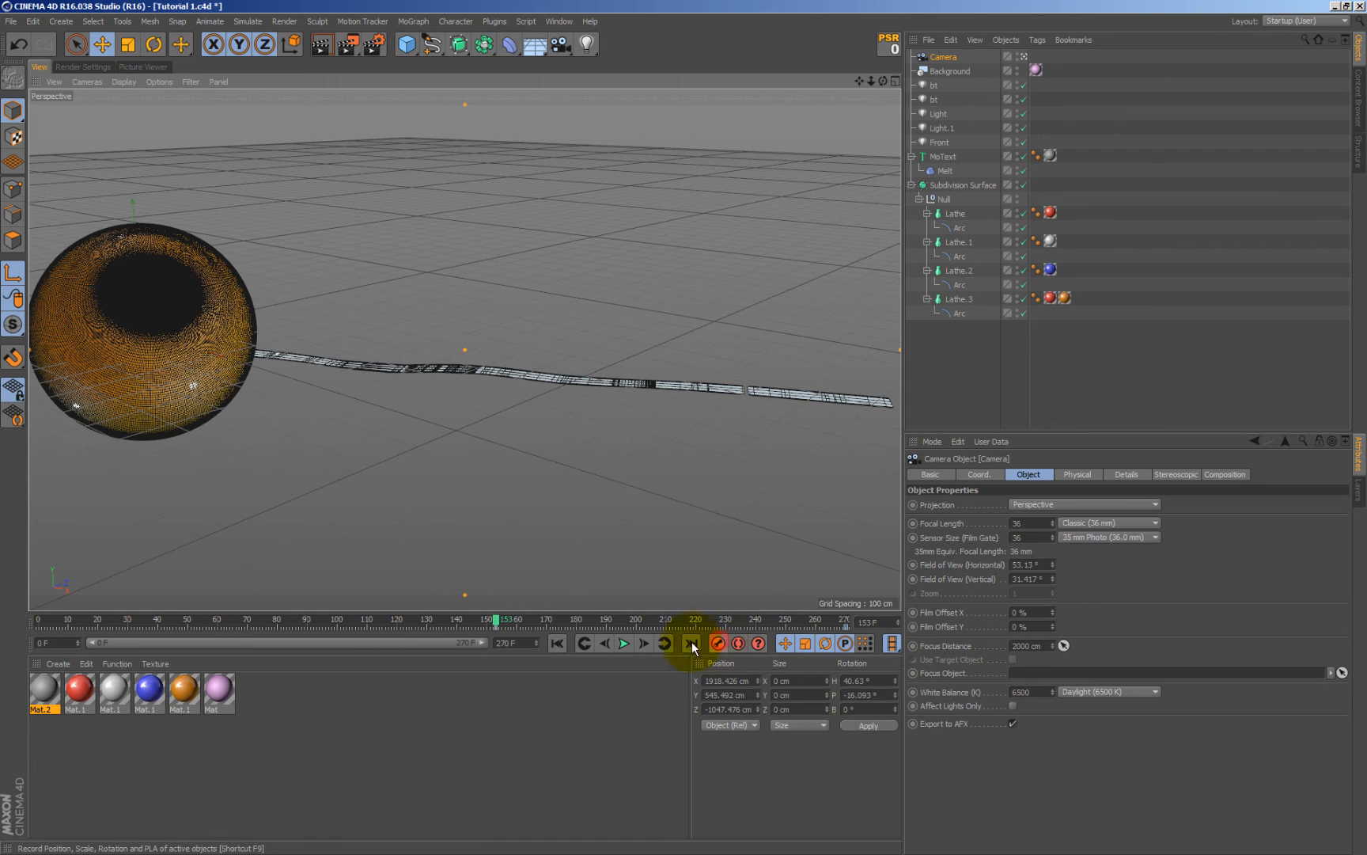
# Center the camera closely on the blue sphere at frame 96, at about X 735, Y 327, Z -863 cm, and record a keyframe
pyautogui.moveTo(496, 620); pyautogui.dragTo(332, 618)
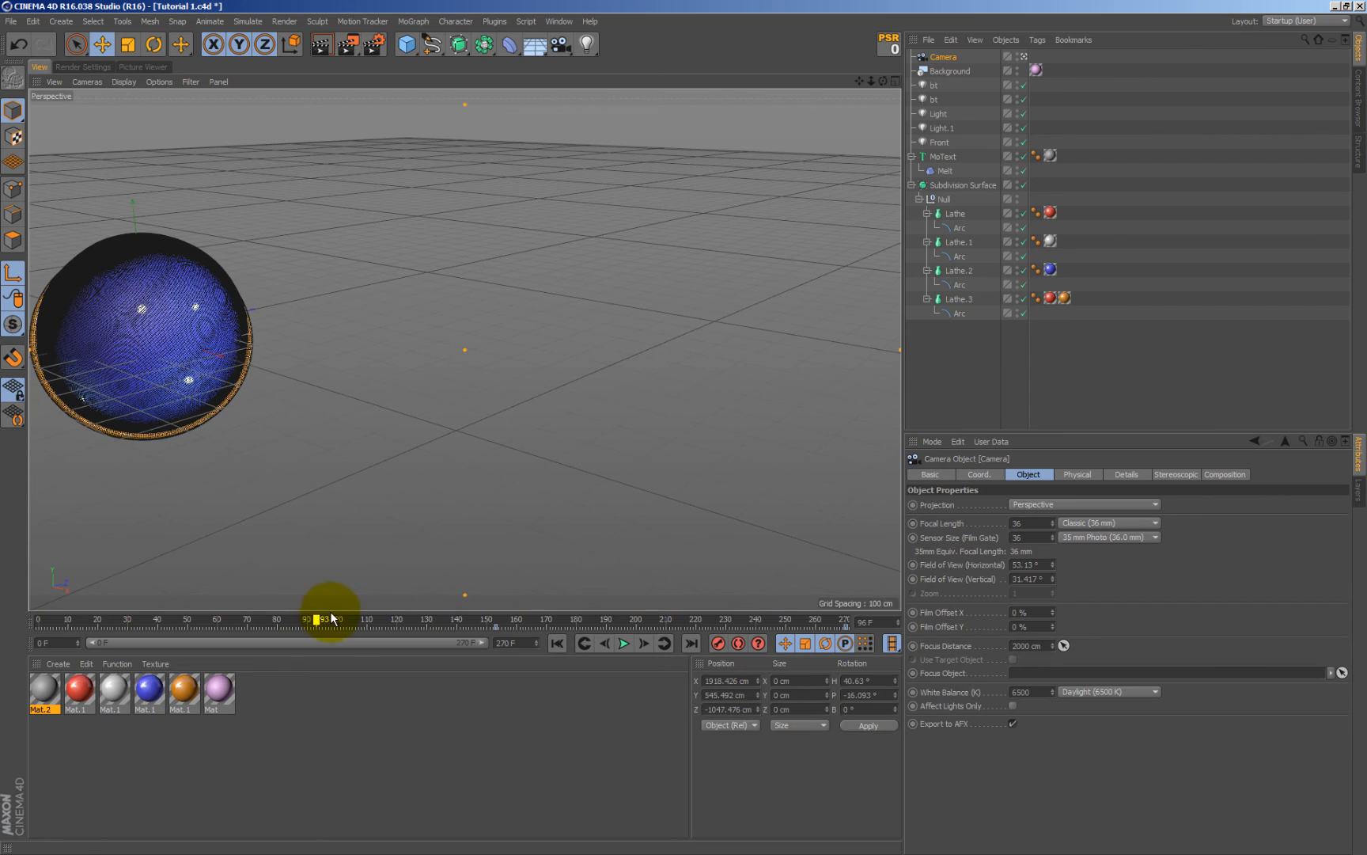
pyautogui.keyDown('alt'); pyautogui.moveTo(391, 414); pyautogui.dragTo(746, 412, button='middle'); pyautogui.keyUp('alt')
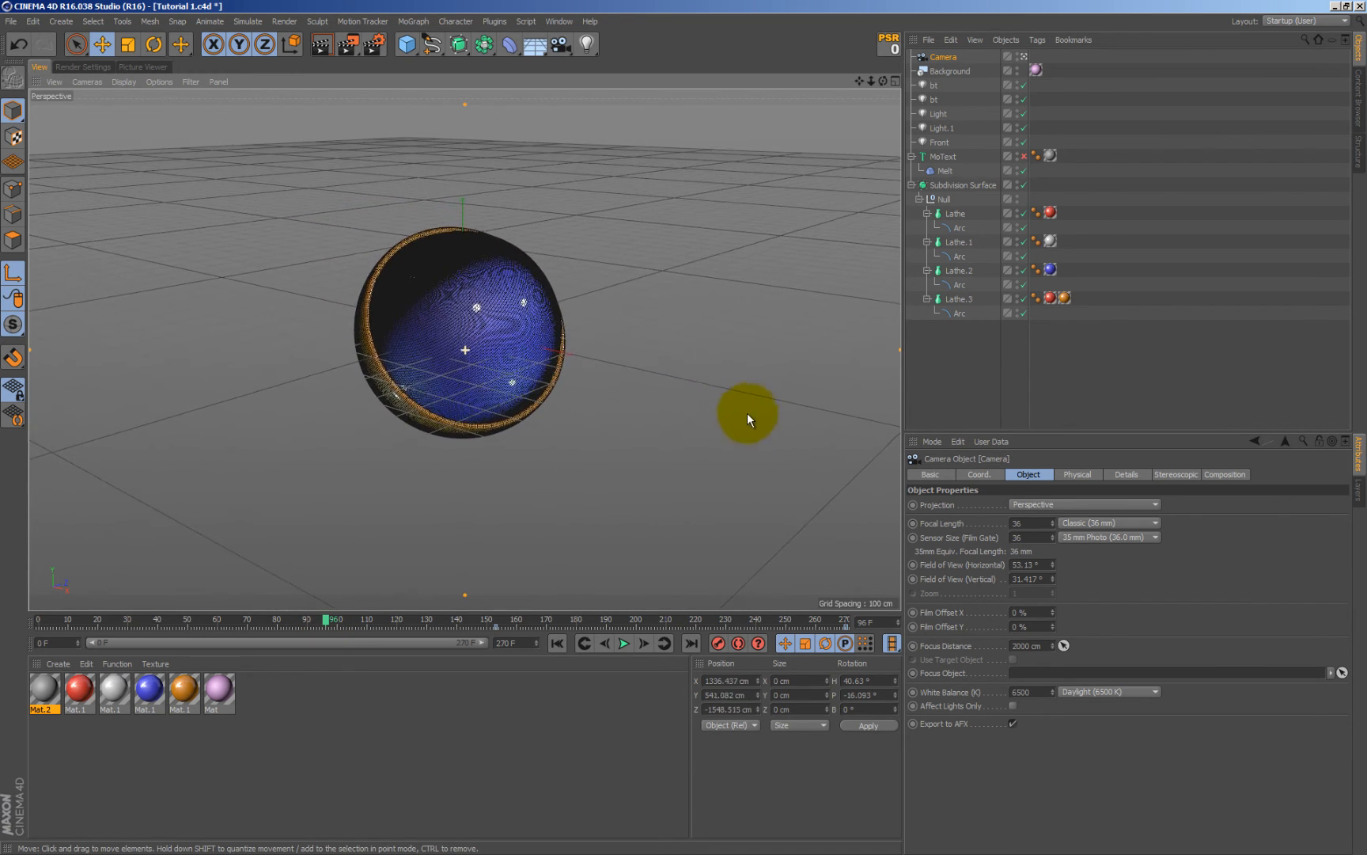
pyautogui.scroll(5, 653, 400)
pyautogui.keyDown('alt'); pyautogui.moveTo(564, 367); pyautogui.dragTo(687, 446, button='middle'); pyautogui.keyUp('alt')
pyautogui.scroll(3, 687, 446)
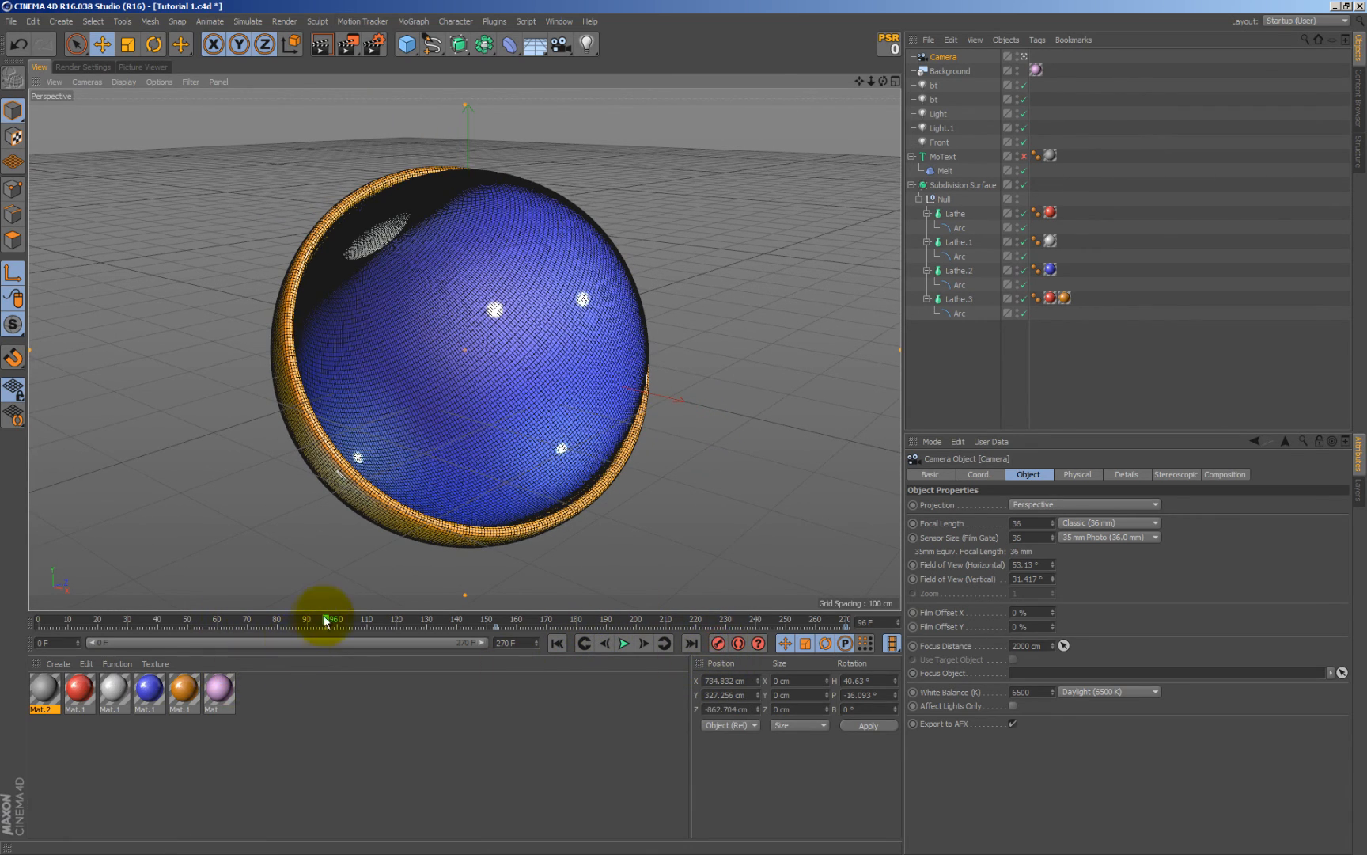
# Orbit the camera at frame 0 to a heading of about 18° and record a keyframe
pyautogui.moveTo(326, 621); pyautogui.dragTo(38, 621)
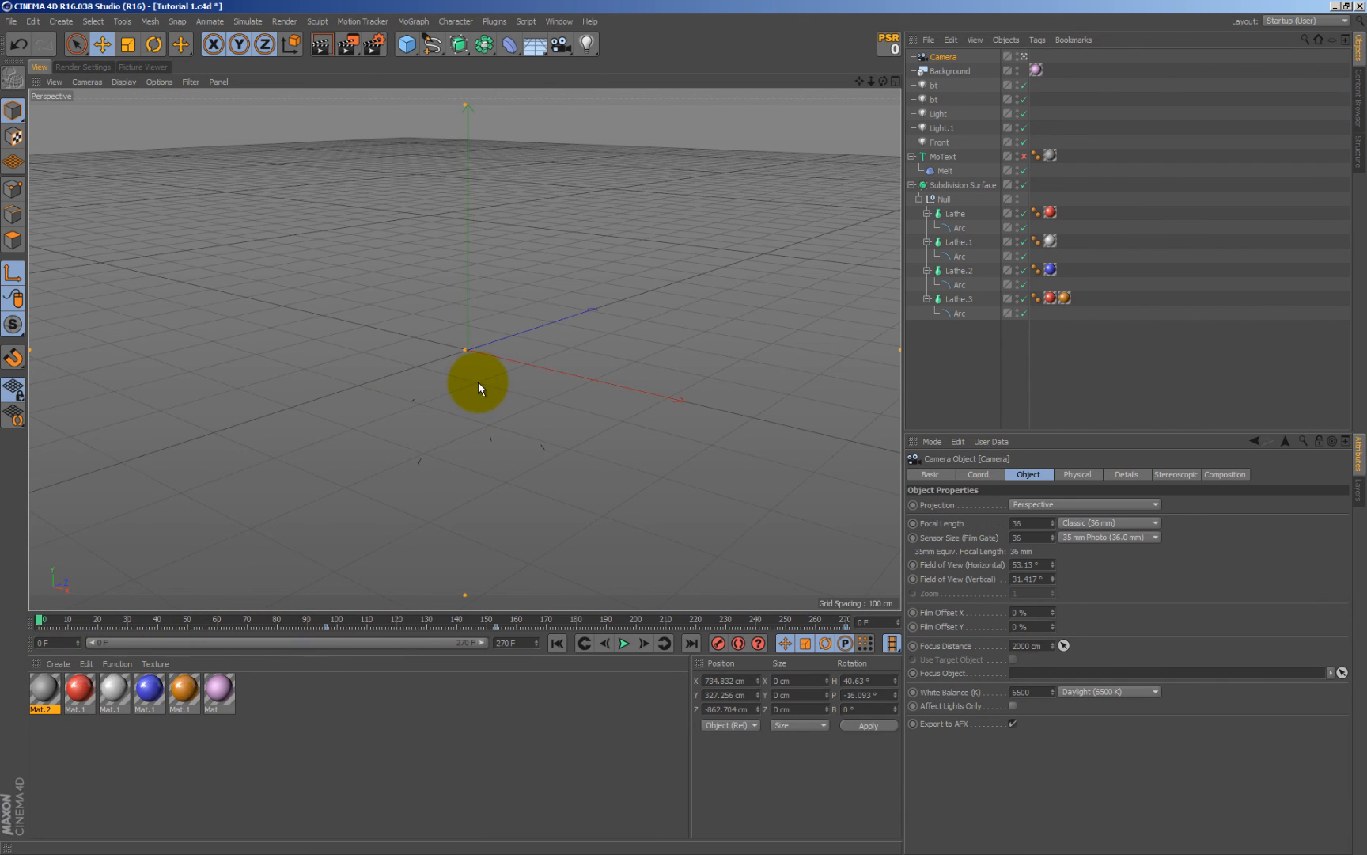
pyautogui.keyDown('alt'); pyautogui.moveTo(474, 345); pyautogui.dragTo(541, 342); pyautogui.keyUp('alt')
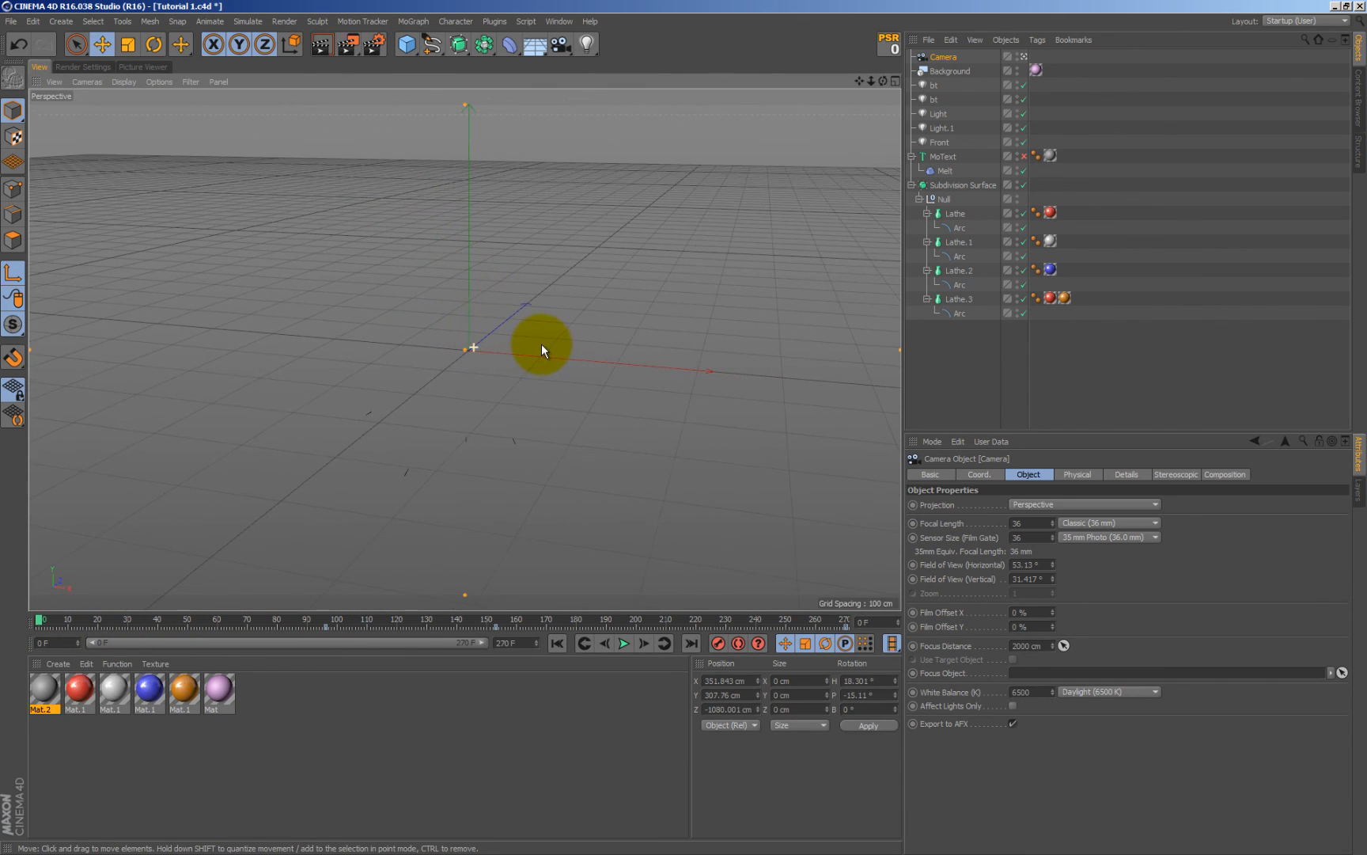
pyautogui.click(719, 647)
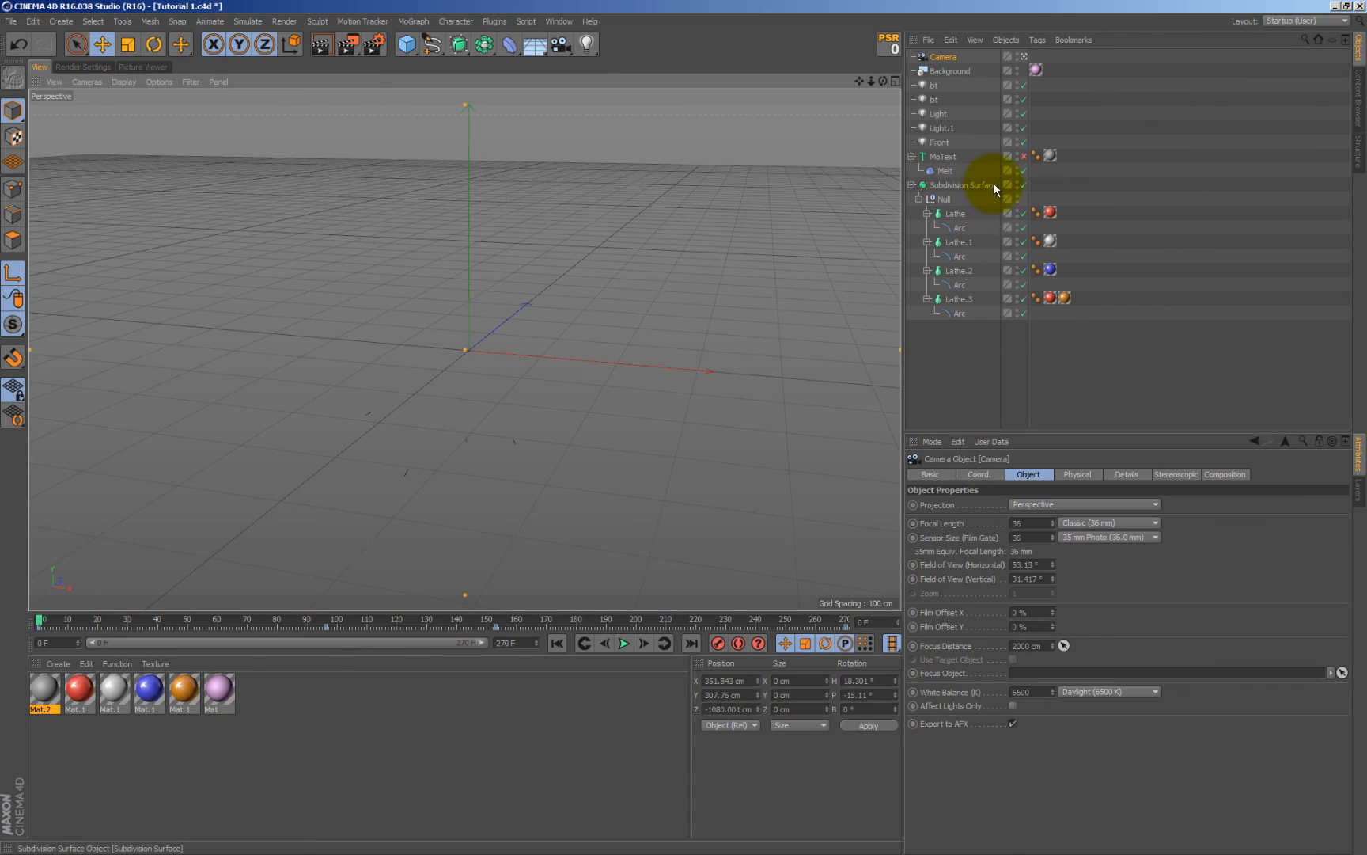
# Disable the Subdivision Surface and play the animation to check the camera move
pyautogui.click(1023, 184)
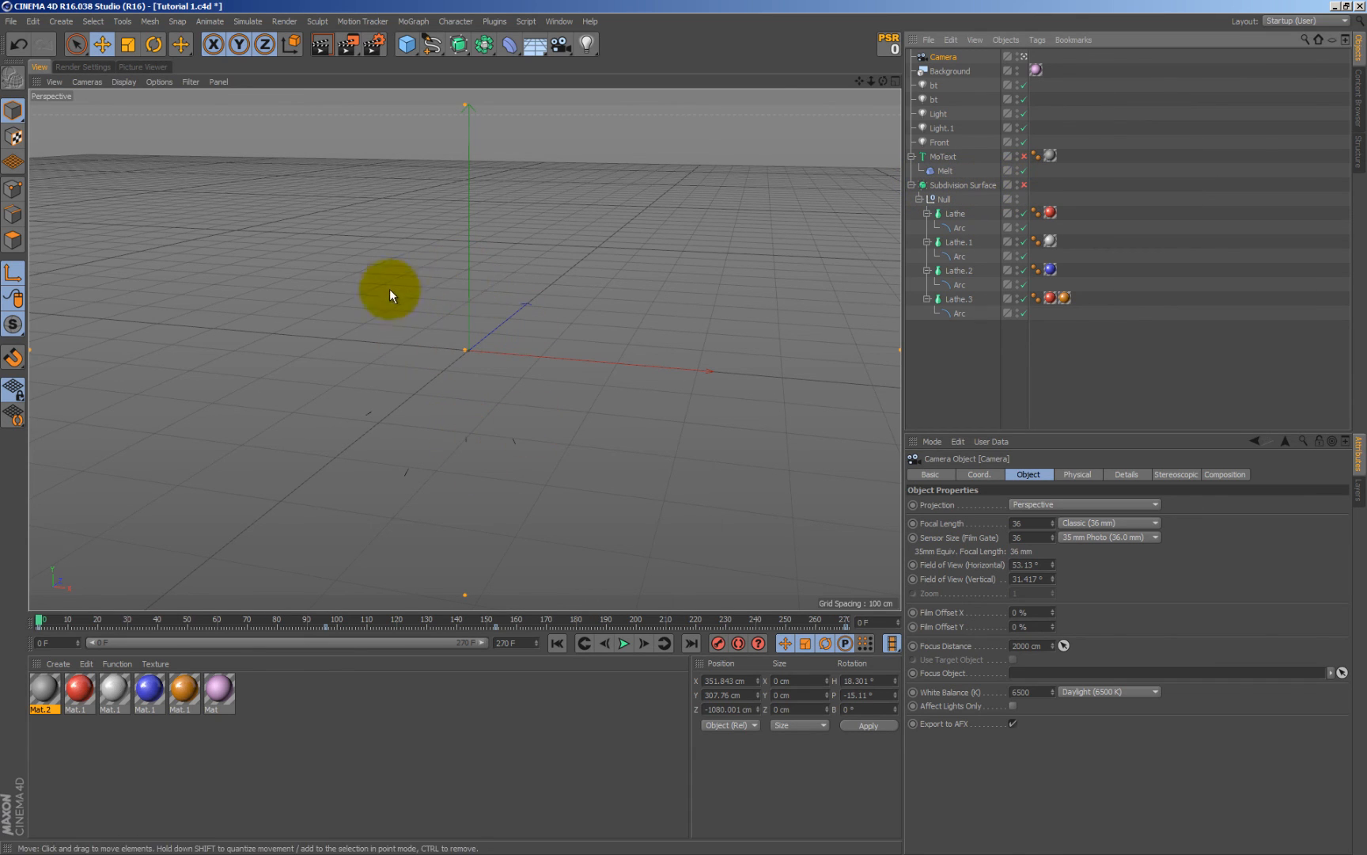
pyautogui.click(624, 644)
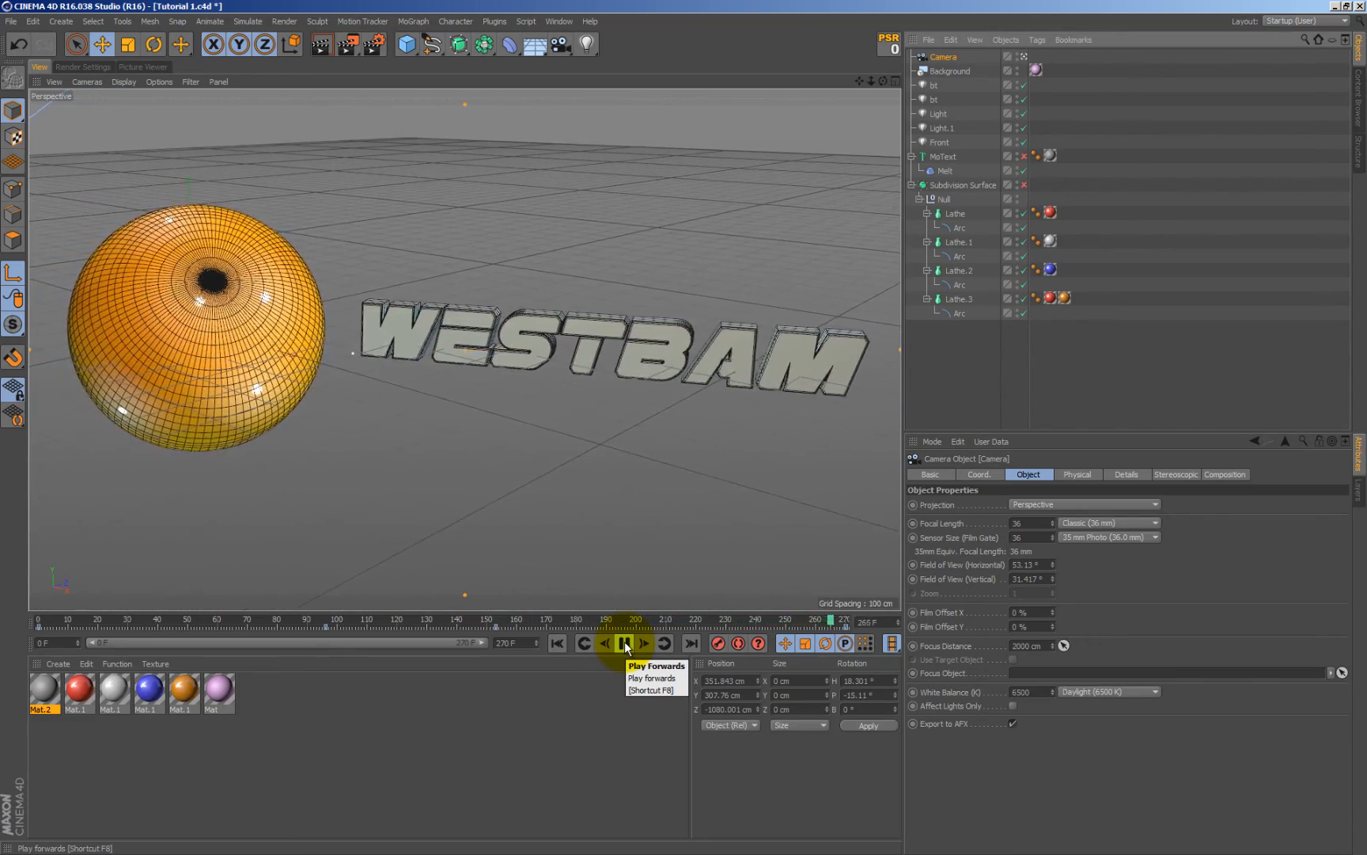
pyautogui.click(625, 642)
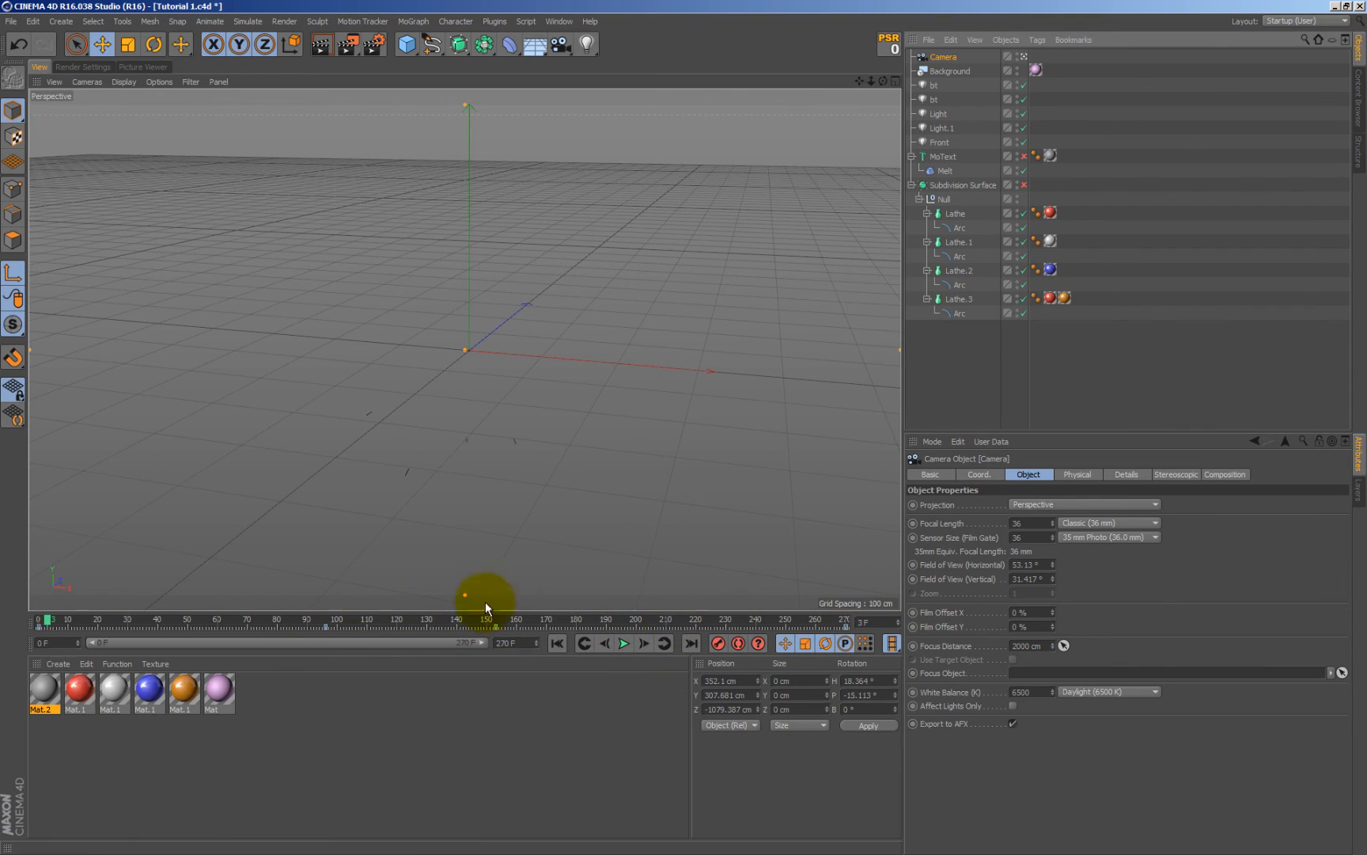
# Shift the camera keyframe from frame 153 to 192, and record a pulled-back camera position of about X 1961, Y 616, Z -1614 cm at frame 270
pyautogui.moveTo(35, 615); pyautogui.dragTo(847, 616)
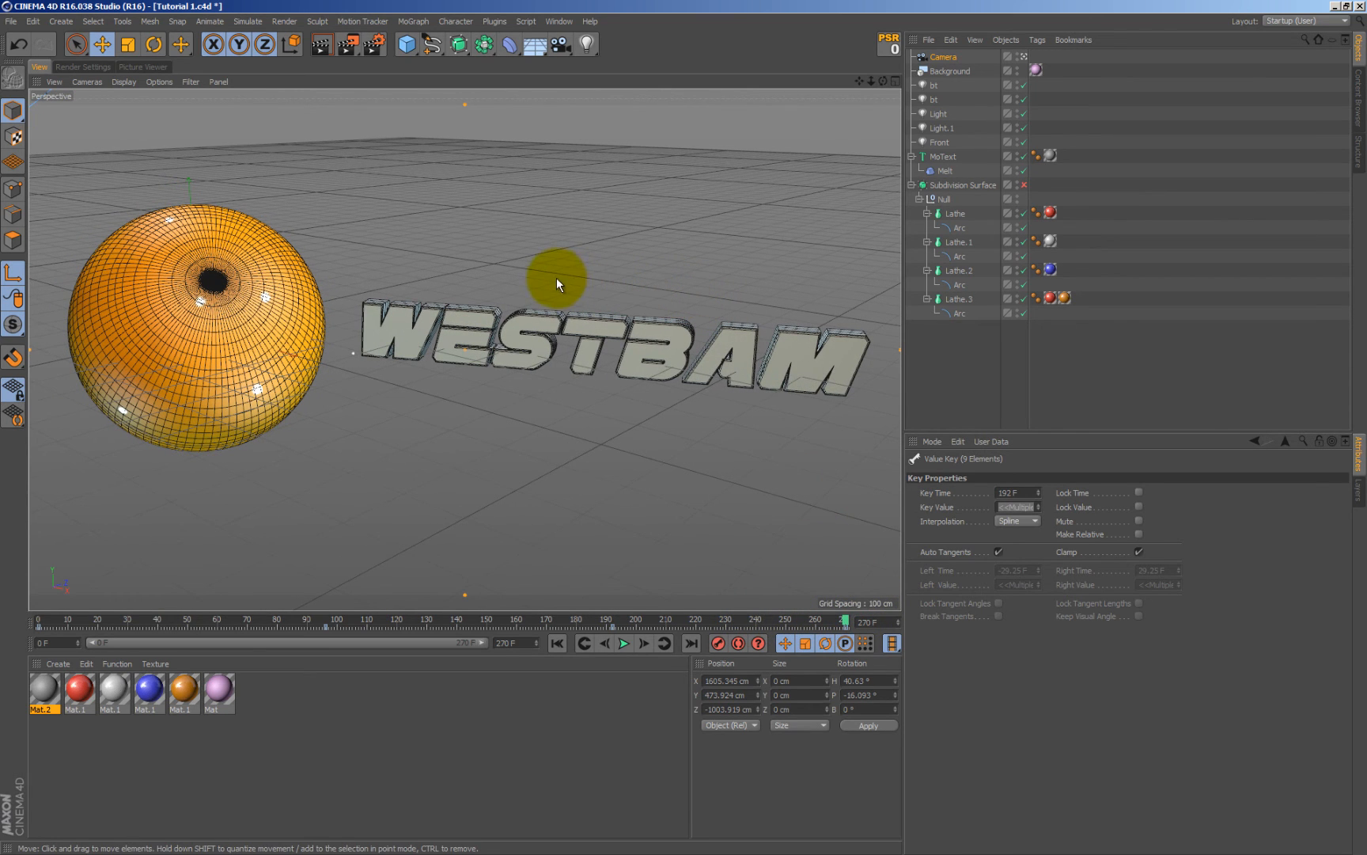
pyautogui.scroll(-6, 622, 282)
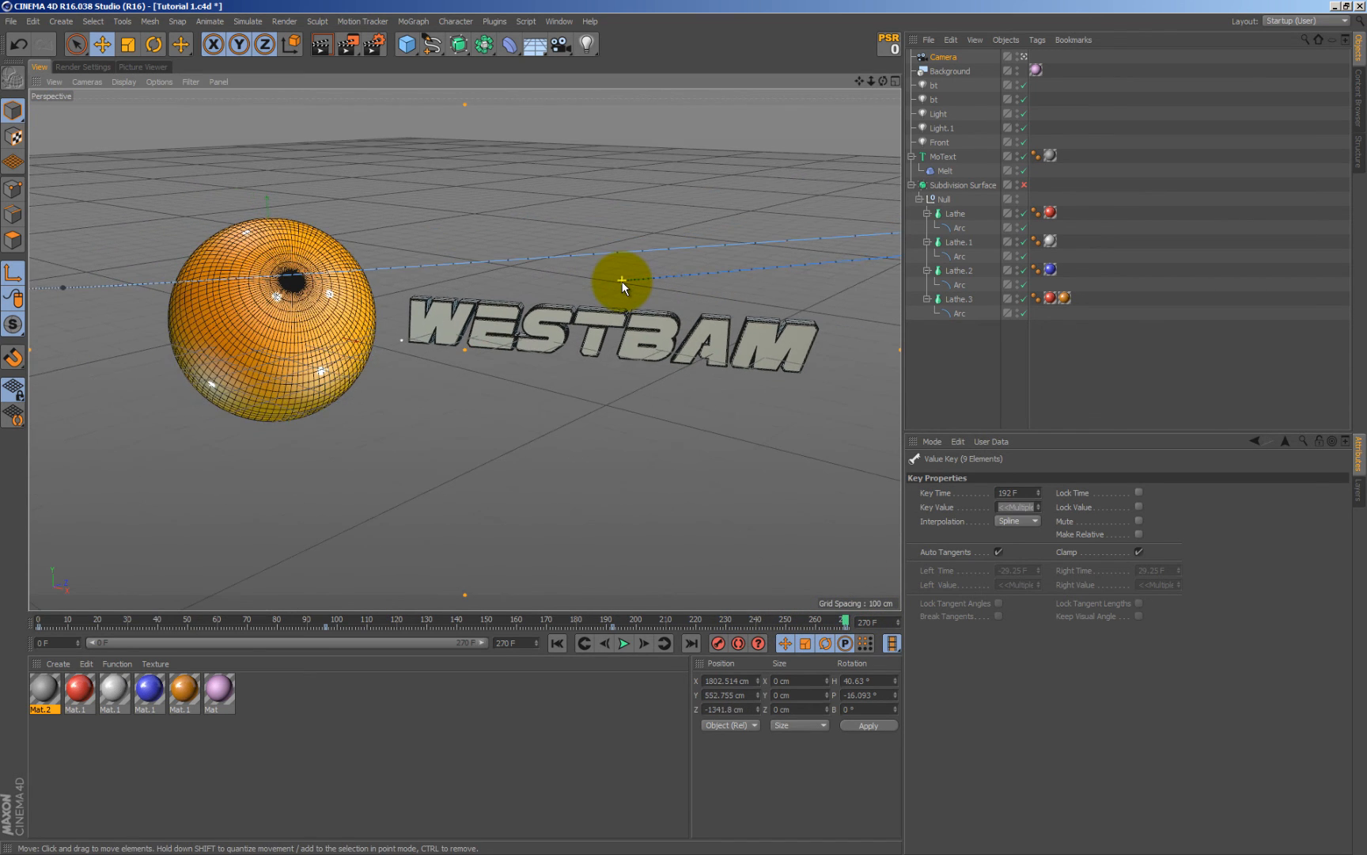
pyautogui.click(941, 57)
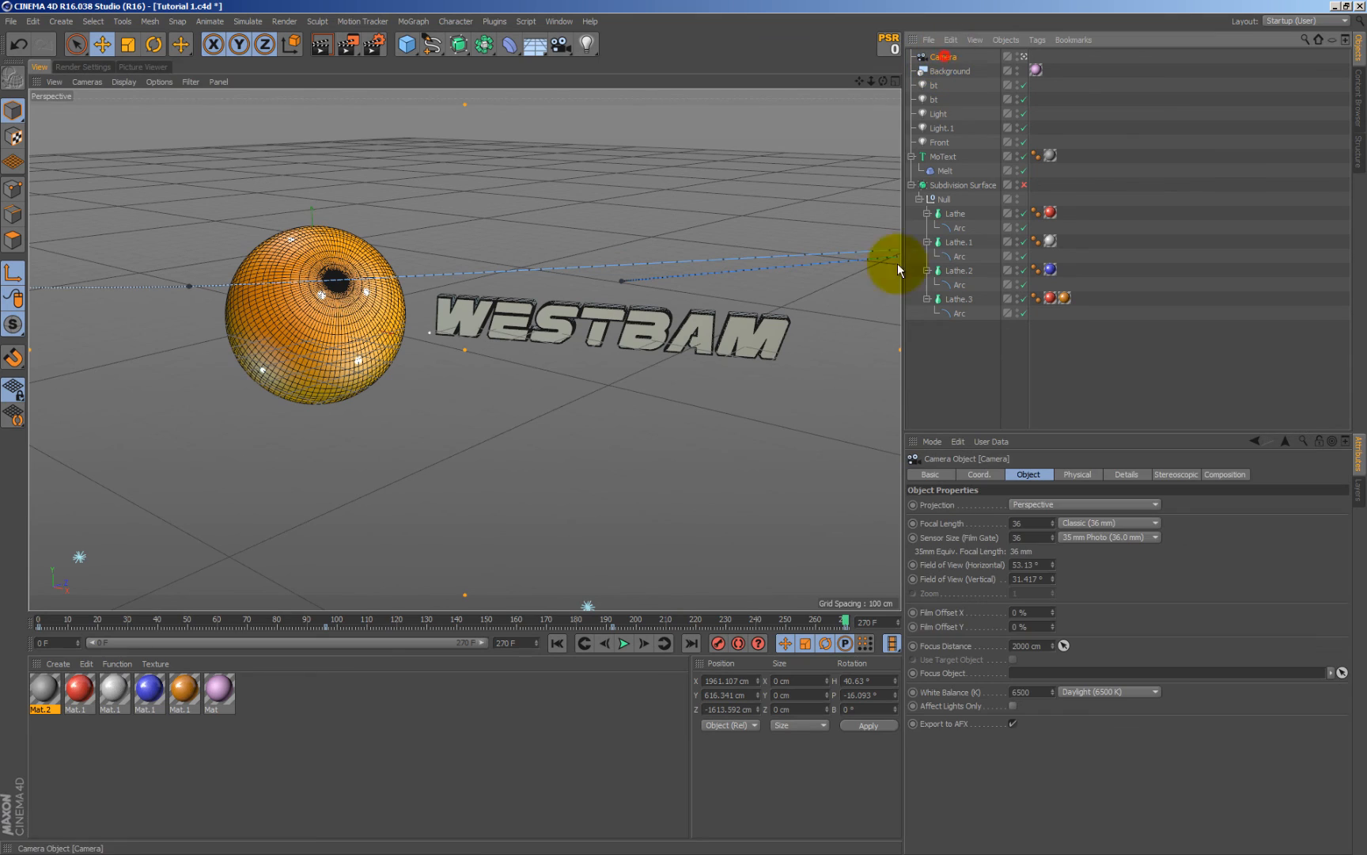
pyautogui.click(725, 647)
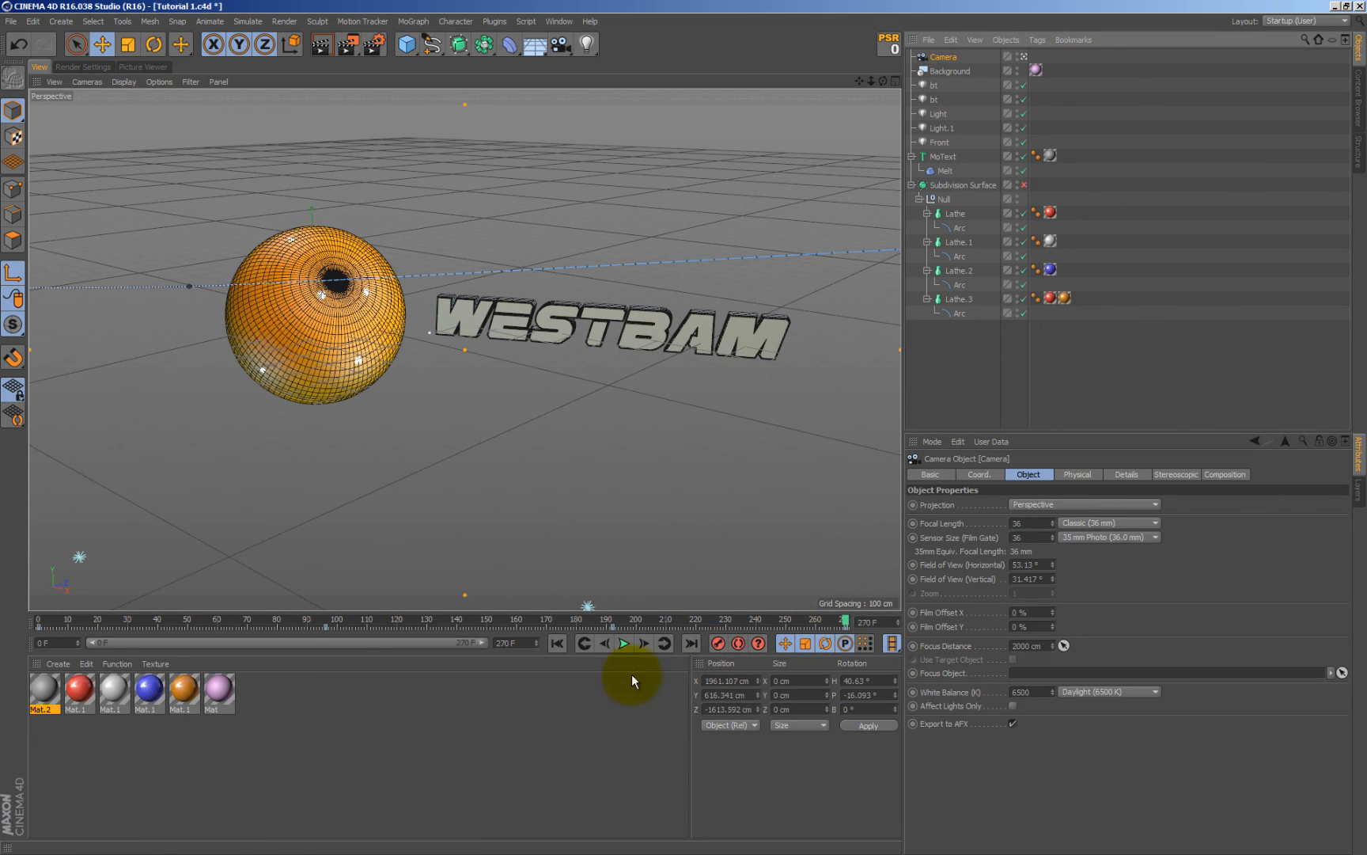
# Play the animation from the first frame to review the revised camera movement
pyautogui.click(558, 642)
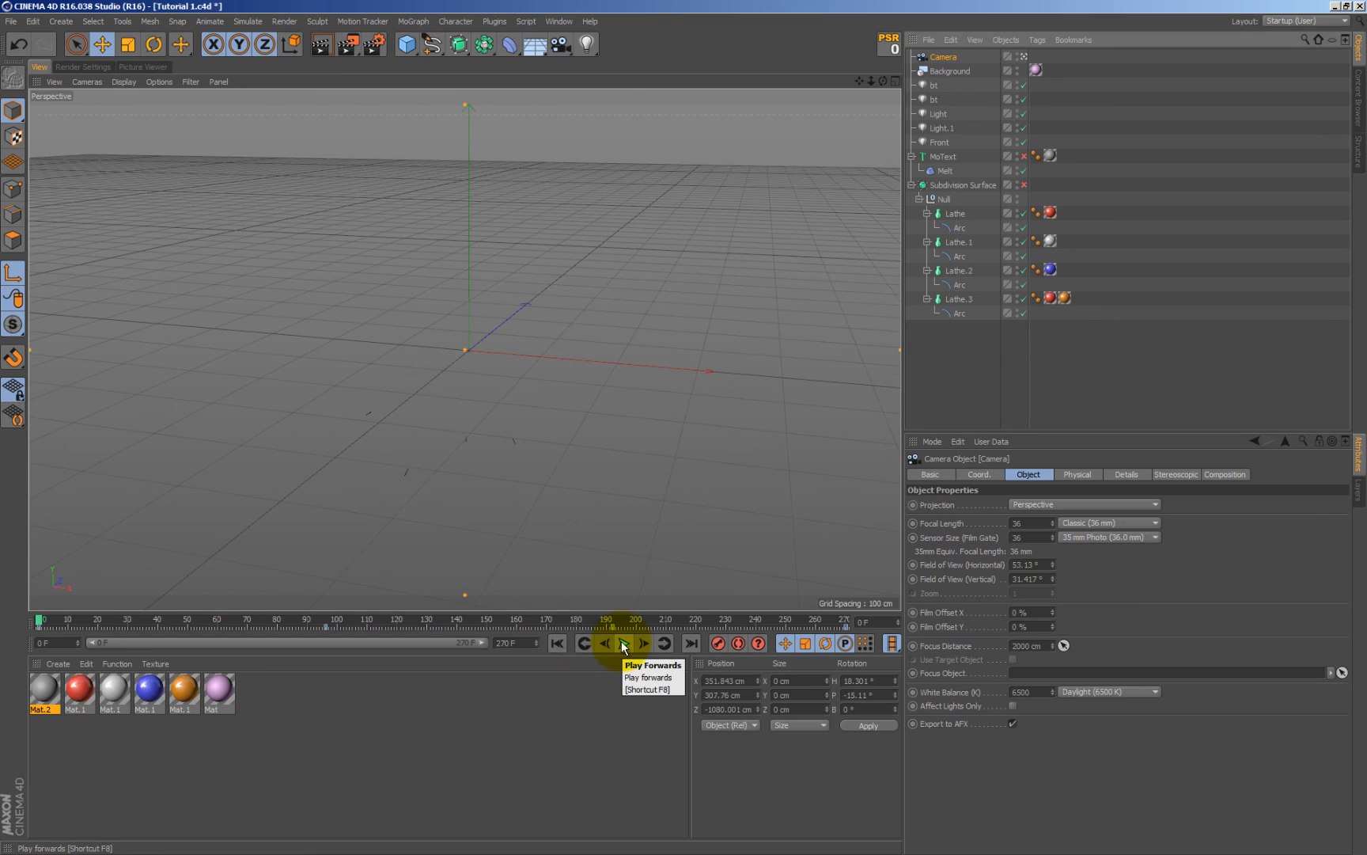
pyautogui.click(623, 644)
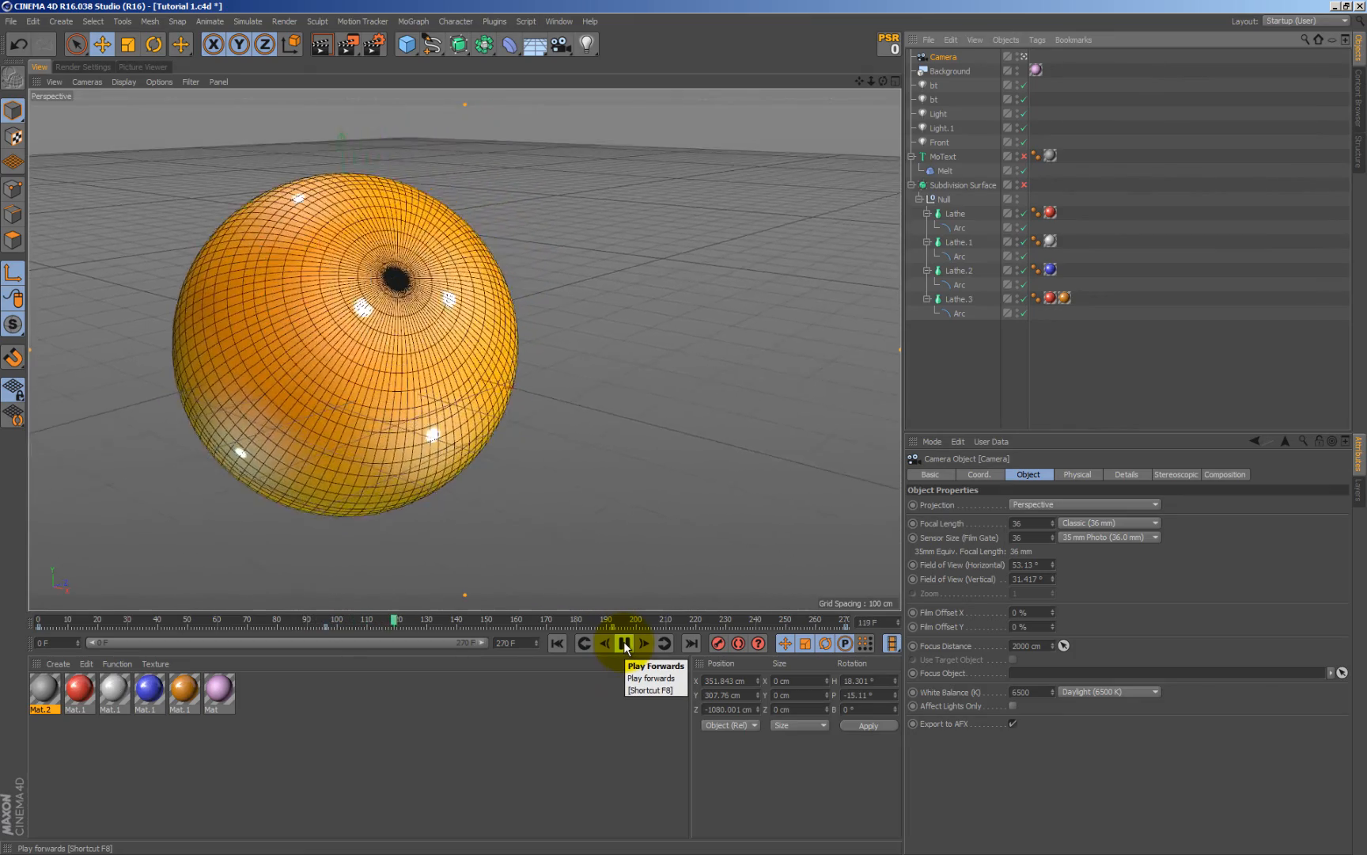
pyautogui.click(623, 642)
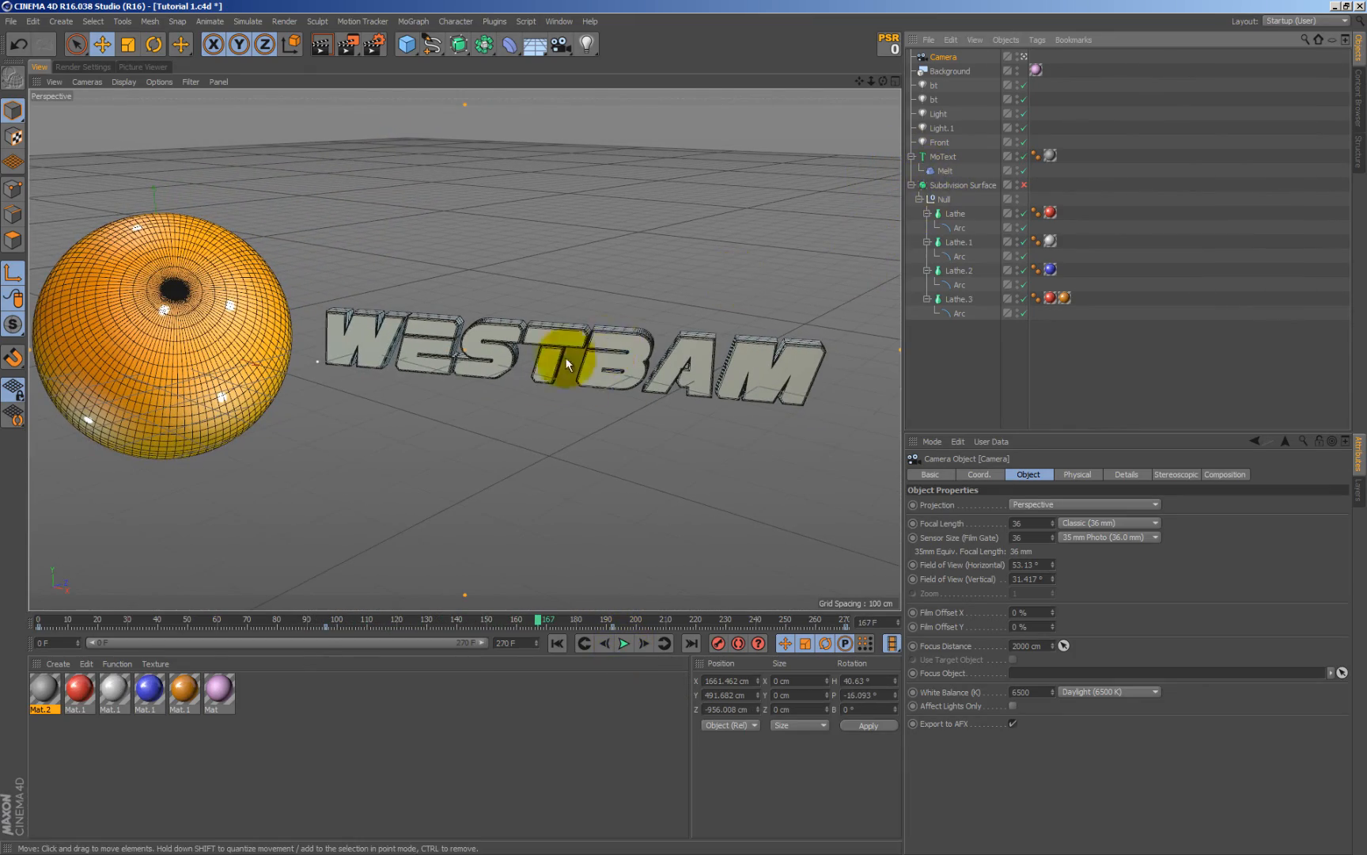
# Move the Melt deformer's final keyframe to frame 166 and scrub to frame 160 to inspect the melting text
pyautogui.click(943, 170)
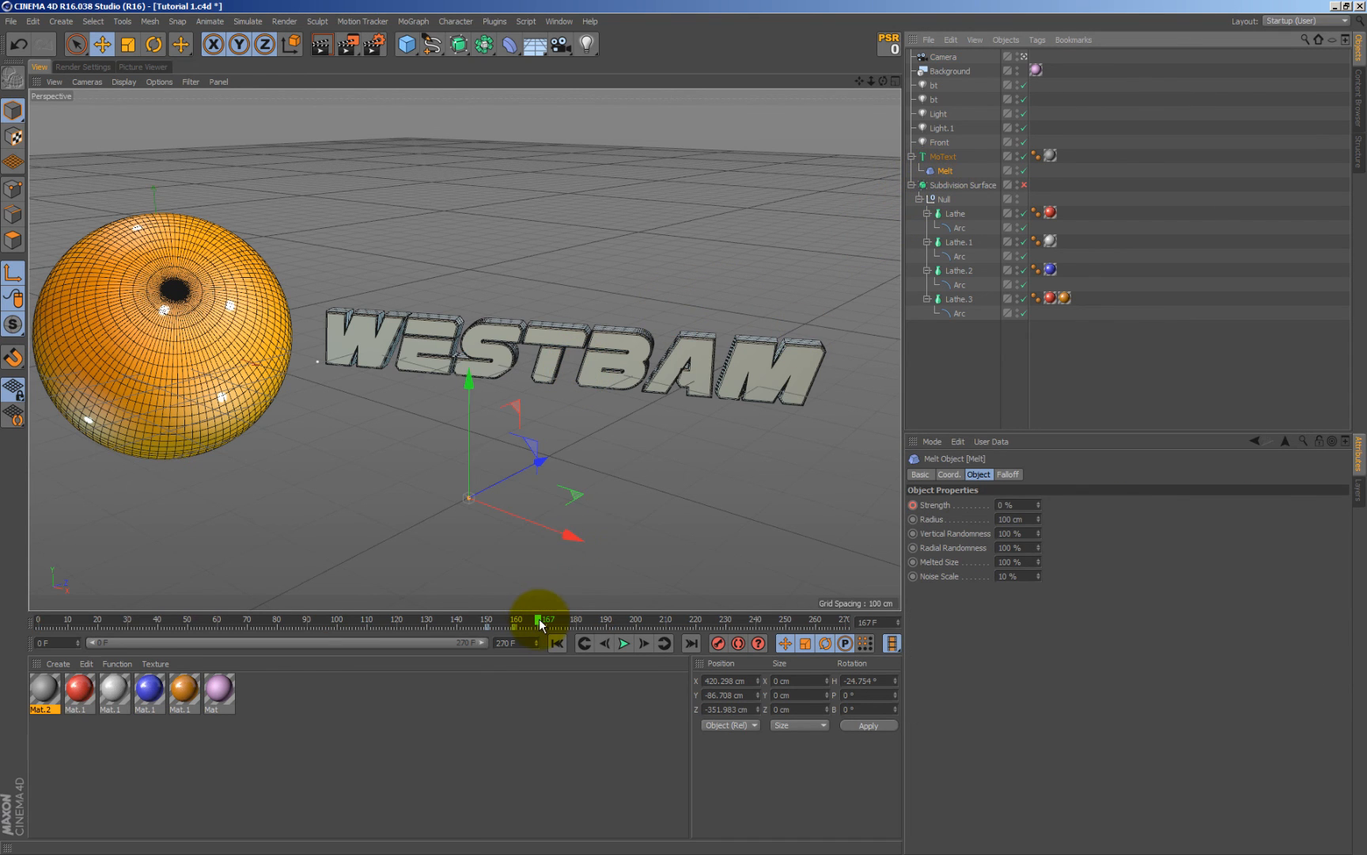
pyautogui.moveTo(538, 620)
pyautogui.mouseDown()
pyautogui.moveTo(498, 620)
pyautogui.moveTo(536, 629)
pyautogui.mouseUp()
pyautogui.moveTo(504, 616)
pyautogui.mouseDown()
pyautogui.moveTo(489, 619)
pyautogui.moveTo(525, 622)
pyautogui.mouseUp()
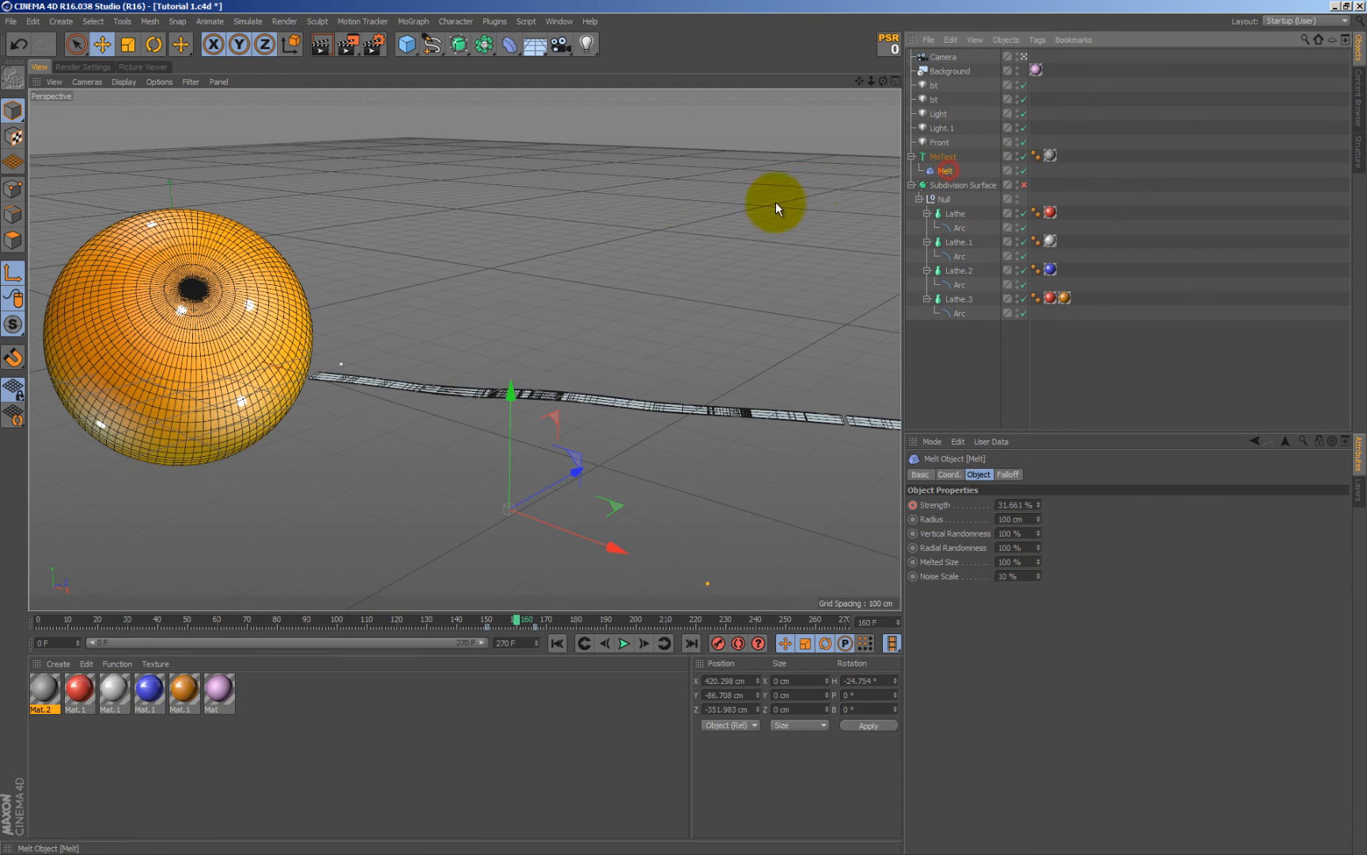
# Lower the Melt deformer to about Y -214 cm beneath the text and check the effect at frame 164
pyautogui.click(76, 44)
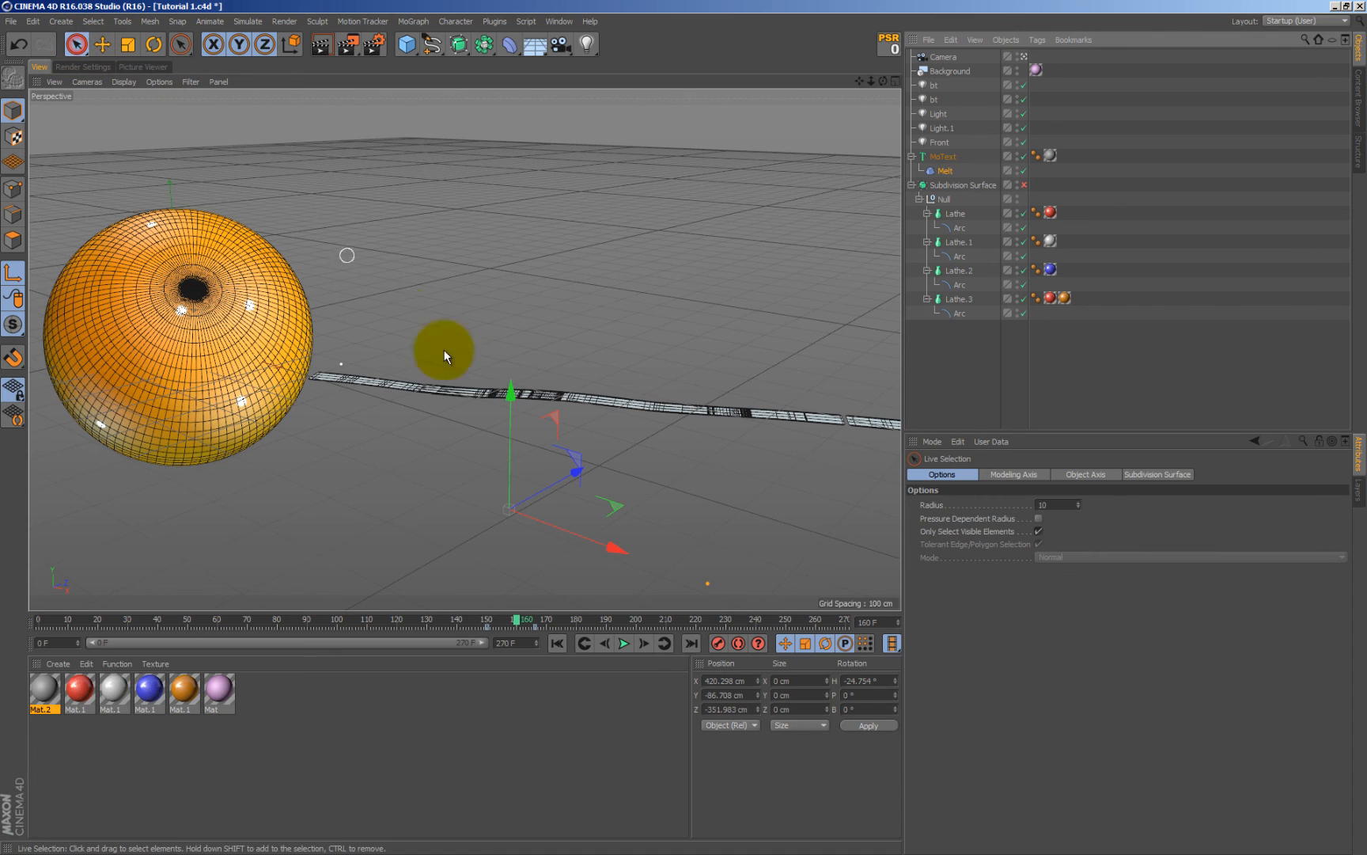
pyautogui.moveTo(511, 389); pyautogui.dragTo(509, 469)
pyautogui.moveTo(523, 625)
pyautogui.mouseDown()
pyautogui.moveTo(513, 621)
pyautogui.moveTo(538, 621)
pyautogui.moveTo(482, 621)
pyautogui.moveTo(527, 619)
pyautogui.mouseUp()
# Switch to the Animation layout and display the Melt deformer's Strength track as an F-curve
pyautogui.click(1301, 20)
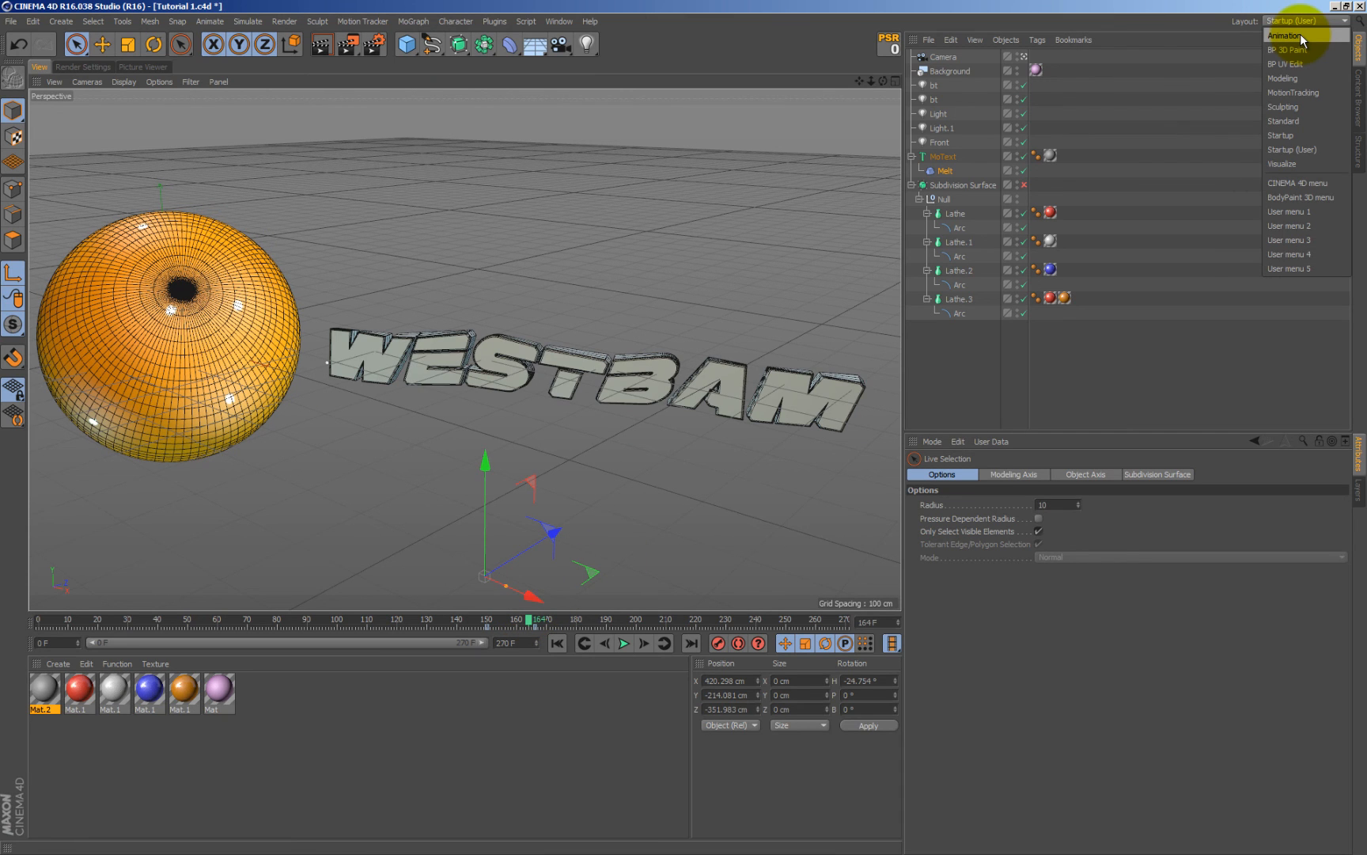
pyautogui.click(1300, 34)
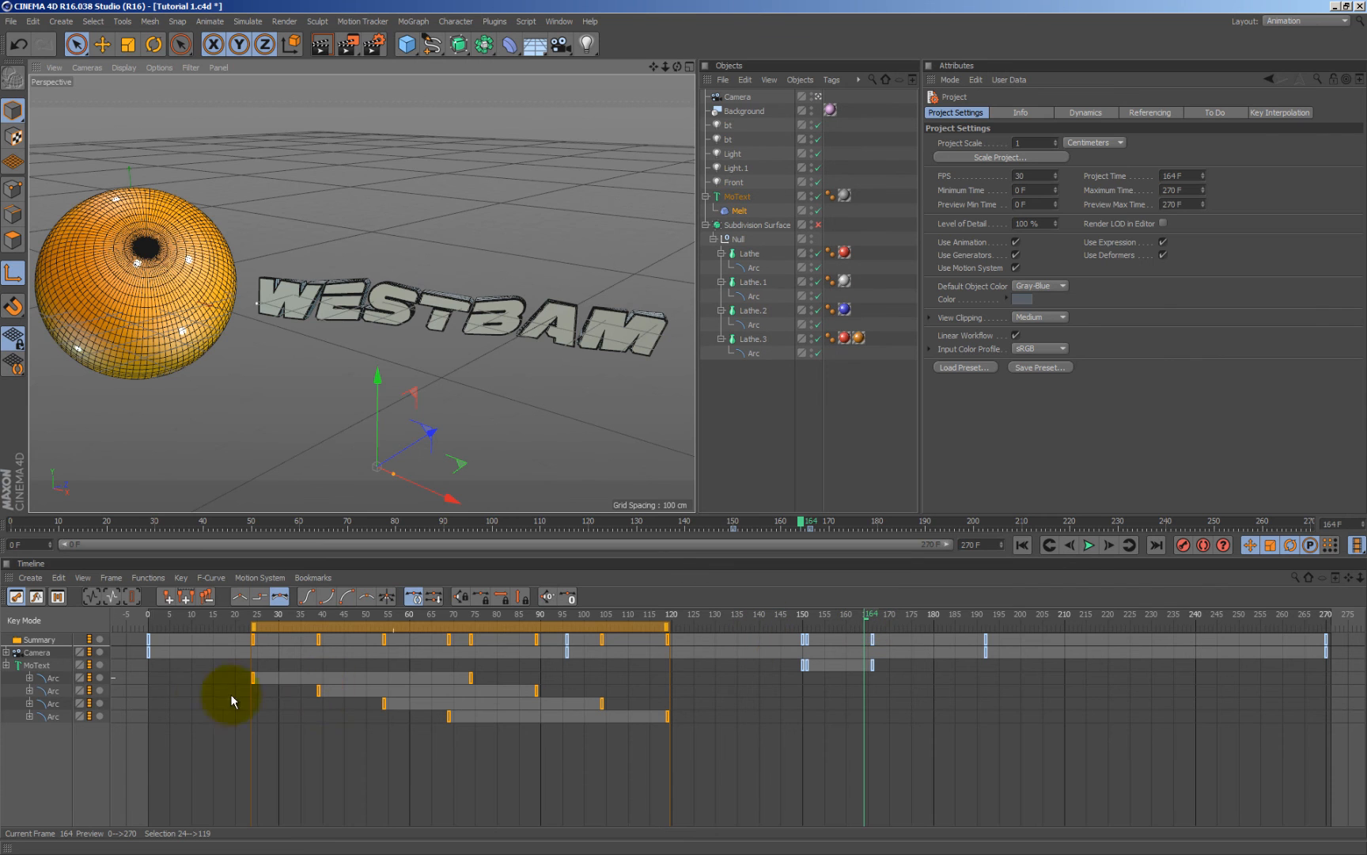
pyautogui.click(6, 665)
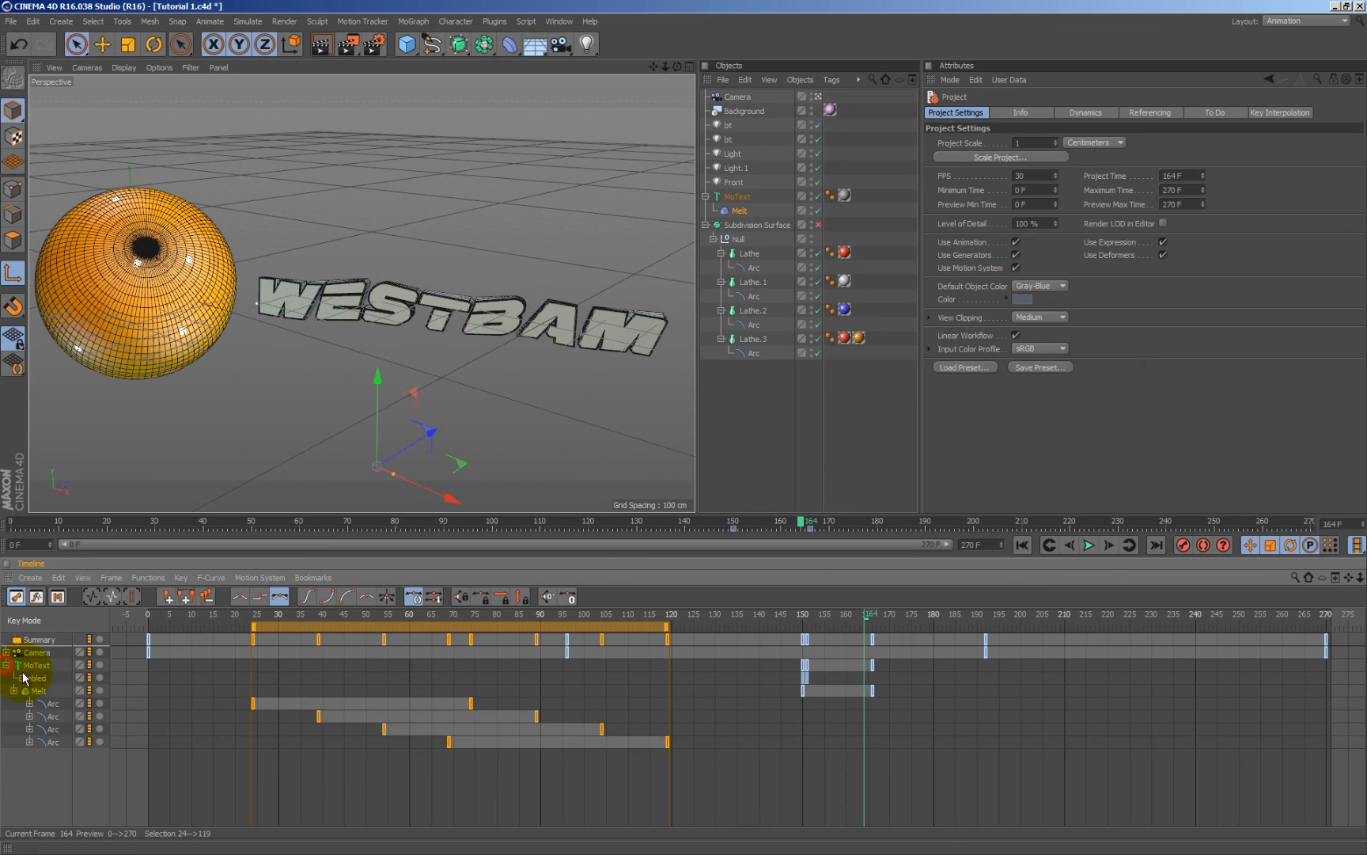
pyautogui.click(14, 691)
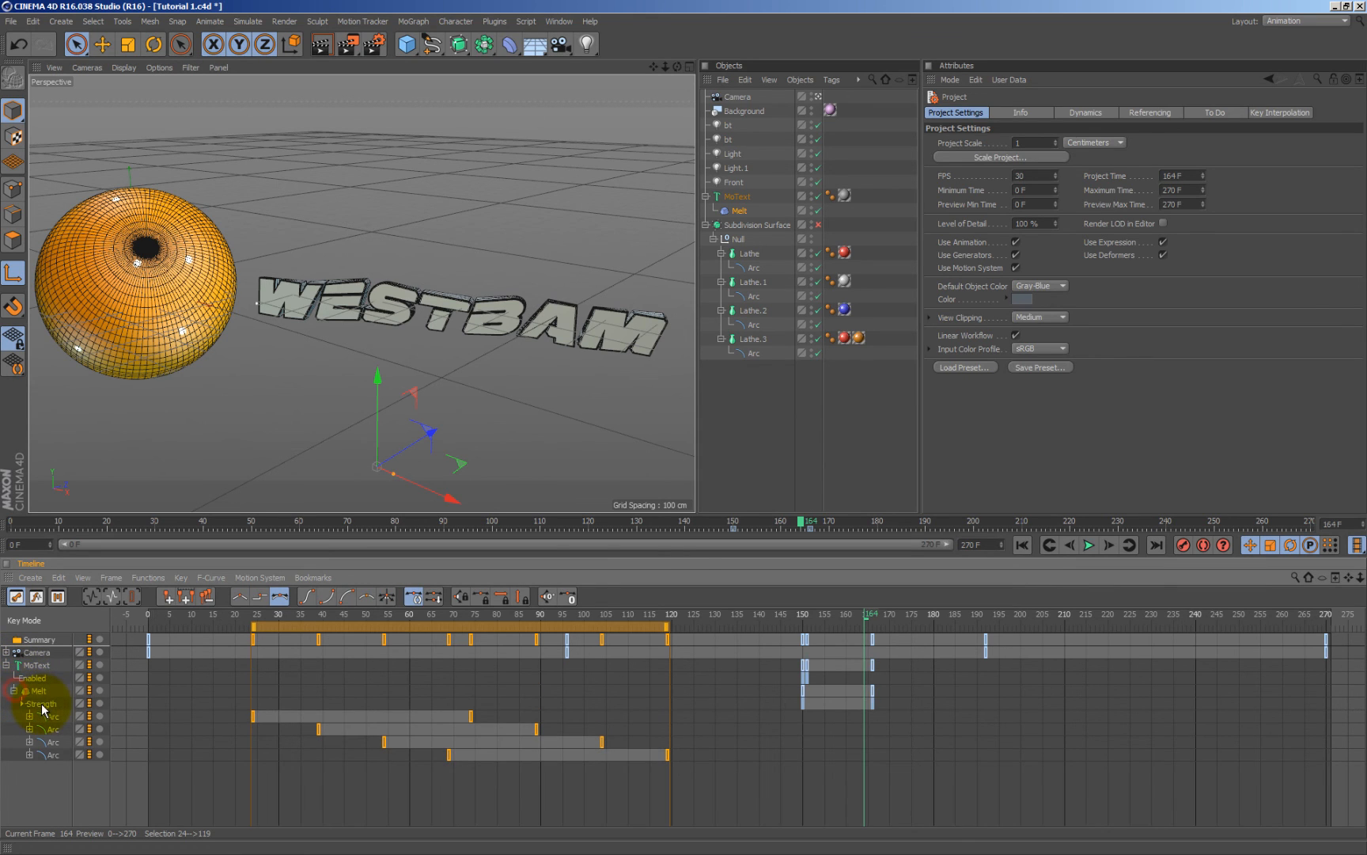
pyautogui.click(41, 704)
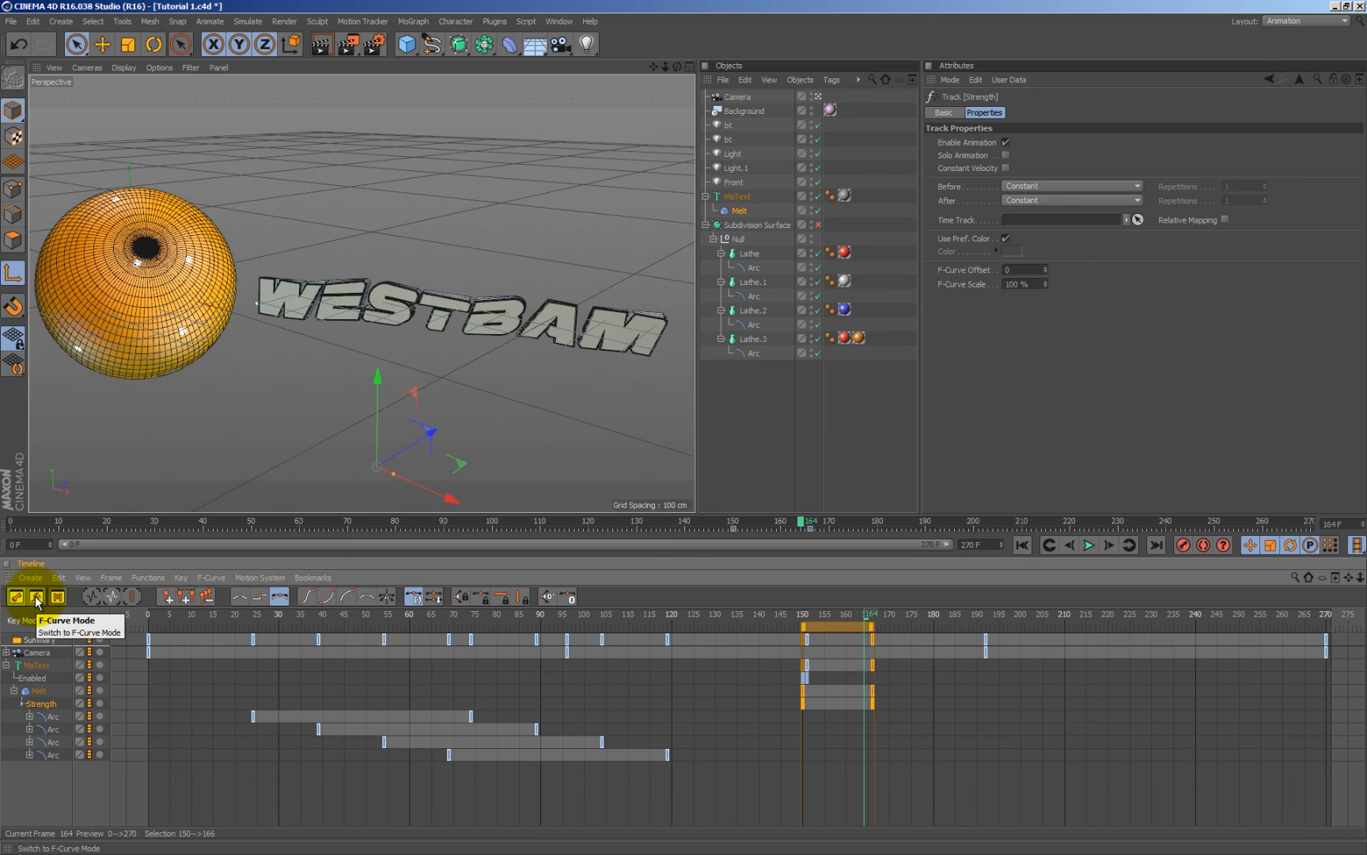
pyautogui.click(36, 597)
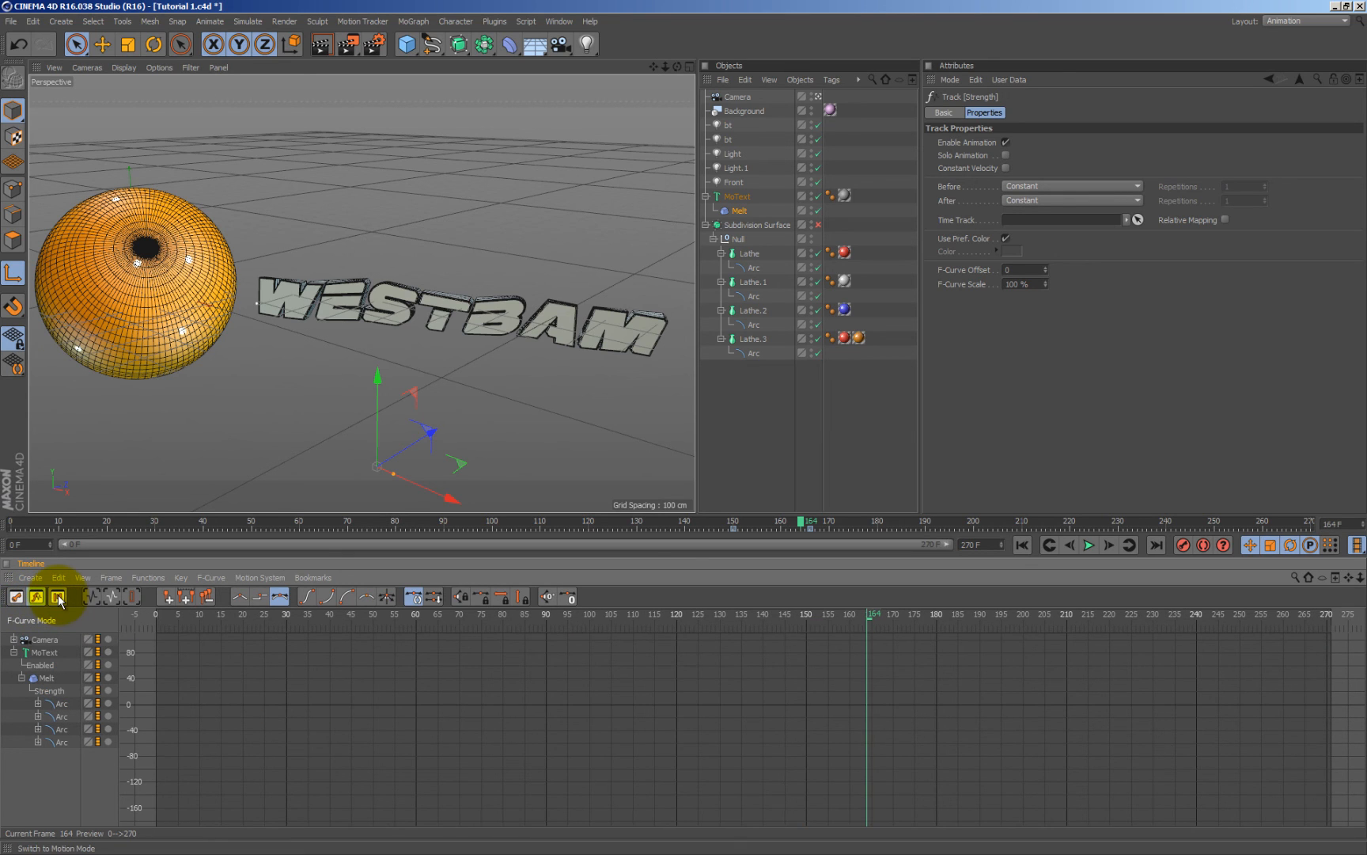
pyautogui.click(55, 691)
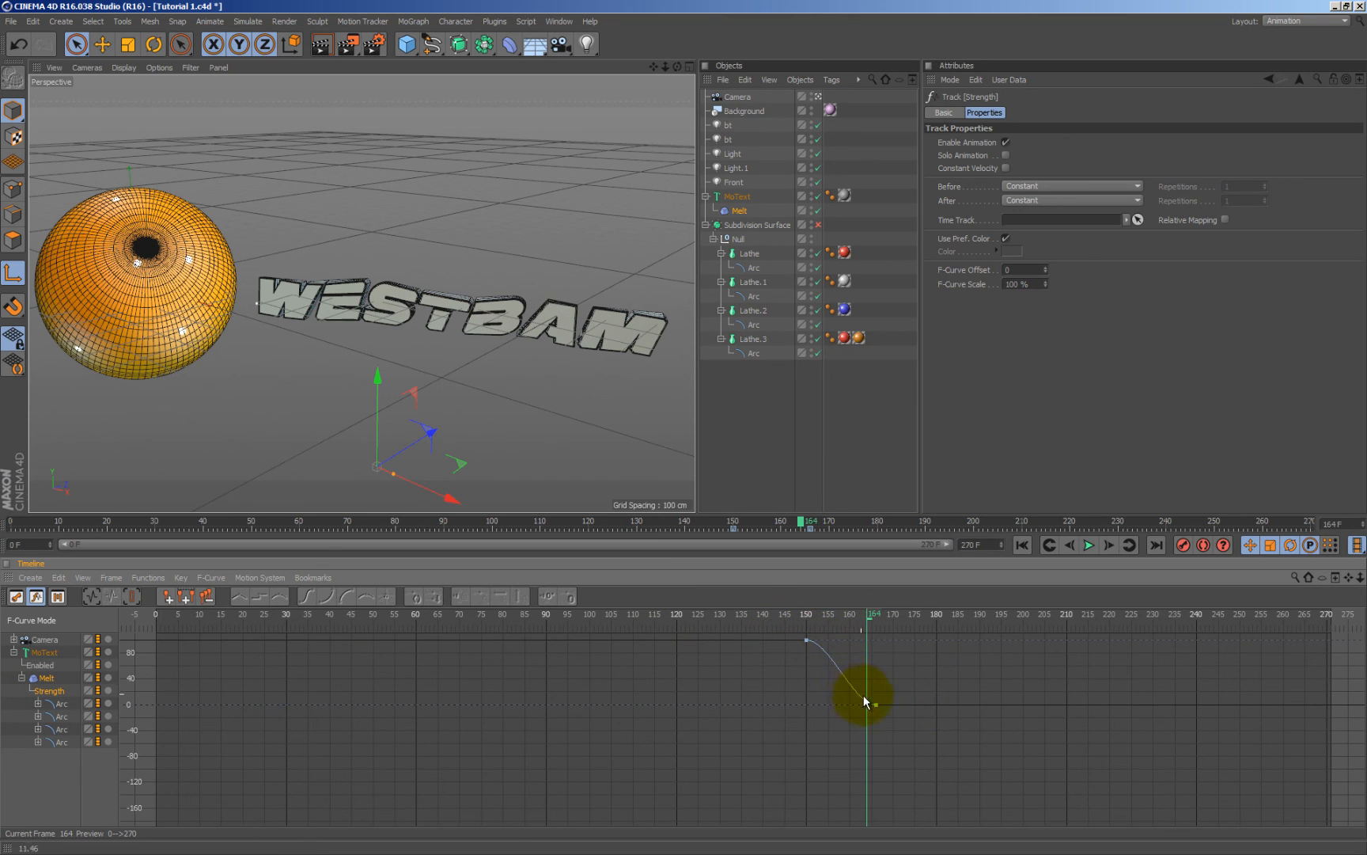
# Bend the Strength curve's tangent at frame 150 steeply downward, to a right value of about -88%, and preview the text at frame 161
pyautogui.click(807, 641)
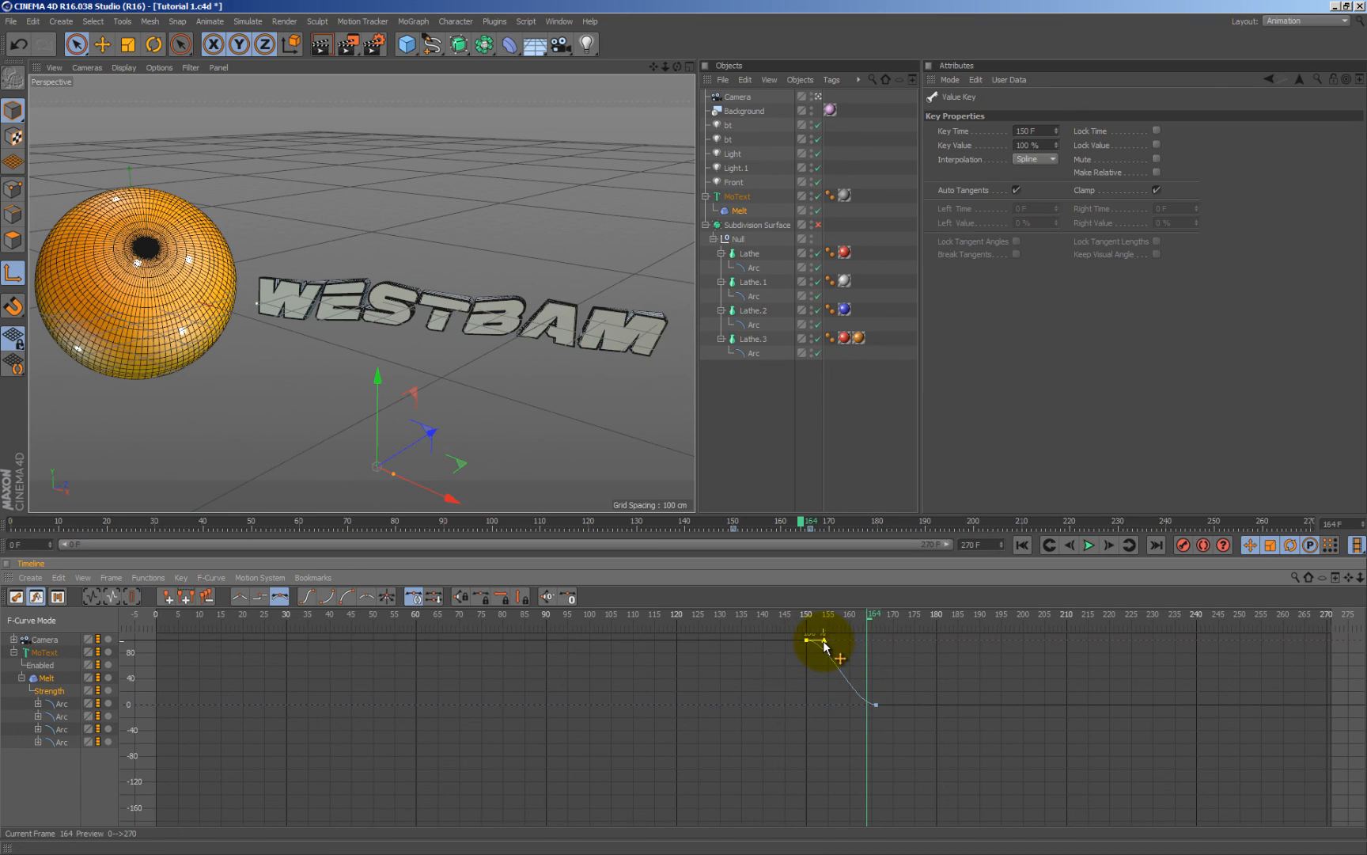
pyautogui.moveTo(826, 645); pyautogui.dragTo(803, 702)
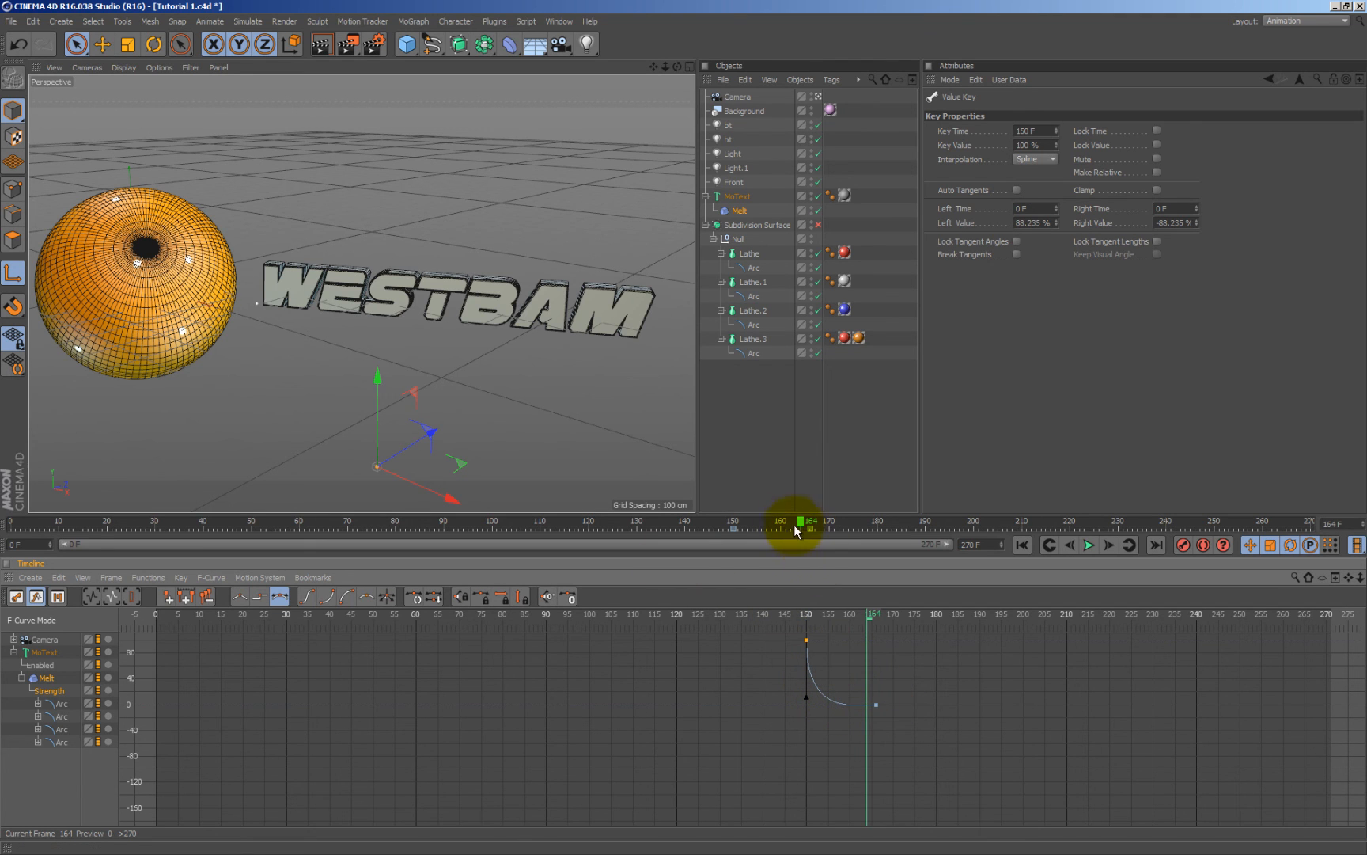
pyautogui.moveTo(803, 522)
pyautogui.mouseDown()
pyautogui.moveTo(723, 519)
pyautogui.moveTo(797, 524)
pyautogui.mouseUp()
pyautogui.hotkey('ctrl', 'd')
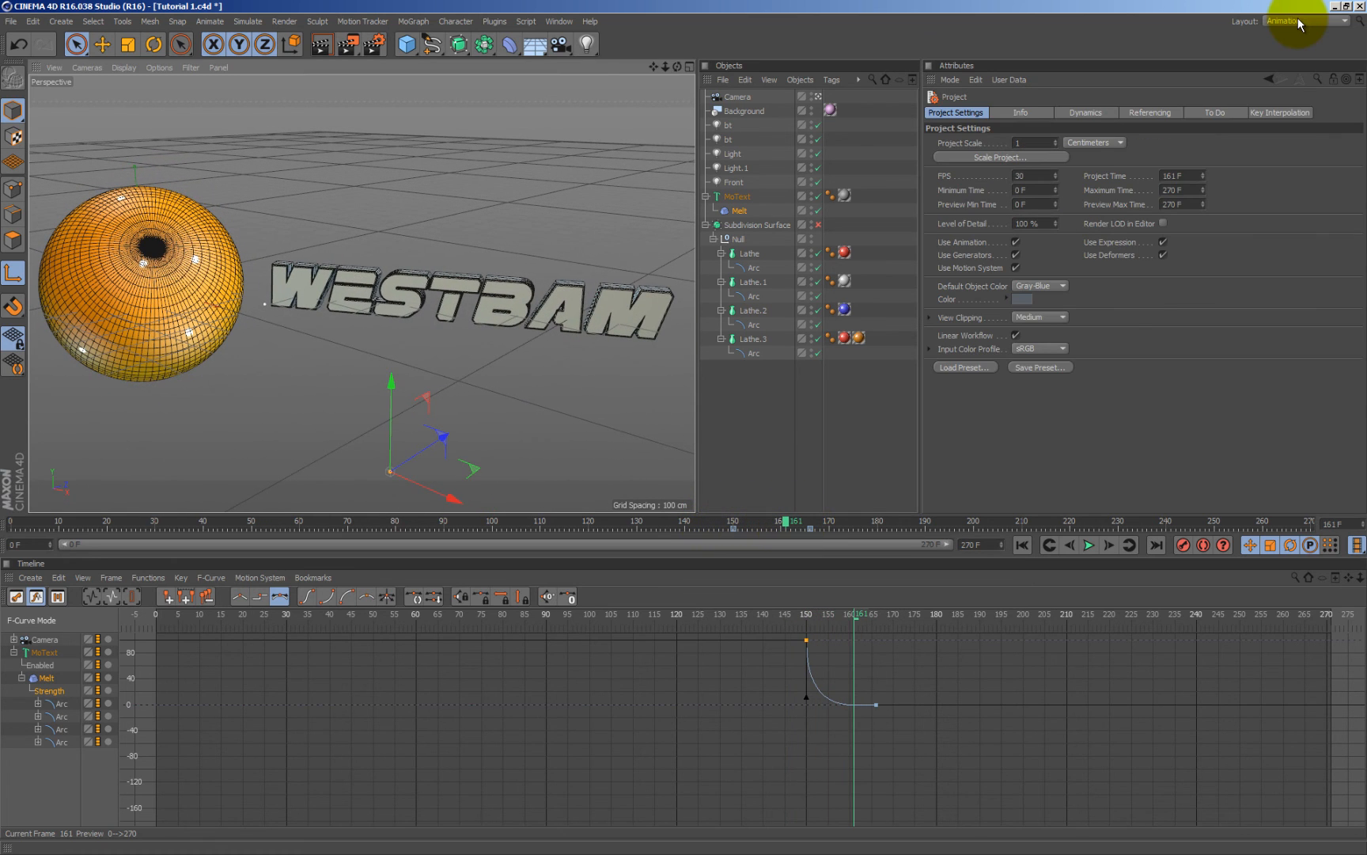
# Return to the Standard layout and render the view at the final frame, 270
pyautogui.click(1298, 21)
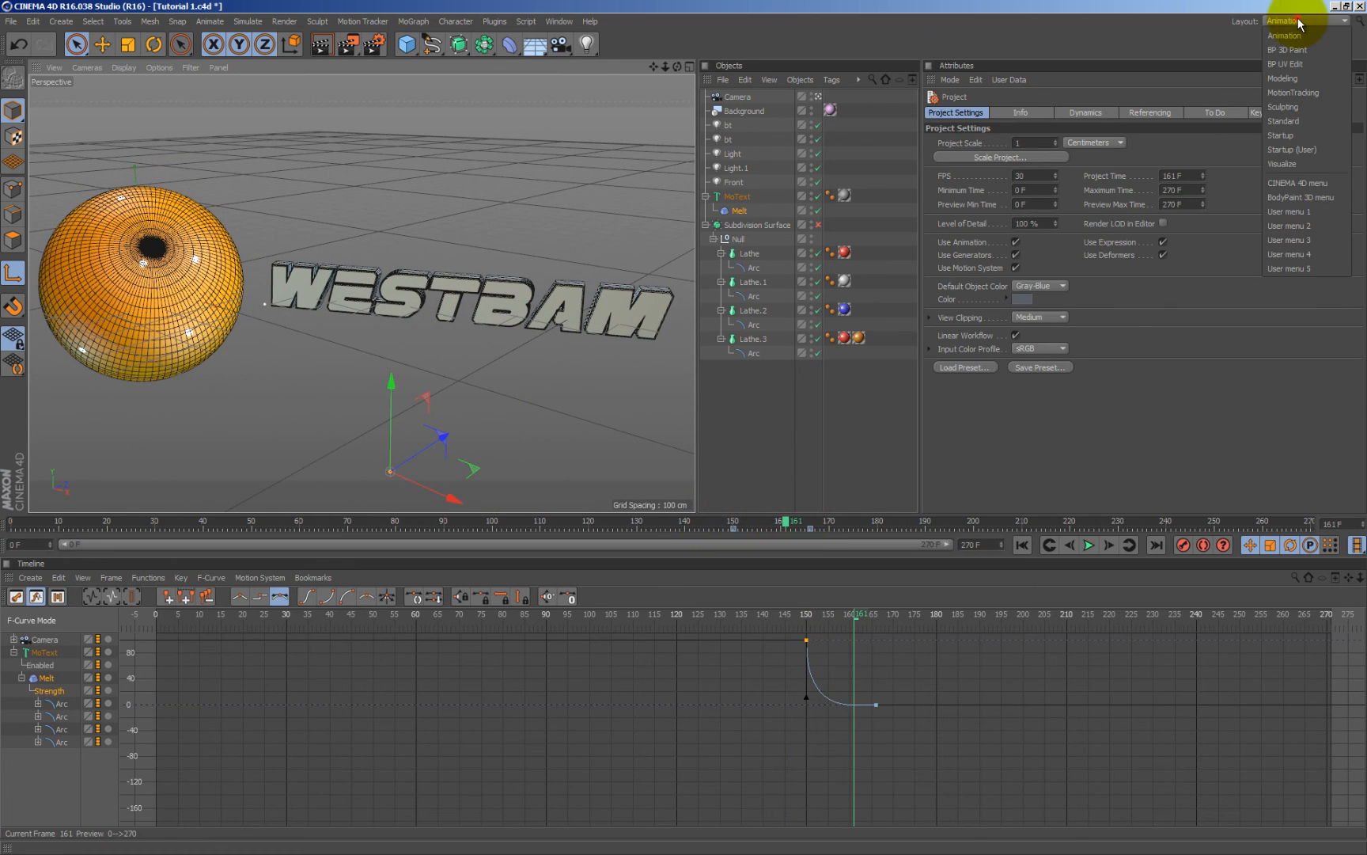
pyautogui.click(1312, 121)
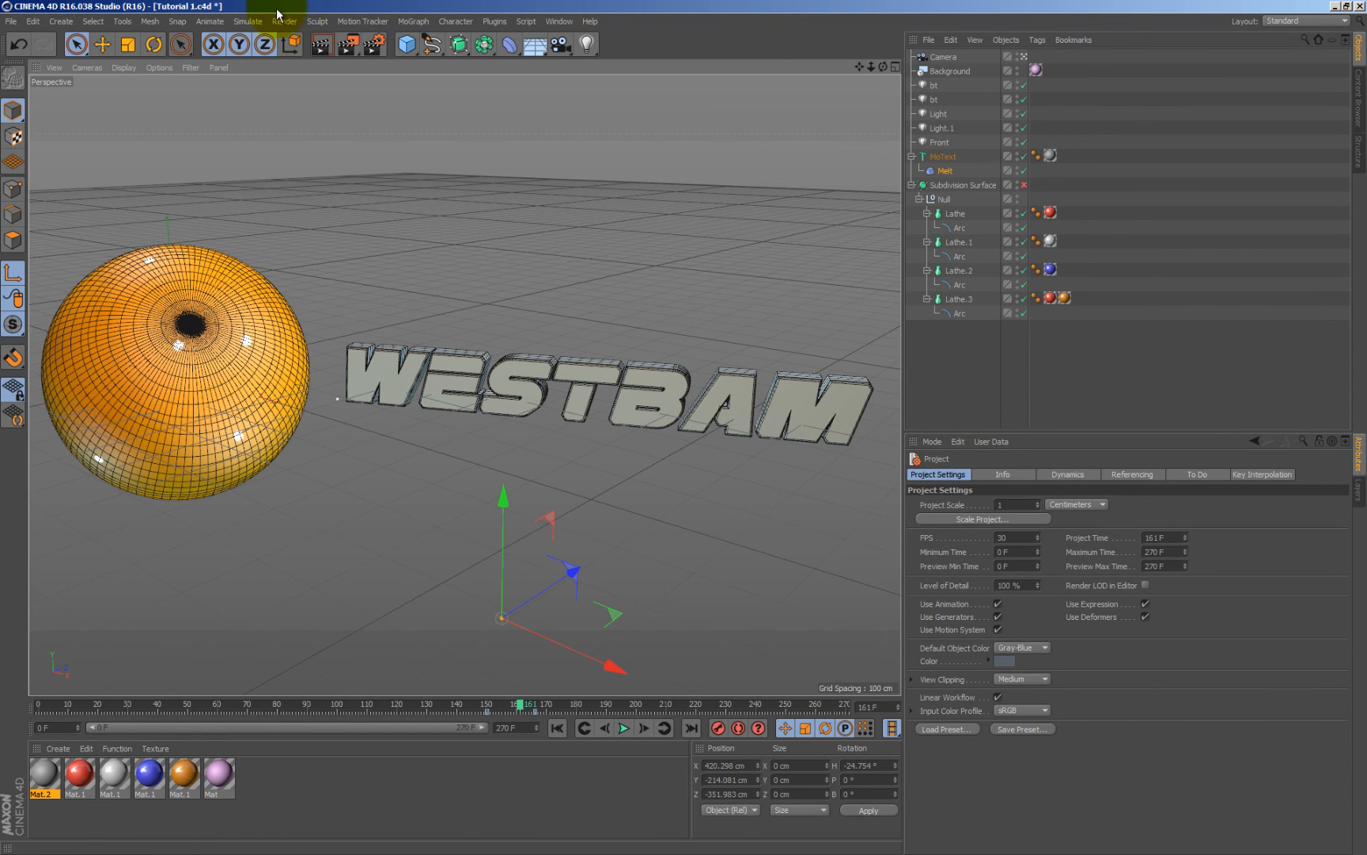
pyautogui.moveTo(520, 702); pyautogui.dragTo(845, 702)
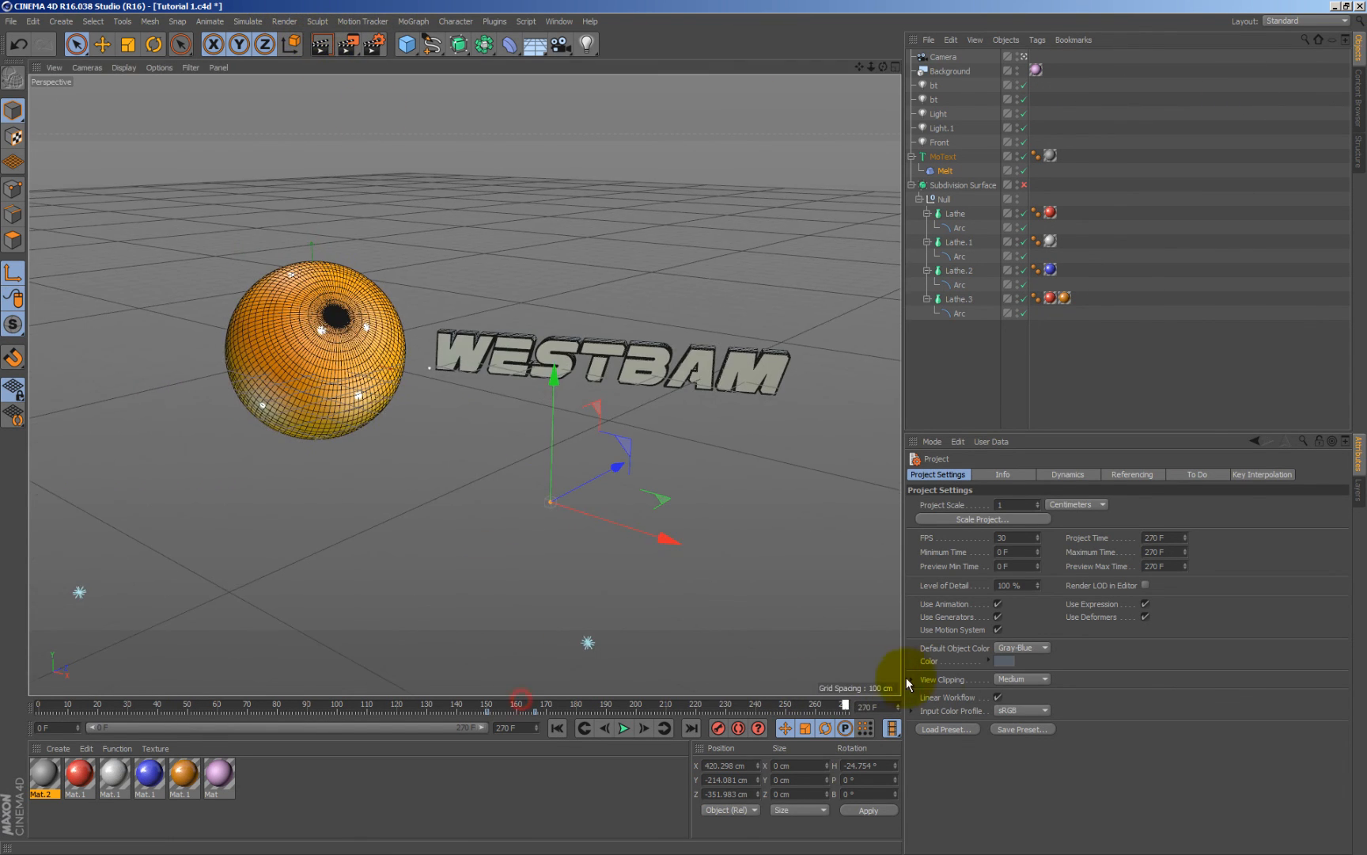
pyautogui.click(320, 45)
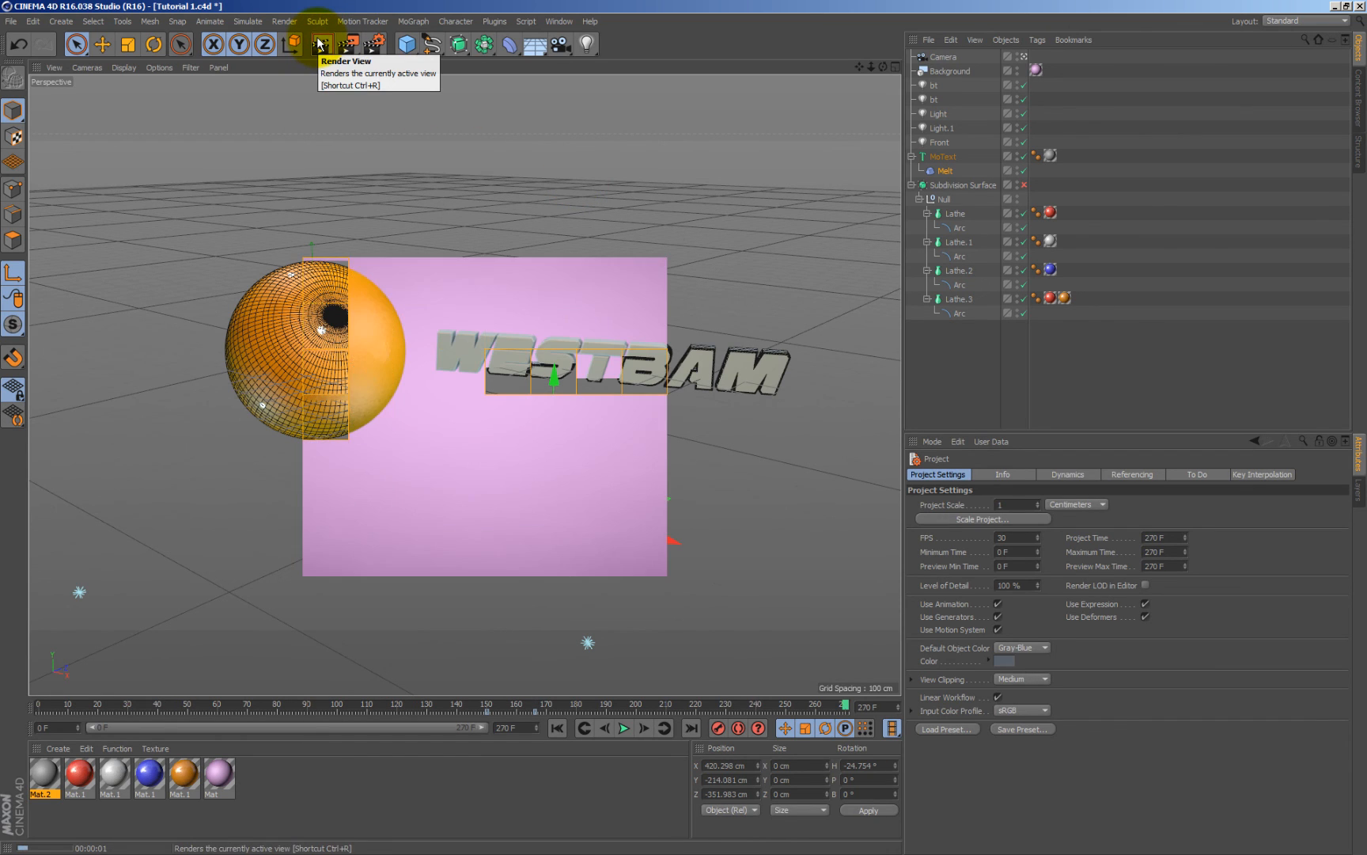